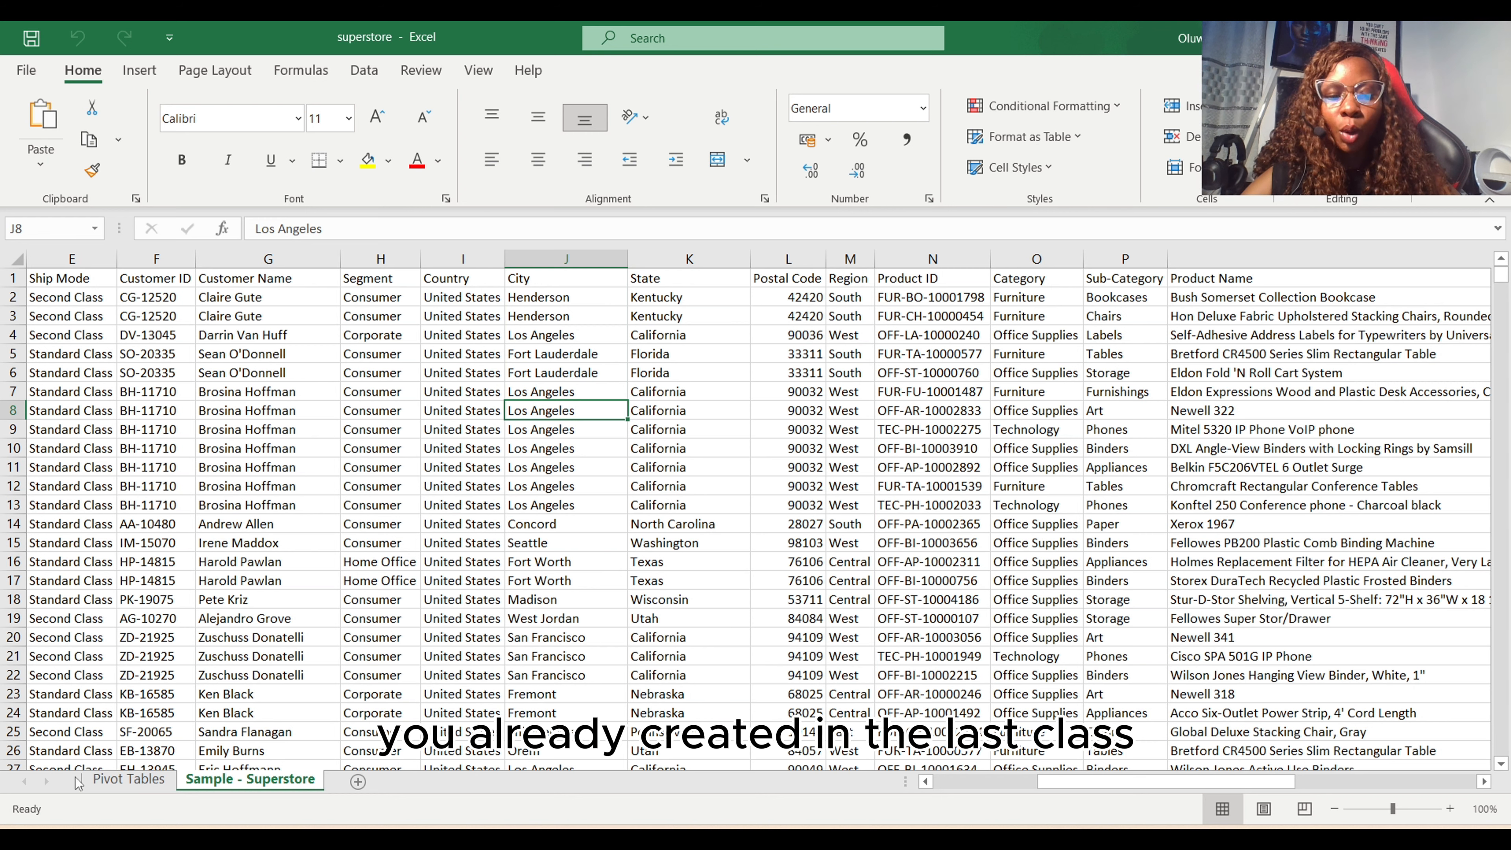
# Step: Build the empty pivot table on the Pivot Tables sheet with Ship Mode as rows and Sum of Quantity as values
pyautogui.click(129, 779)
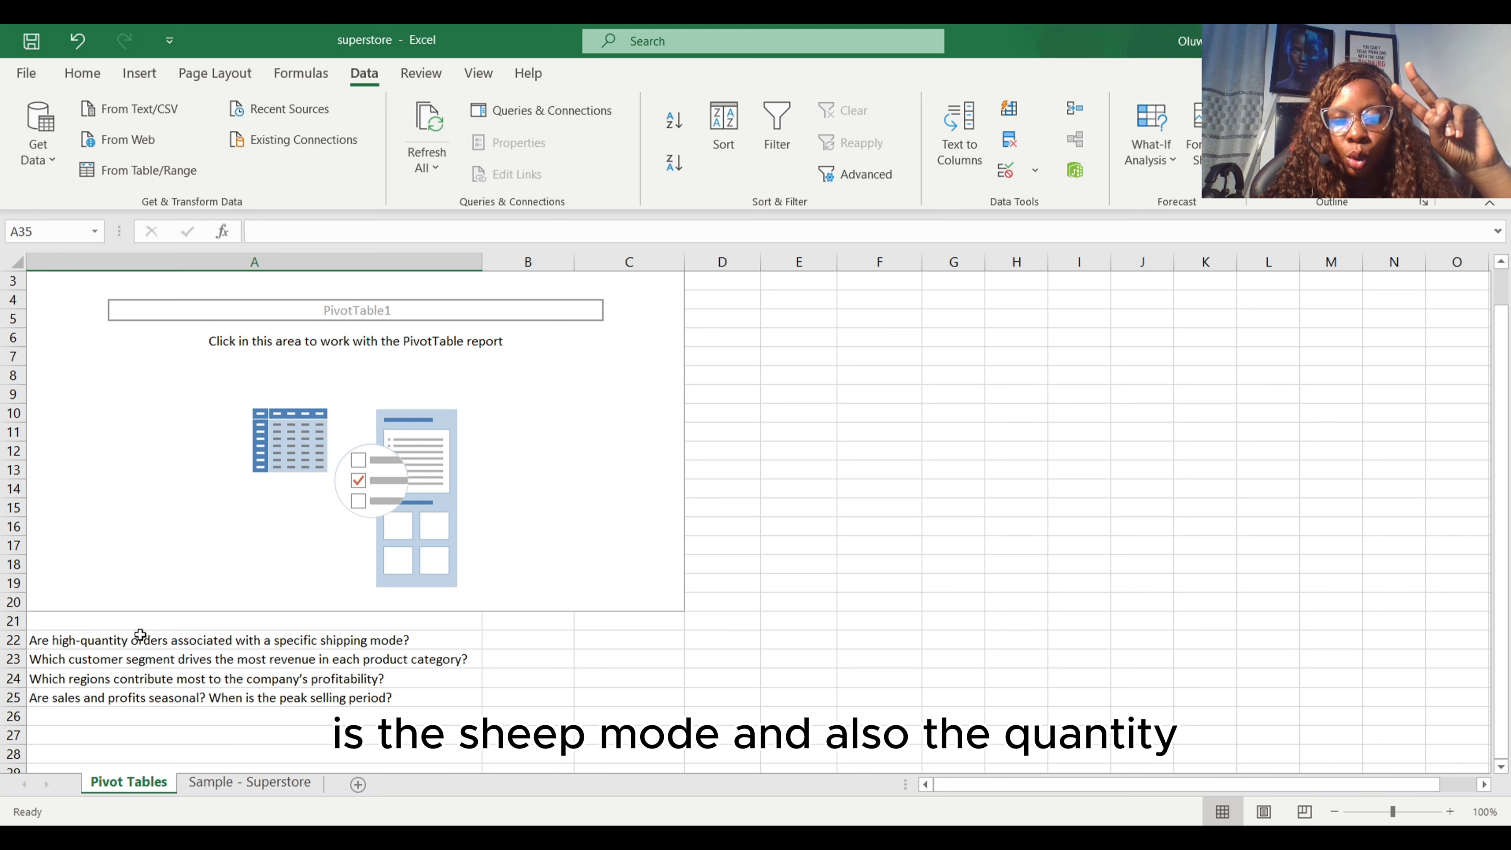
pyautogui.click(68, 294)
pyautogui.click(62, 278)
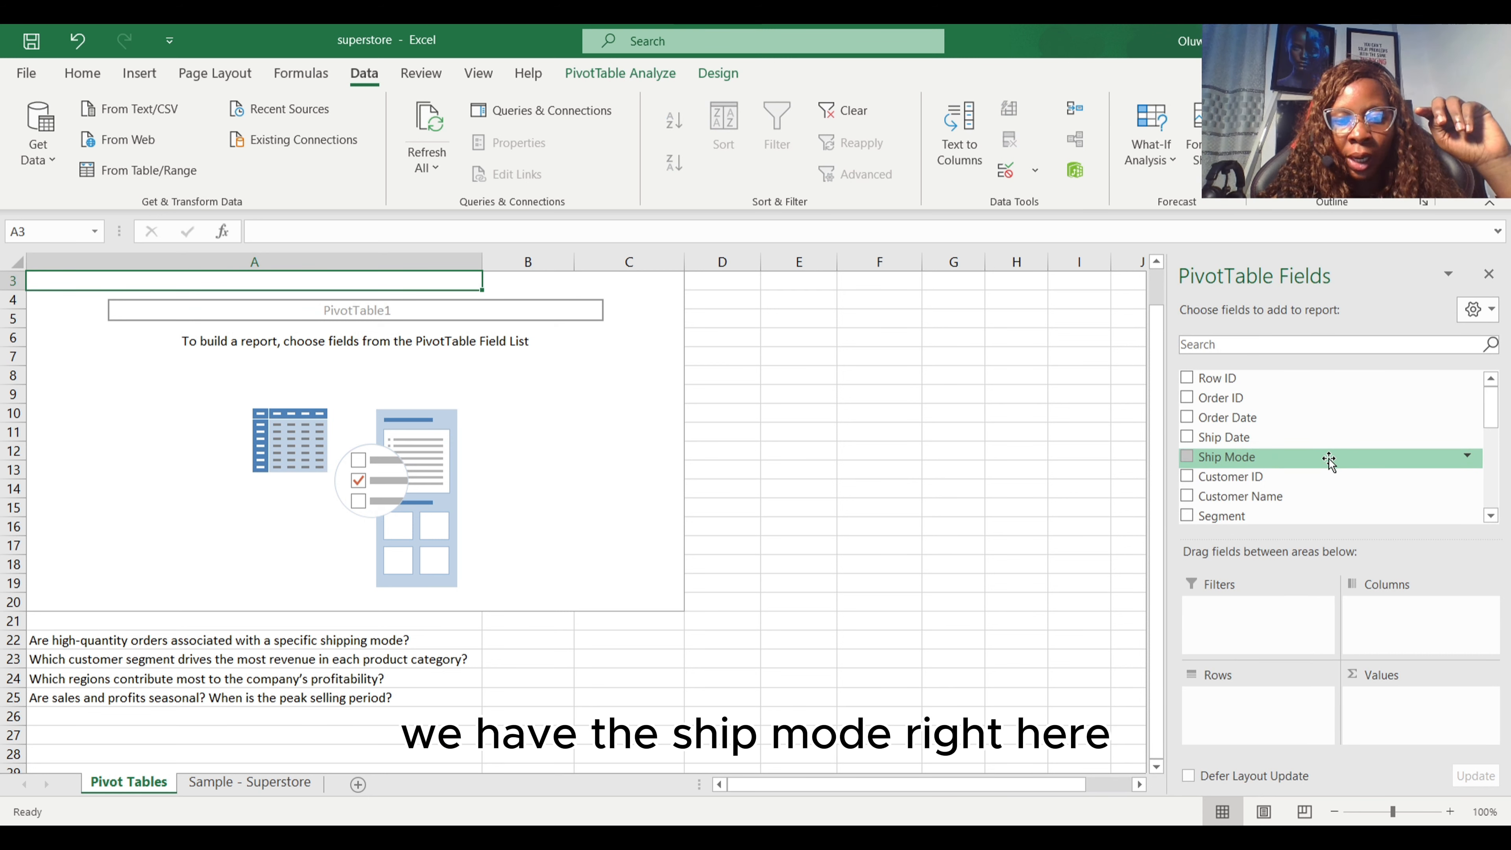
pyautogui.moveTo(1329, 459); pyautogui.dragTo(1242, 733)
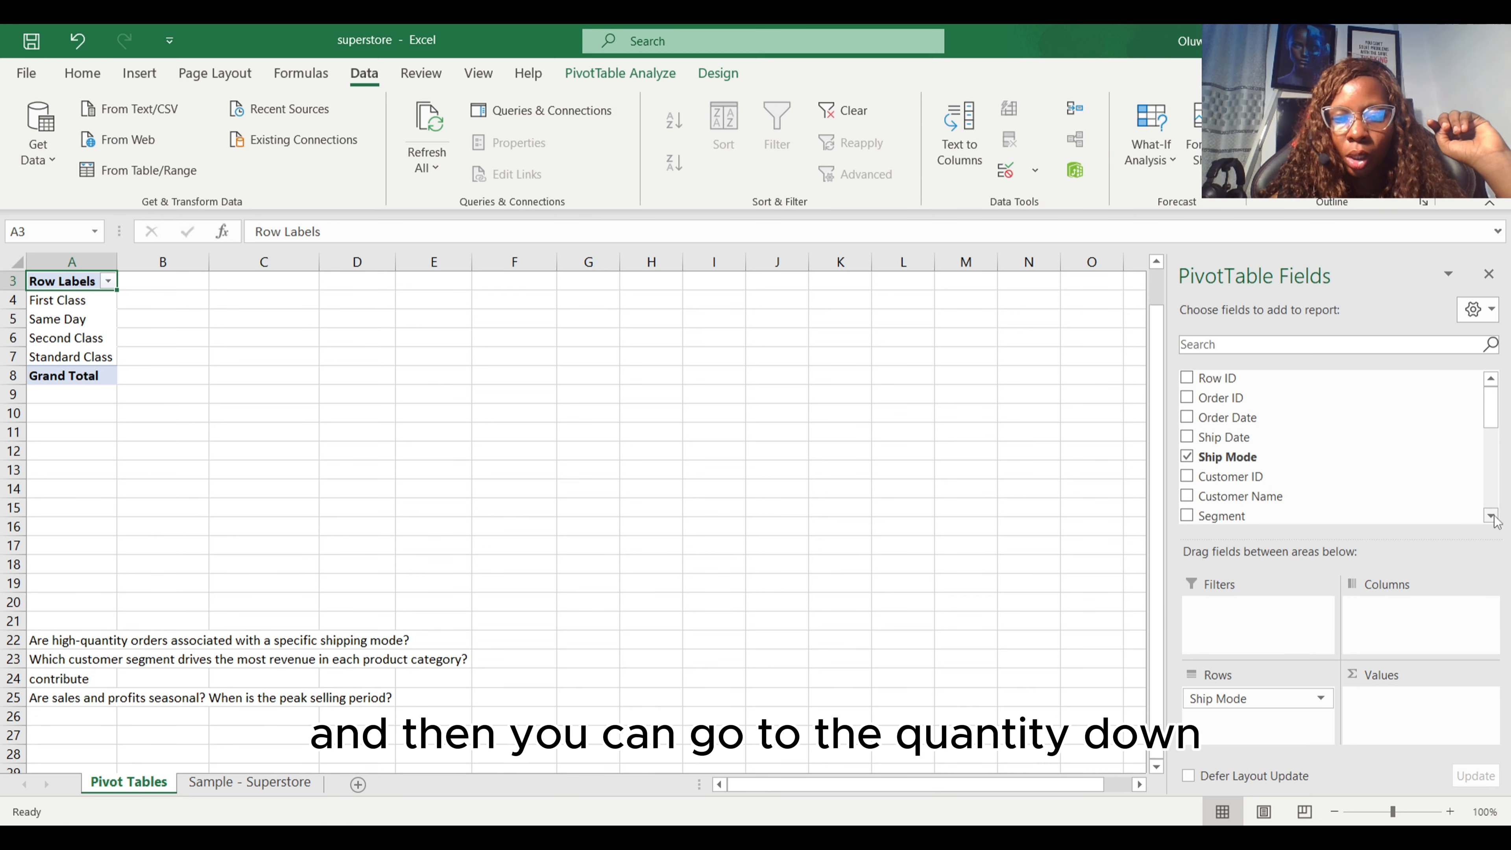
pyautogui.scroll(-4, 1499, 520)
pyautogui.scroll(-8, 1496, 521)
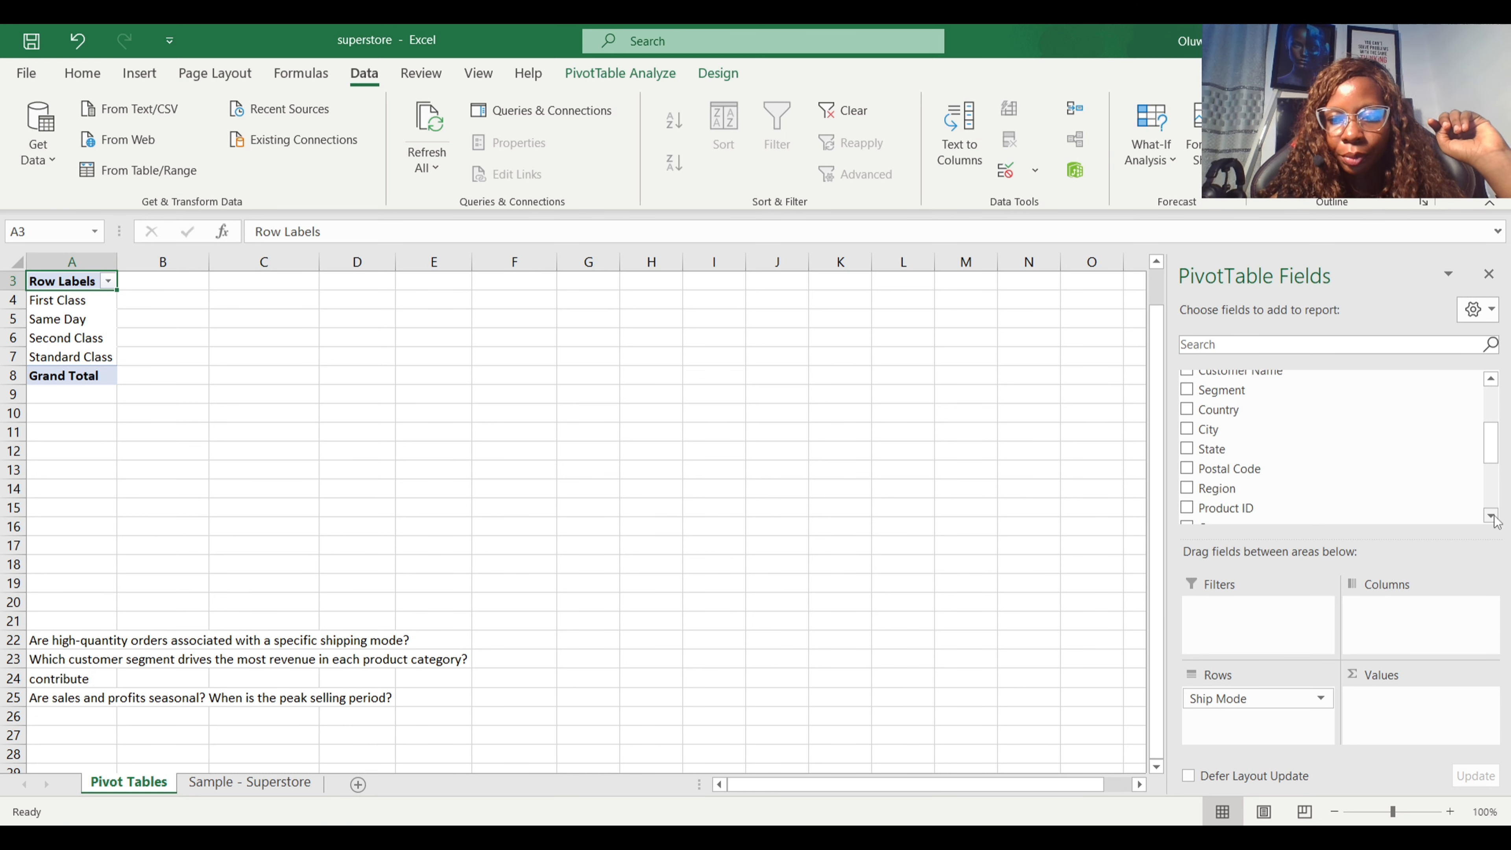
pyautogui.scroll(-1, 1496, 518)
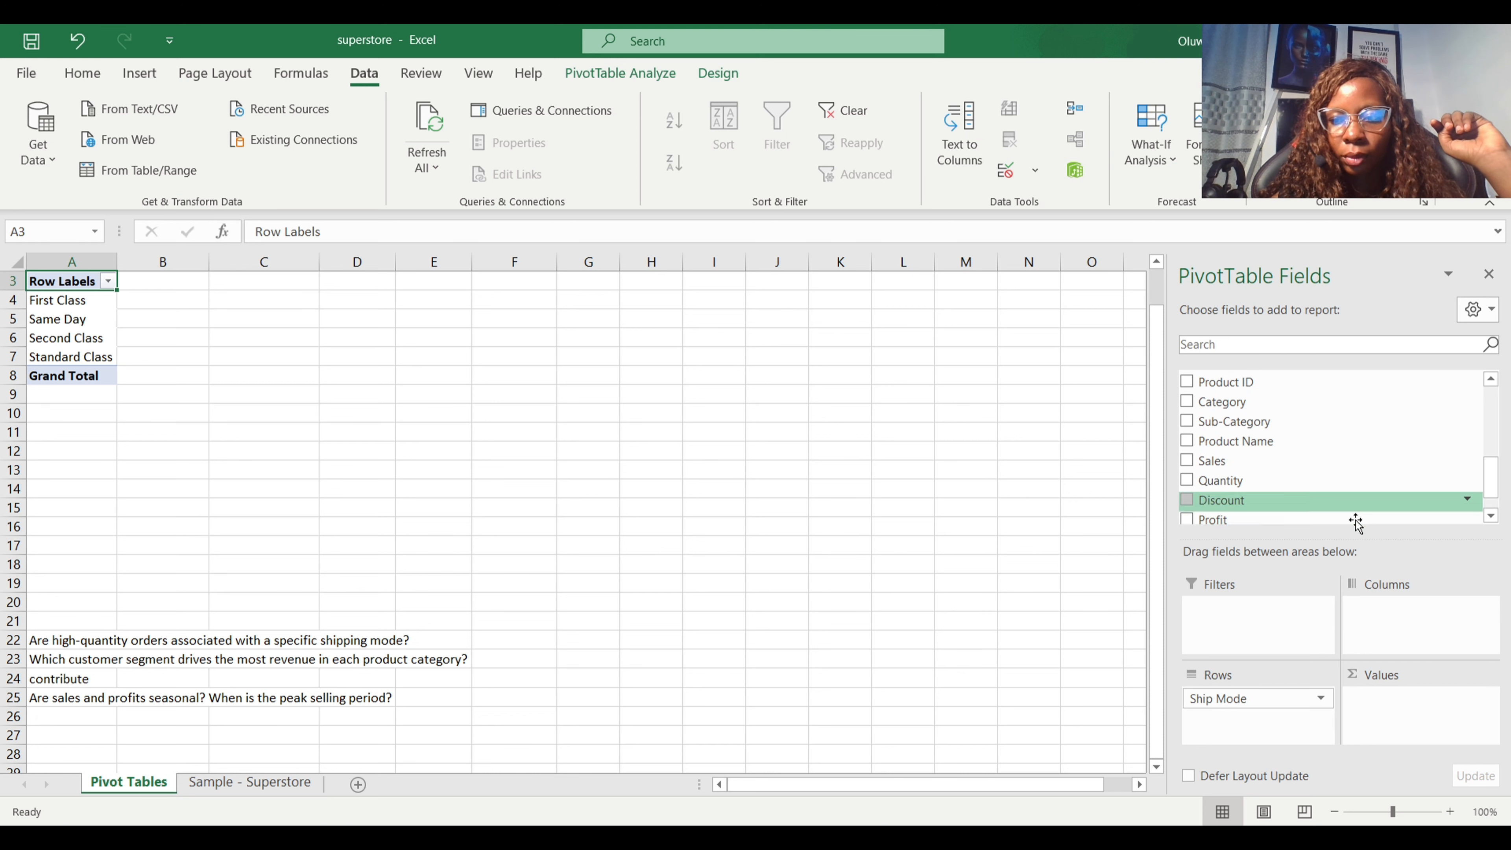
pyautogui.moveTo(1327, 485); pyautogui.dragTo(1383, 704)
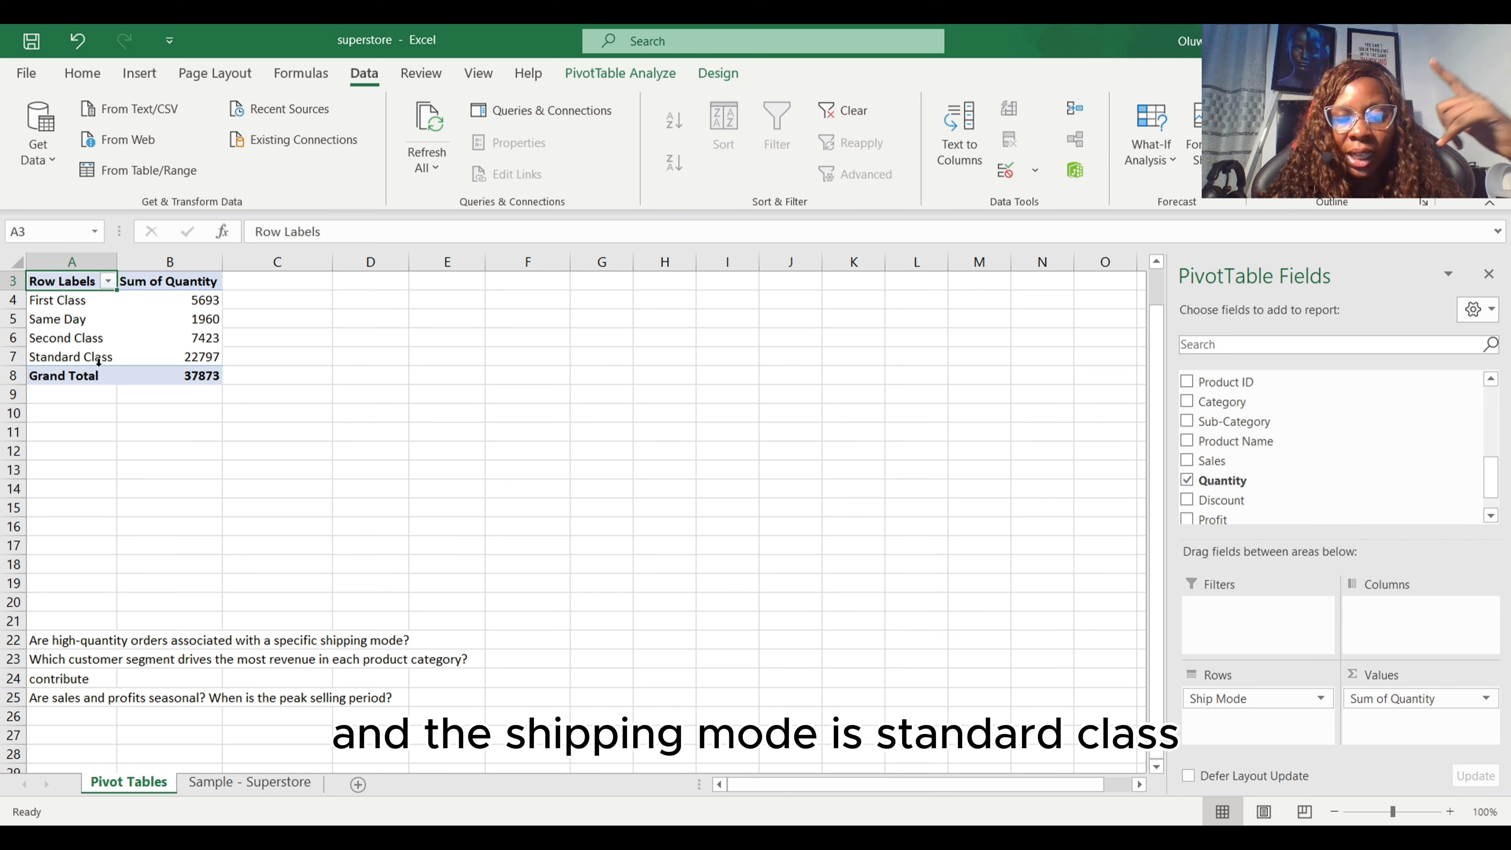
# Step: Check the Standard Class row and remove the grand total from the ship mode pivot table
pyautogui.click(12, 356)
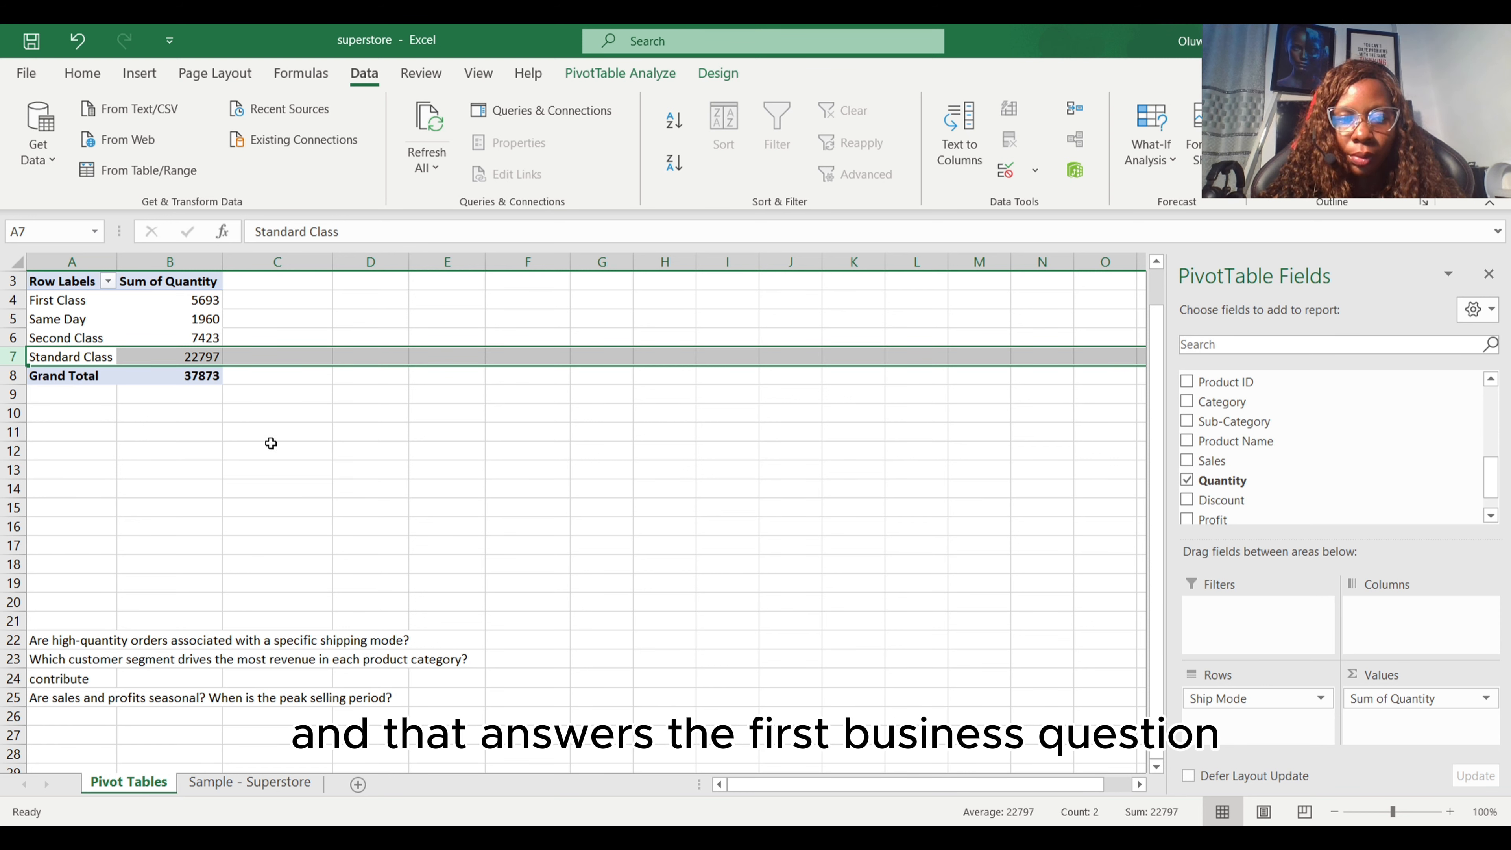
pyautogui.click(78, 376)
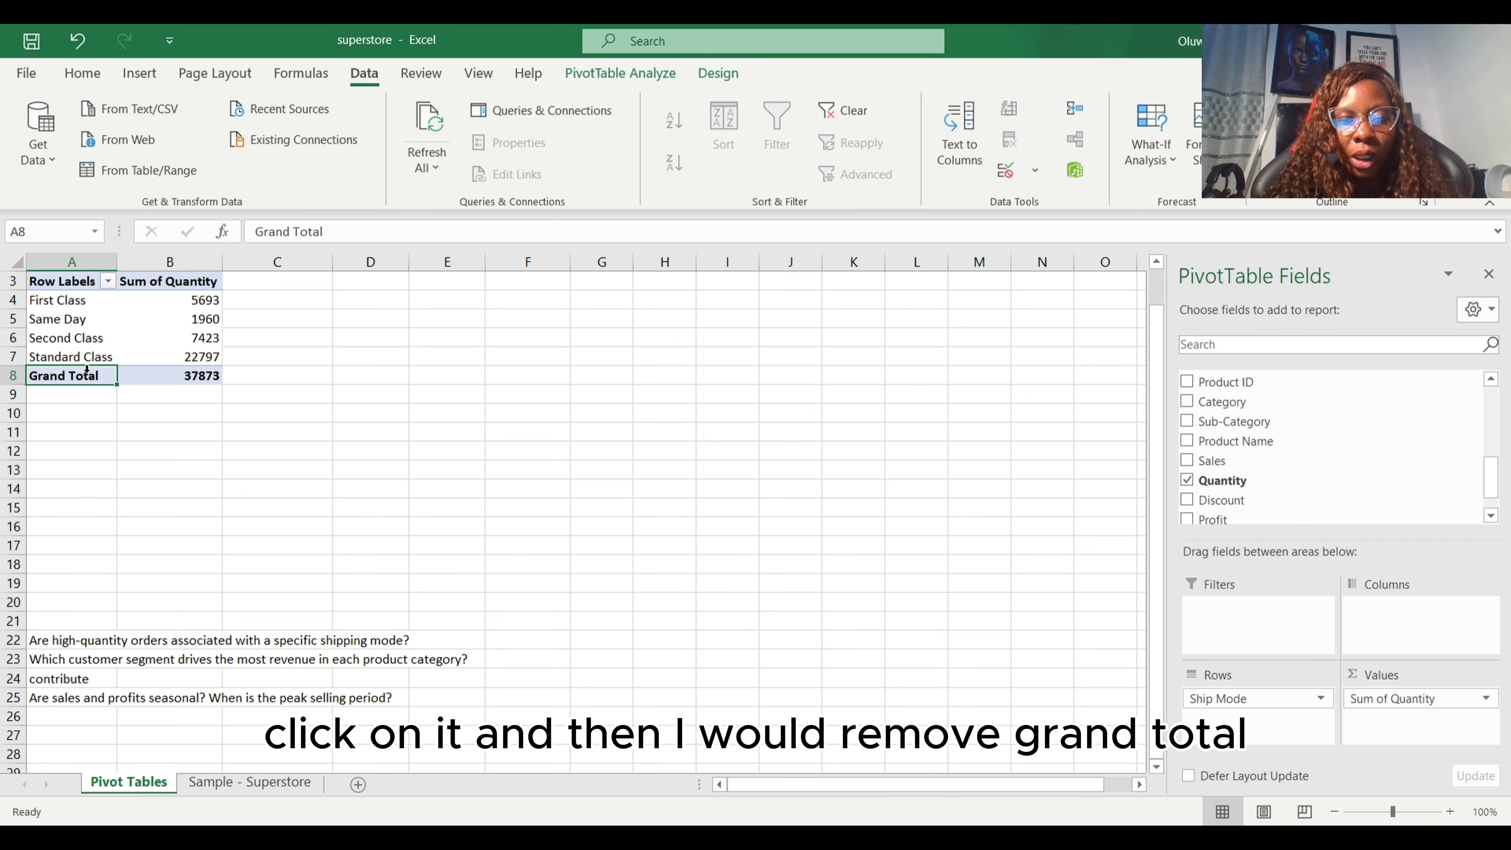
pyautogui.rightClick(87, 370)
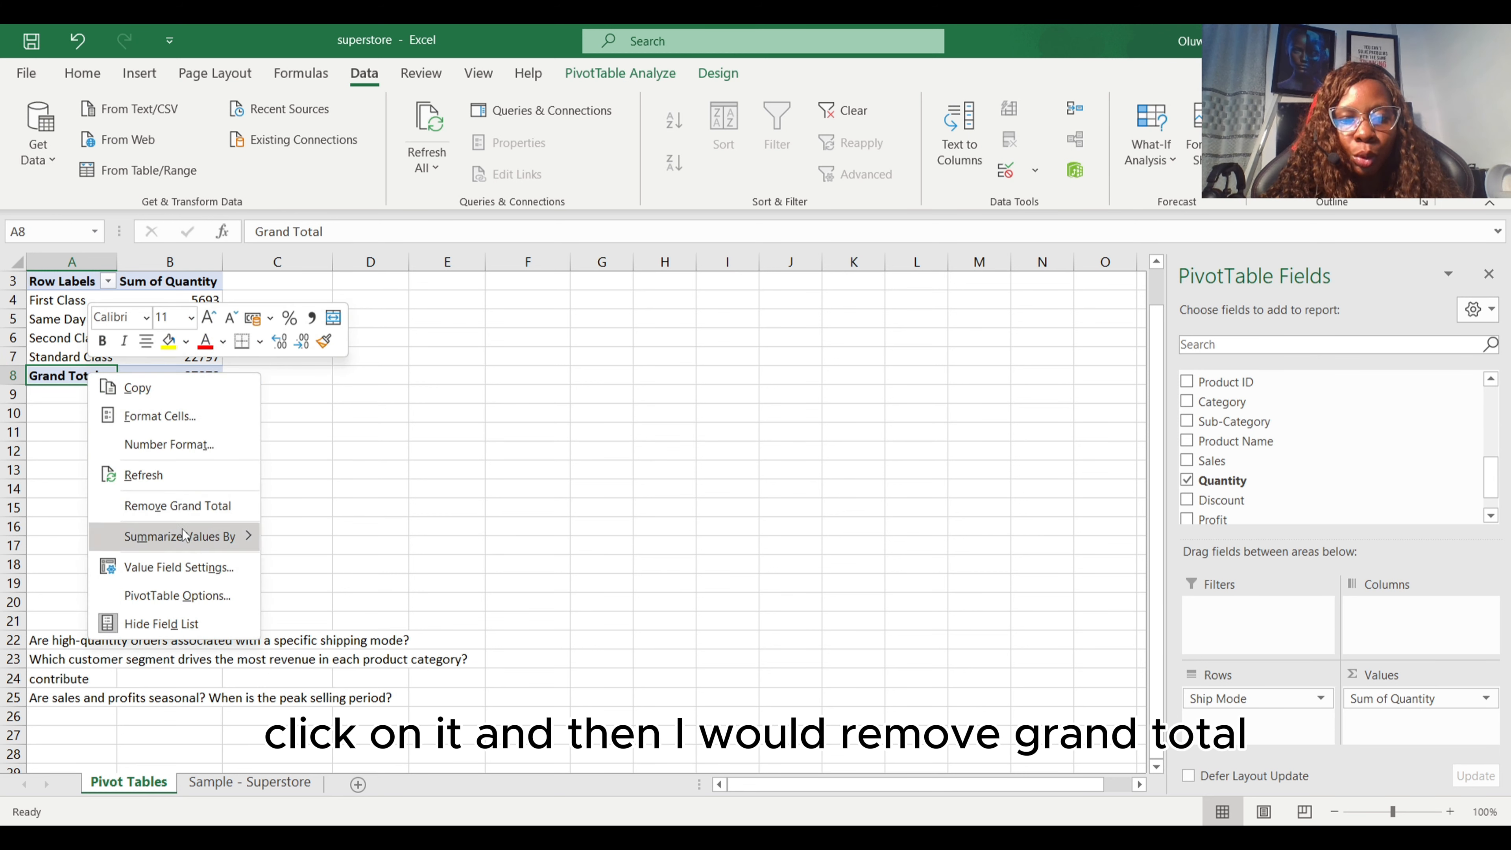
pyautogui.click(178, 505)
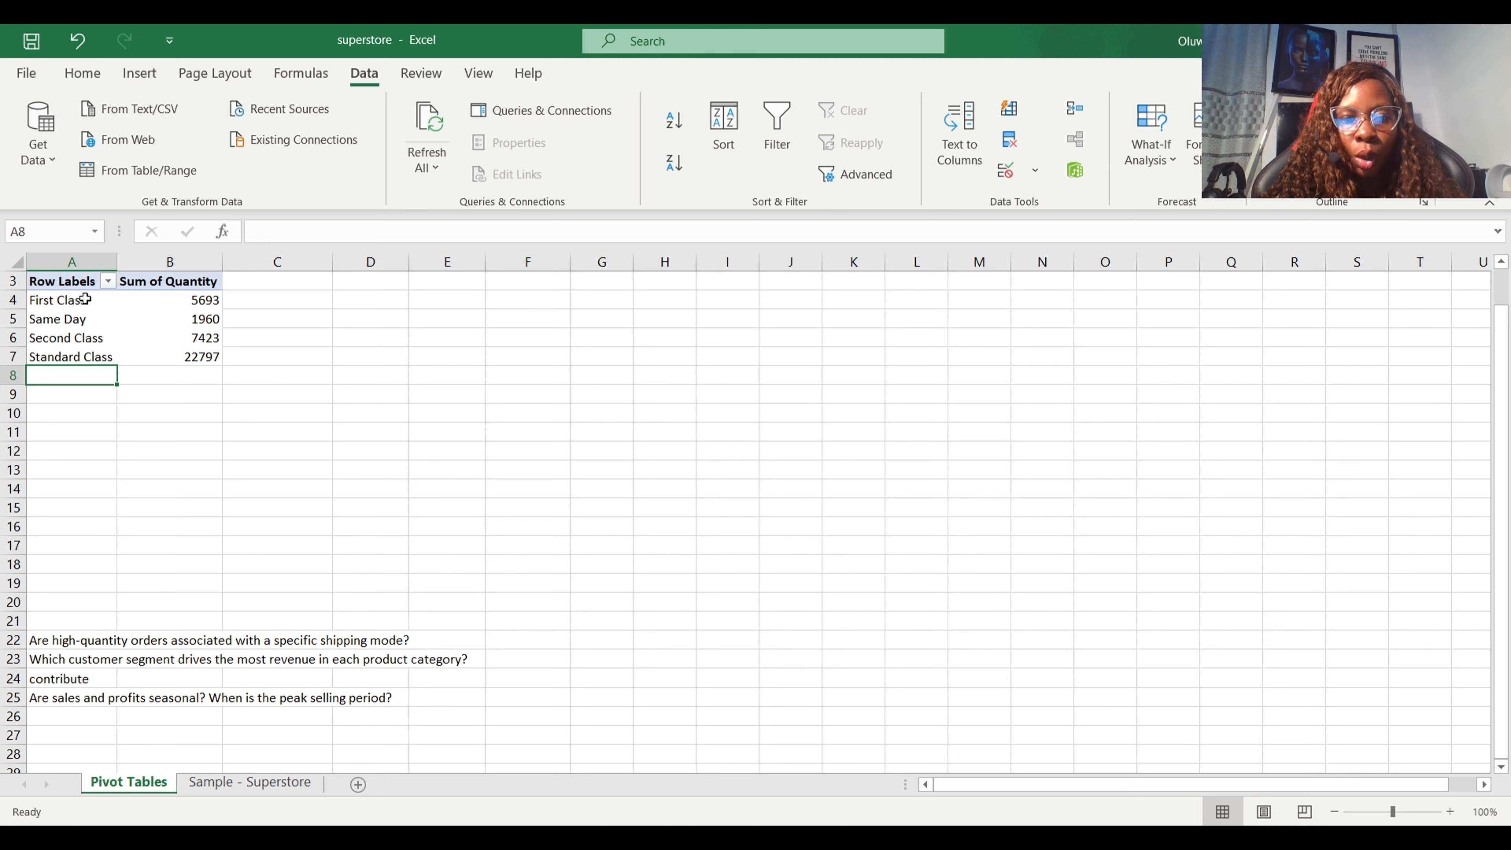
# Step: Duplicate the ship mode pivot table below the original, starting at cell A11
pyautogui.moveTo(72, 281); pyautogui.dragTo(155, 357)
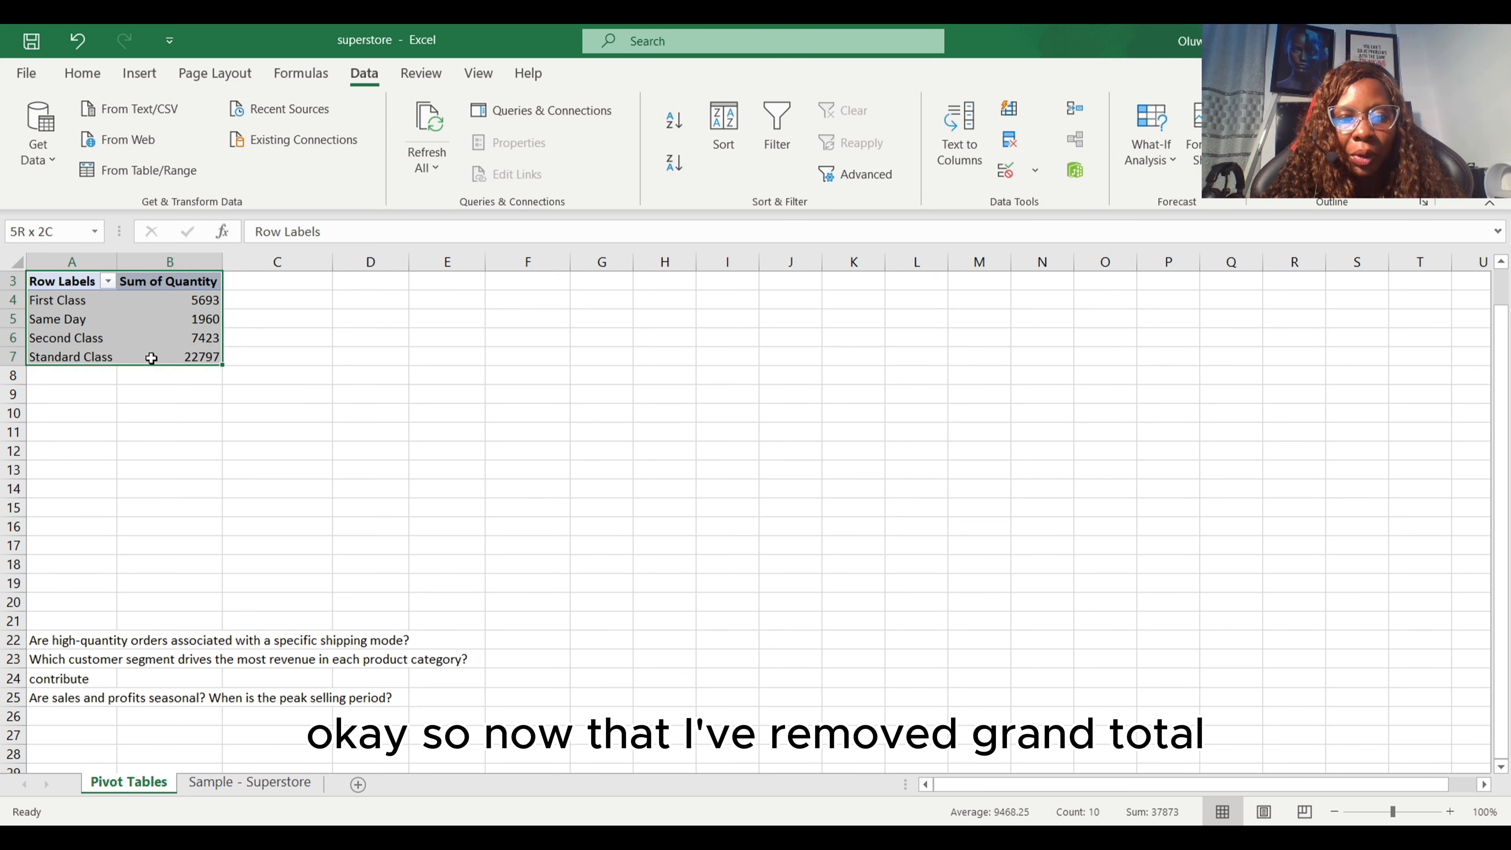
pyautogui.hotkey('ctrl', 'c')
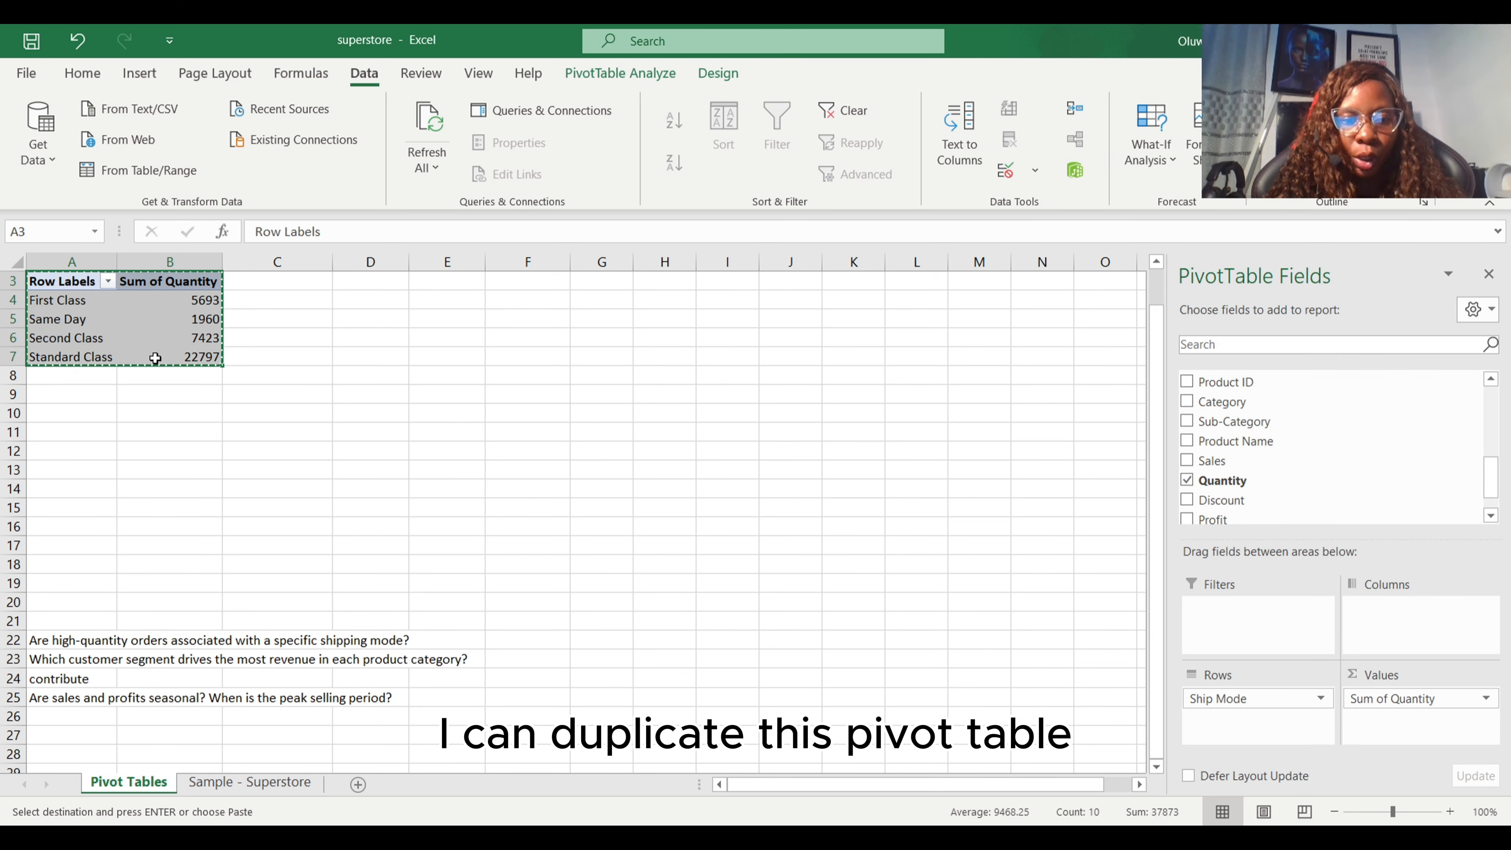
pyautogui.click(86, 427)
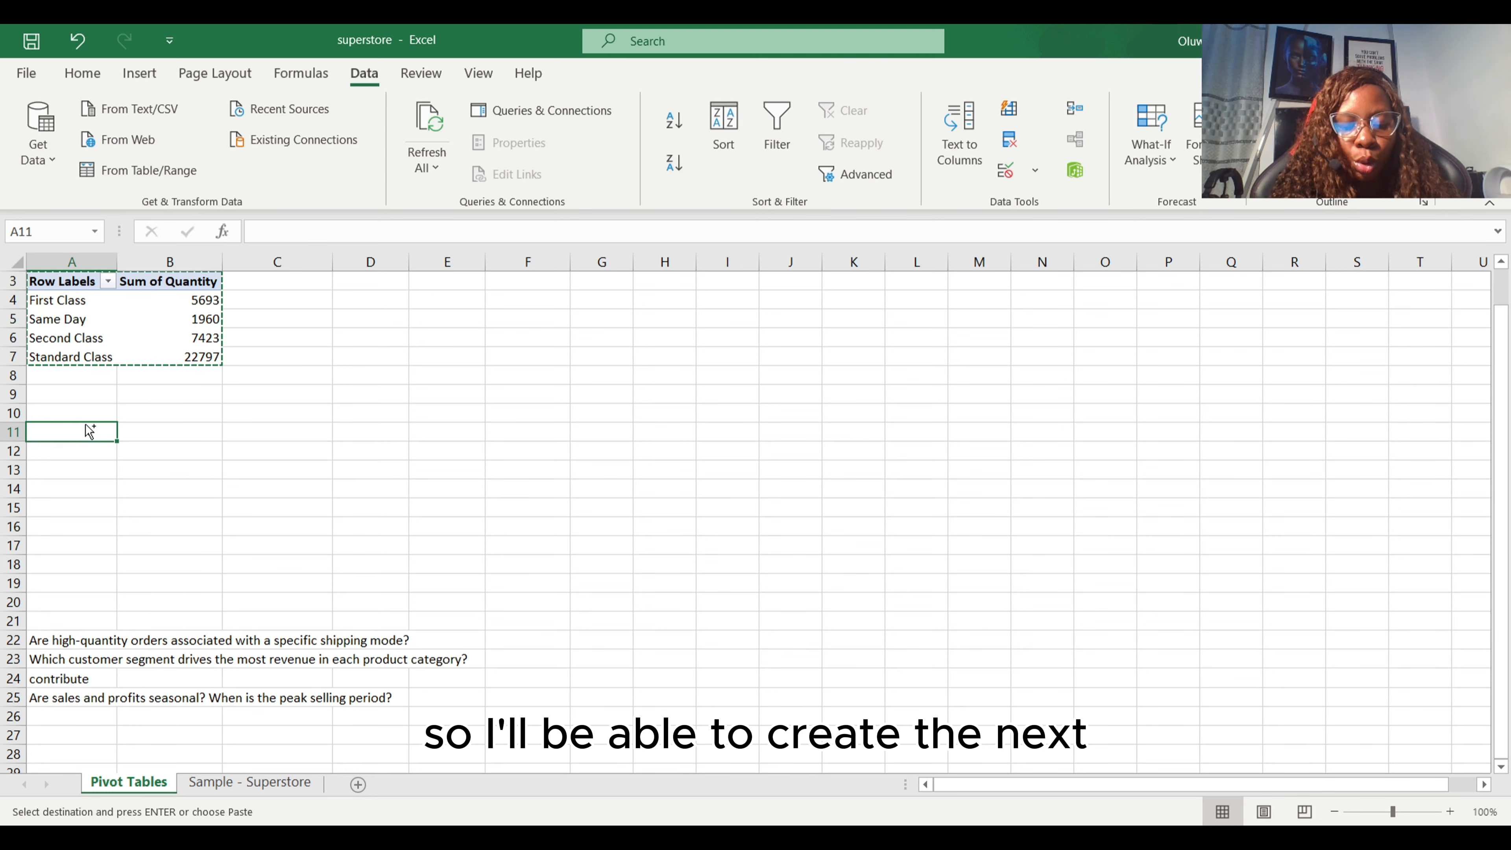
pyautogui.hotkey('ctrl', 'v')
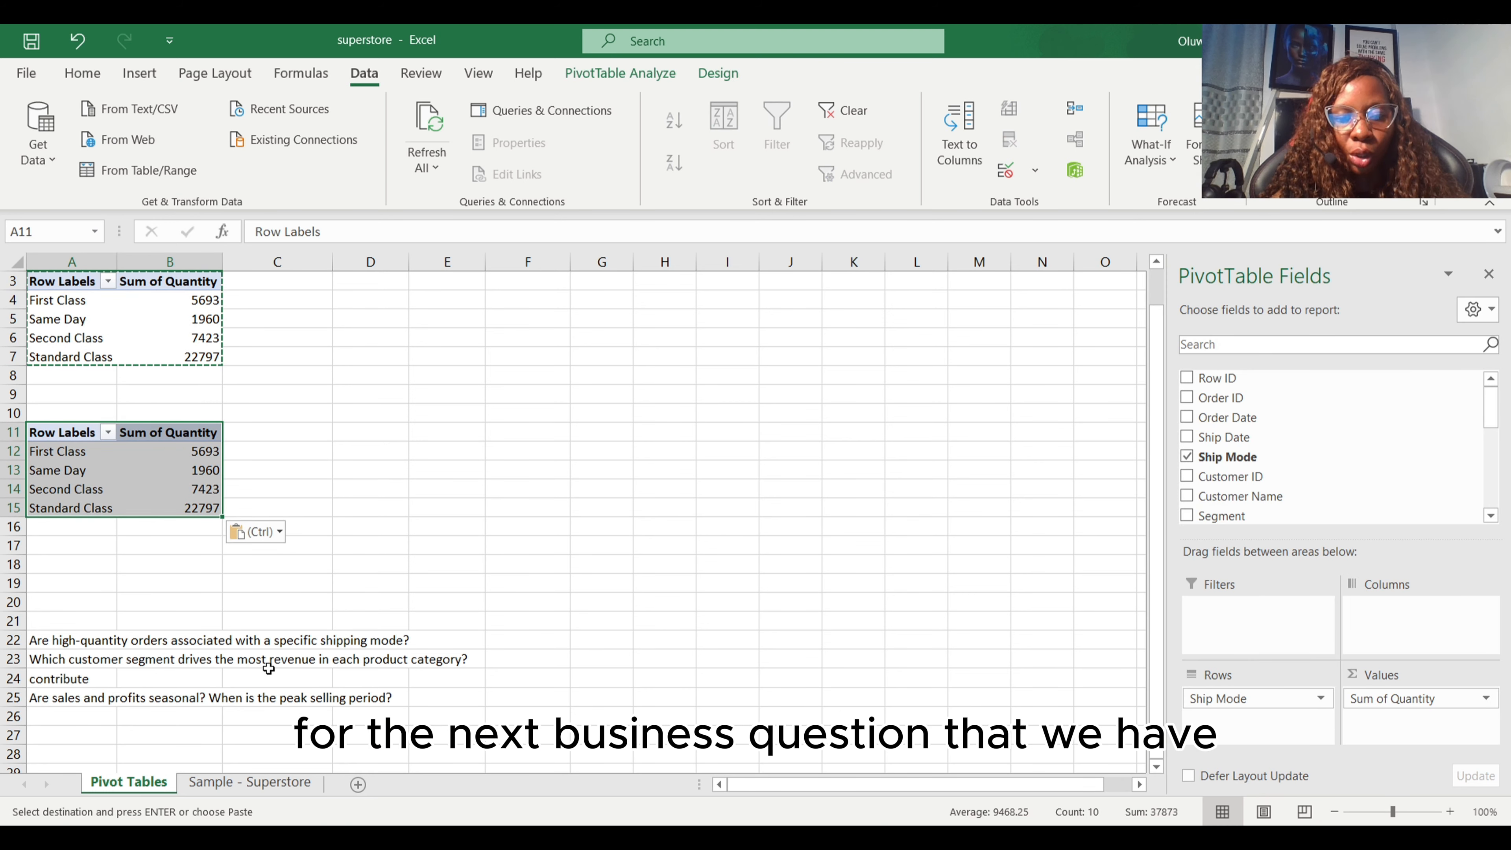
# Step: Clear the duplicated pivot table at A11 by removing Ship Mode from rows and Sum of Quantity from values
pyautogui.click(370, 716)
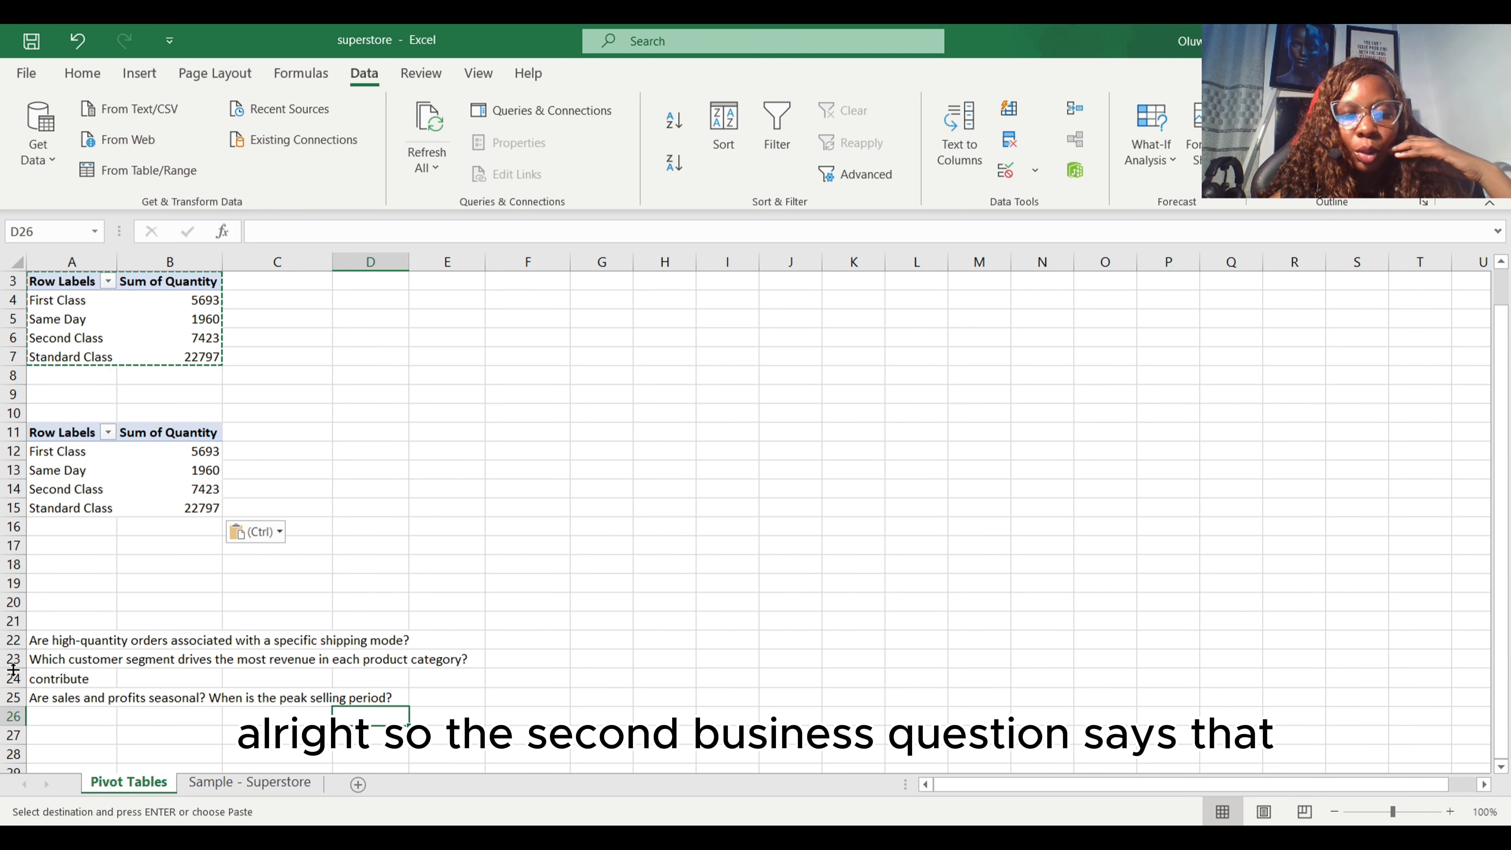
pyautogui.click(4, 659)
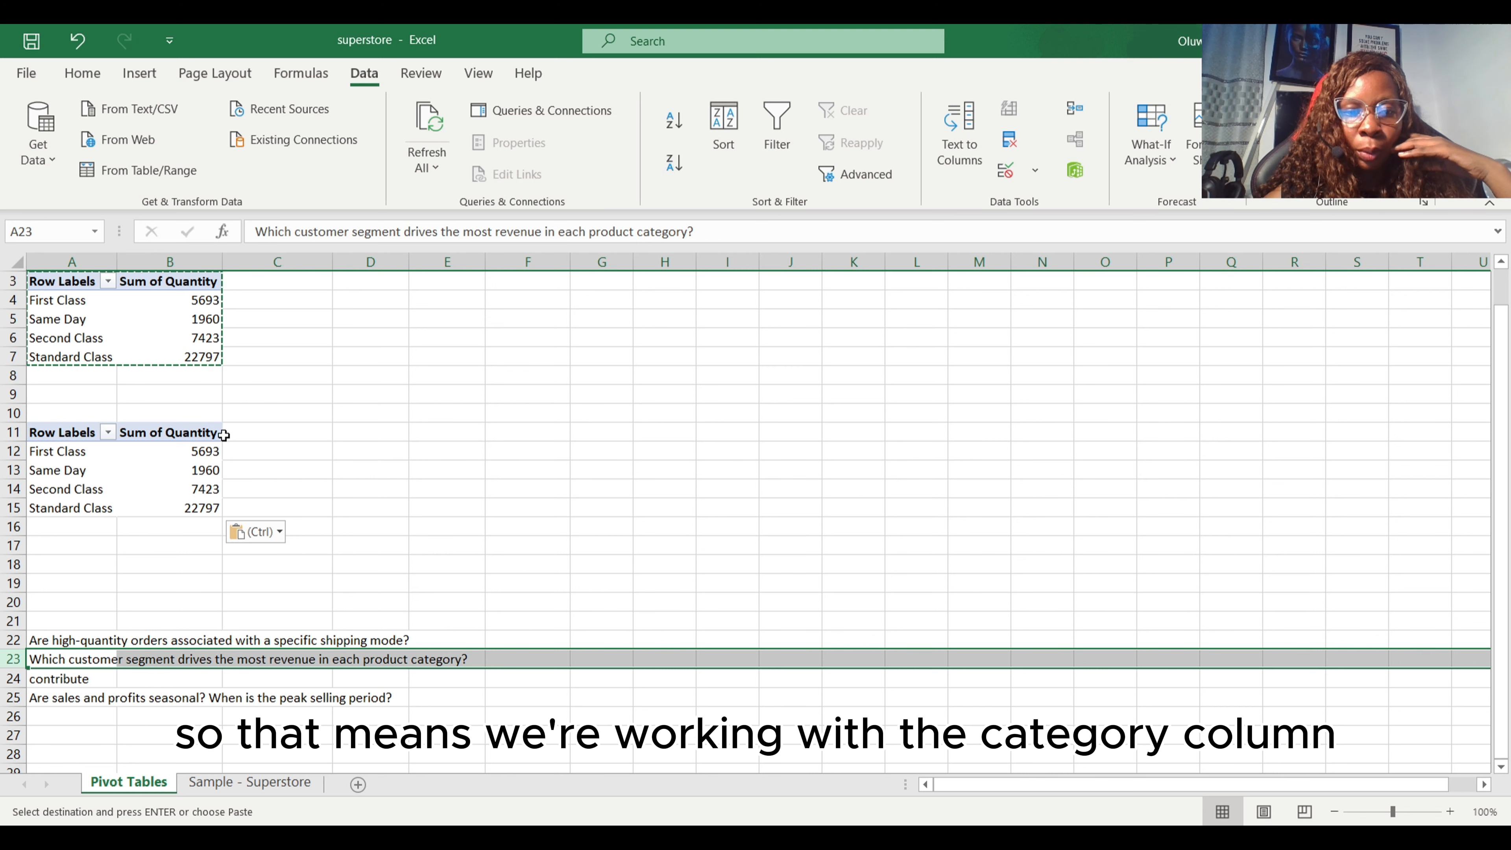
pyautogui.click(64, 430)
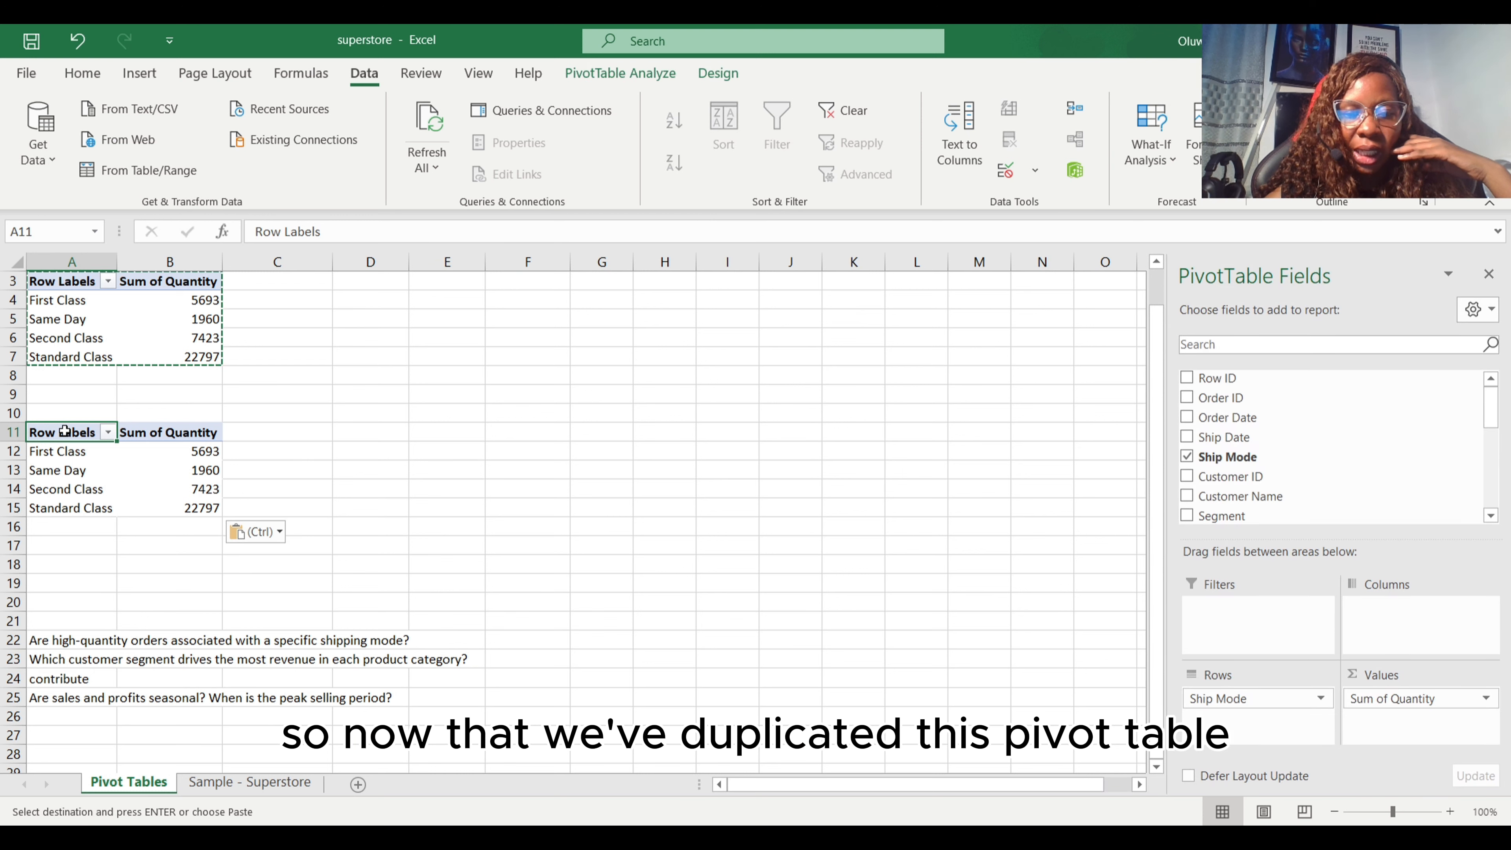
pyautogui.moveTo(1273, 708); pyautogui.dragTo(1012, 685)
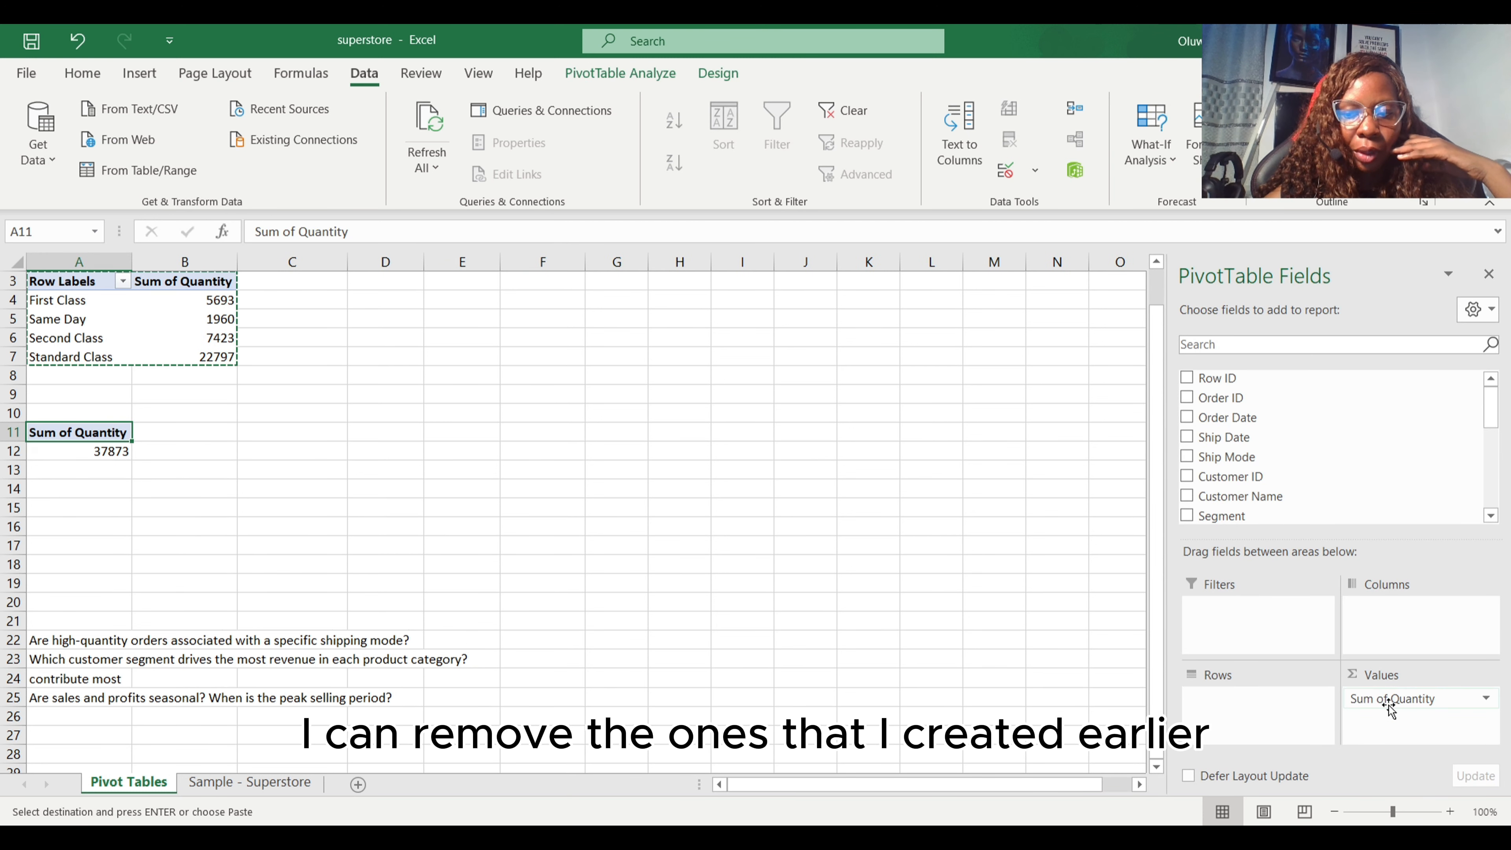
pyautogui.moveTo(1386, 693); pyautogui.dragTo(1066, 702)
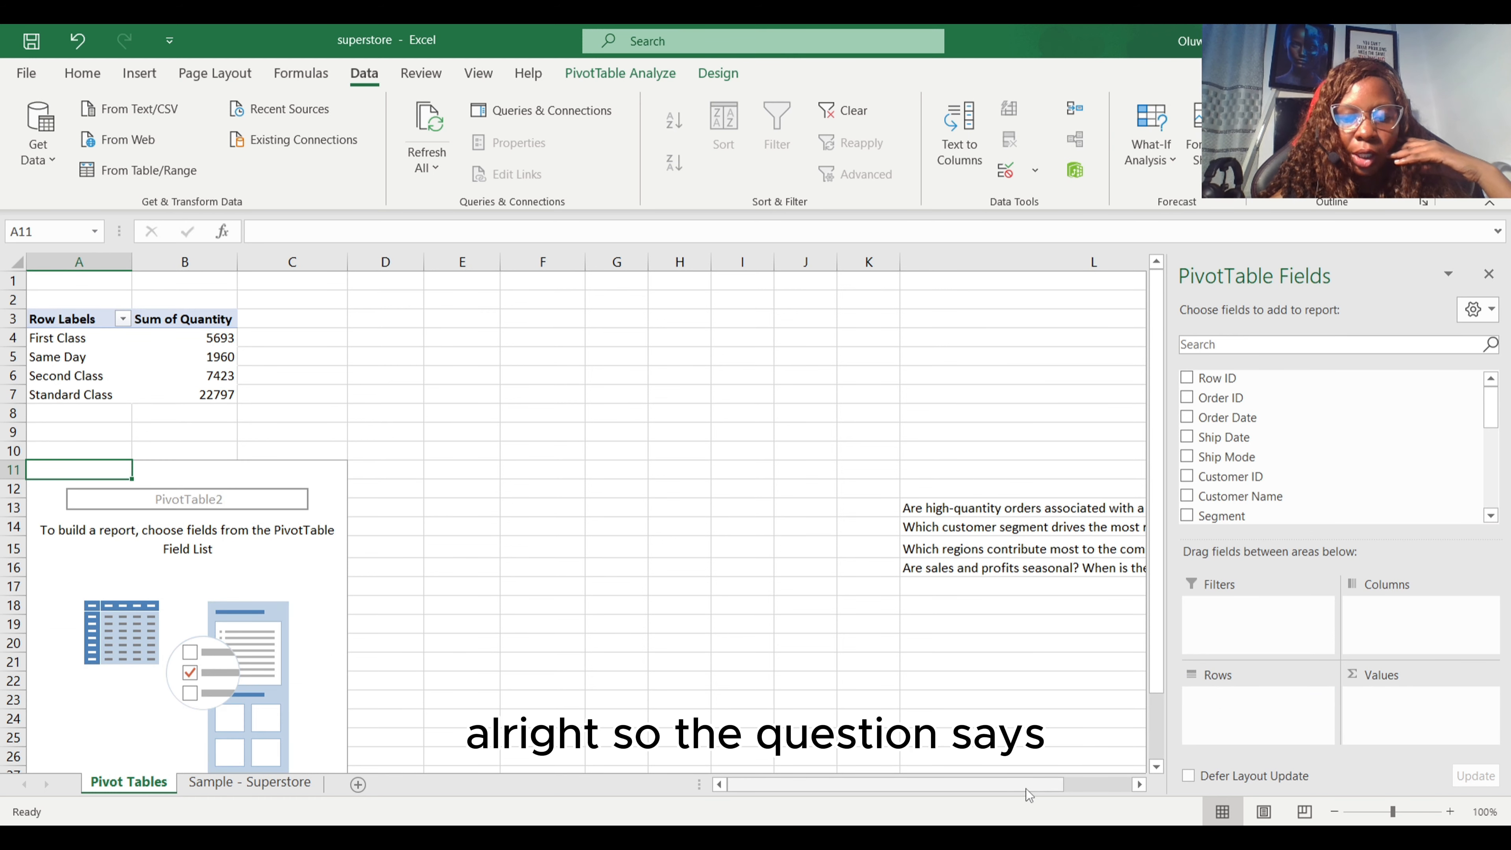
# Step: Set up the emptied pivot table at A11 with Segment as rows and Sum of Sales as values
pyautogui.moveTo(1026, 787); pyautogui.dragTo(1118, 774)
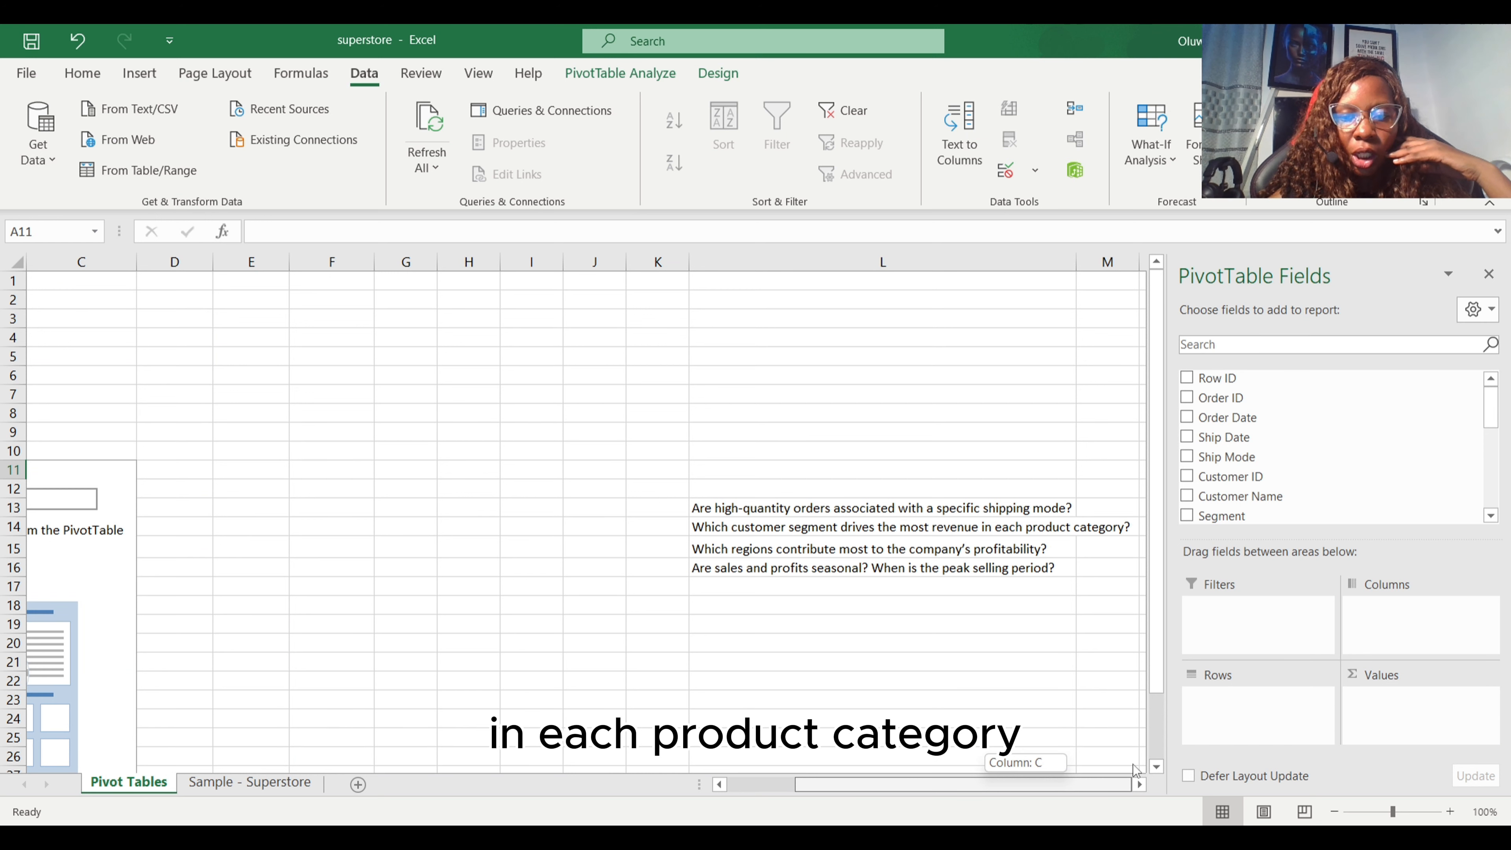
pyautogui.moveTo(1133, 764); pyautogui.dragTo(929, 790)
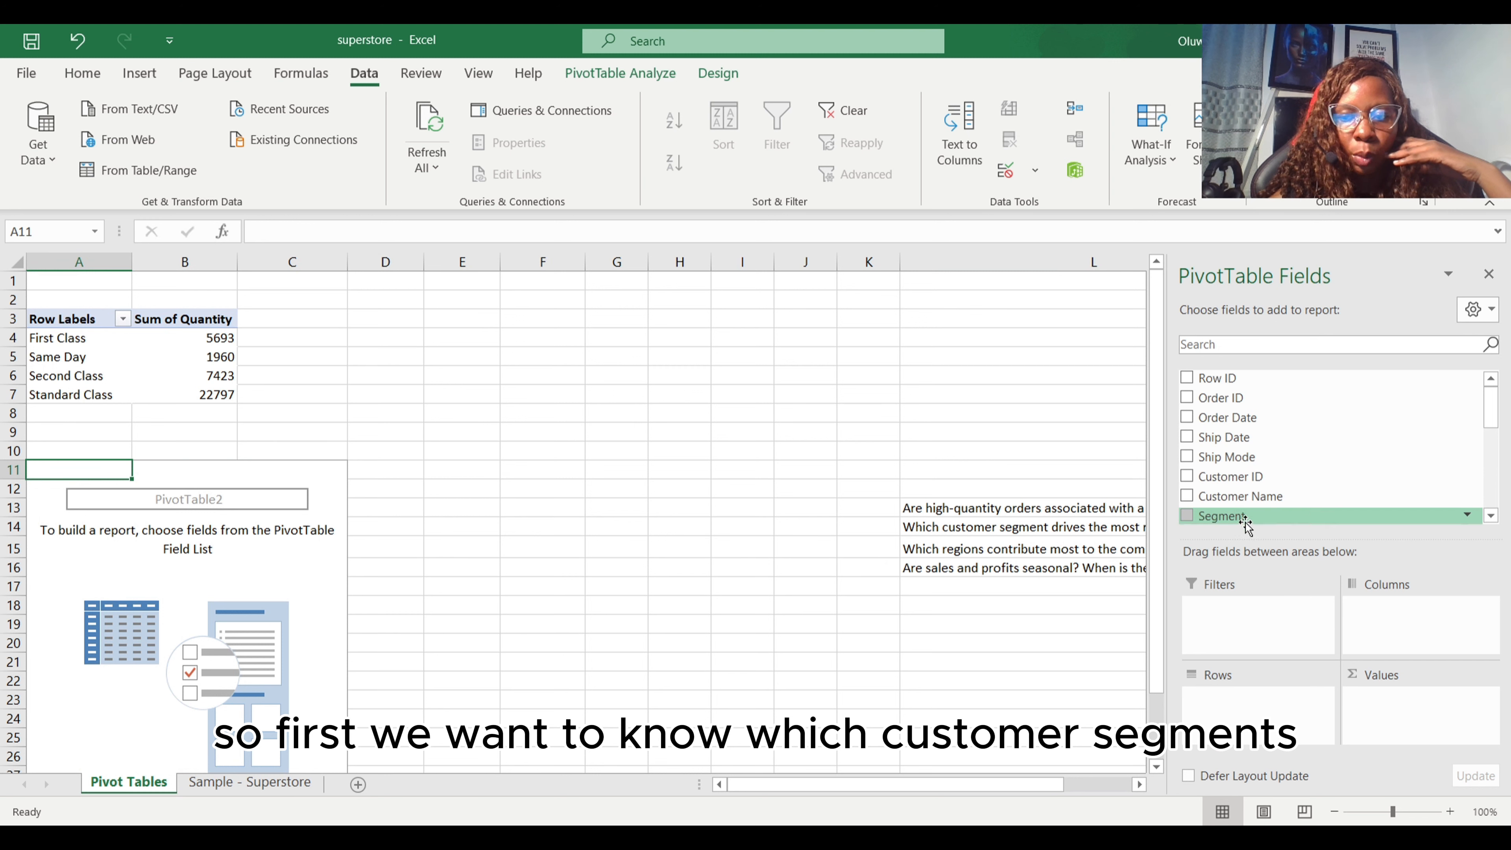
pyautogui.moveTo(1236, 517); pyautogui.dragTo(1257, 707)
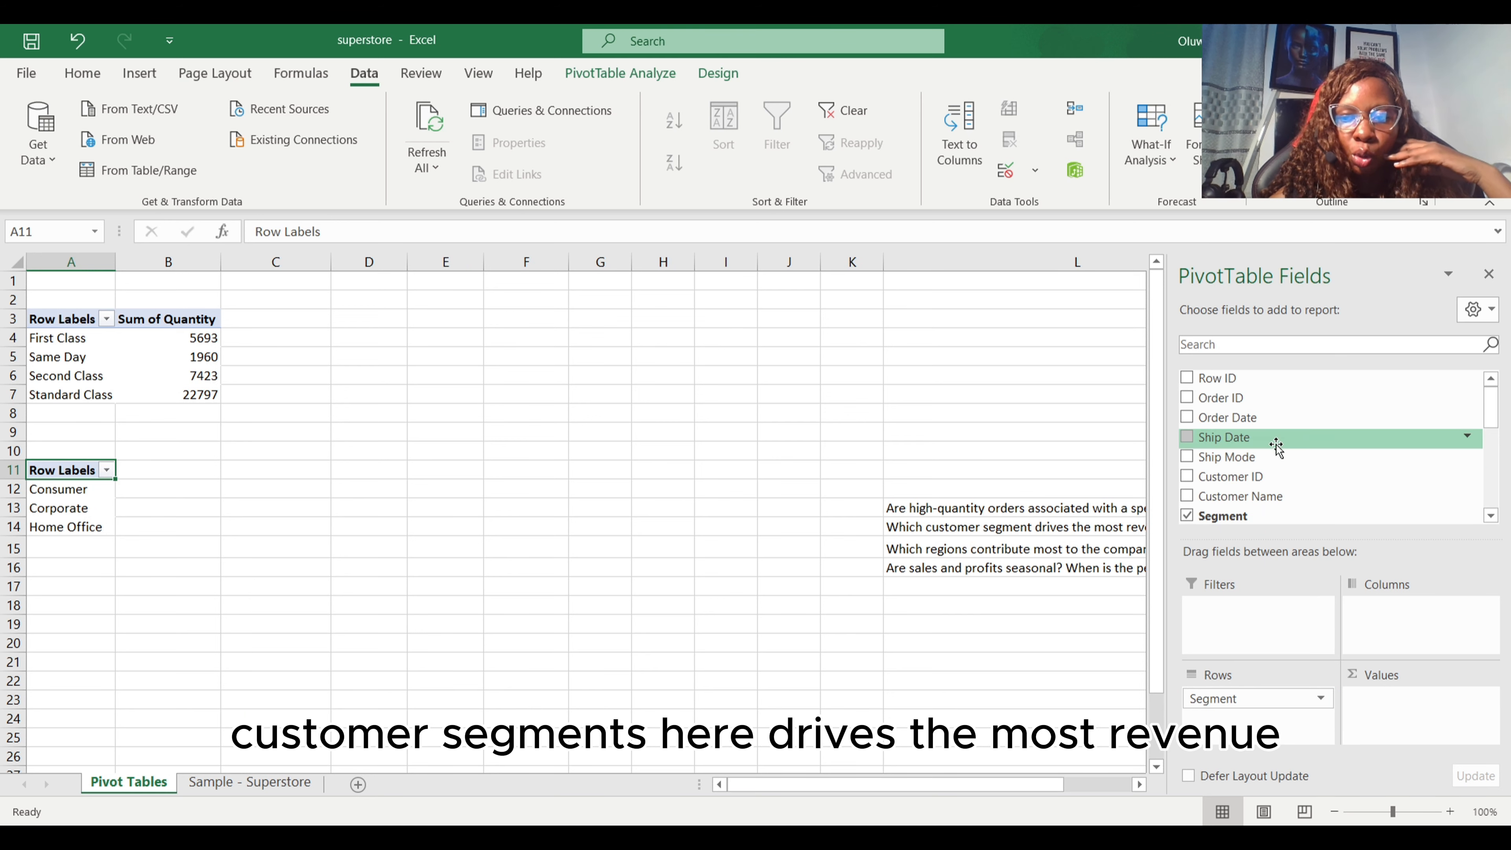
pyautogui.scroll(-5, 1276, 448)
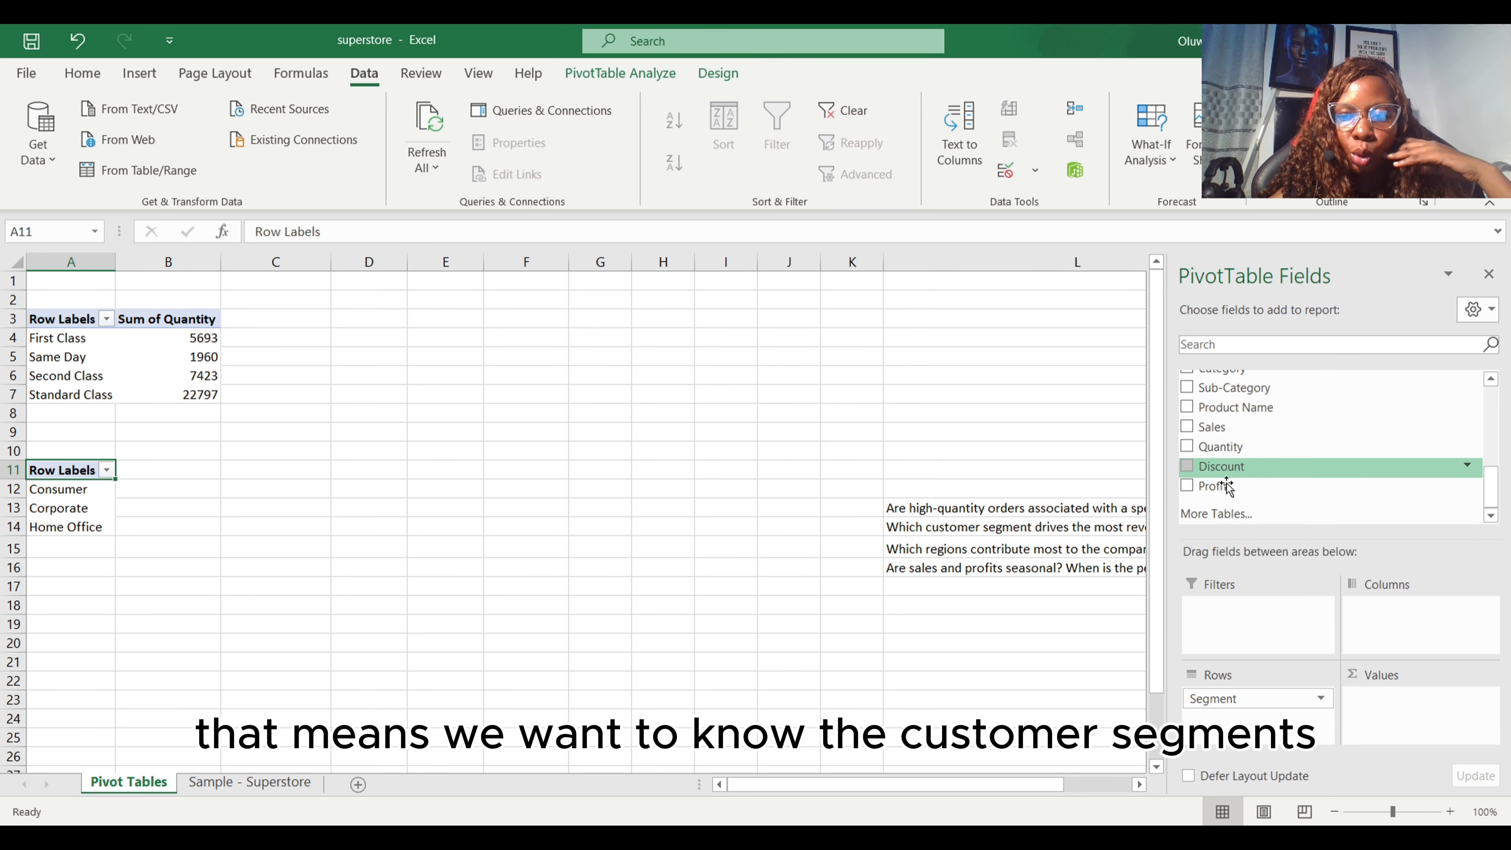
pyautogui.moveTo(1206, 428); pyautogui.dragTo(1414, 700)
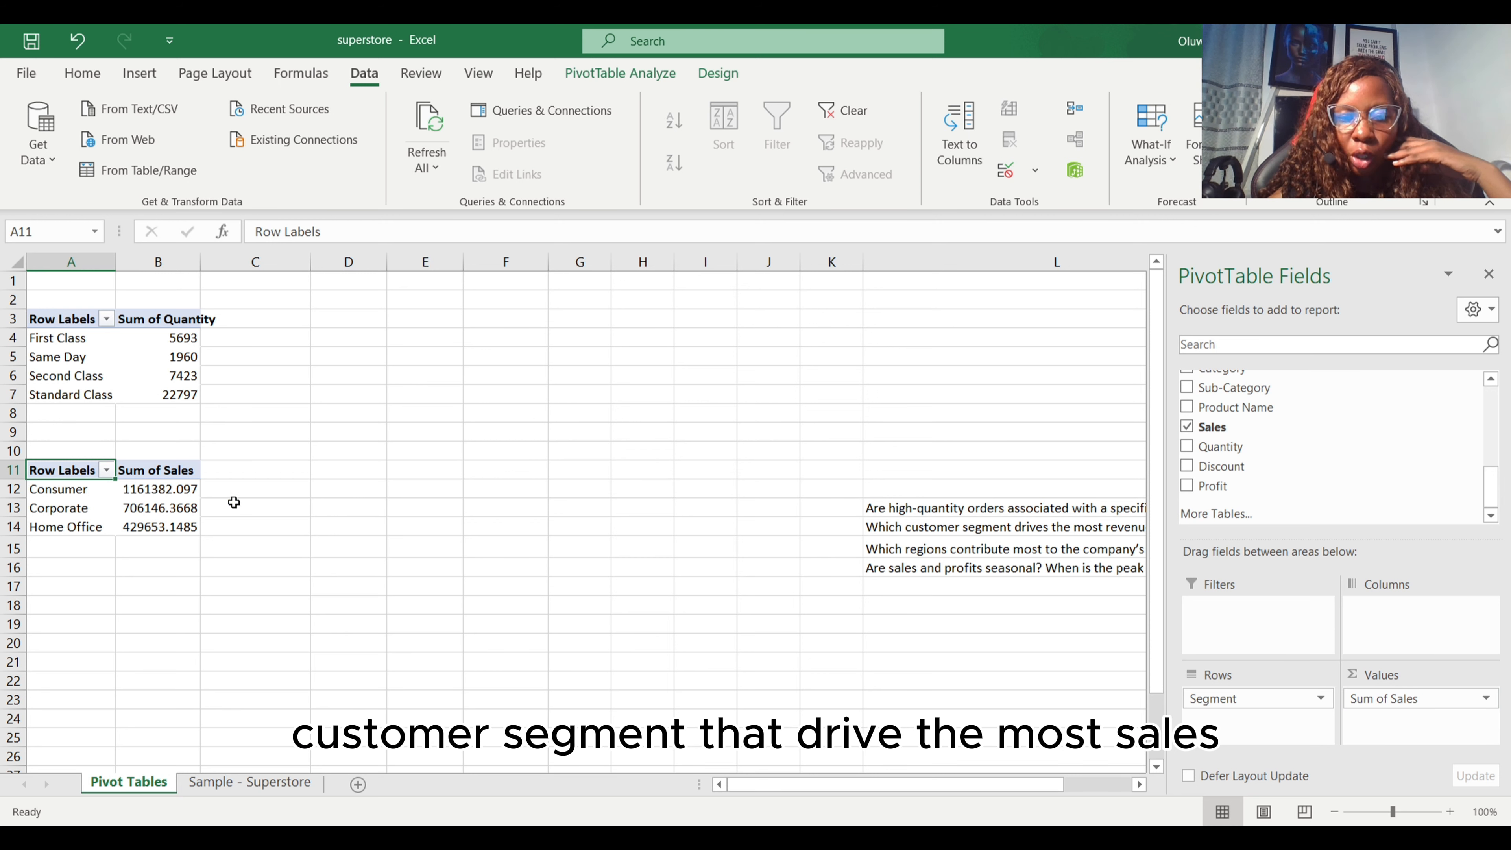
# Step: Add Category as the column field of the segment sales pivot table
pyautogui.click(846, 772)
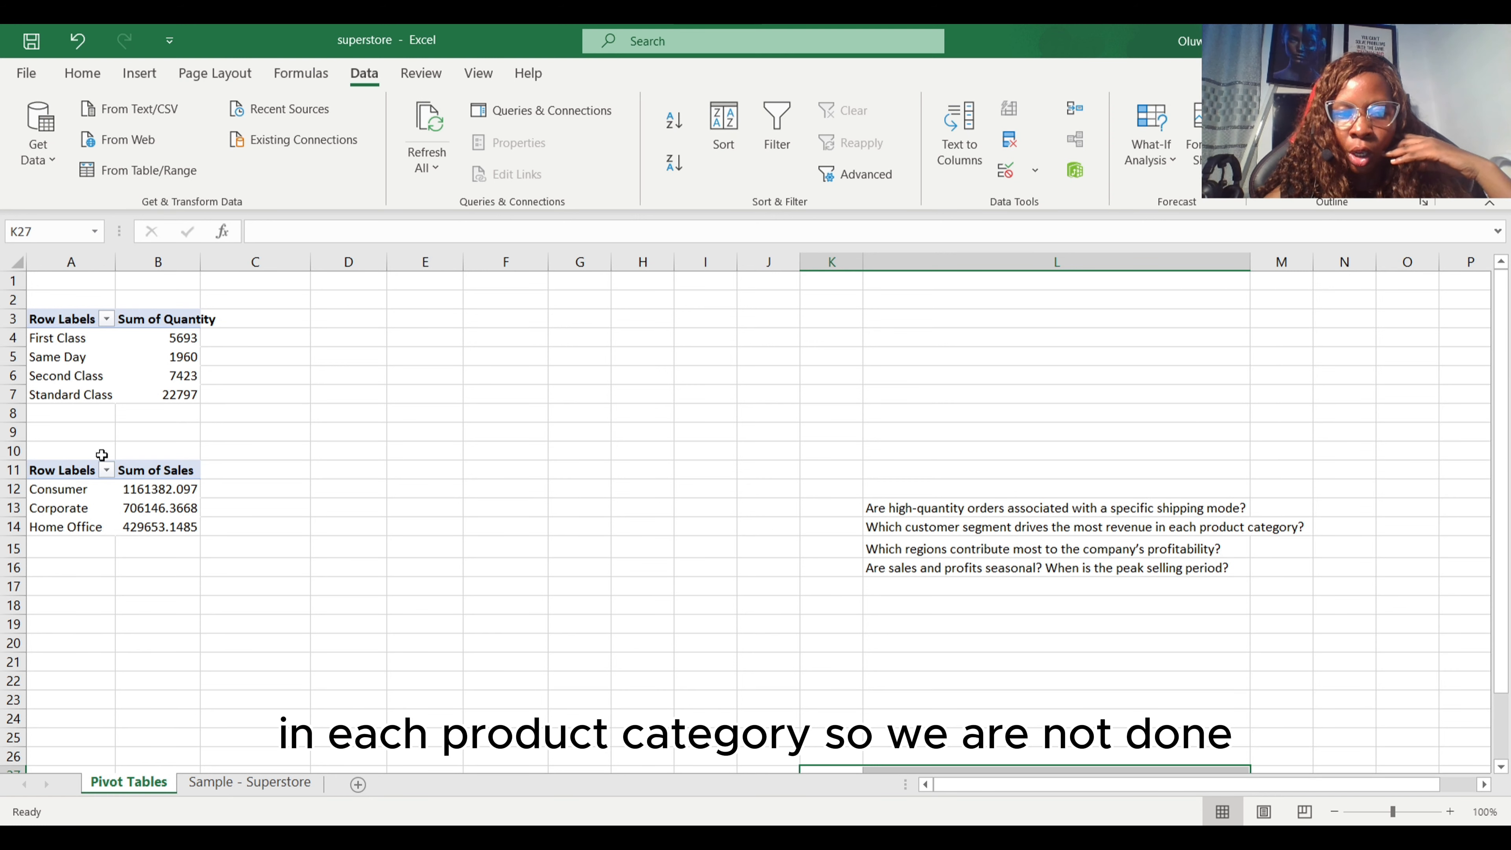
pyautogui.click(75, 470)
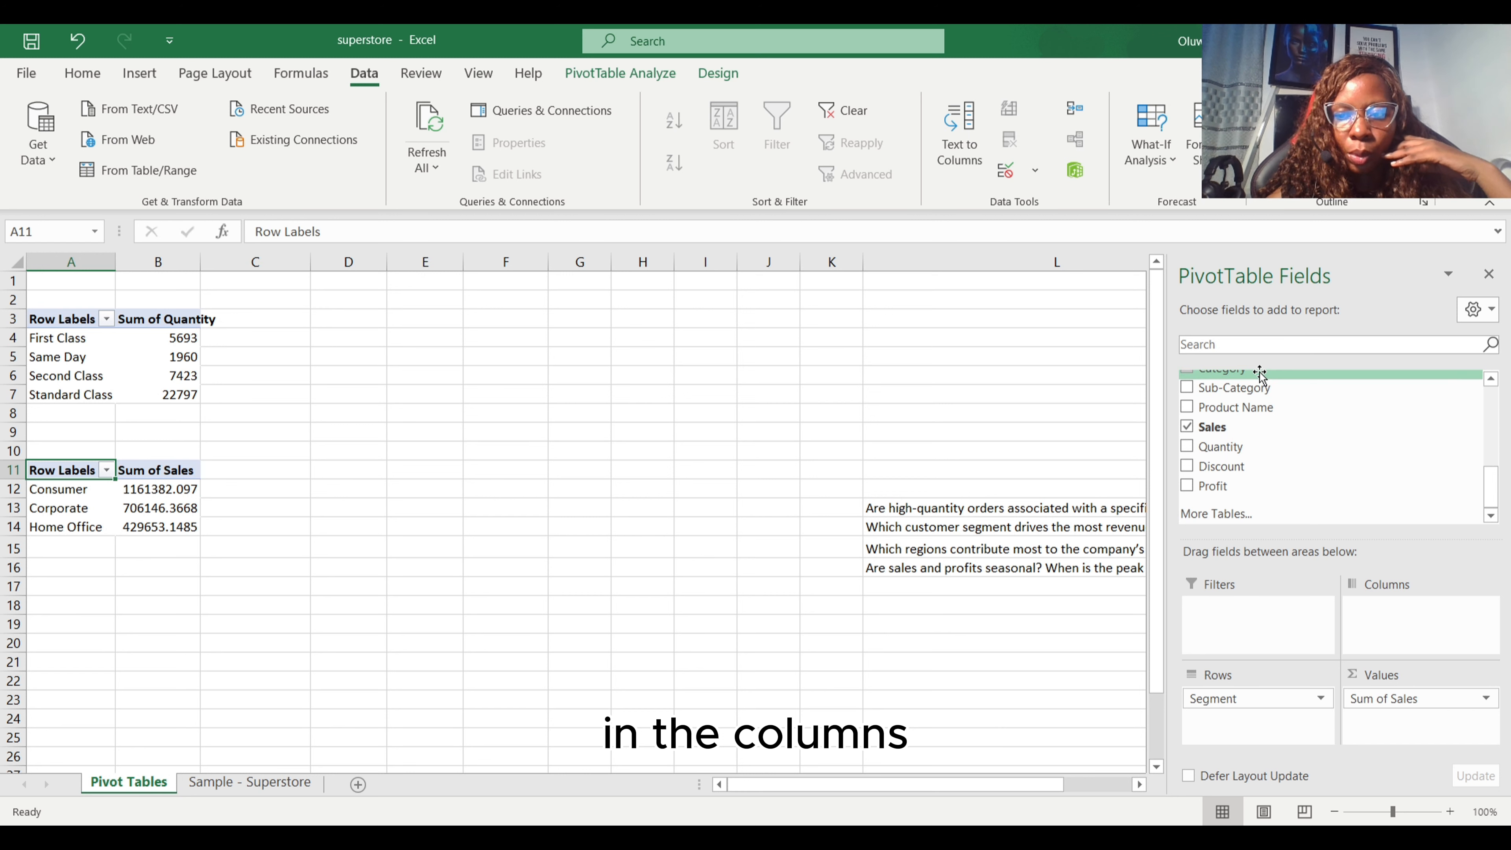
pyautogui.moveTo(1259, 375); pyautogui.dragTo(1404, 625)
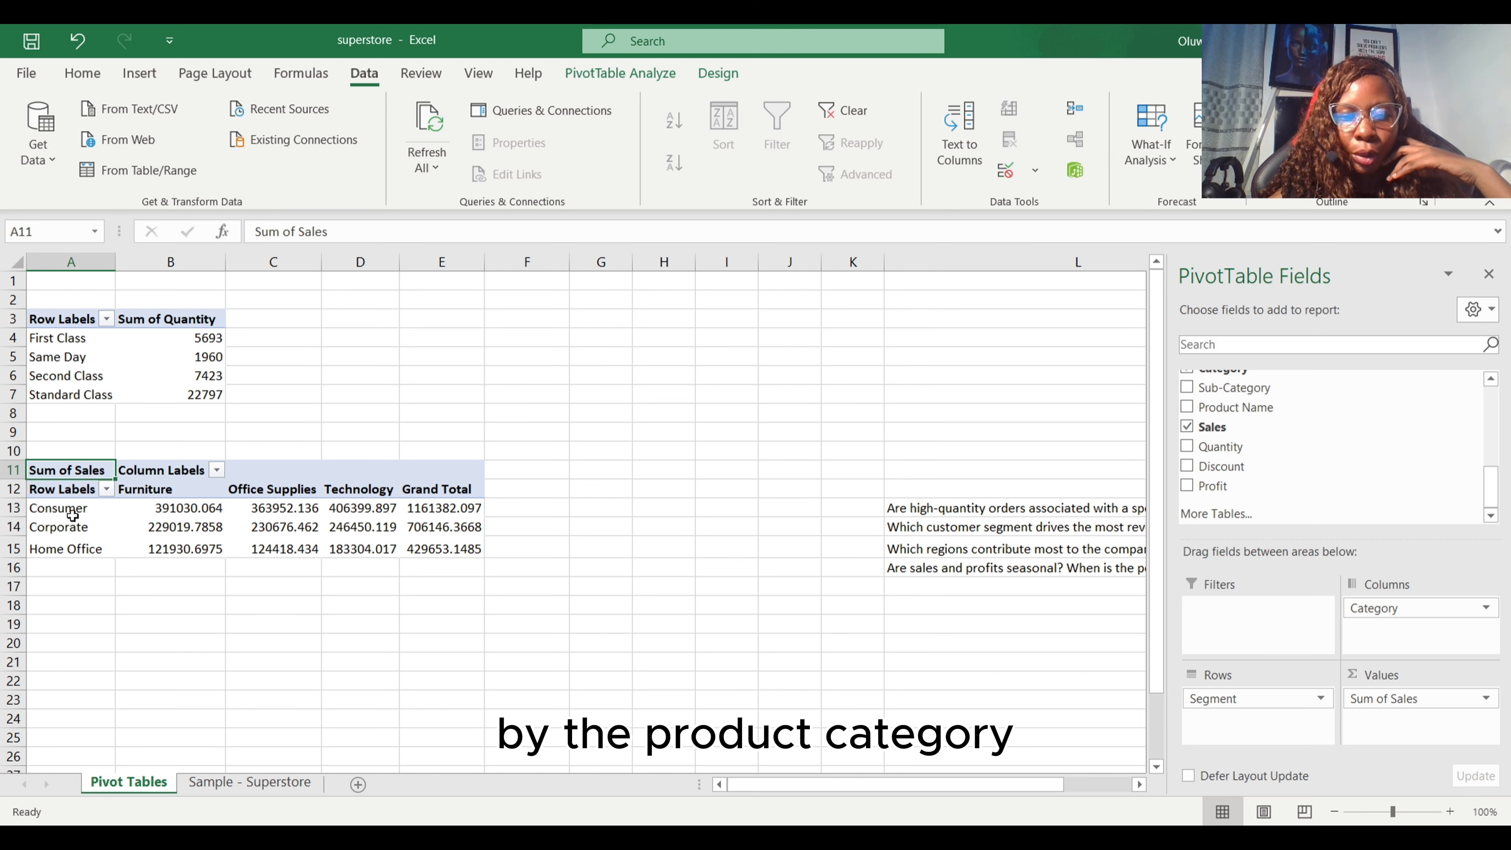
# Step: Examine the Consumer segment's sales across the product categories and compare them with the Corporate and Home Office segments
pyautogui.click(13, 508)
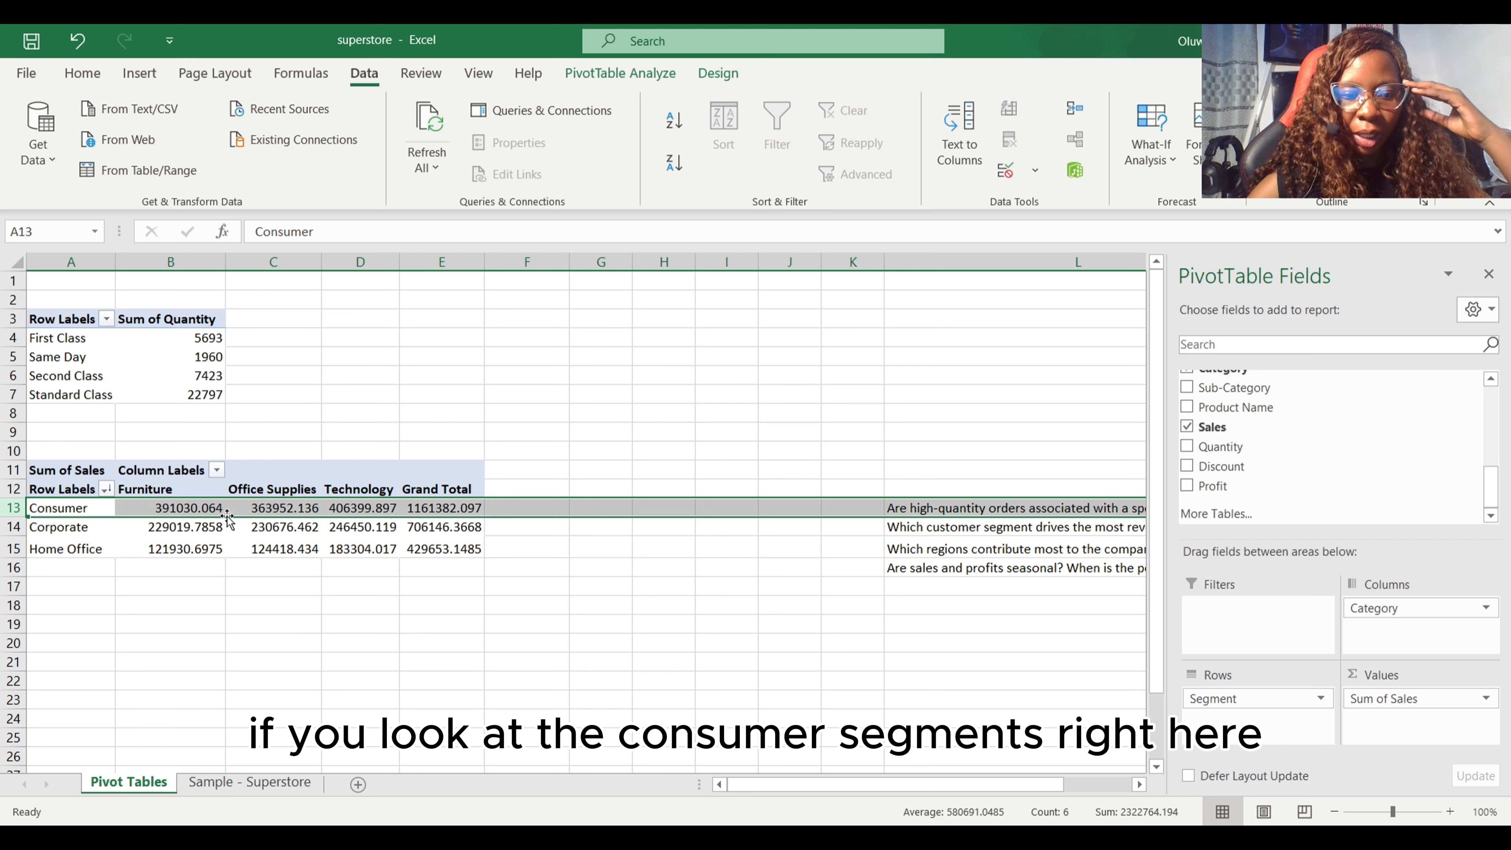
pyautogui.click(180, 548)
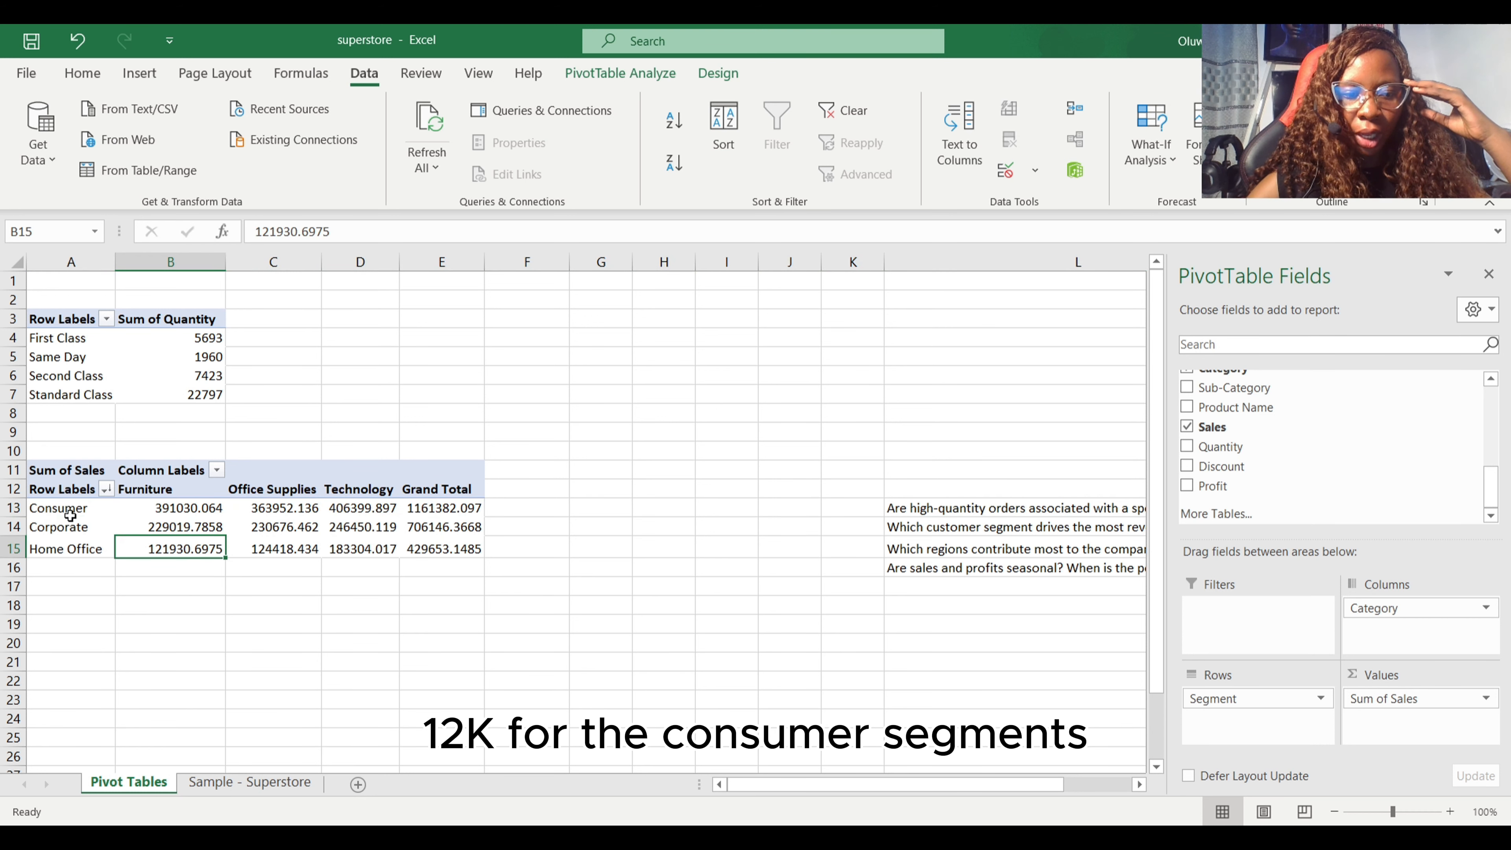
pyautogui.click(14, 506)
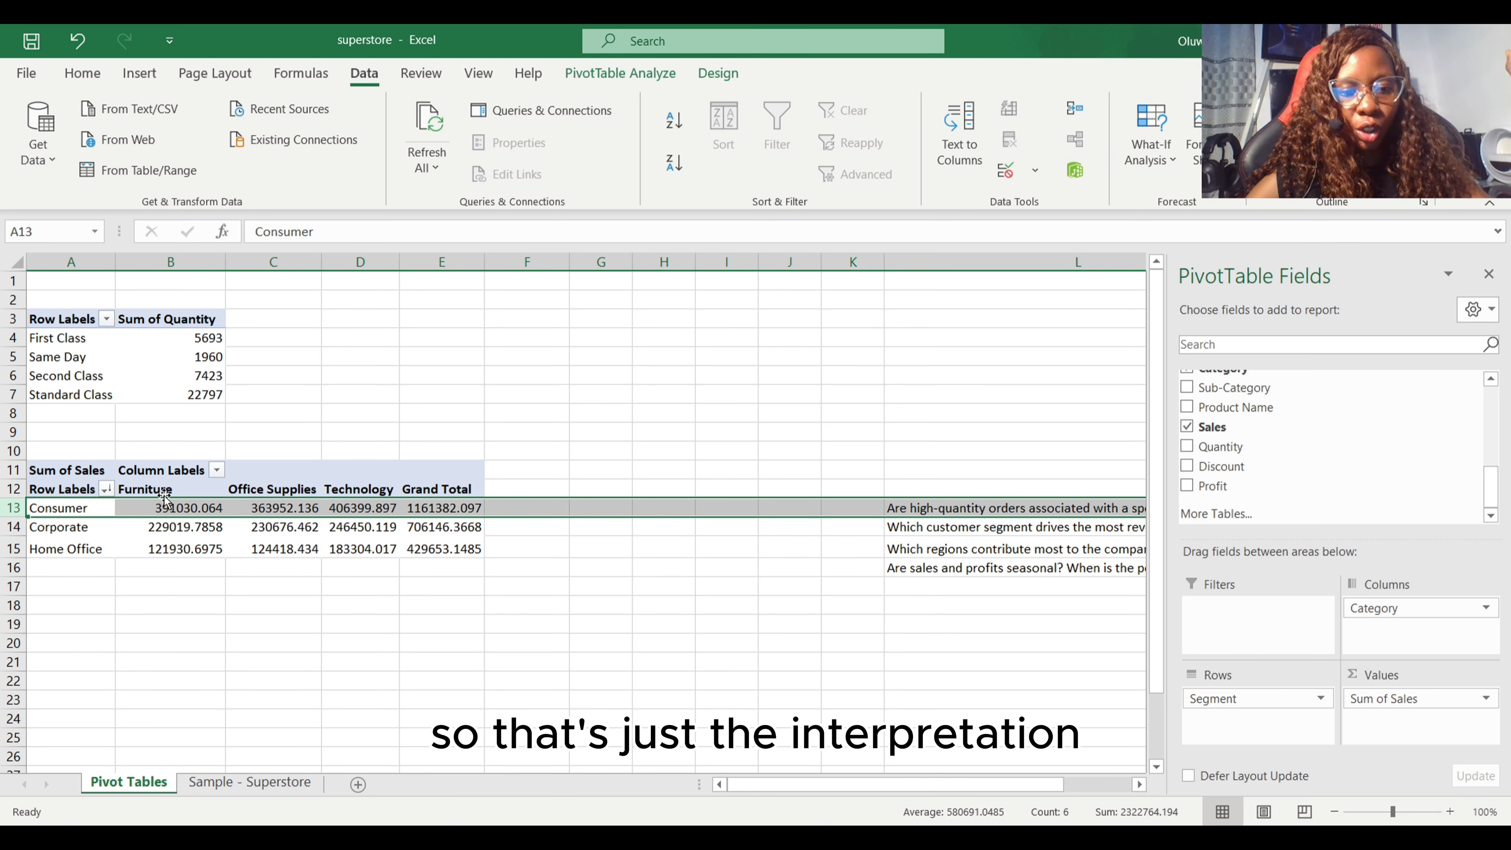
pyautogui.moveTo(112, 549); pyautogui.dragTo(112, 511)
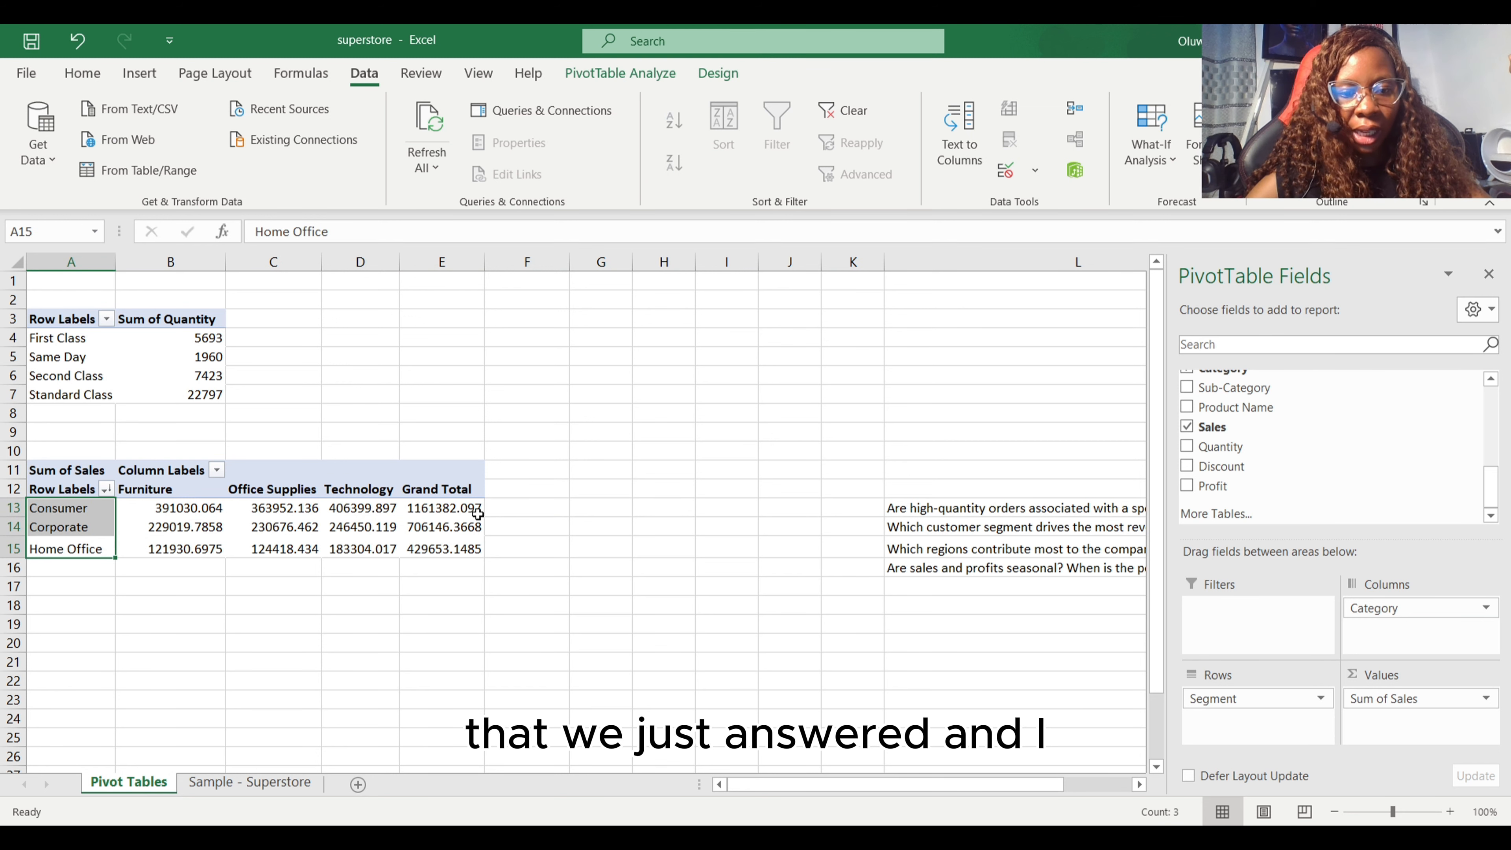
# Step: Remove the Grand Total column from the segment by category sales pivot table
pyautogui.click(448, 479)
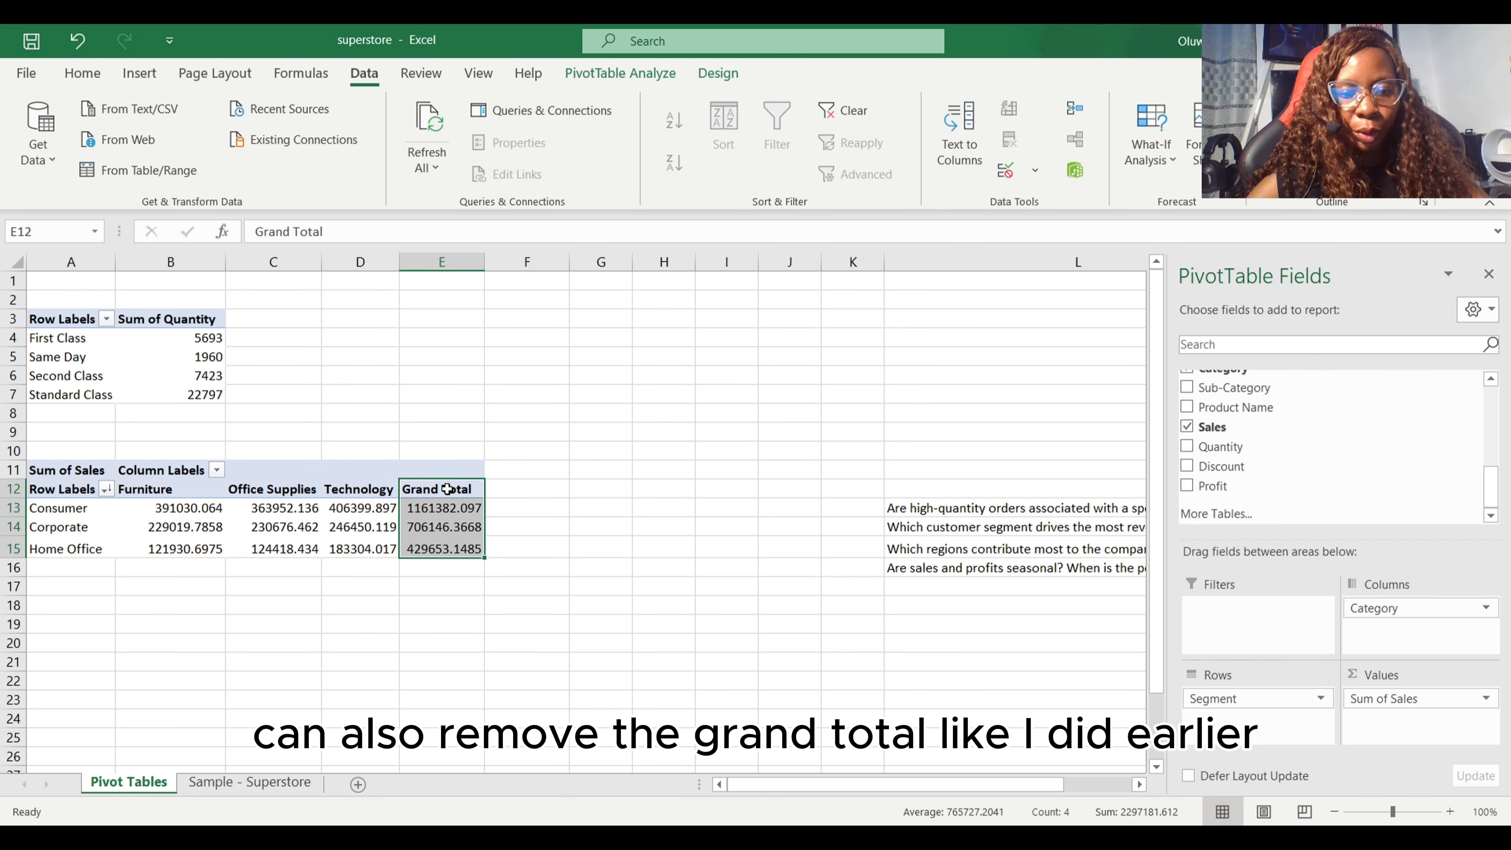
pyautogui.click(448, 489)
pyautogui.rightClick(448, 488)
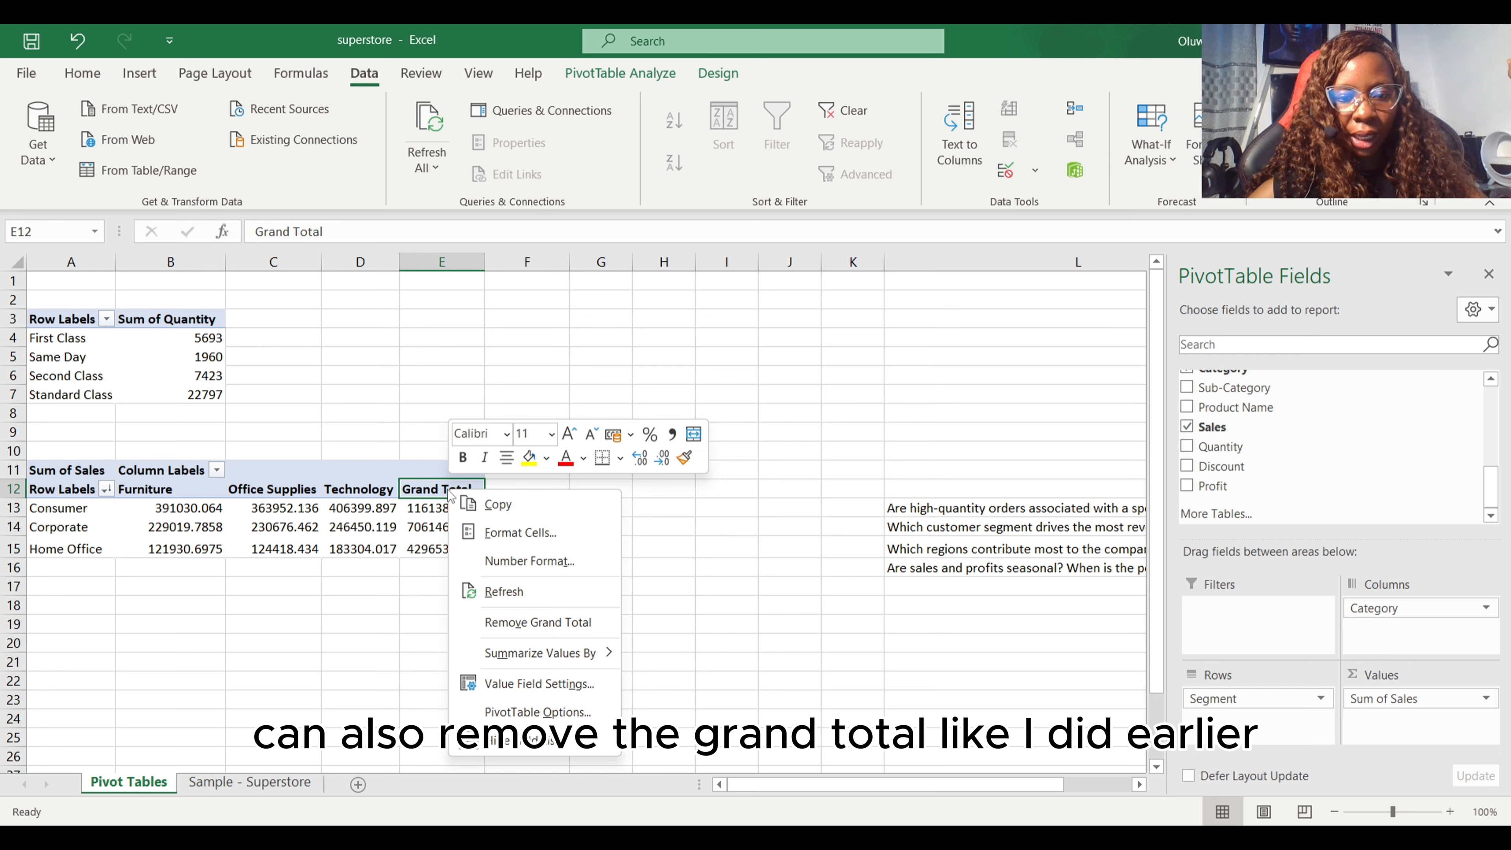
pyautogui.click(548, 625)
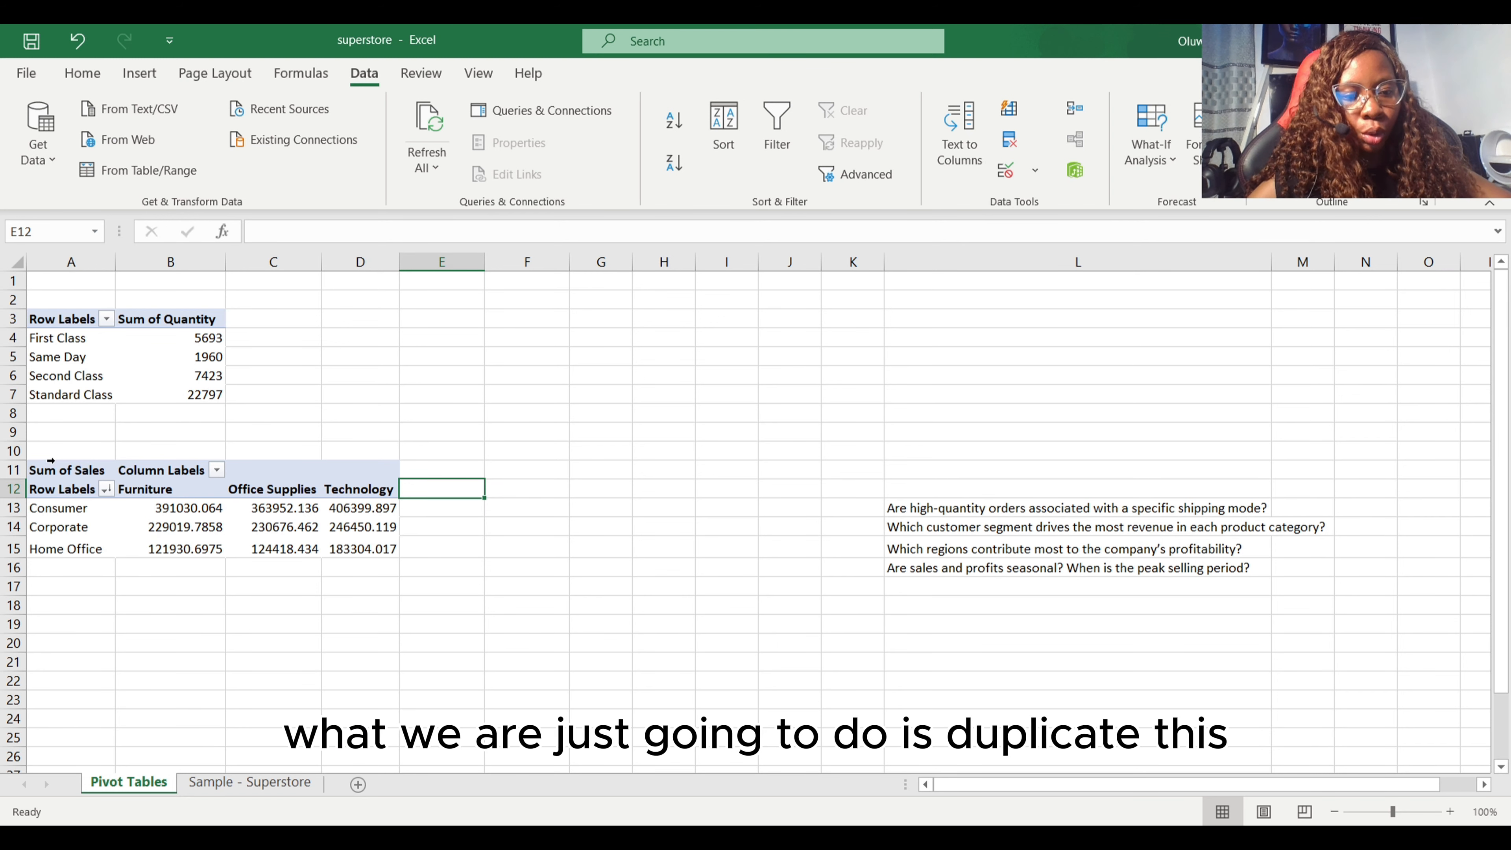
# Step: Duplicate the segment by category sales pivot table, placing the copy at A19
pyautogui.moveTo(50, 460); pyautogui.dragTo(361, 562)
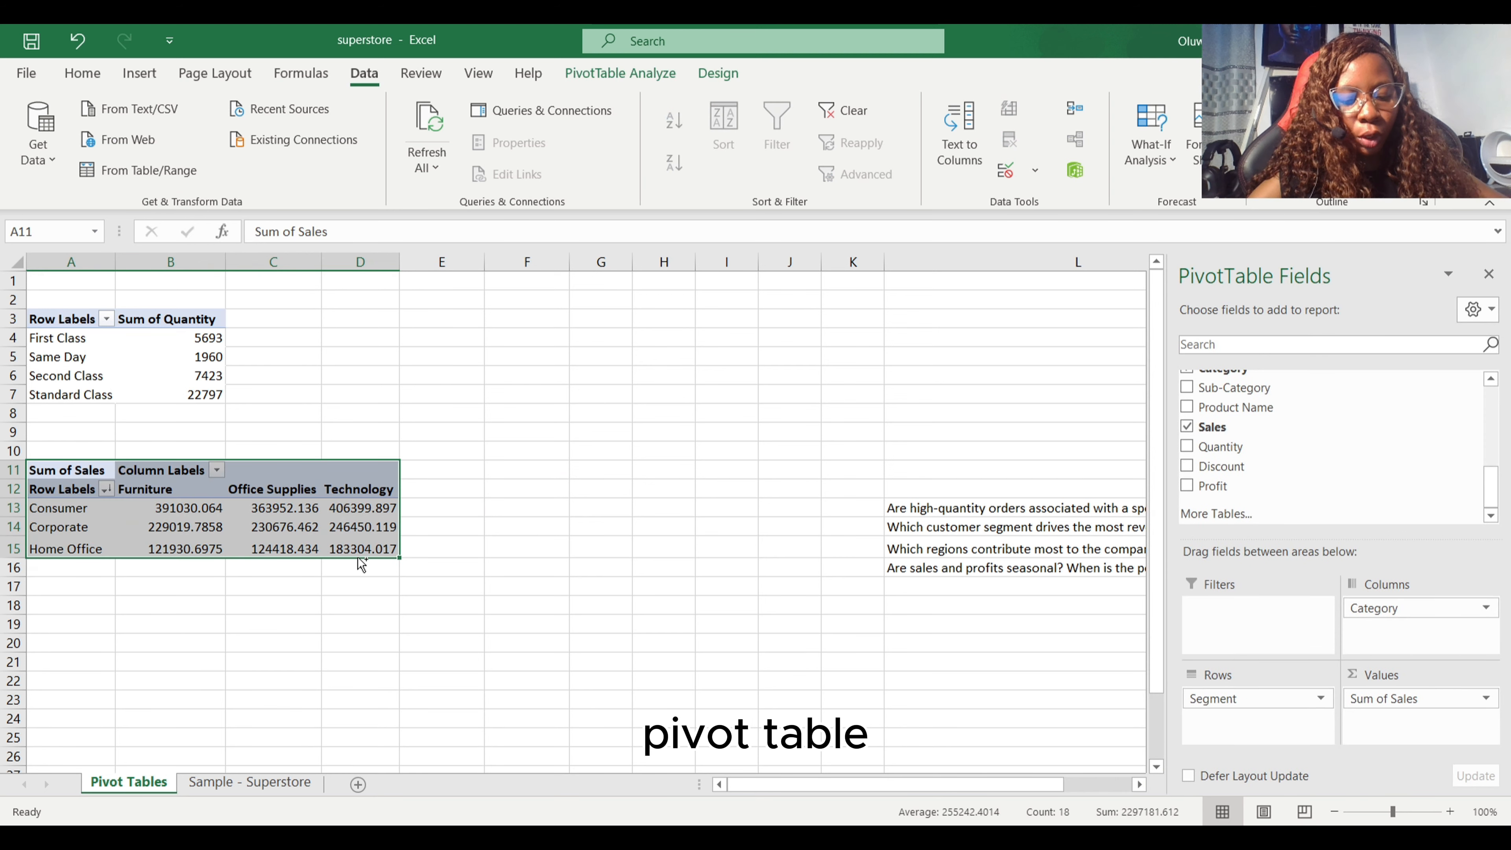
pyautogui.hotkey('ctrl', 'c')
pyautogui.click(83, 621)
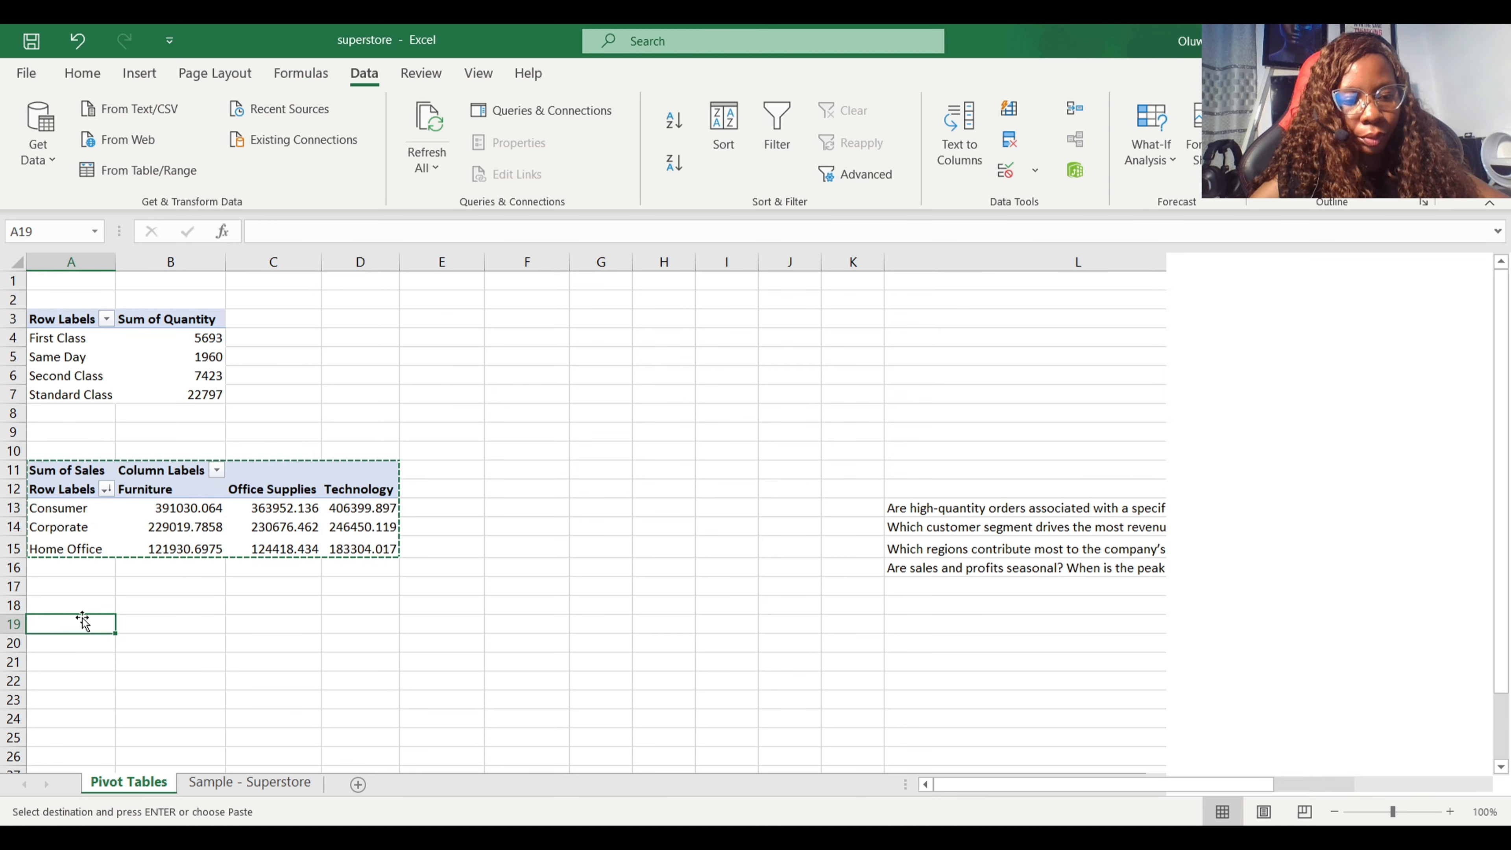
pyautogui.hotkey('ctrl', 'v')
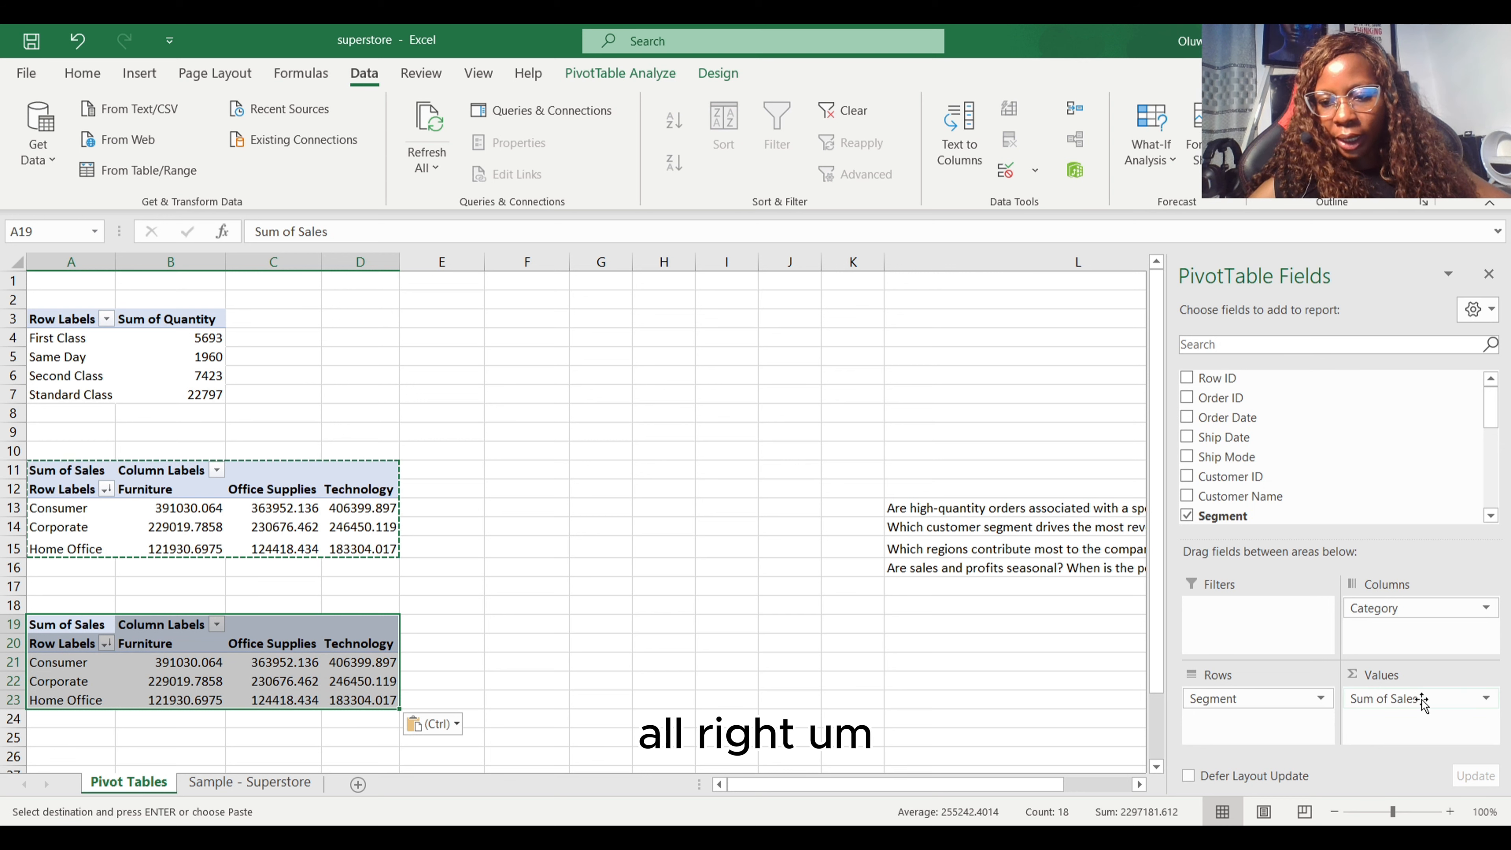
# Step: Empty the copied pivot table at A19 by removing Sum of Sales, Segment and Category
pyautogui.moveTo(1380, 698); pyautogui.dragTo(1058, 652)
pyautogui.moveTo(1219, 706); pyautogui.dragTo(999, 696)
pyautogui.moveTo(1388, 613); pyautogui.dragTo(1071, 631)
# Step: Set up the emptied pivot table at A19 with Region as rows and Sum of Profit as values
pyautogui.scroll(-3, 1278, 412)
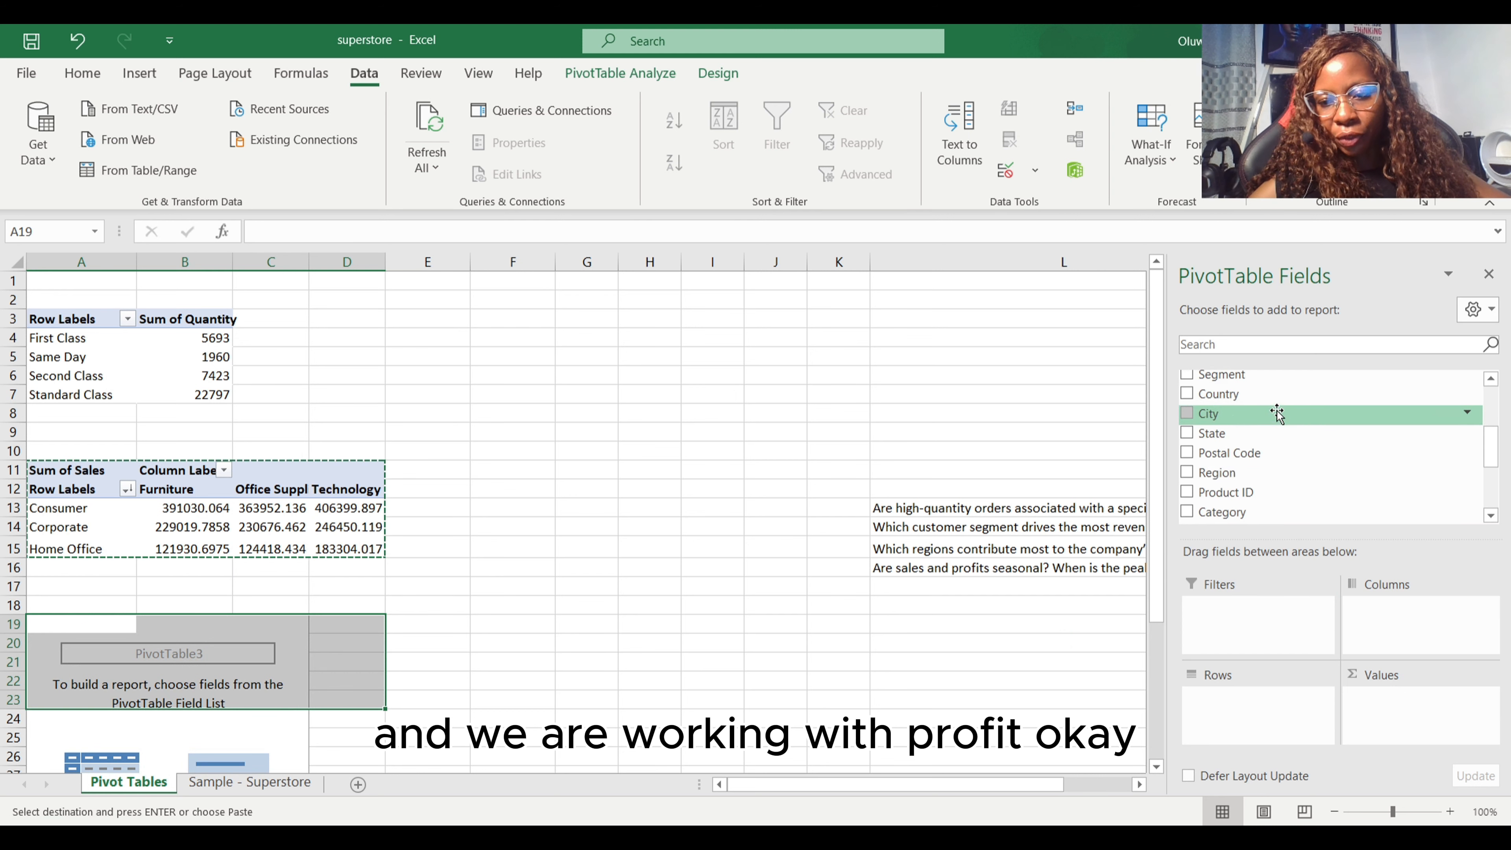
pyautogui.moveTo(1265, 423); pyautogui.dragTo(1277, 705)
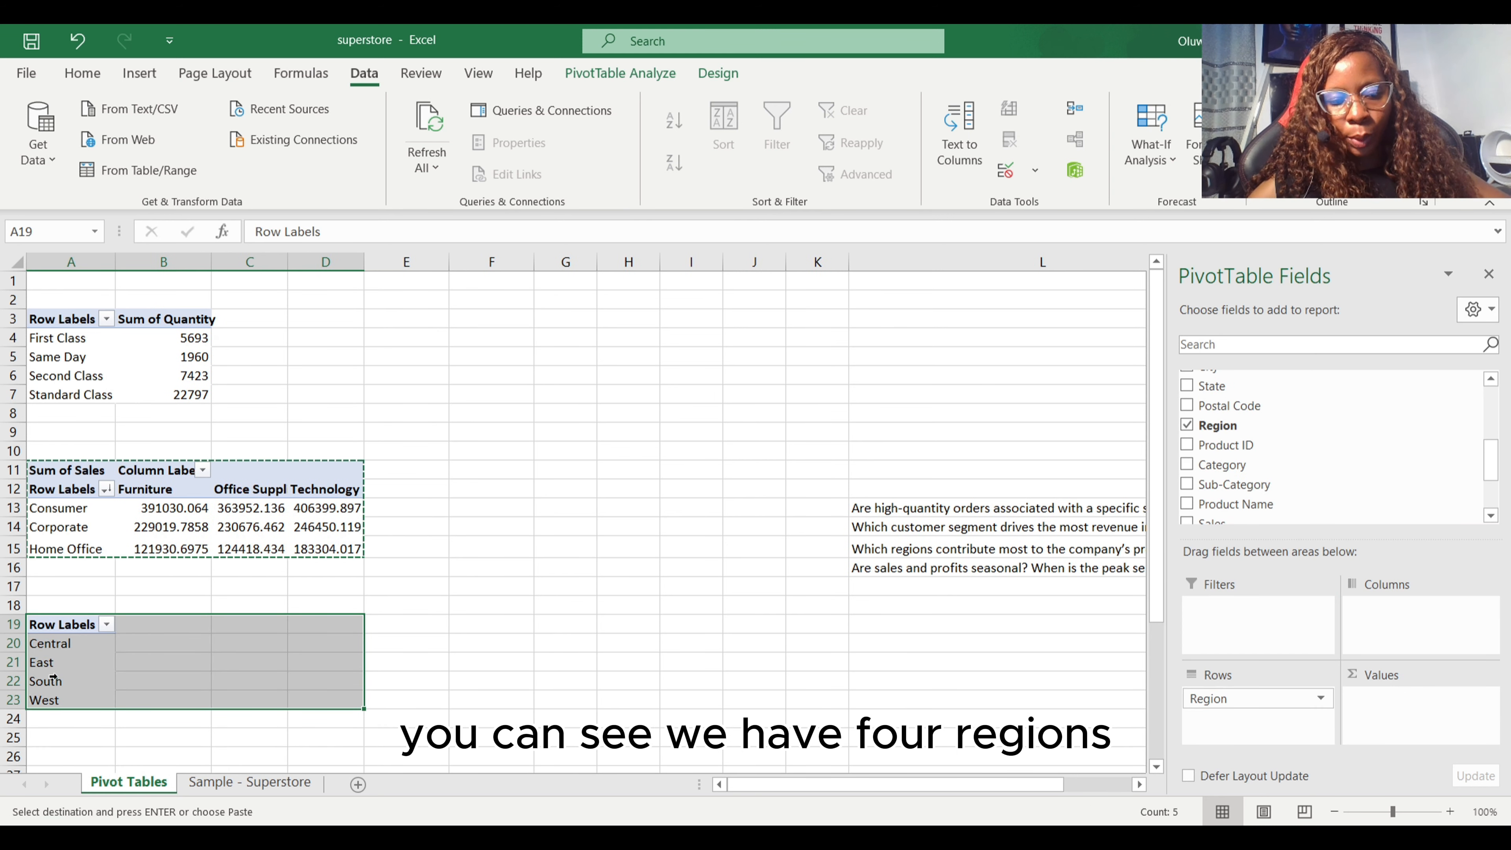
pyautogui.scroll(-3, 1303, 485)
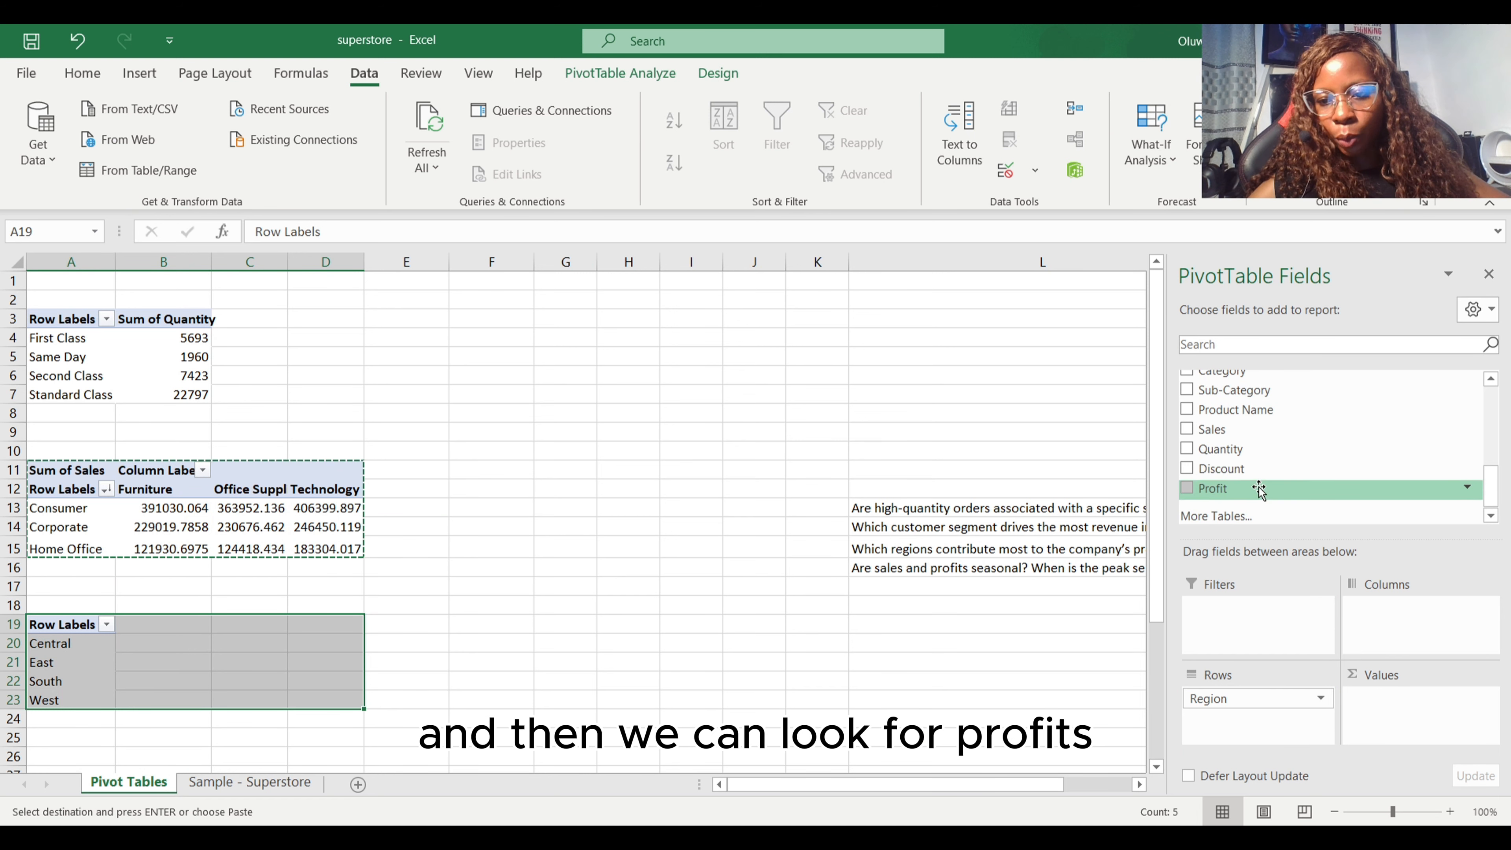
pyautogui.moveTo(1285, 488); pyautogui.dragTo(1389, 715)
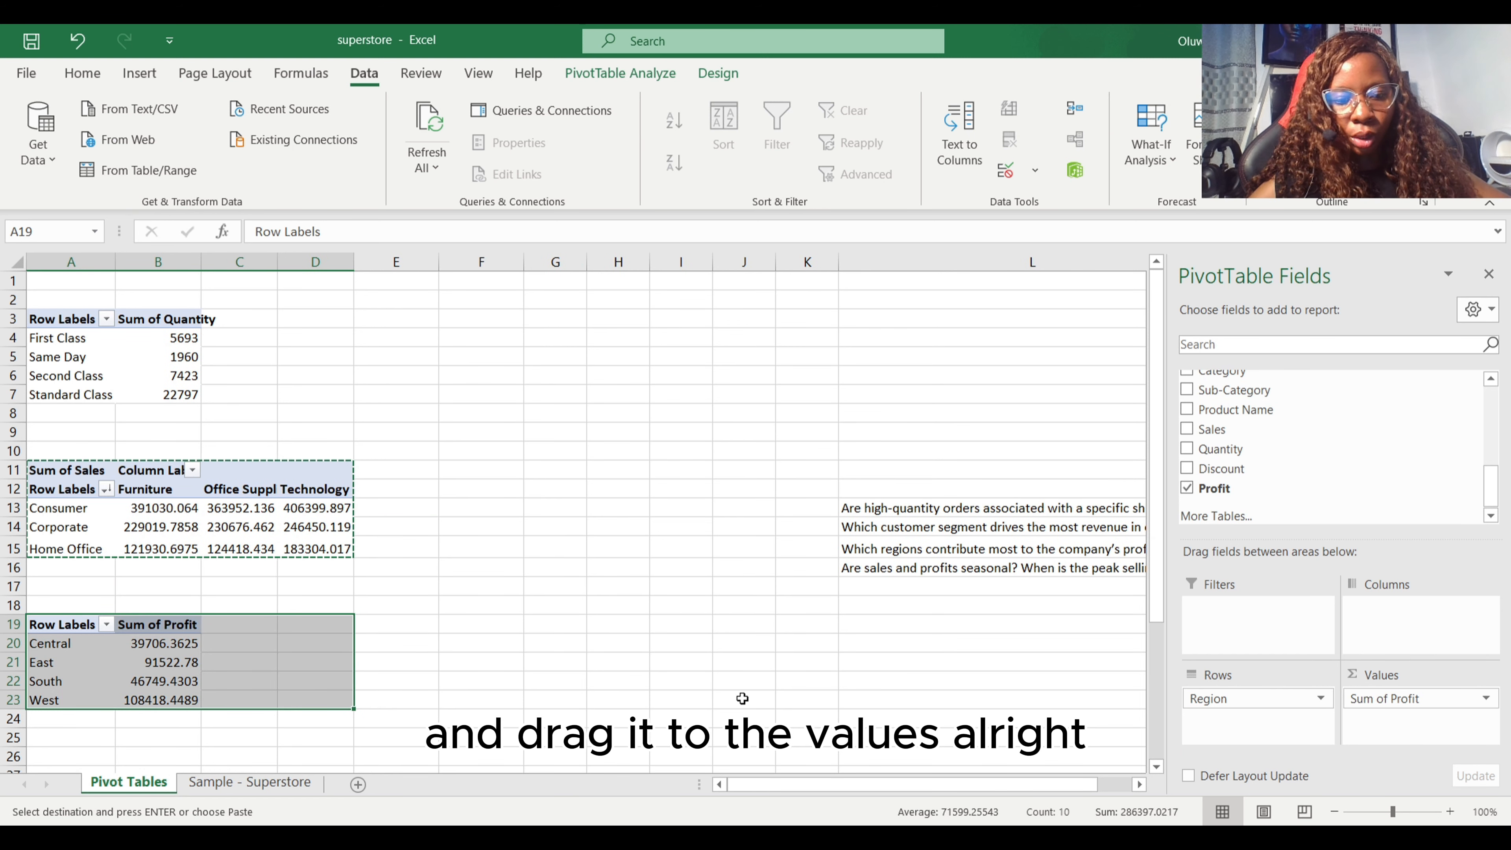
pyautogui.click(336, 724)
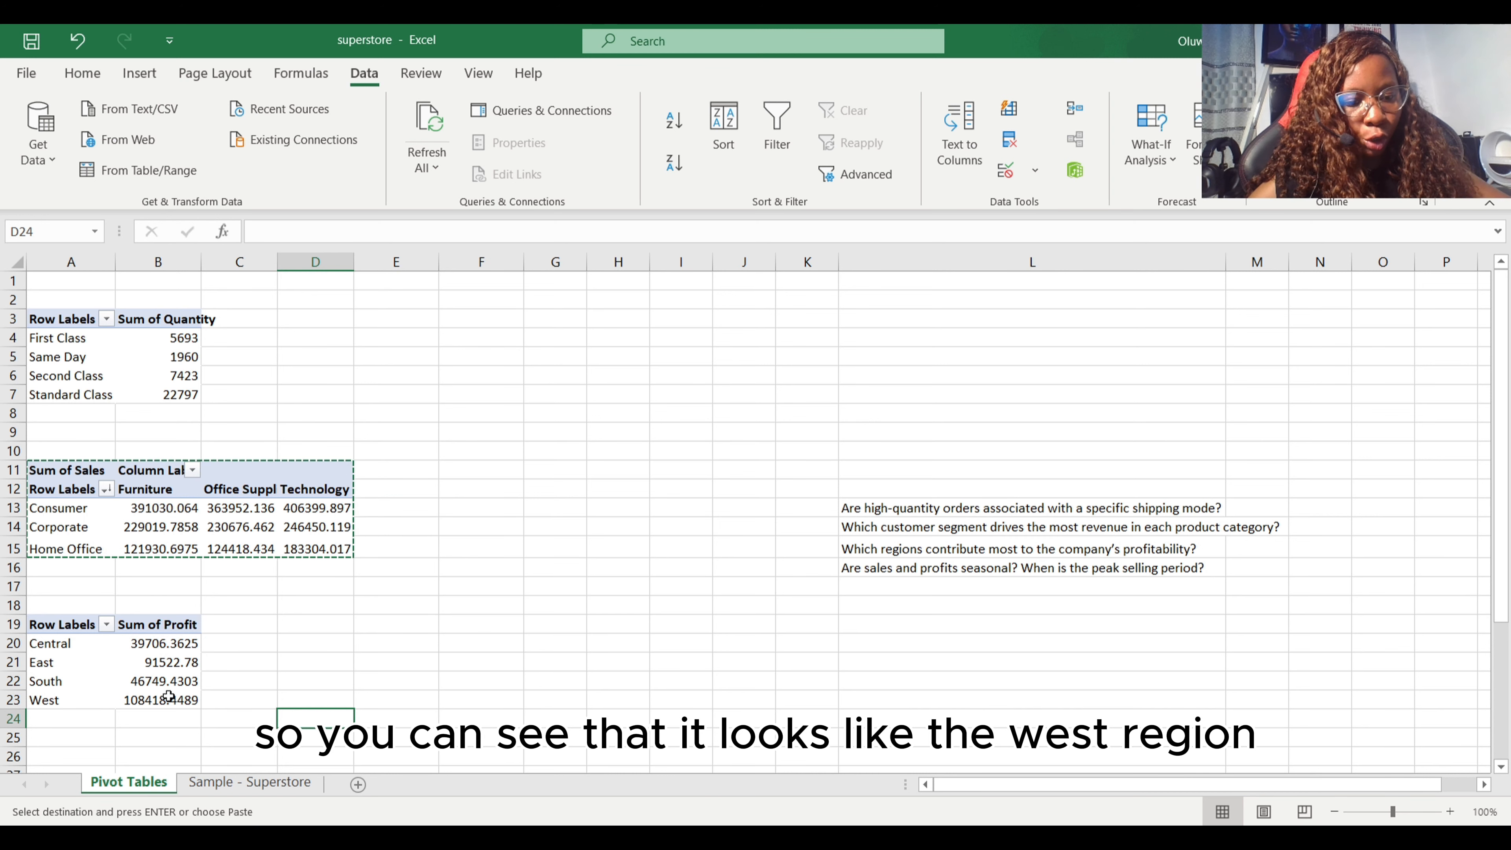
# Step: Sort the regions in the profit pivot table by Sum of Profit from largest to smallest
pyautogui.click(180, 646)
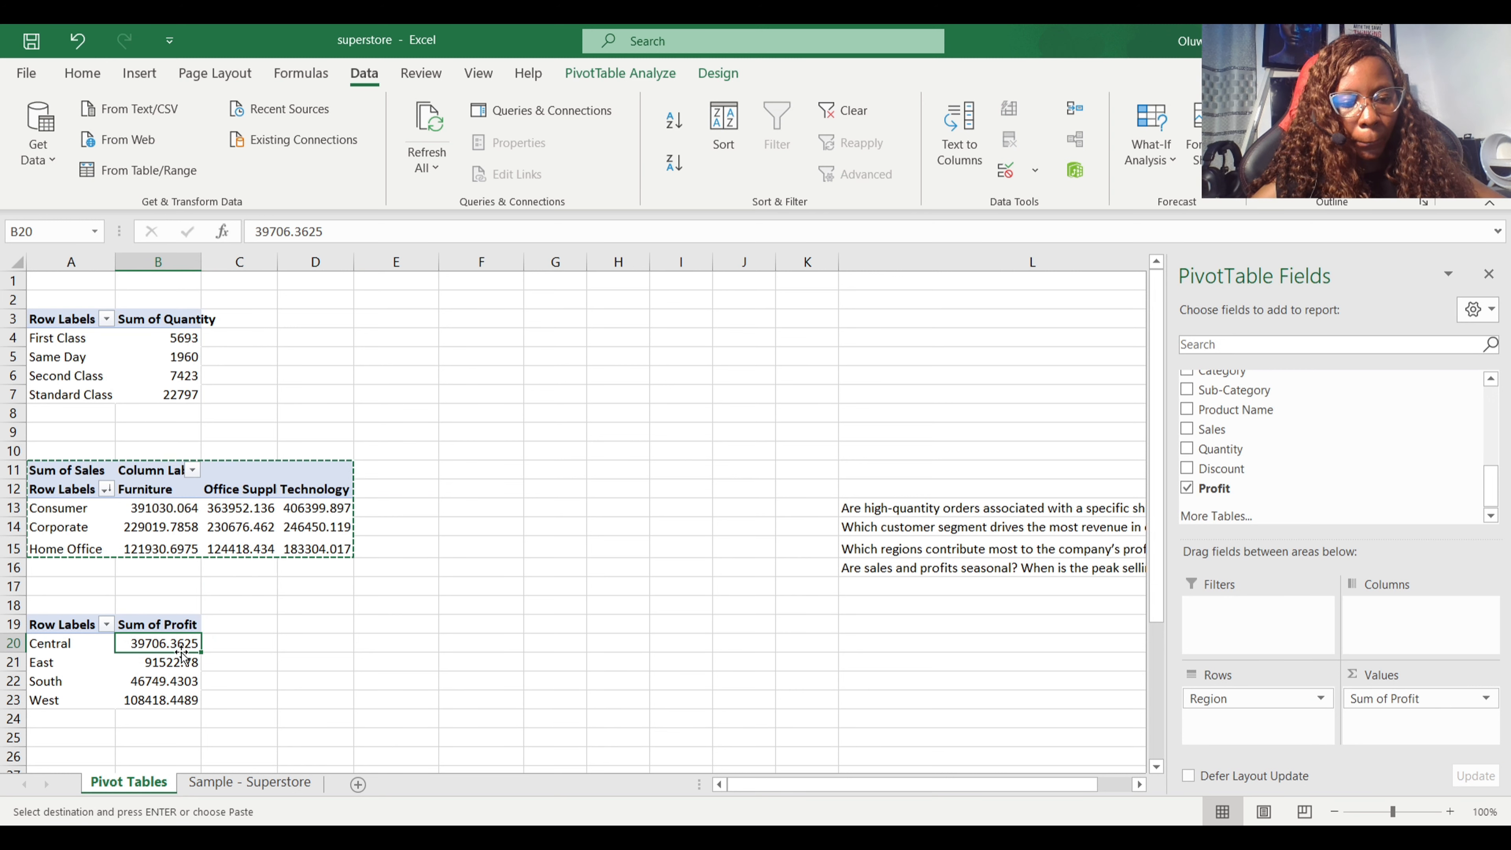
pyautogui.rightClick(180, 650)
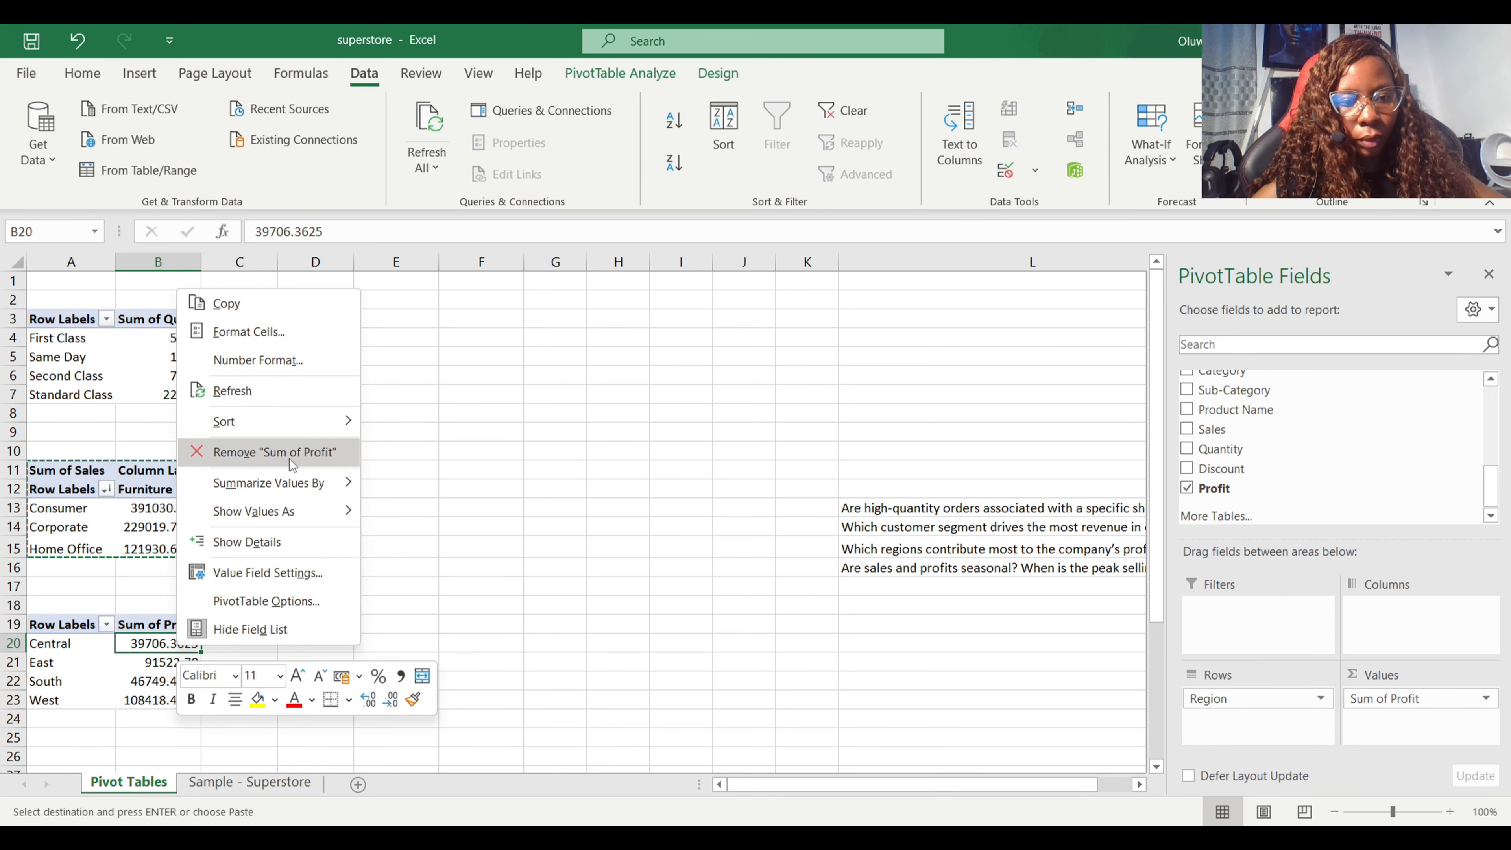
pyautogui.click(455, 456)
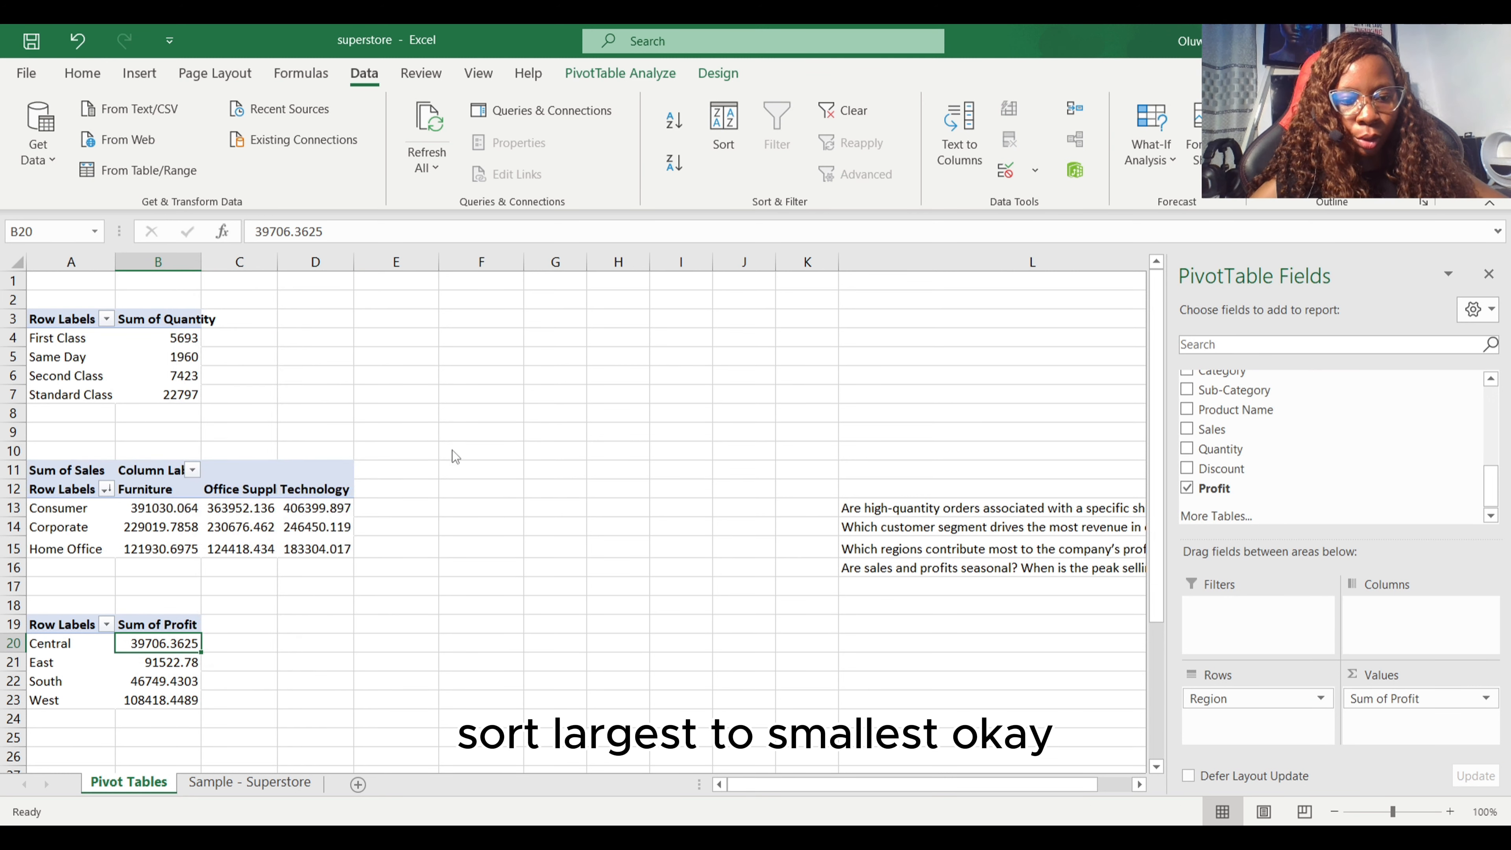
pyautogui.click(171, 669)
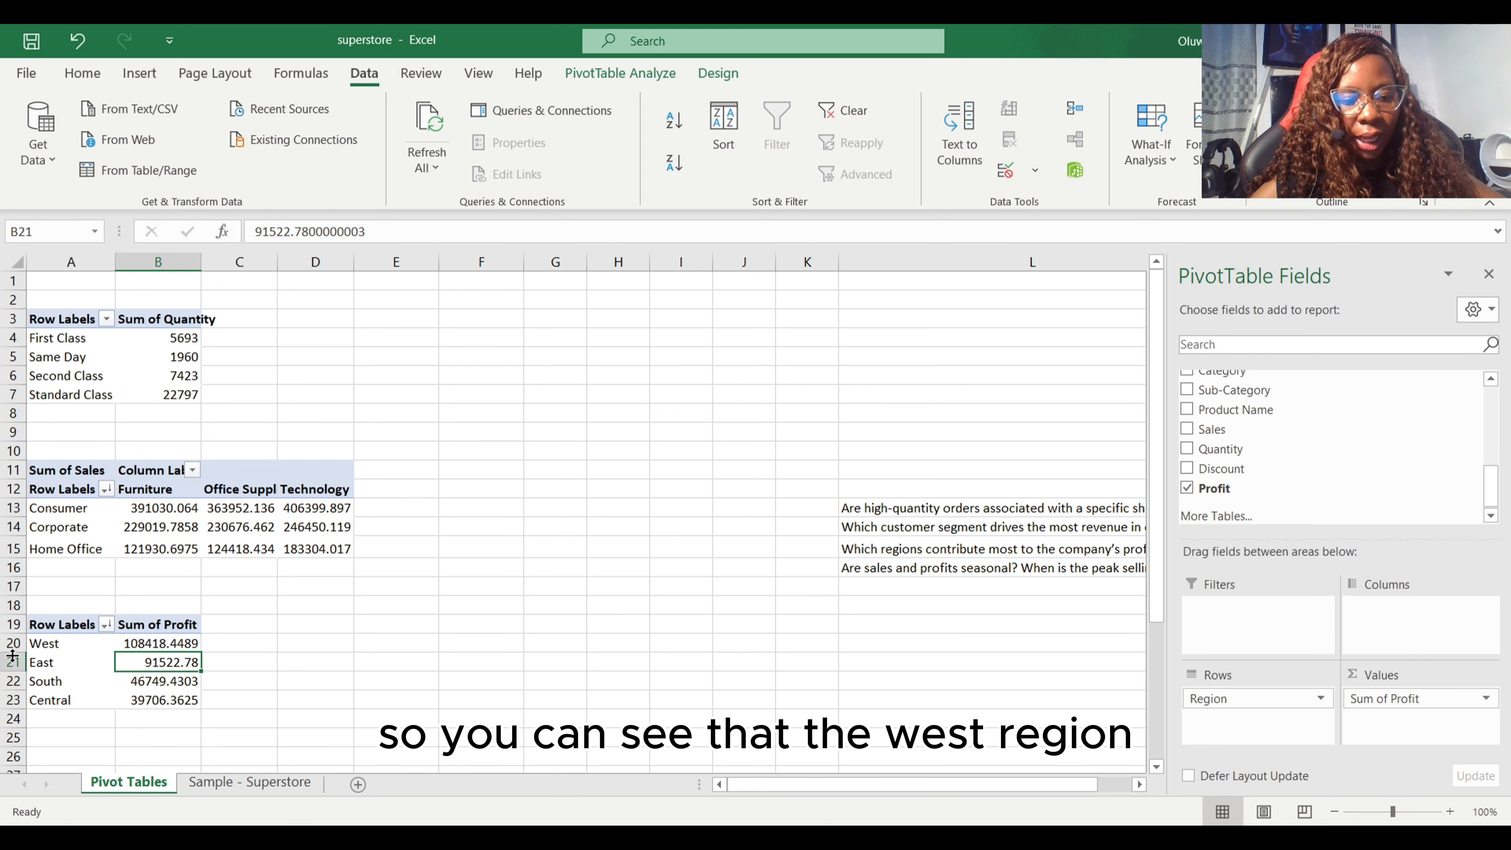
# Step: Examine the West and East regions' profits, and review the business questions on regional profitability and seasonality
pyautogui.click(9, 643)
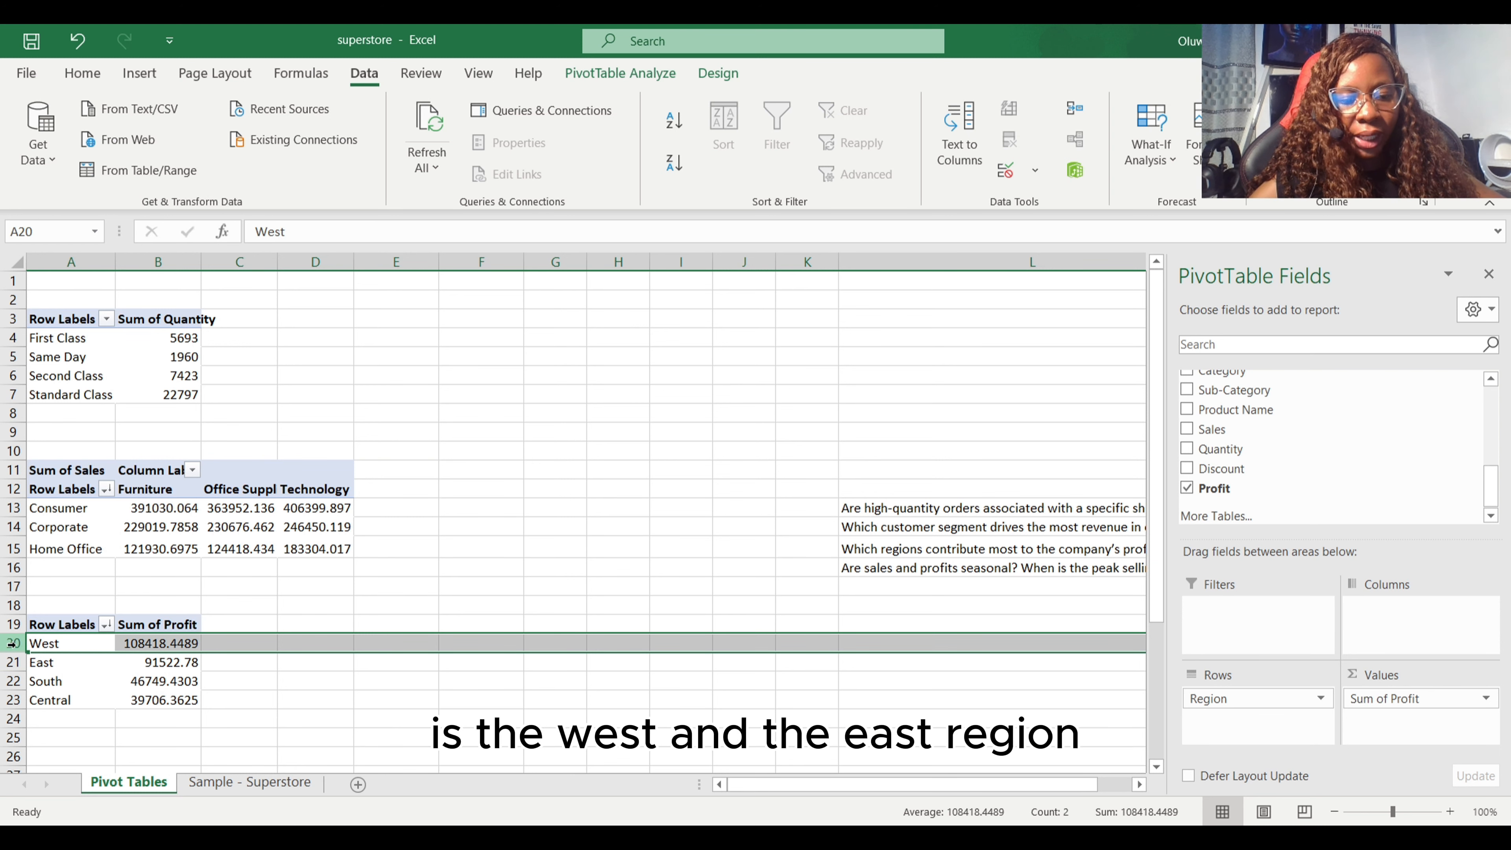
pyautogui.click(11, 662)
pyautogui.click(11, 643)
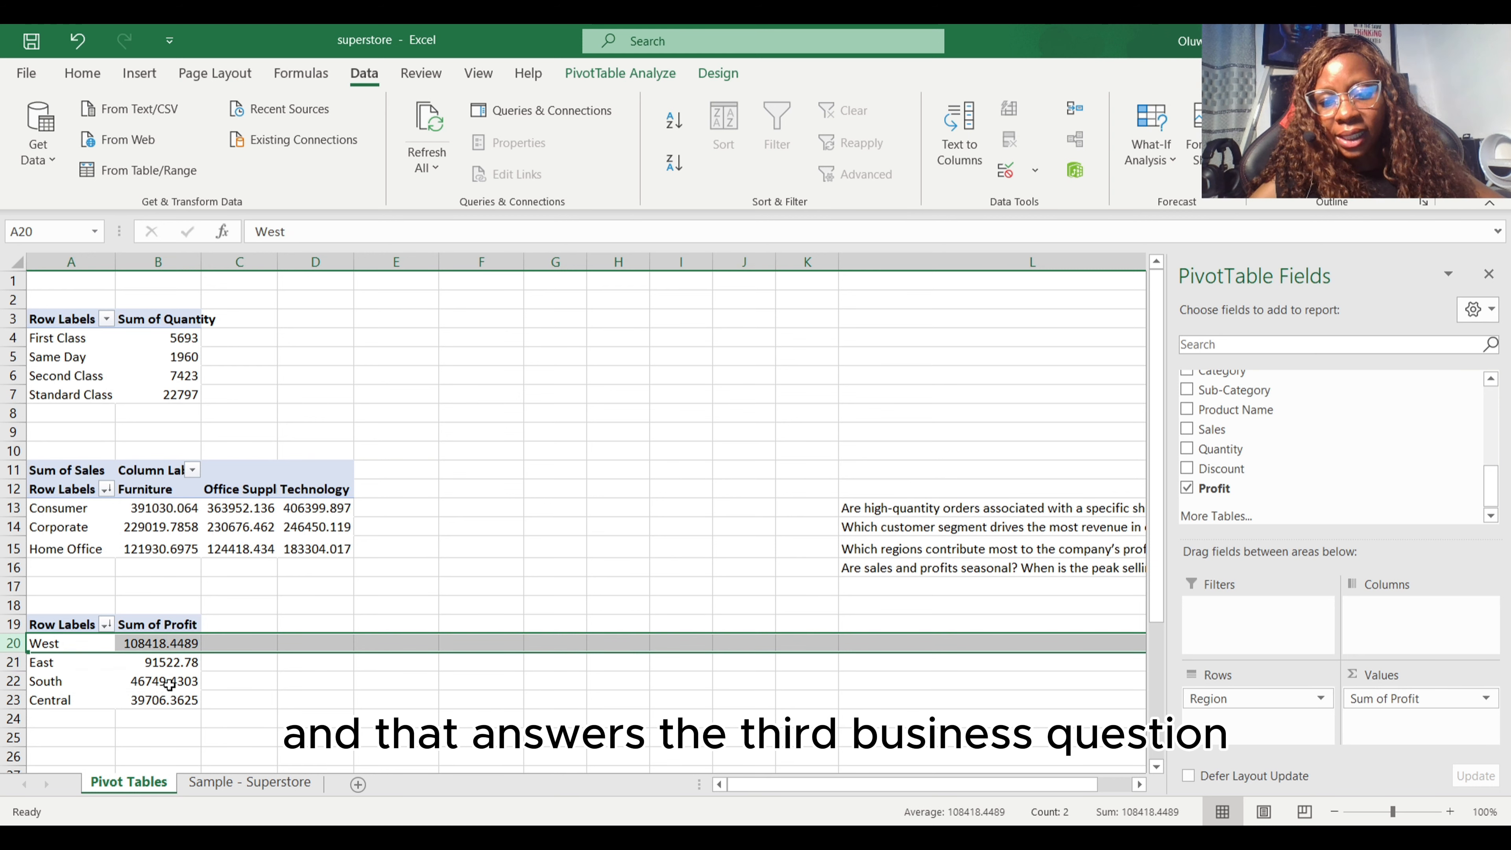
pyautogui.click(884, 543)
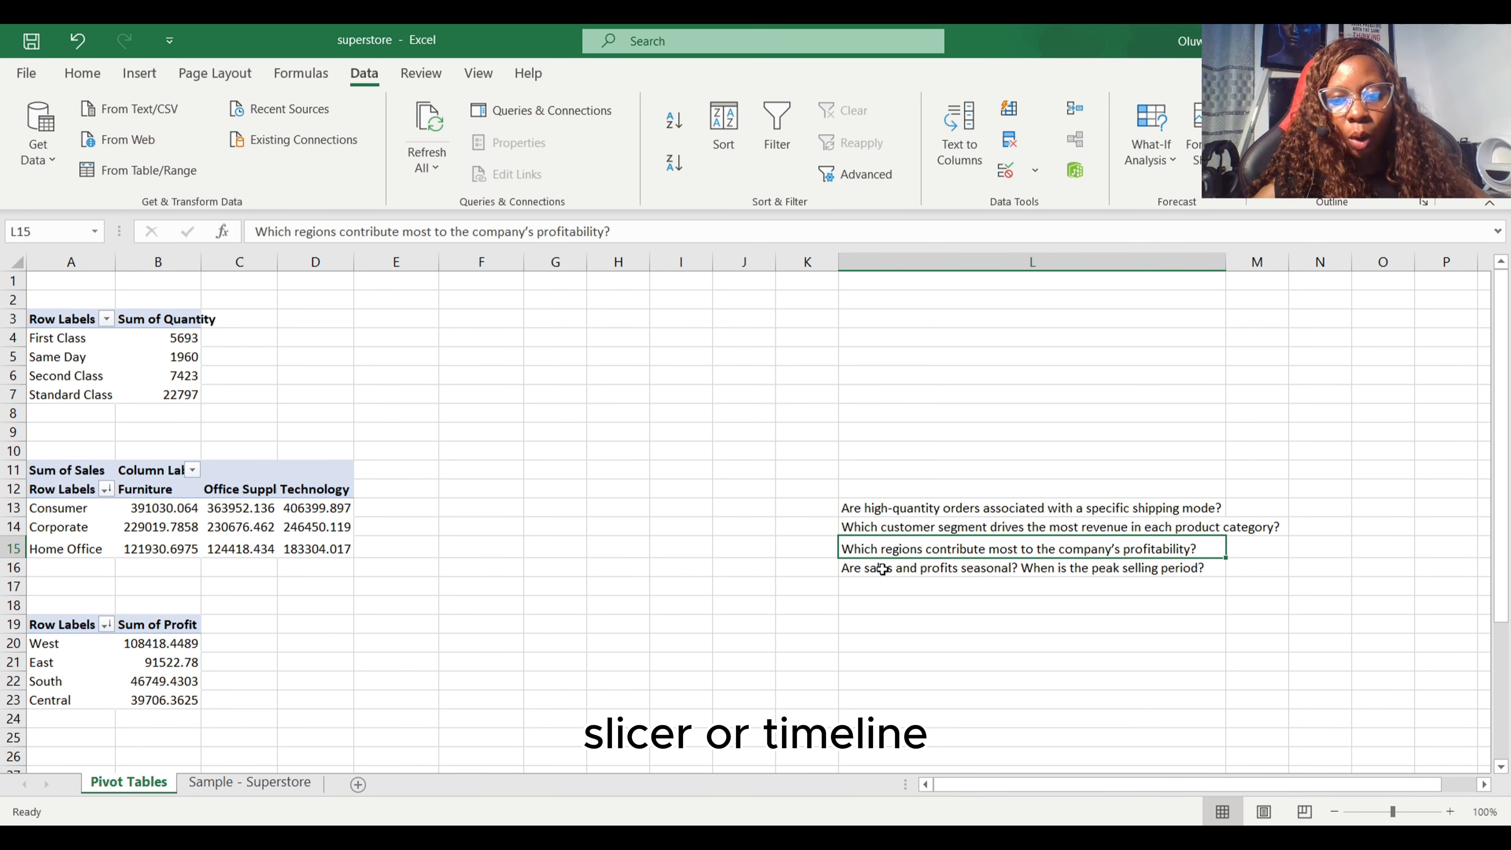
pyautogui.click(903, 569)
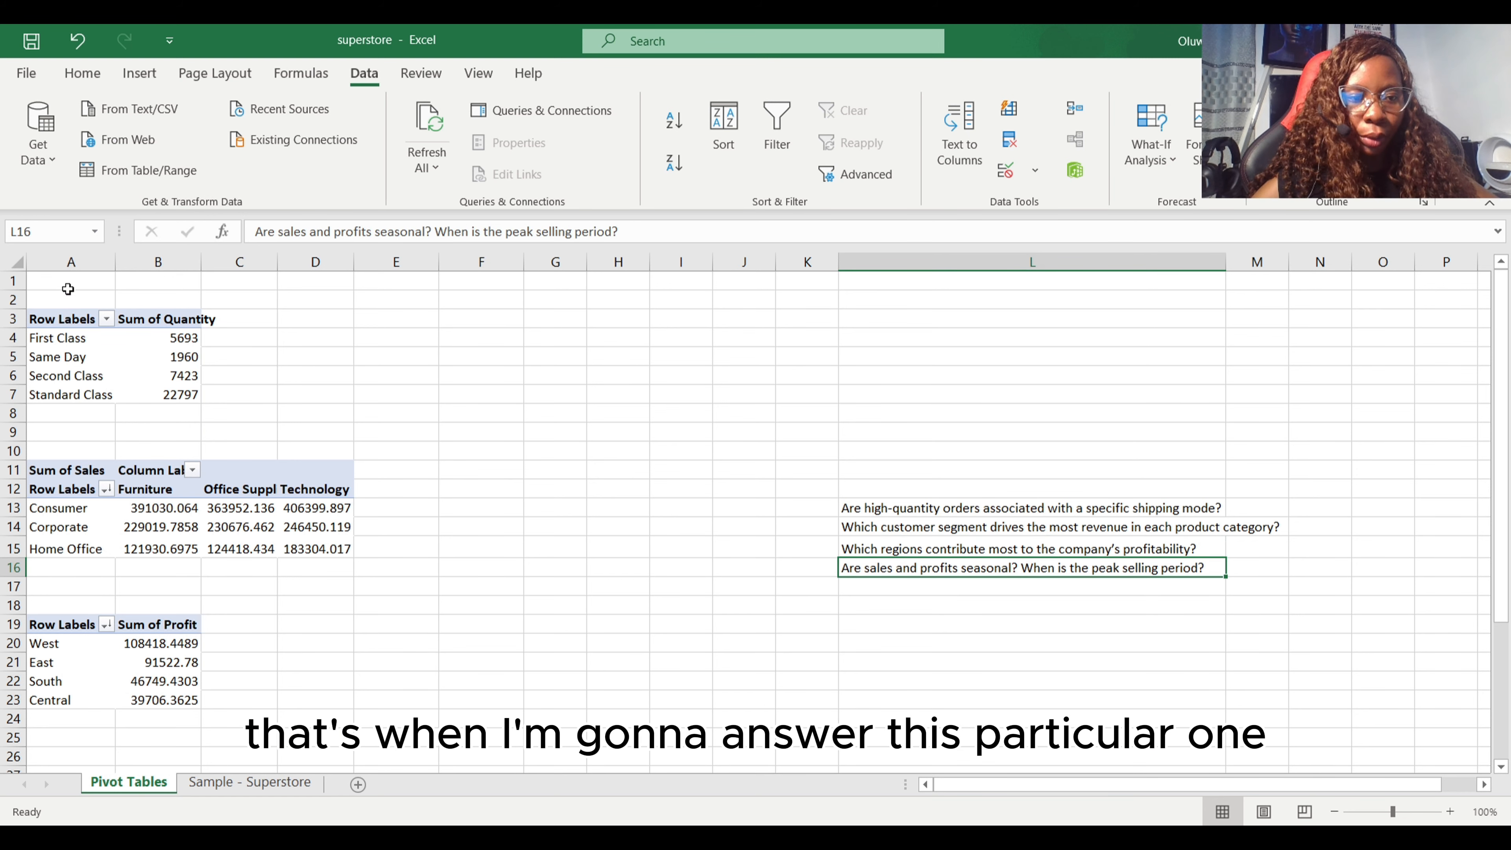
# Step: AutoFit the column widths of the whole Pivot Tables sheet to their contents
pyautogui.click(17, 262)
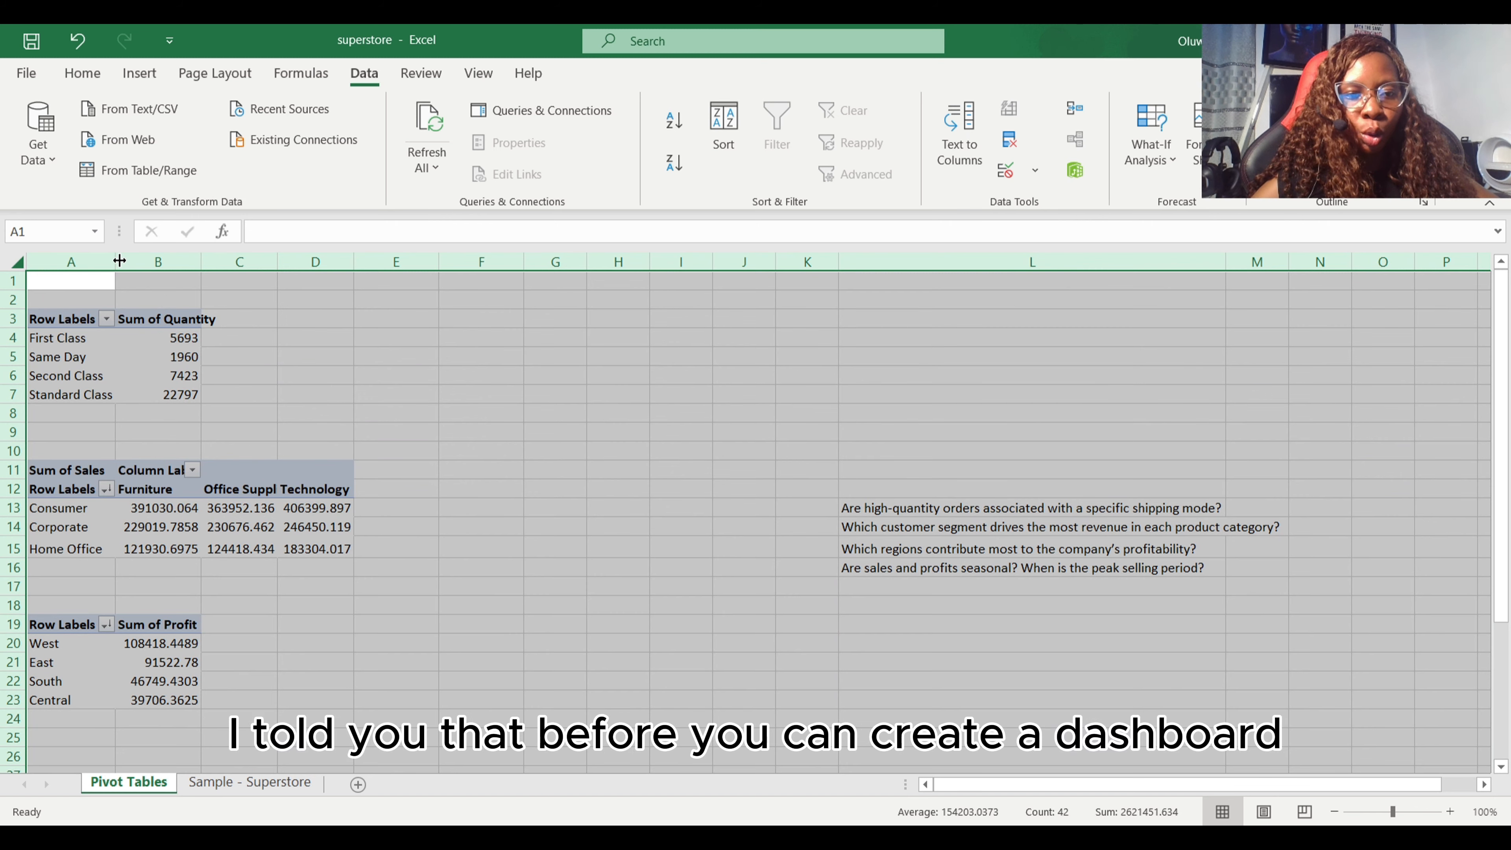
pyautogui.doubleClick(105, 257)
pyautogui.click(241, 345)
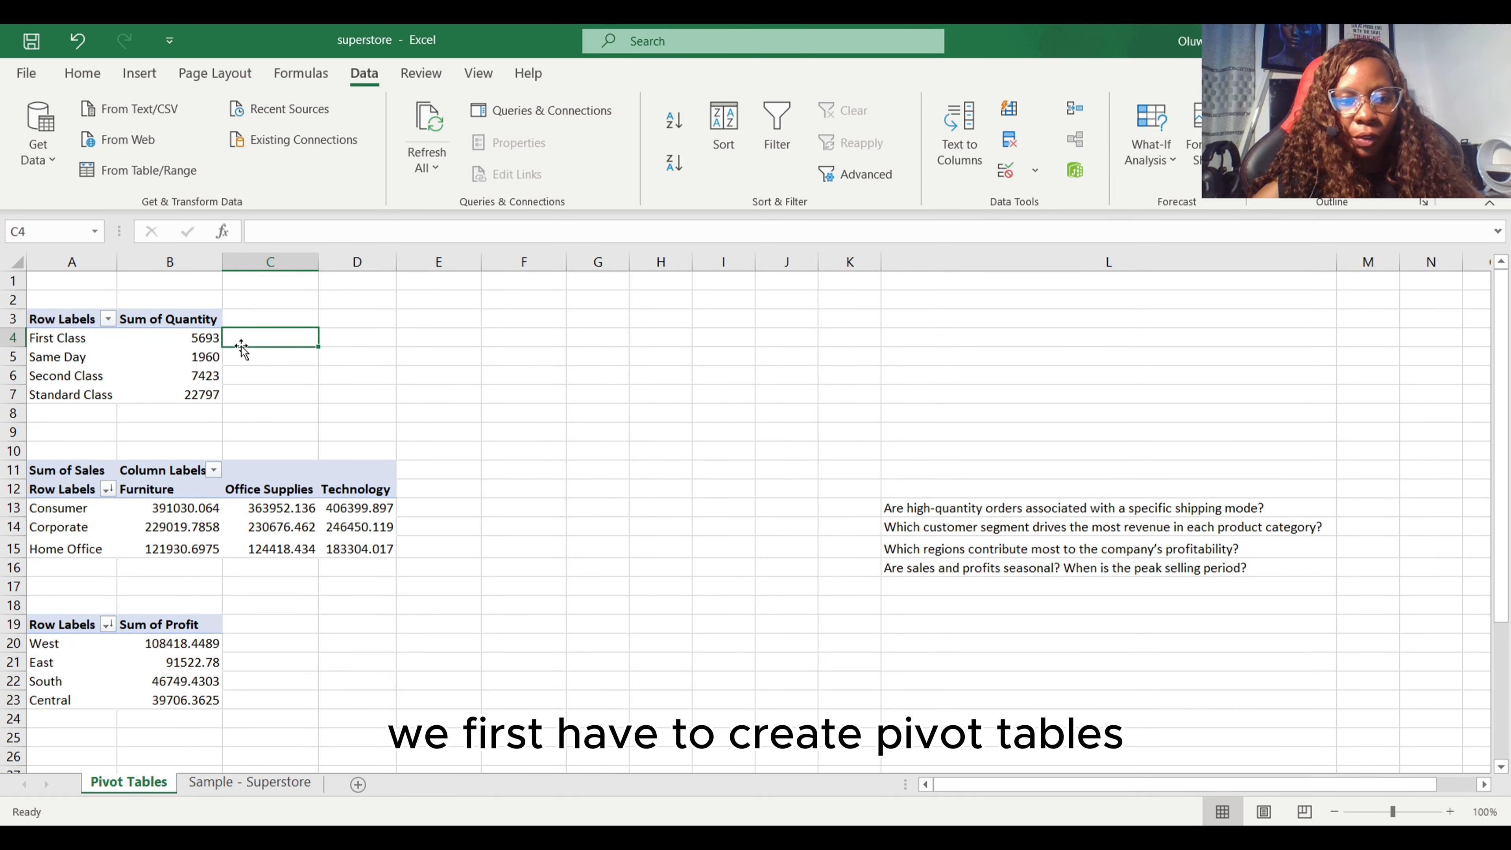
# Step: Compare the column, line, pie and bar previews for the ship mode quantity pivot table and insert a Clustered Column pivot chart
pyautogui.click(87, 319)
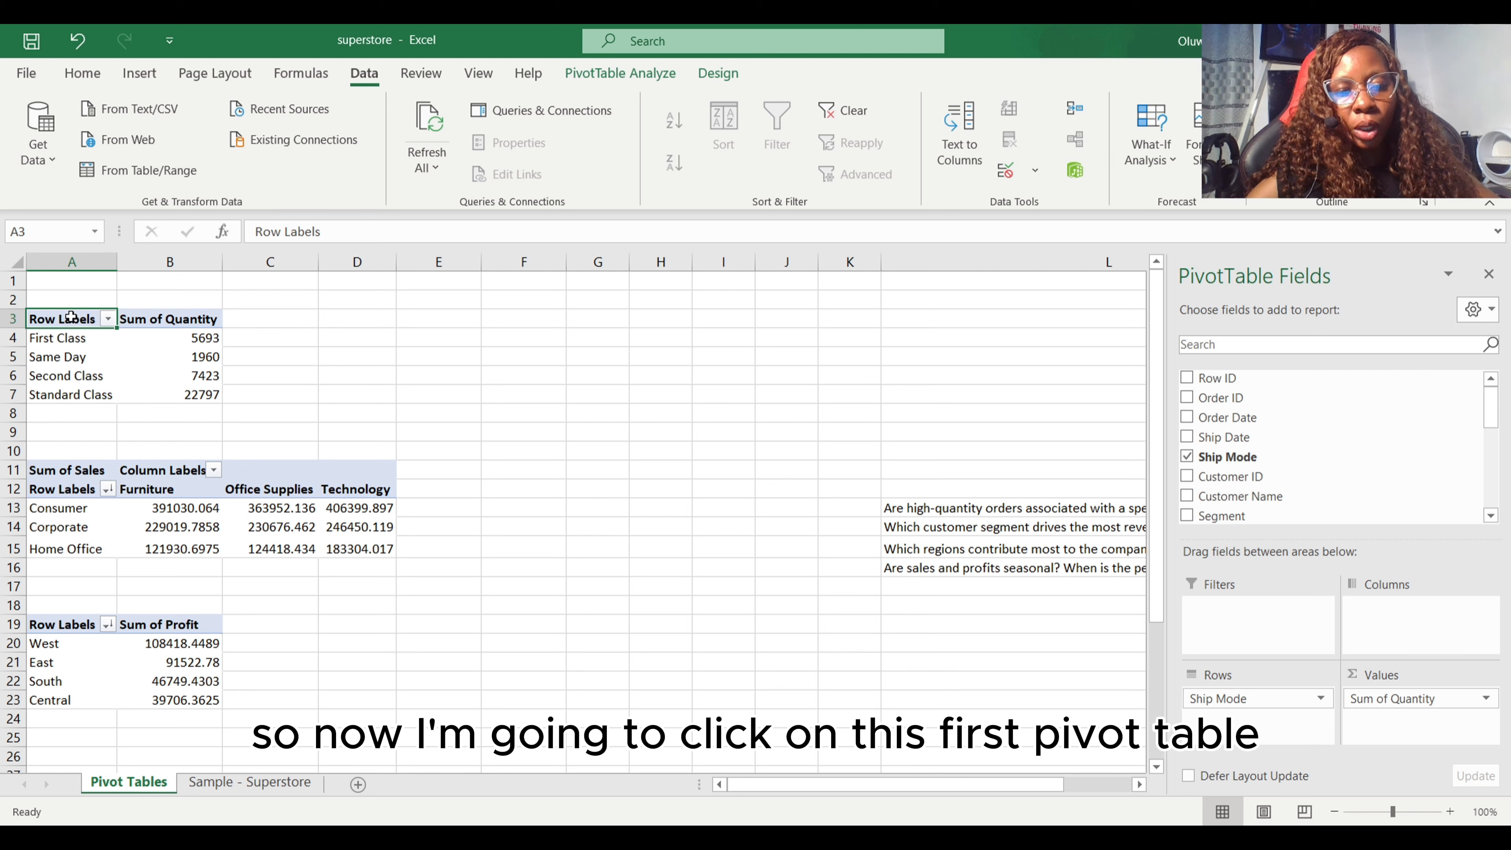
pyautogui.click(647, 73)
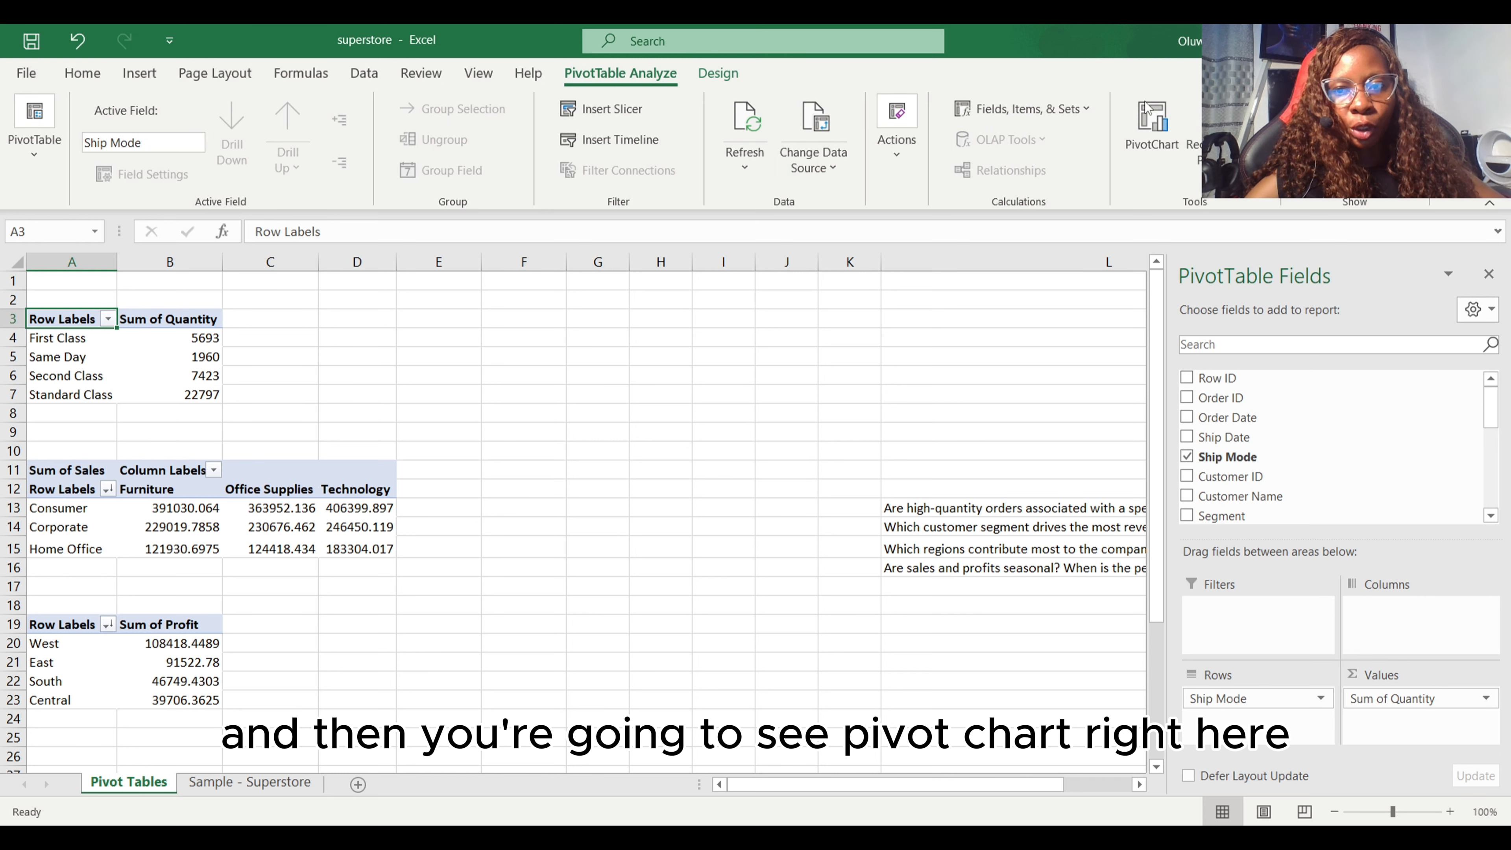
pyautogui.click(1165, 130)
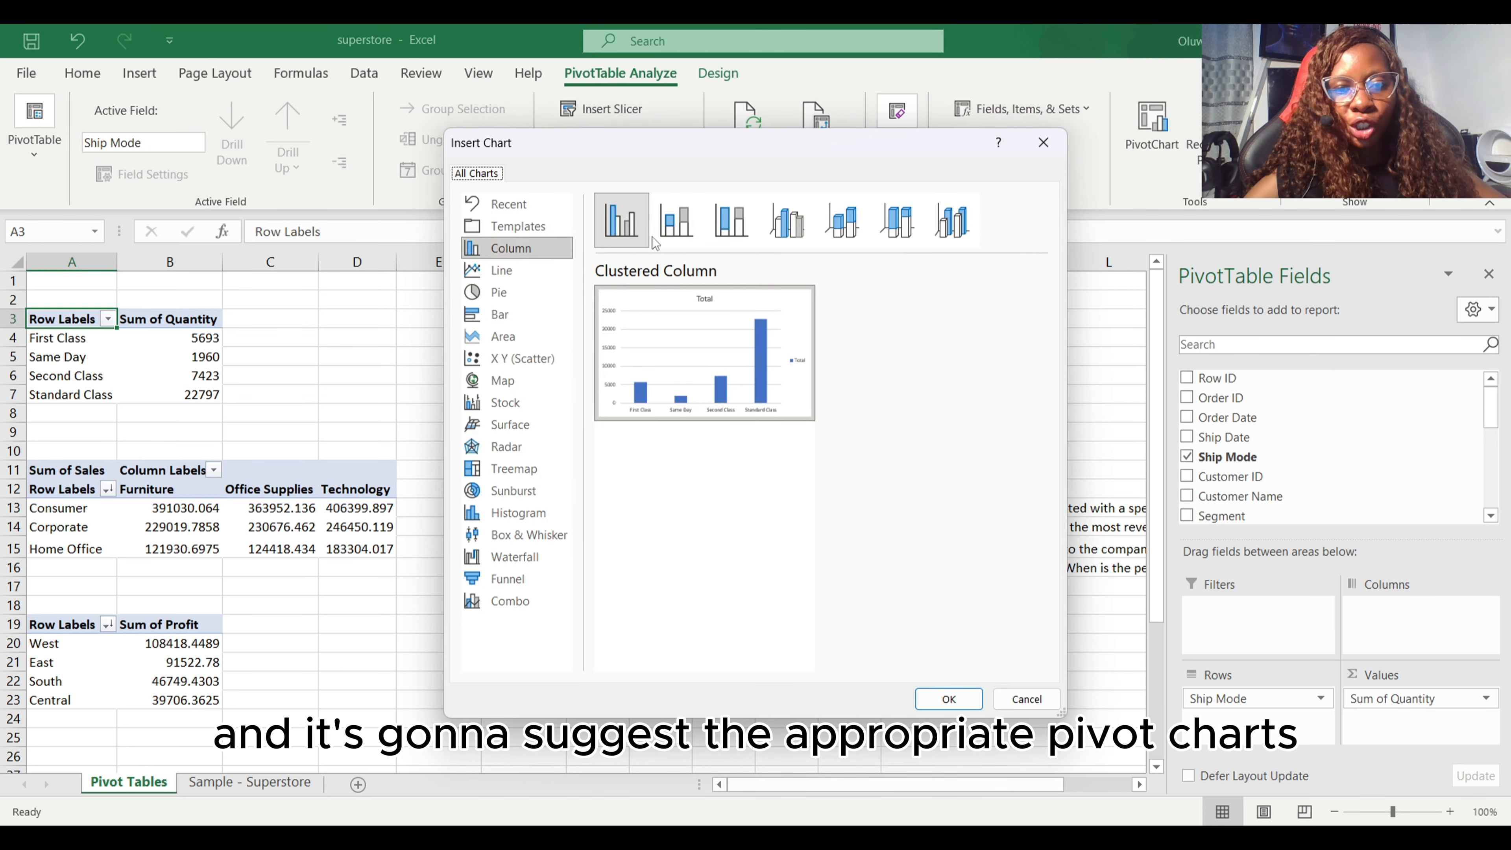
pyautogui.moveTo(699, 384)
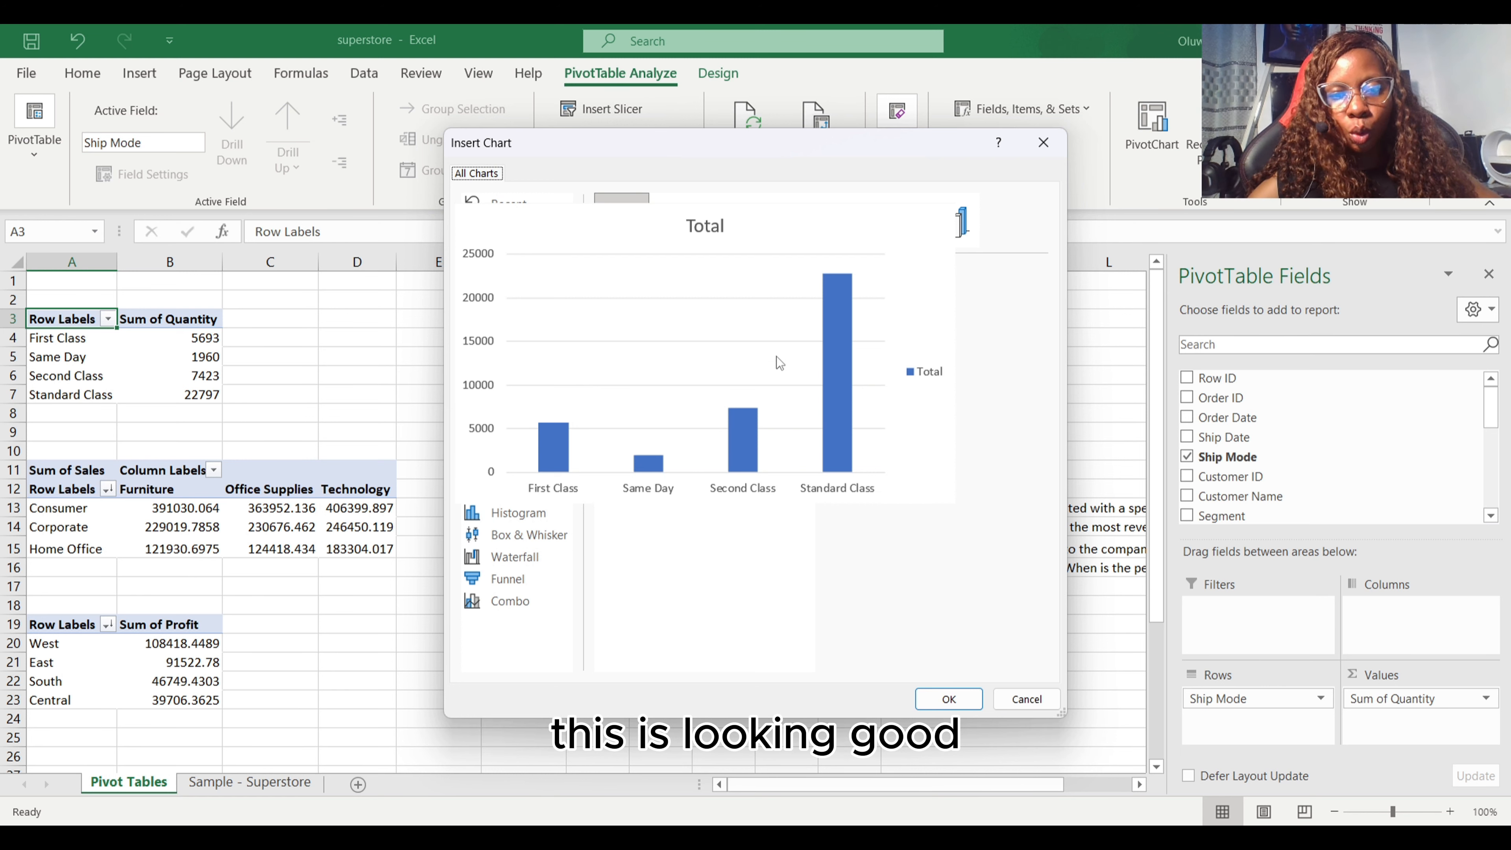
pyautogui.click(529, 271)
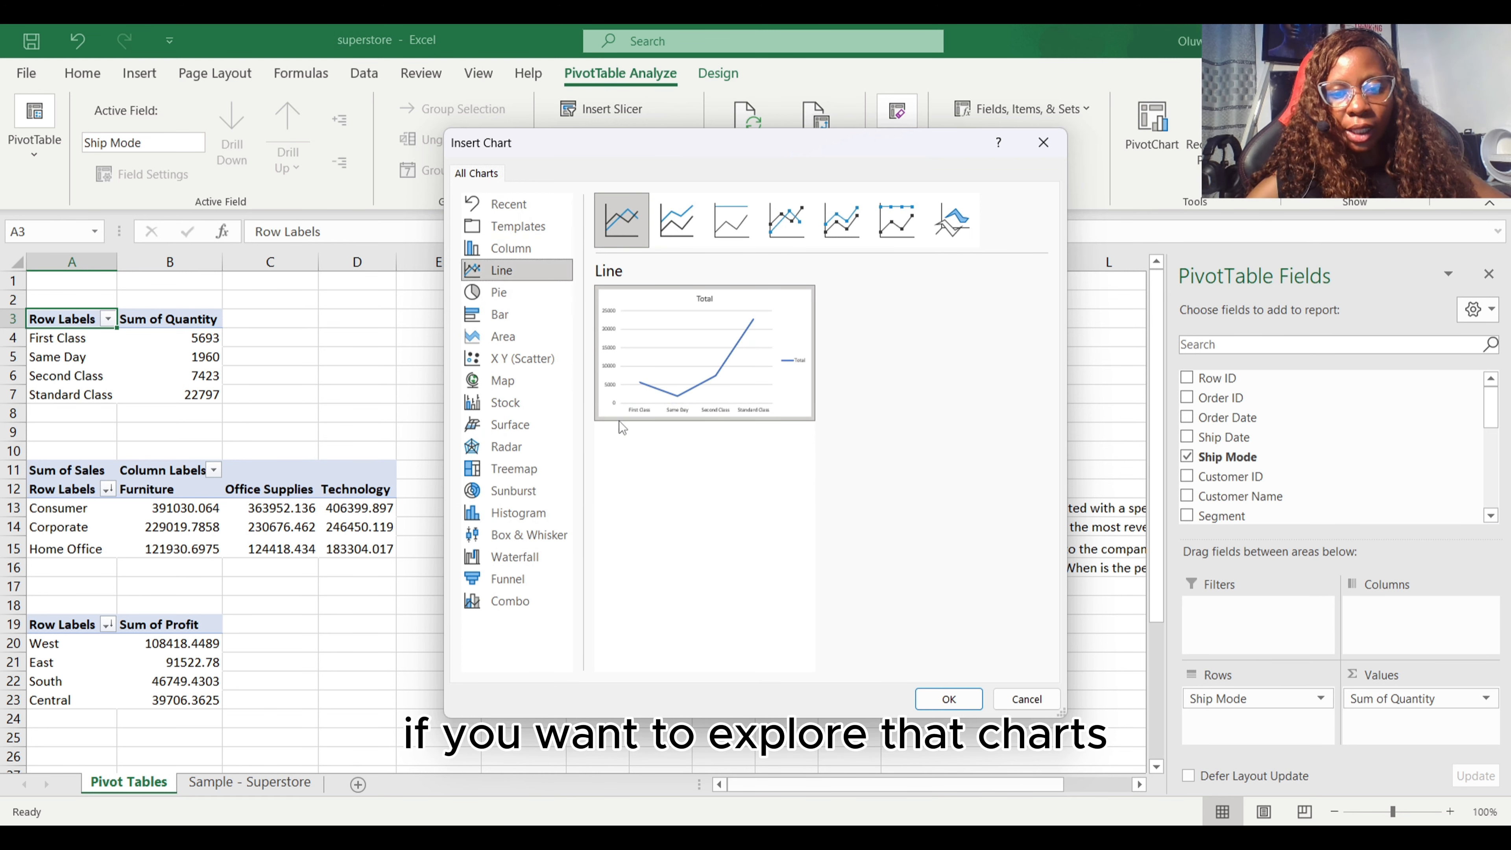
pyautogui.moveTo(746, 375)
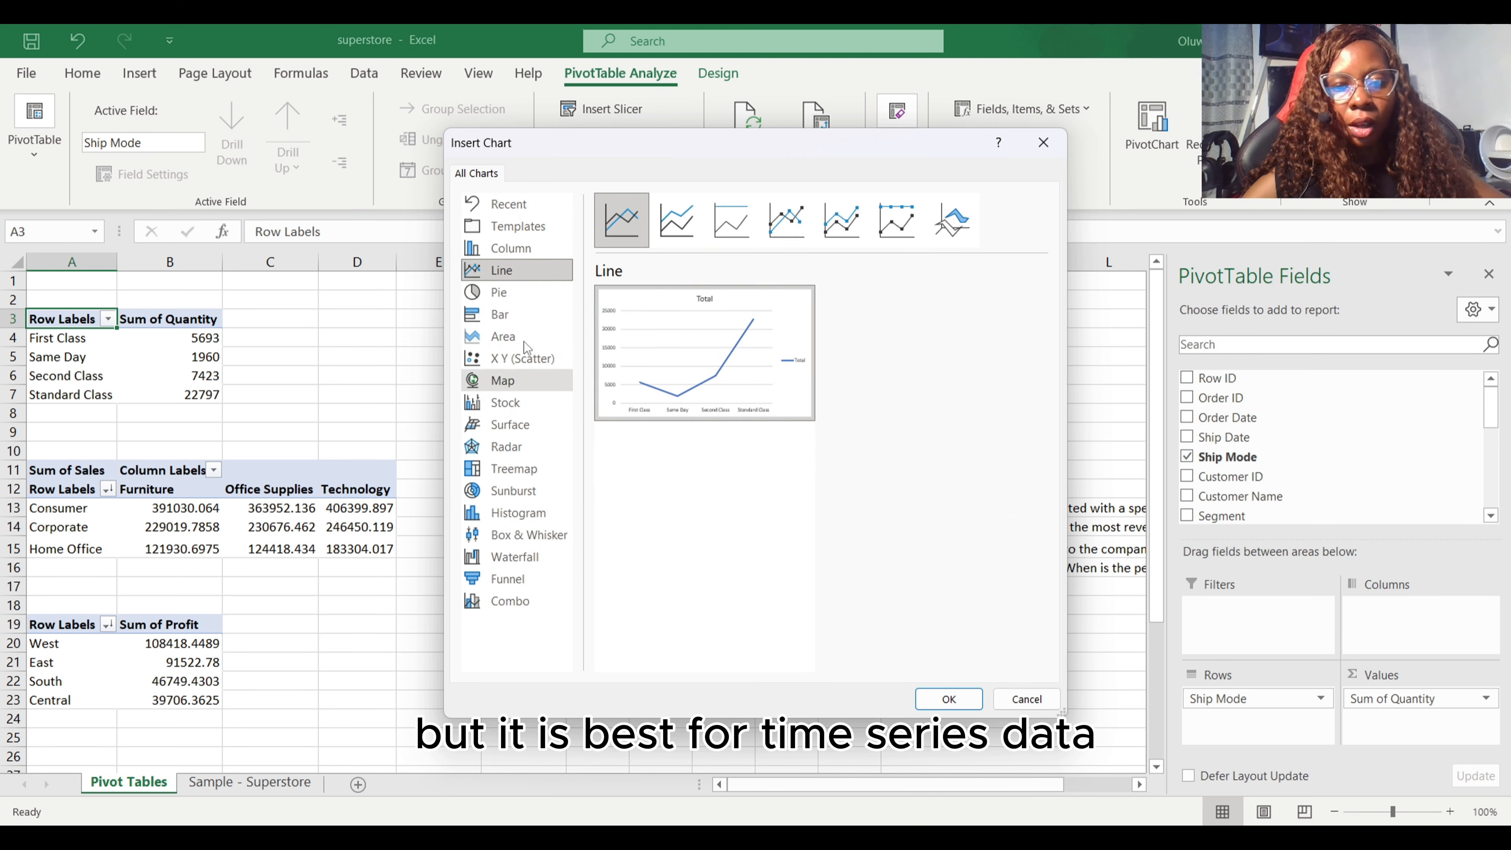
pyautogui.click(524, 291)
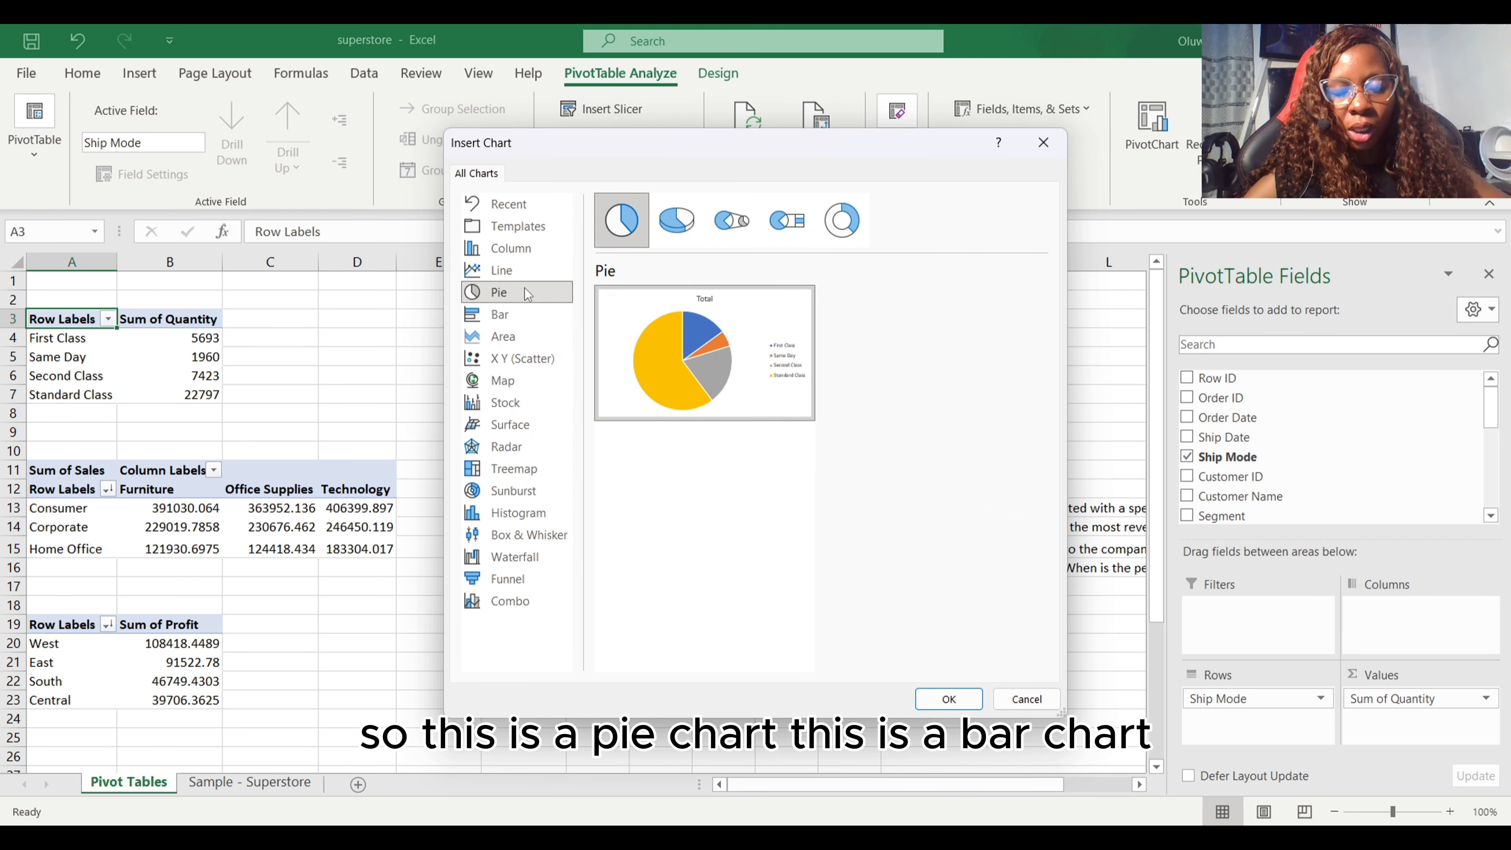
pyautogui.click(526, 316)
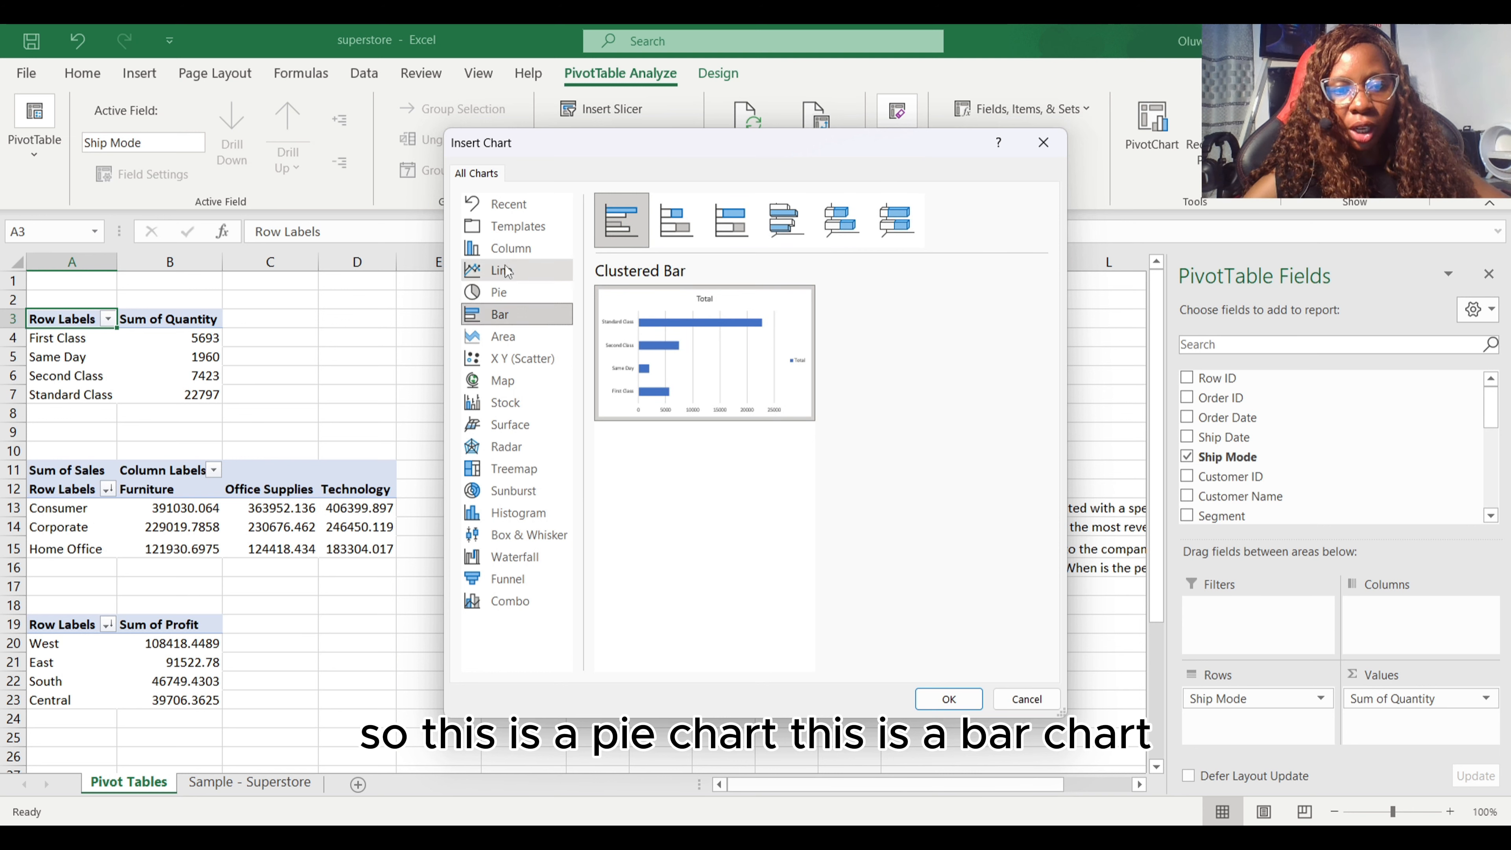
pyautogui.click(518, 250)
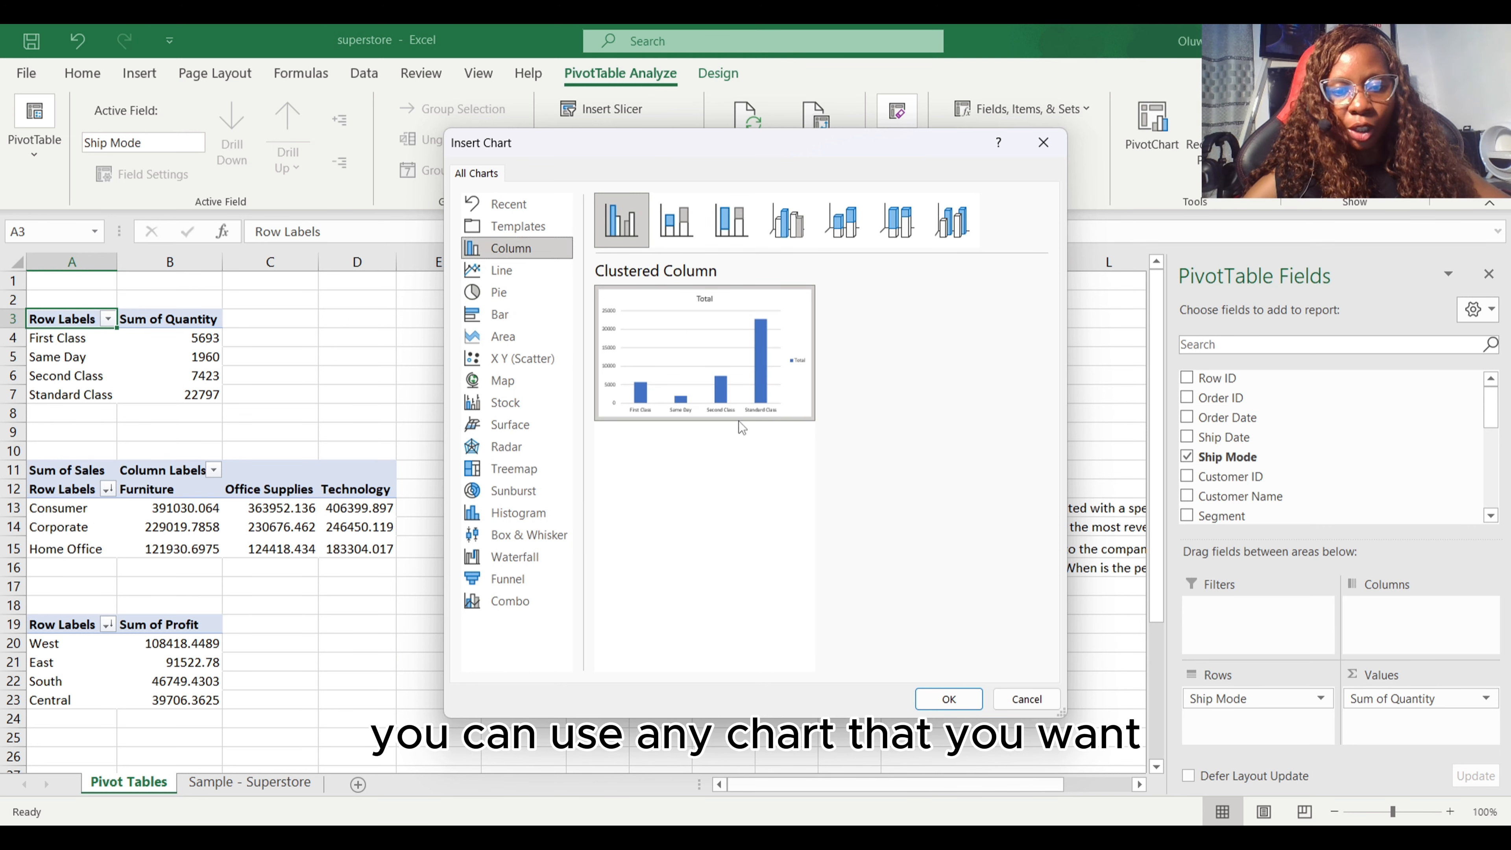
pyautogui.click(955, 694)
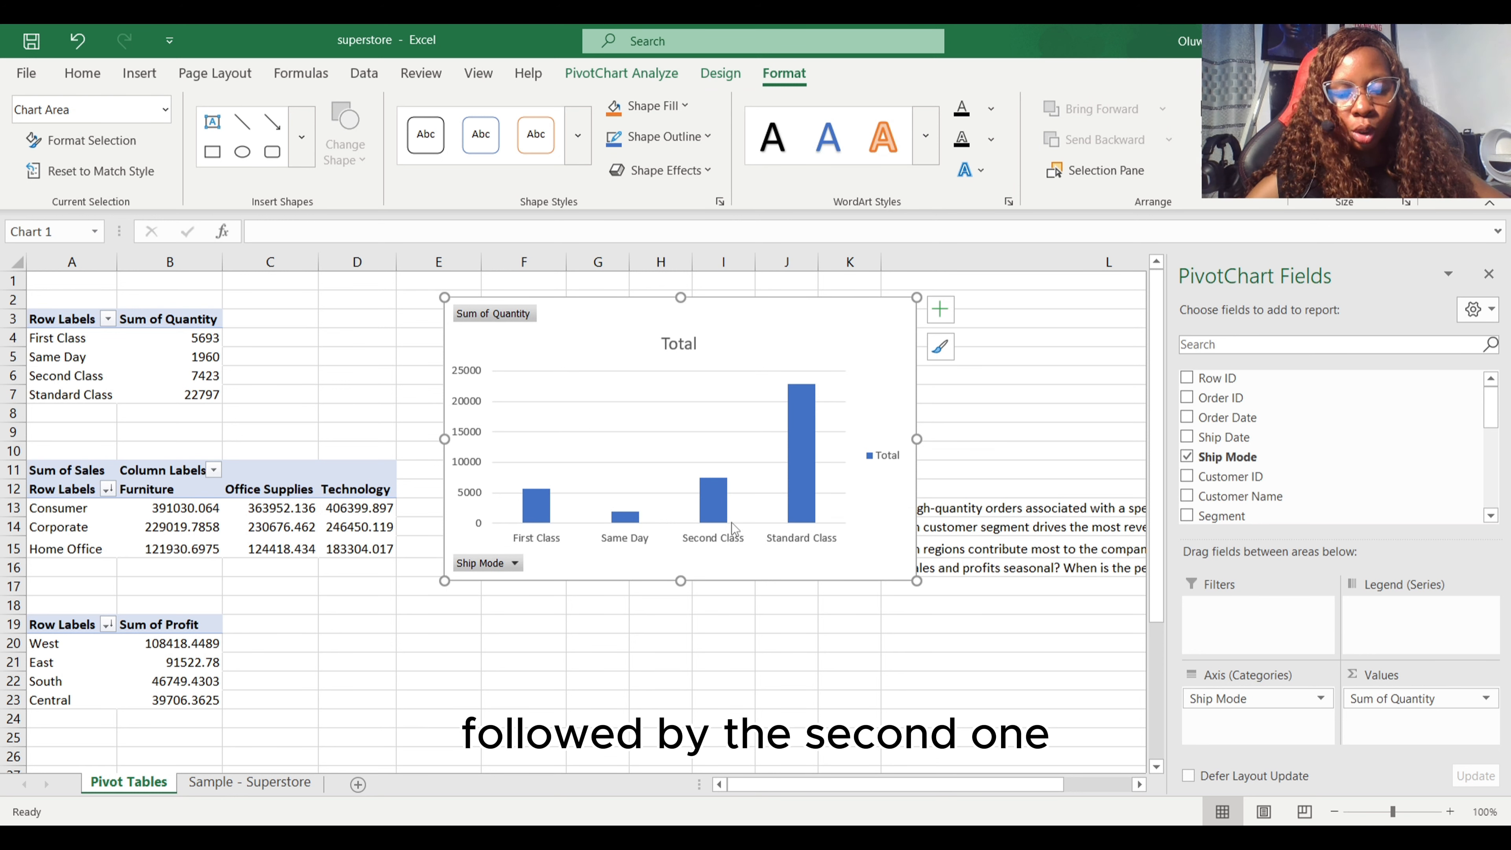
# Step: Sort the ship mode pivot table by Sum of Quantity from largest to smallest
pyautogui.rightClick(200, 338)
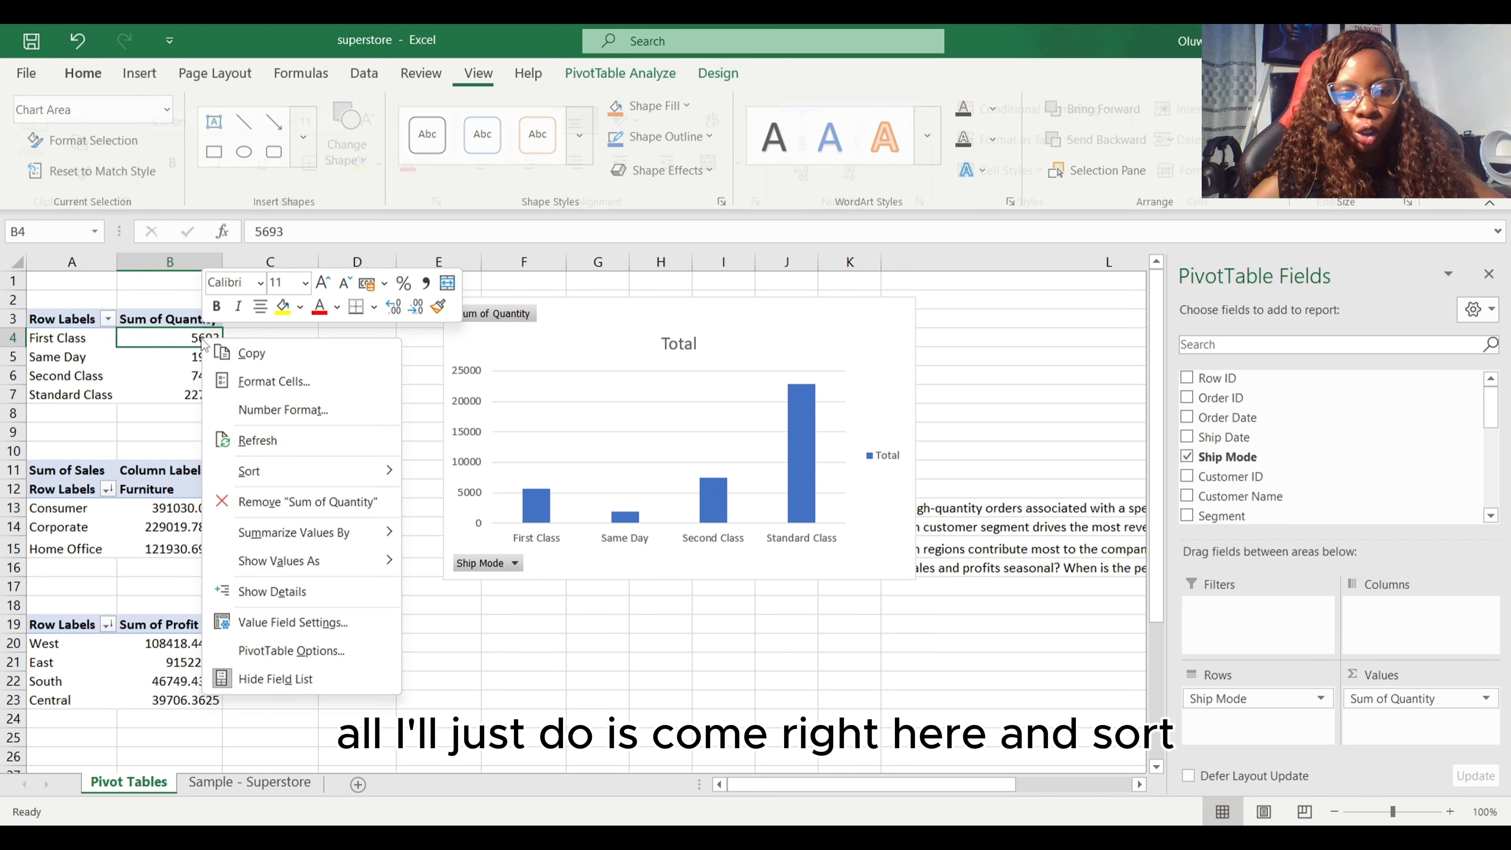
pyautogui.moveTo(333, 470)
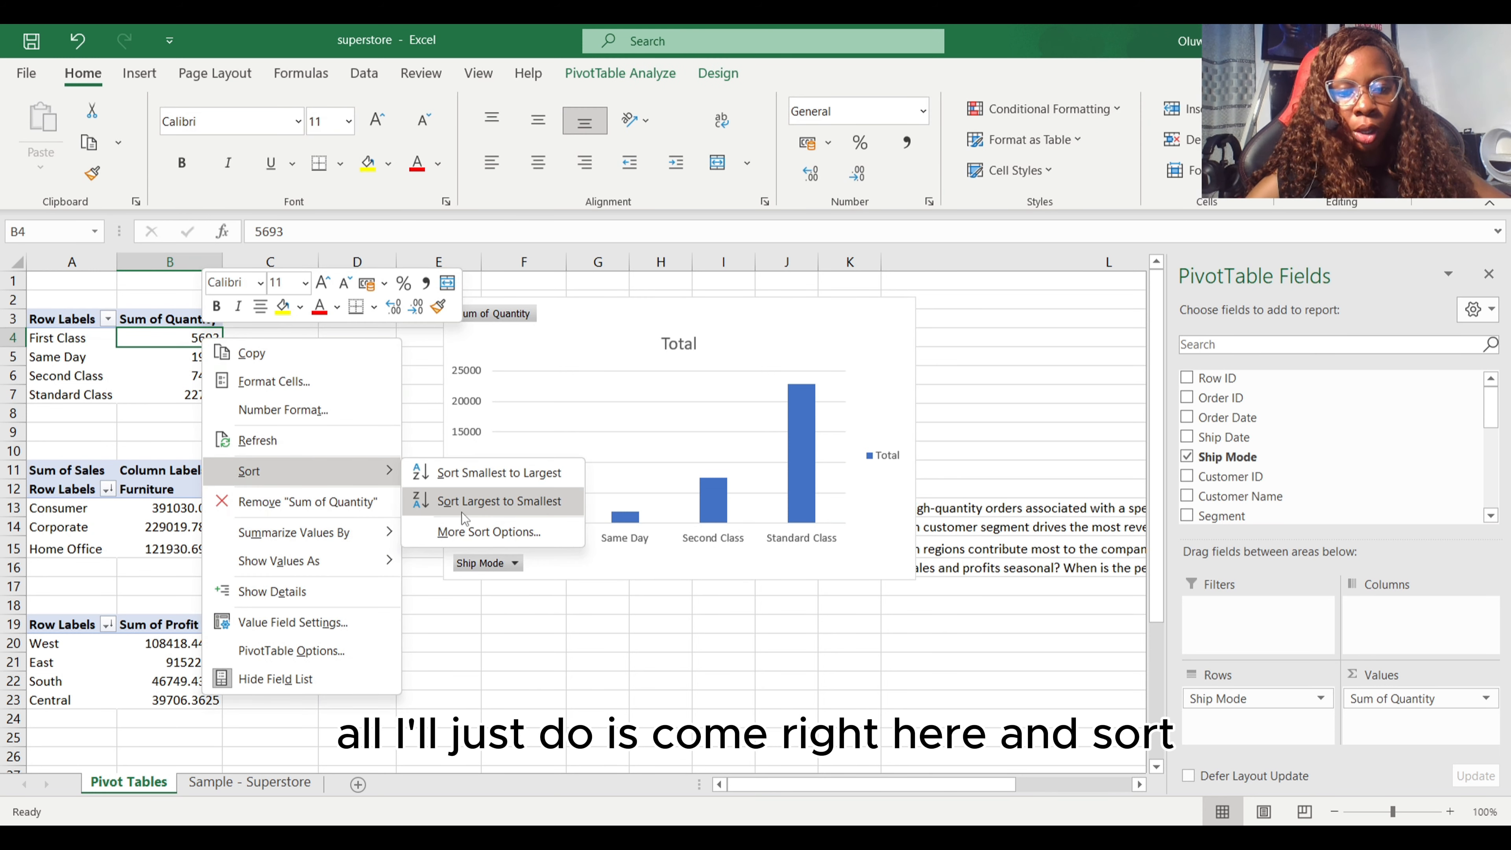
pyautogui.click(470, 504)
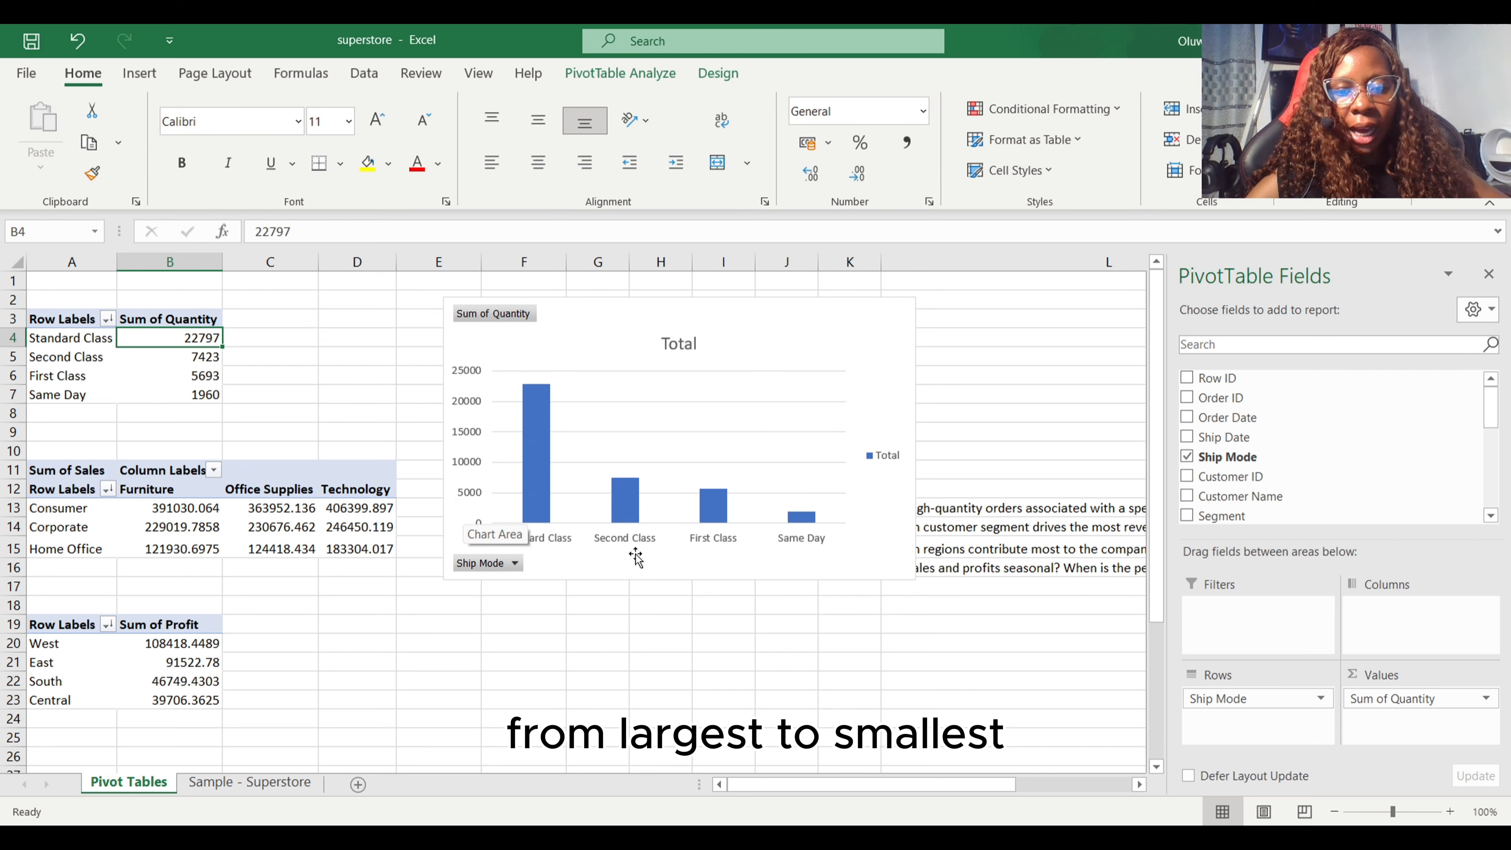
# Step: Delete the Total legend from the ship mode quantity chart
pyautogui.click(888, 456)
pyautogui.rightClick(894, 459)
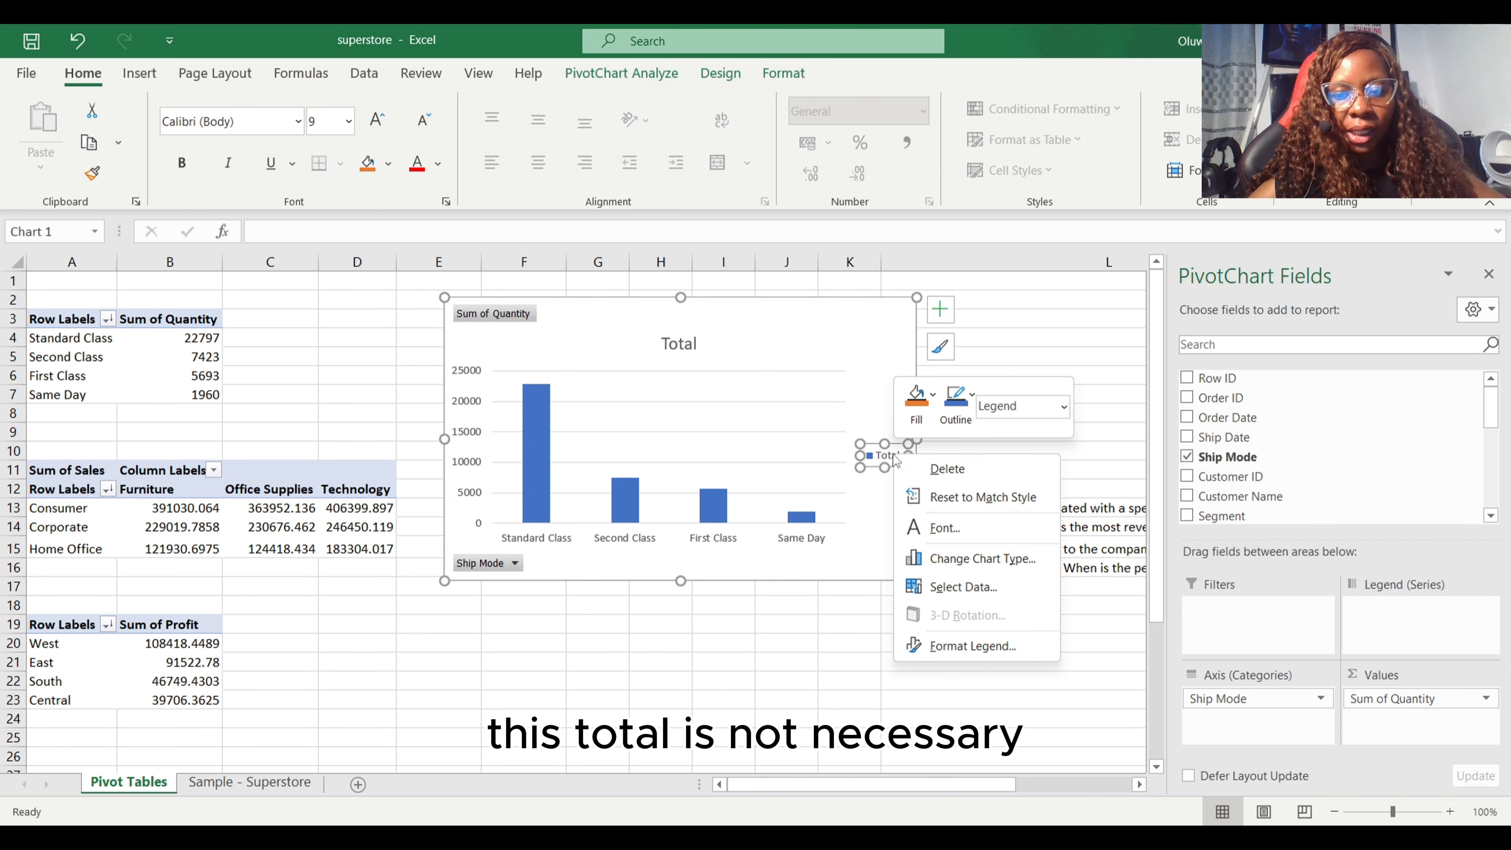
pyautogui.click(931, 469)
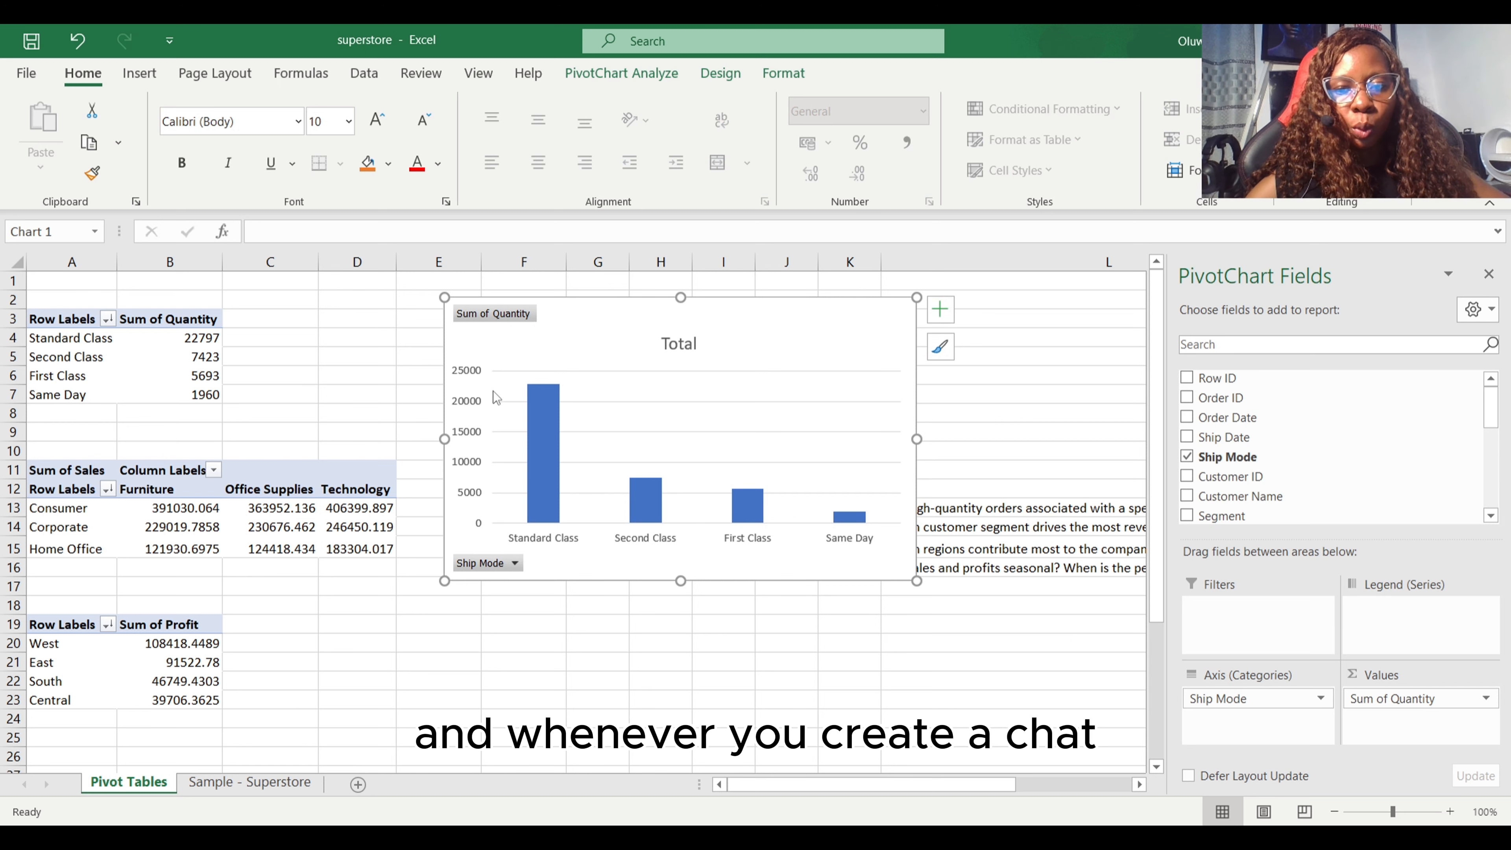
# Step: Retitle the ship mode quantity chart as "Total Quantity by Ship Mode"
pyautogui.click(689, 348)
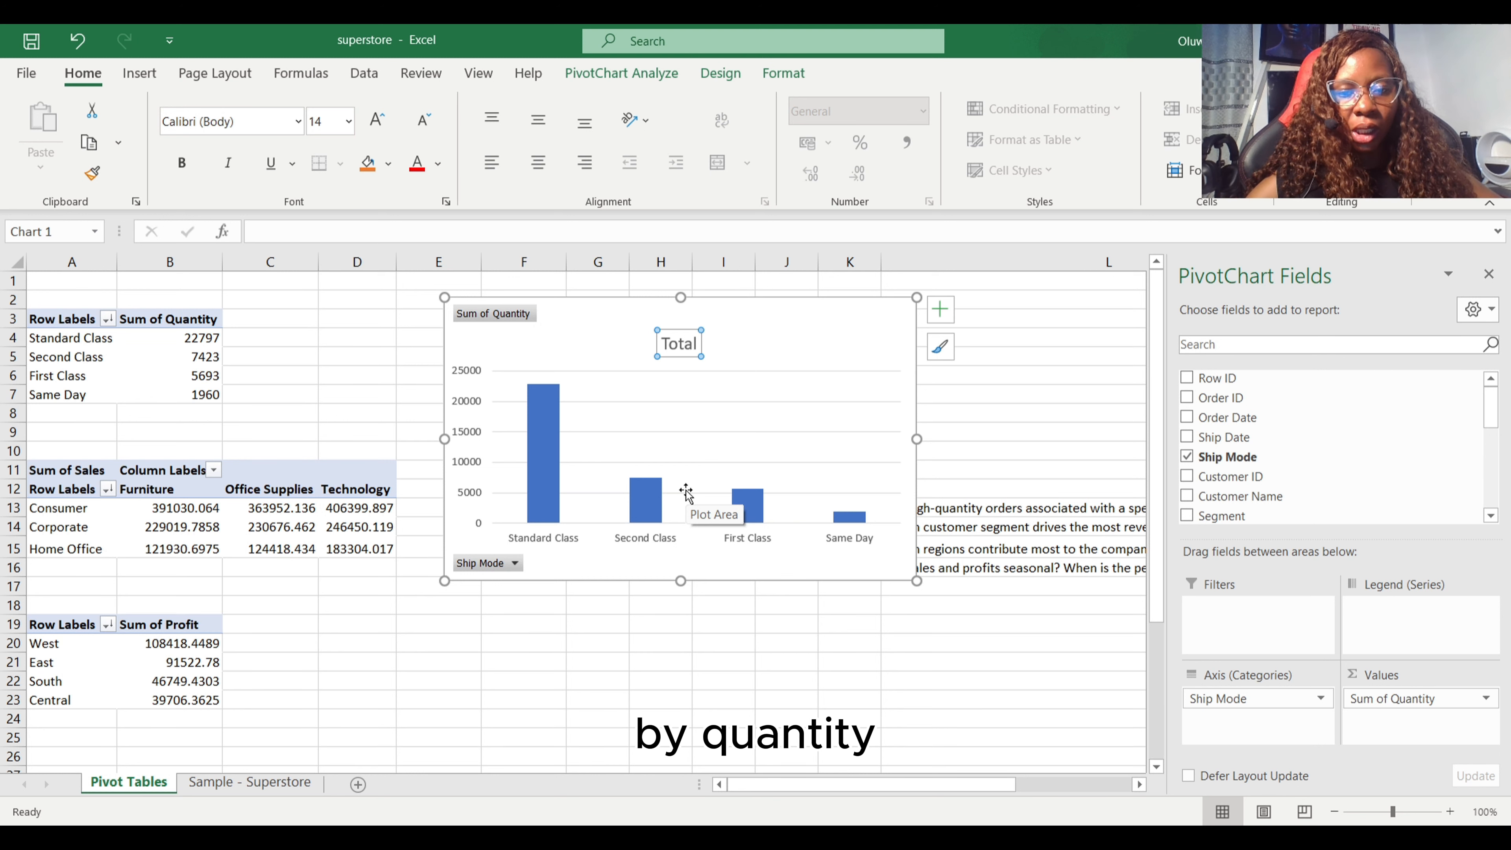
pyautogui.click(693, 335)
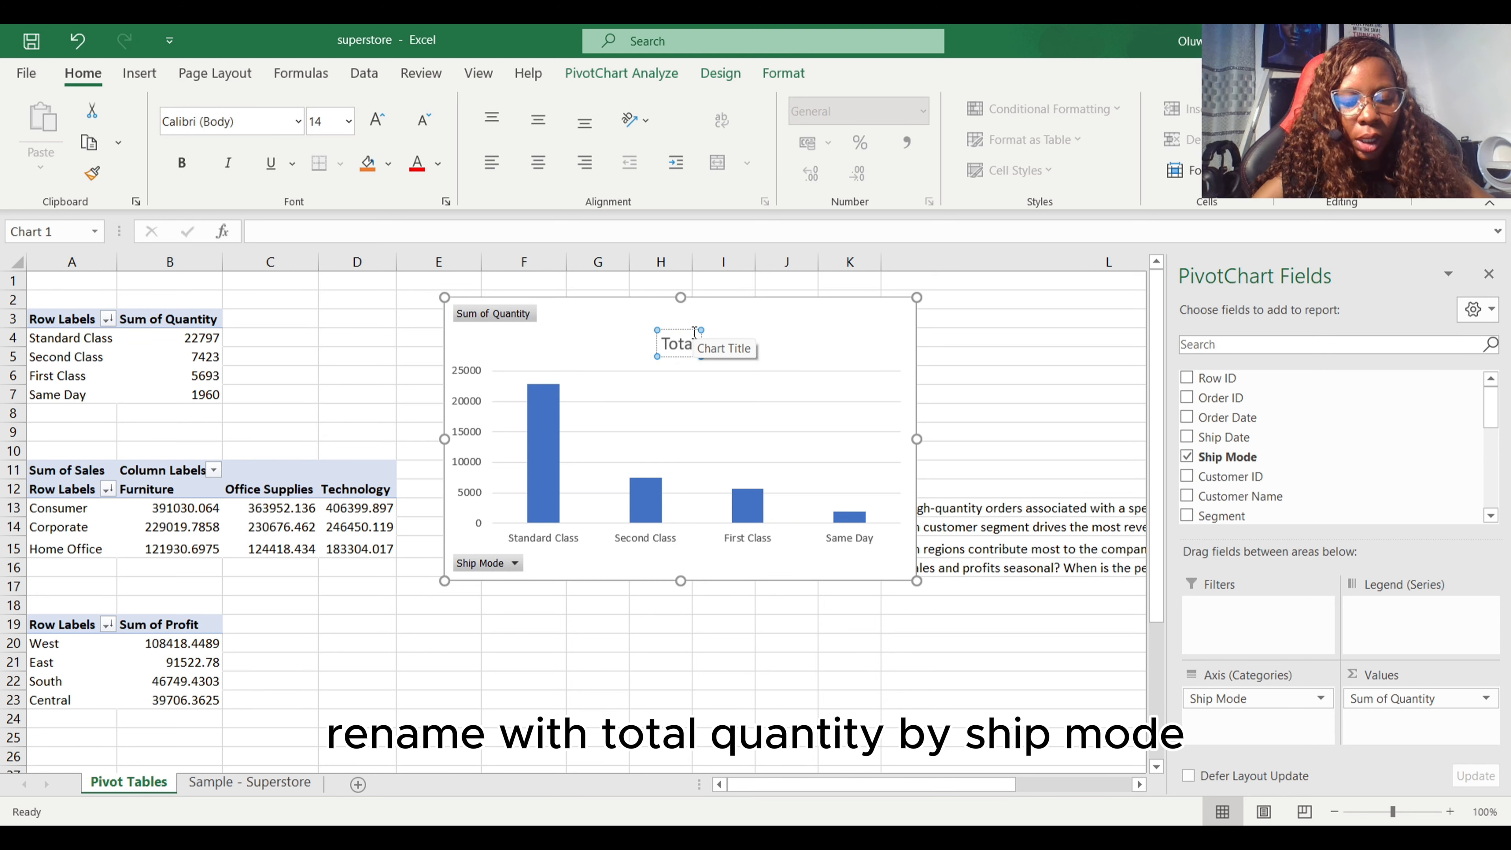
pyautogui.write('Quantity')
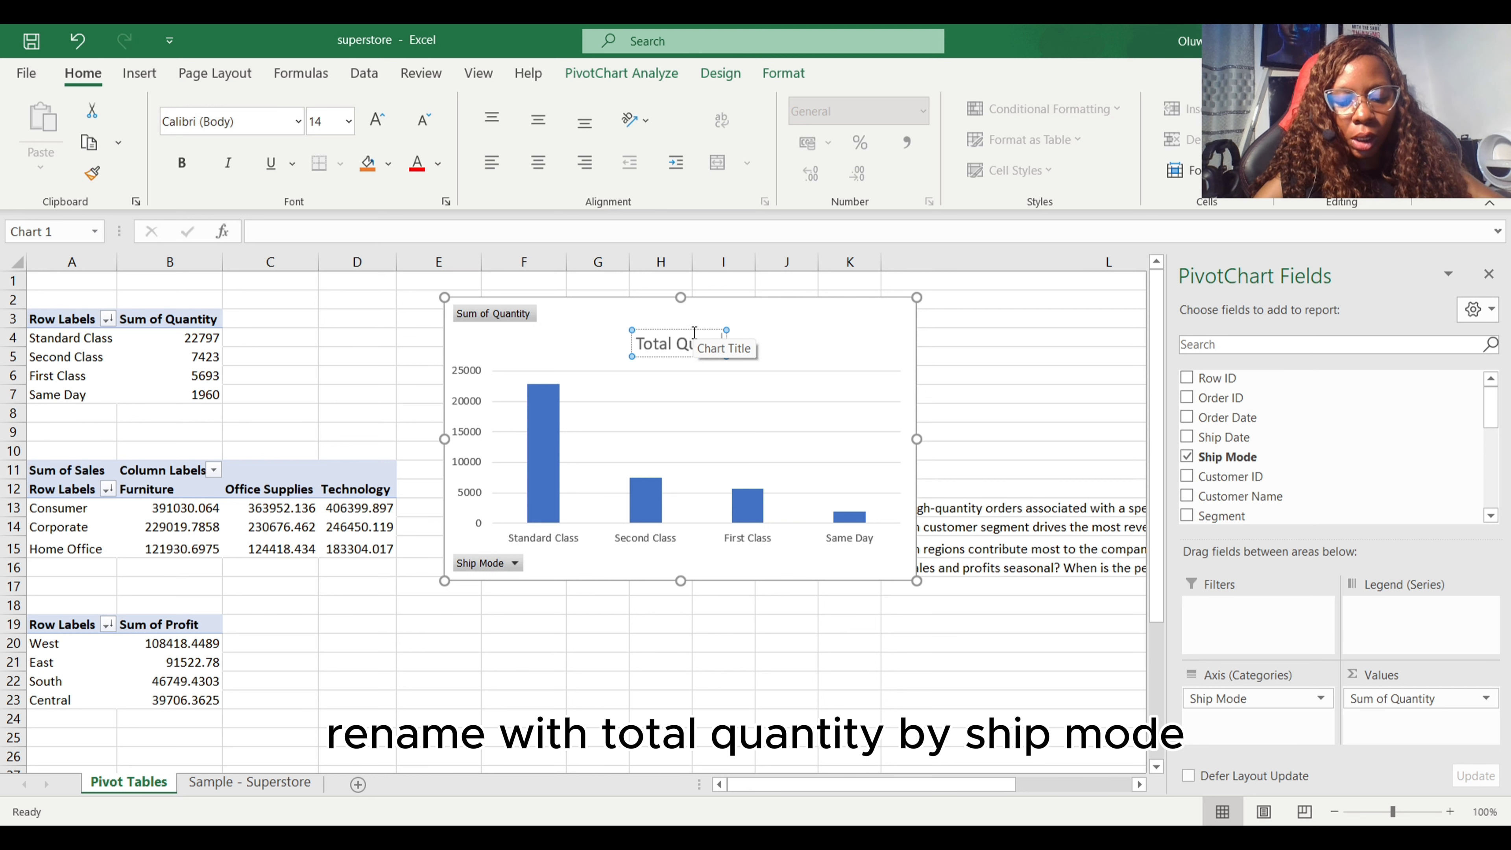
pyautogui.write(' by')
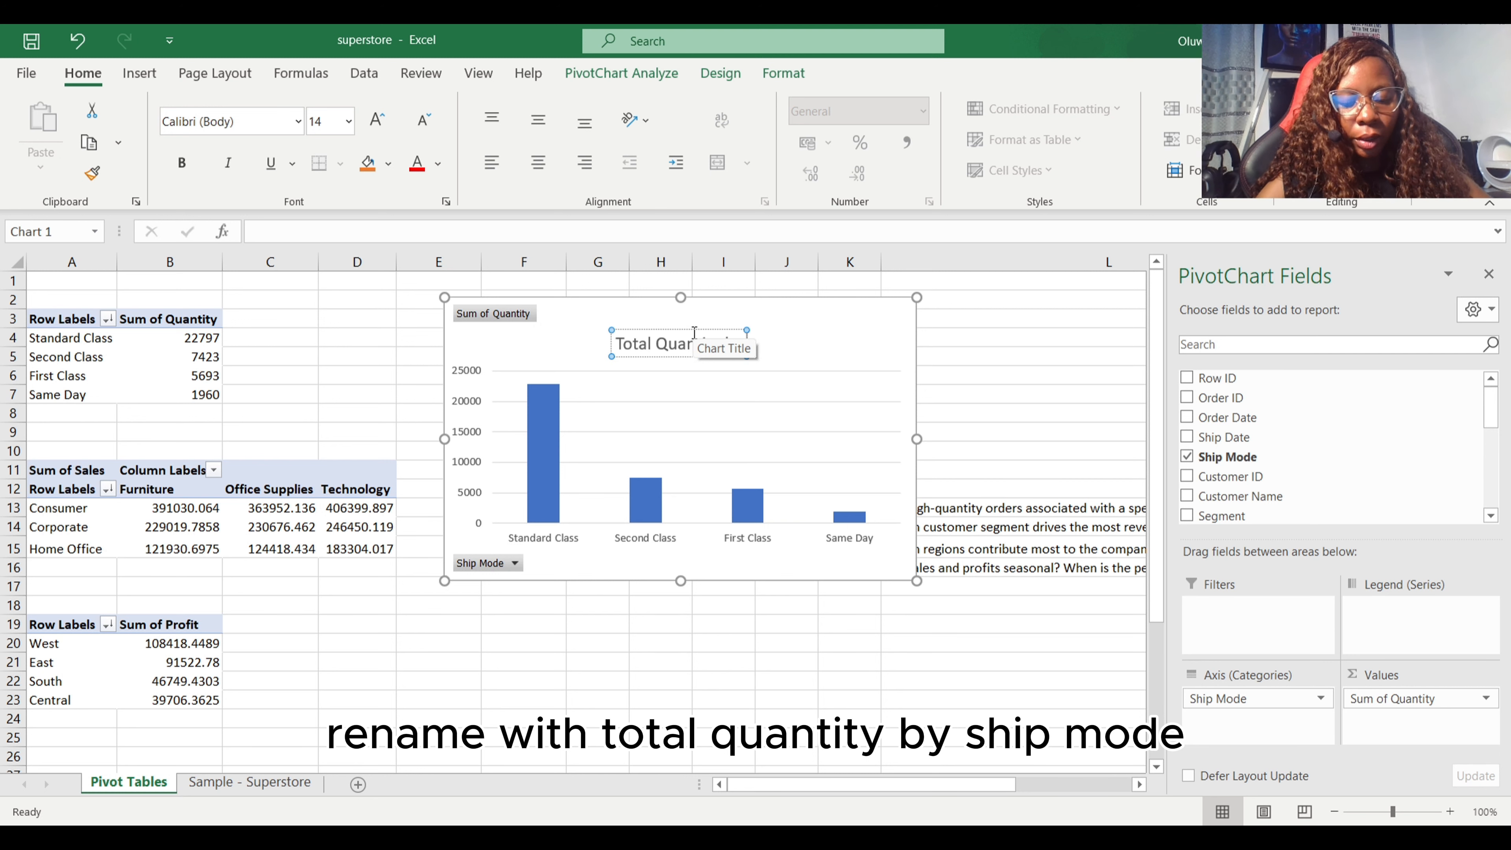
pyautogui.write(' Ship Mo')
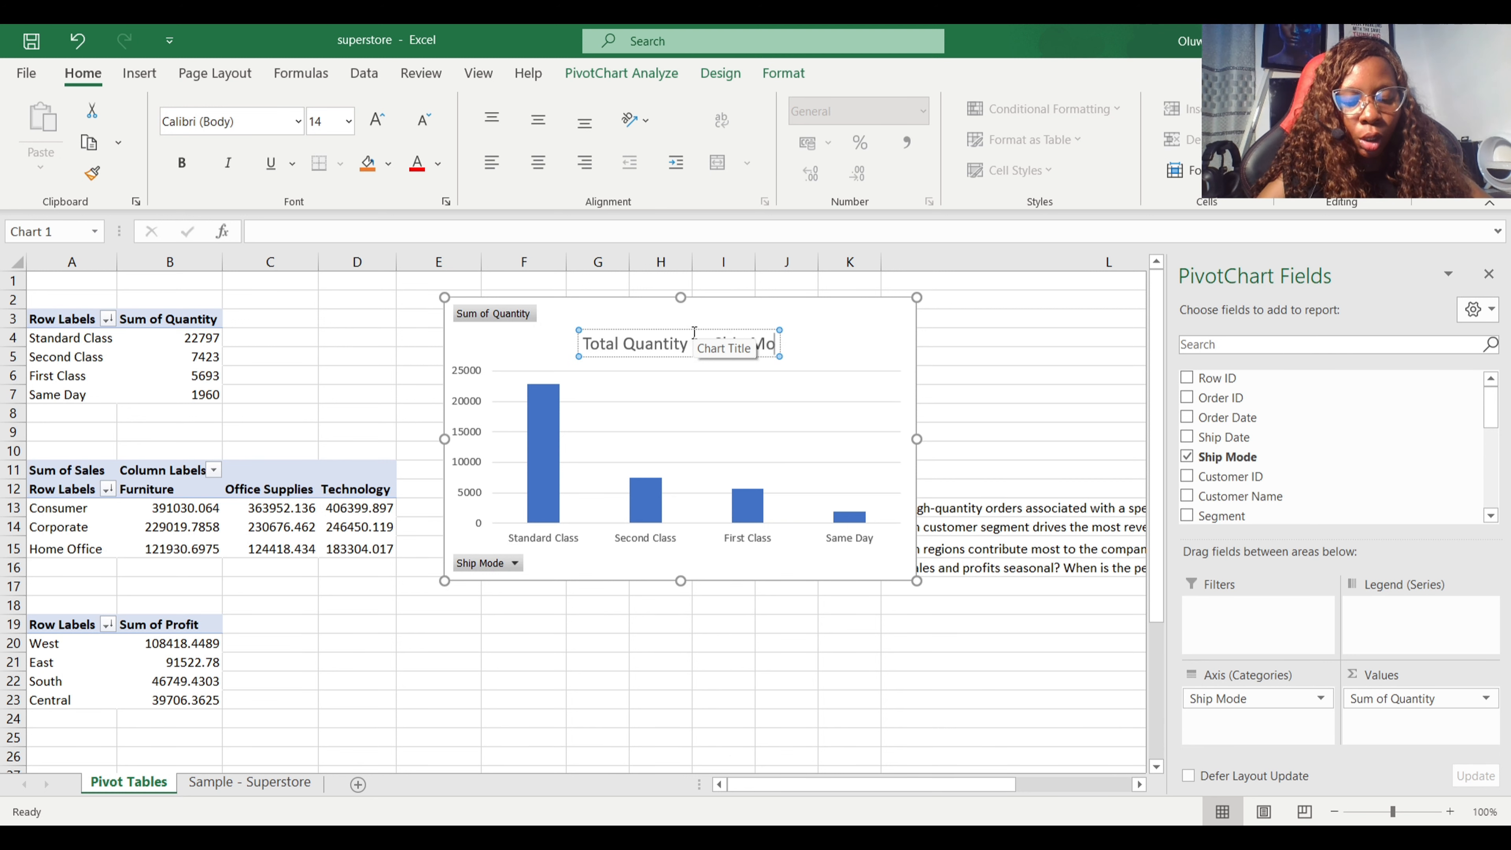
pyautogui.write('de')
# Step: Hide the value field button and the axis field button on the Total Quantity by Ship Mode chart
pyautogui.rightClick(497, 314)
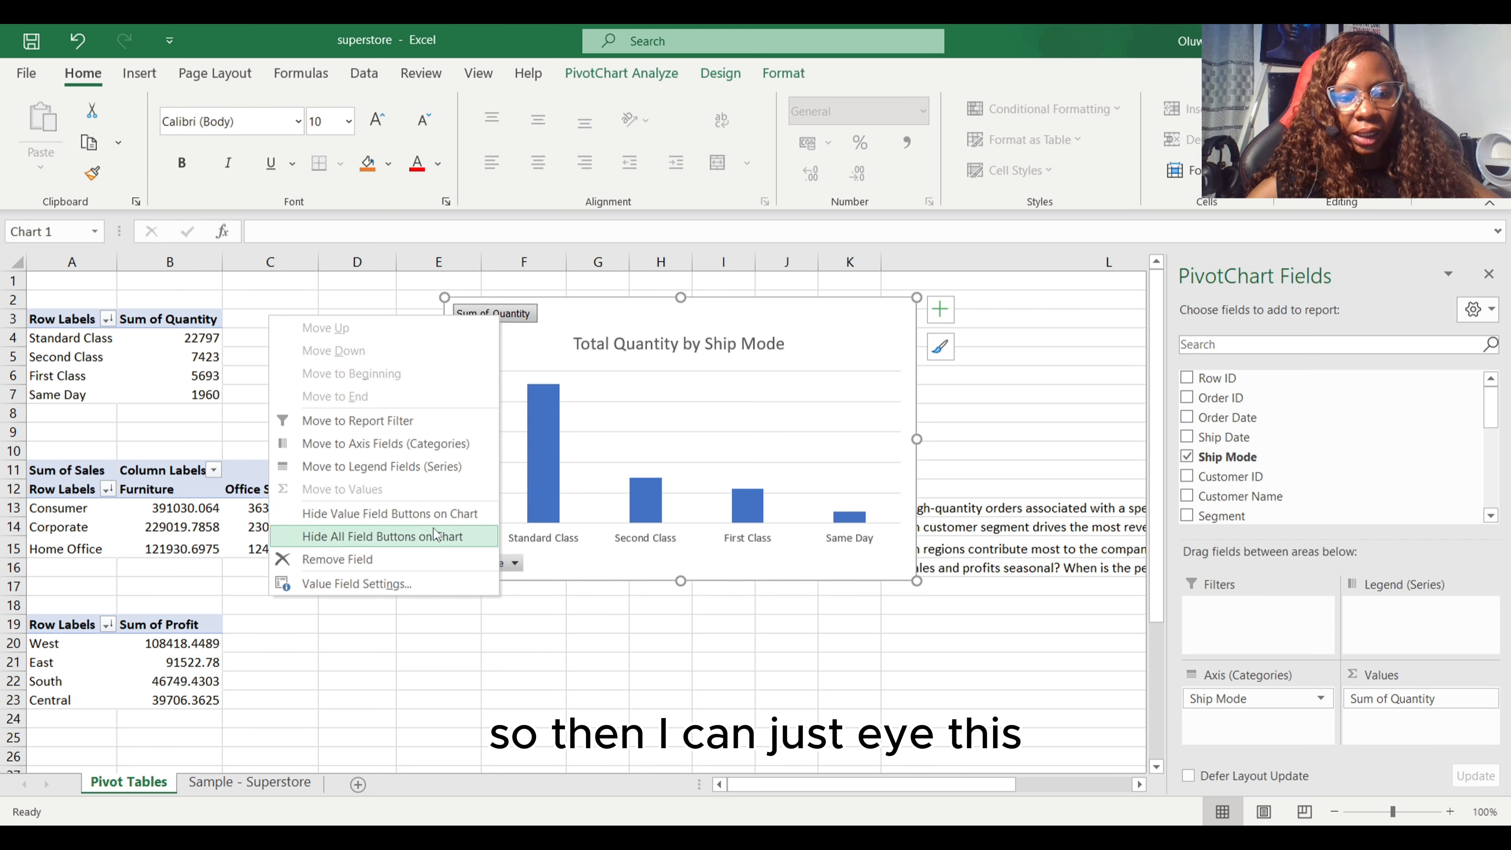
pyautogui.click(434, 513)
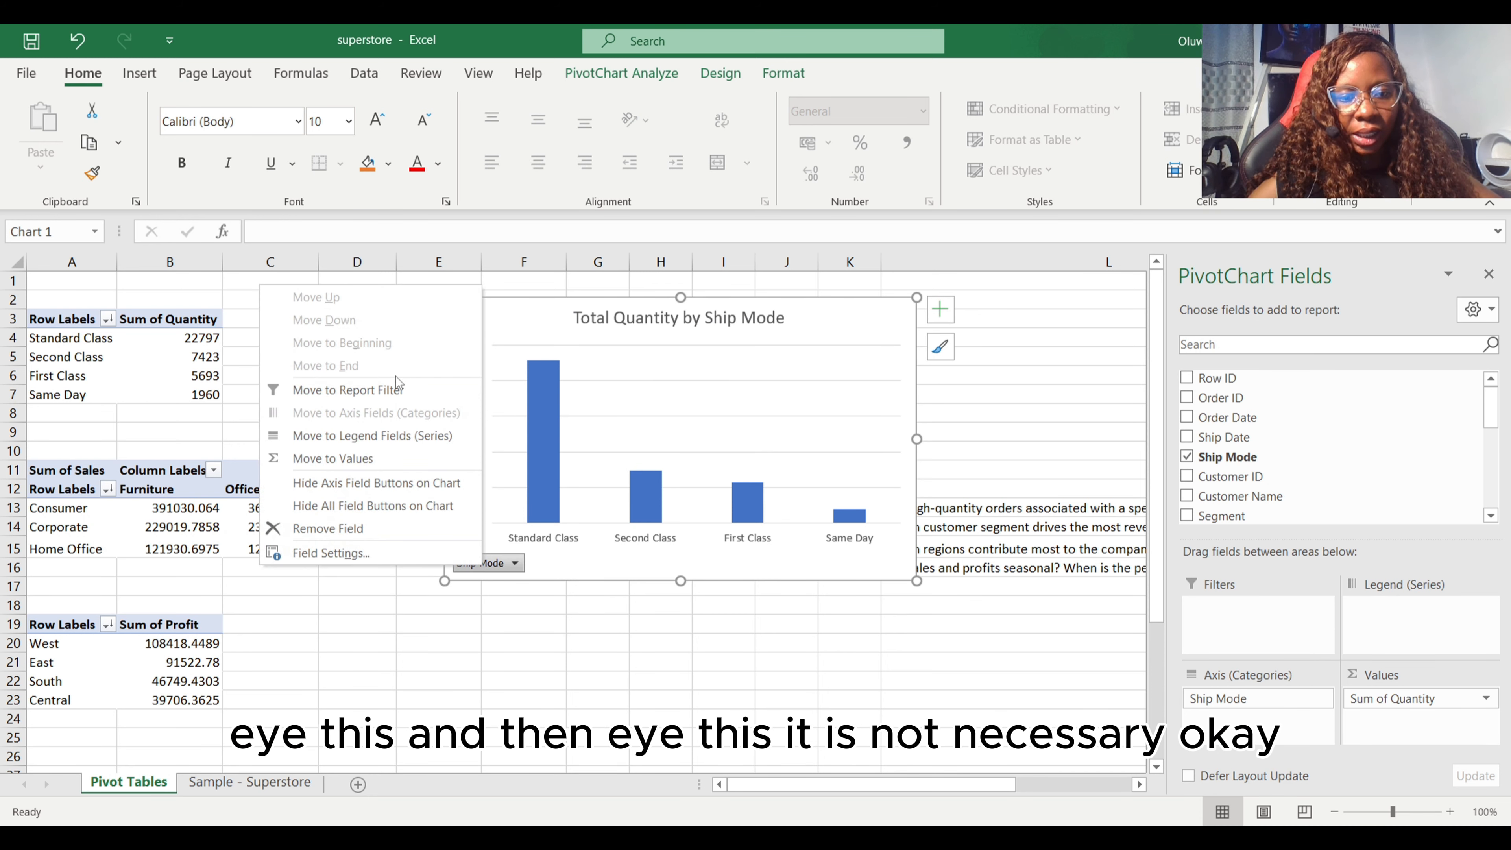
pyautogui.click(418, 482)
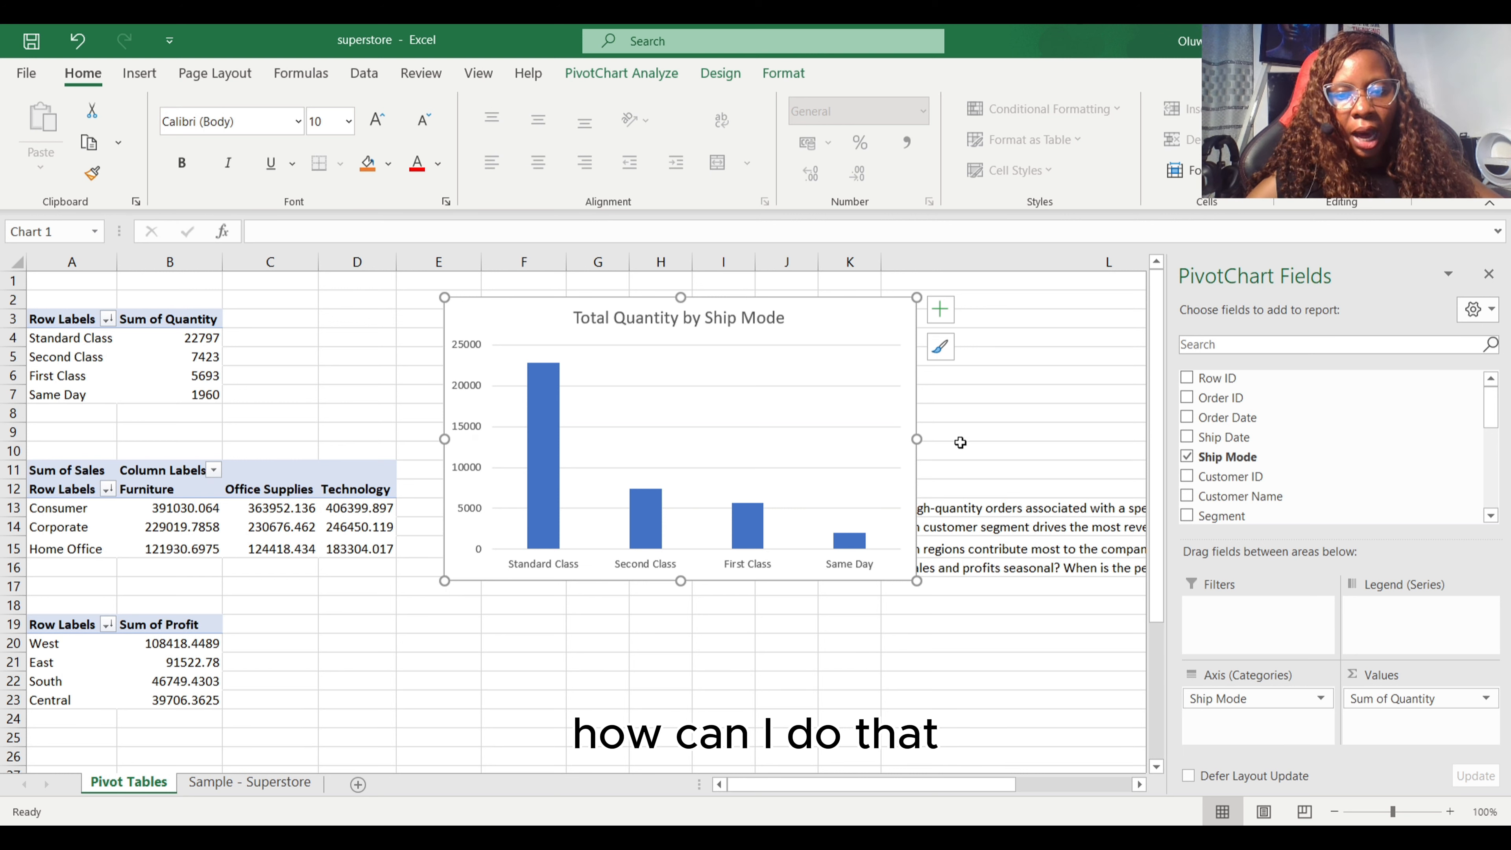
# Step: Add data labels to the ship mode chart and try out a data table below the columns
pyautogui.click(940, 310)
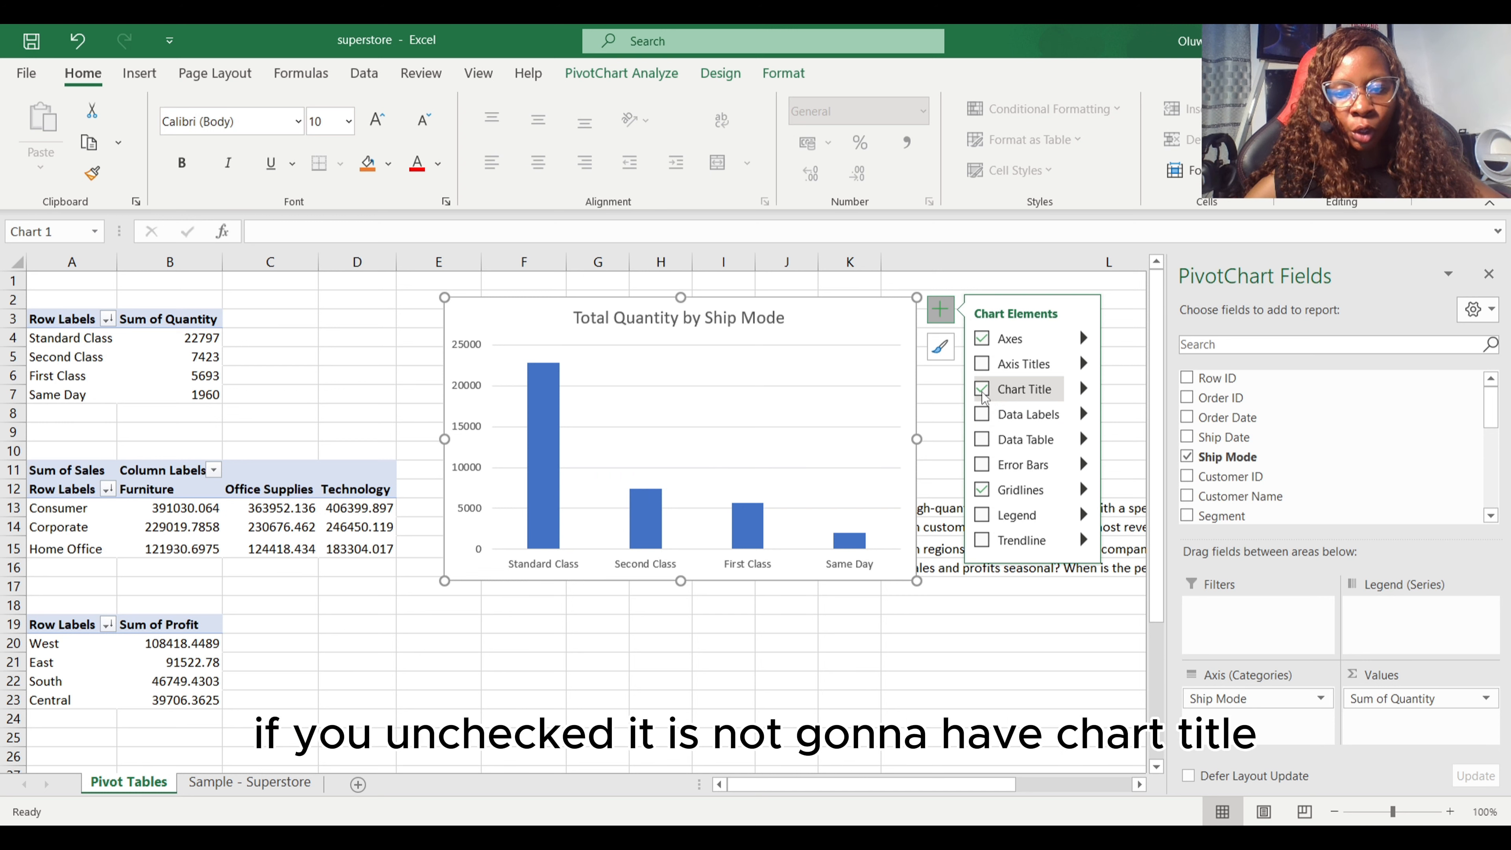
pyautogui.click(981, 413)
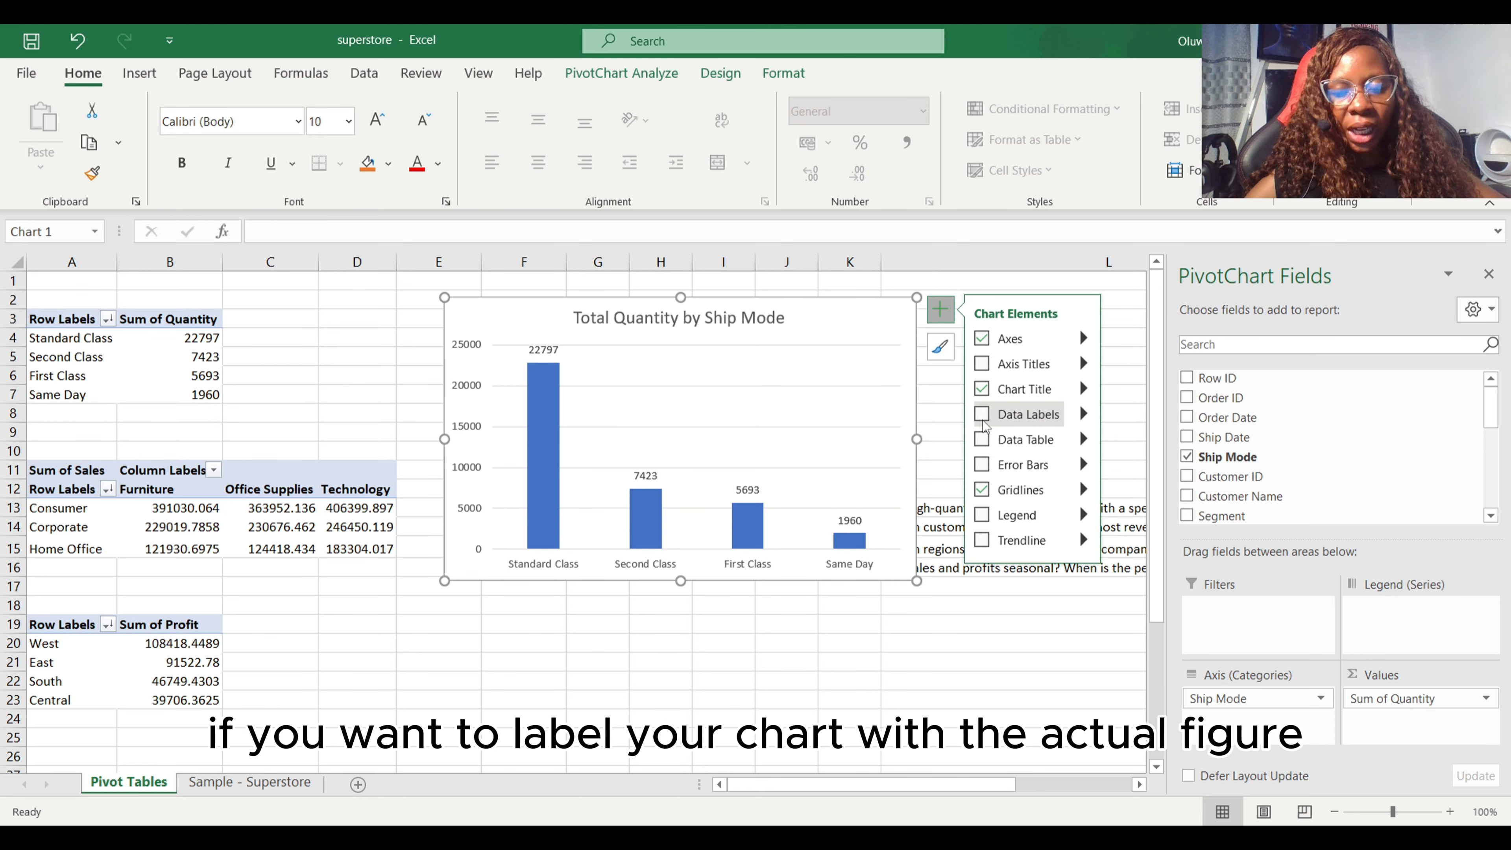
pyautogui.click(982, 415)
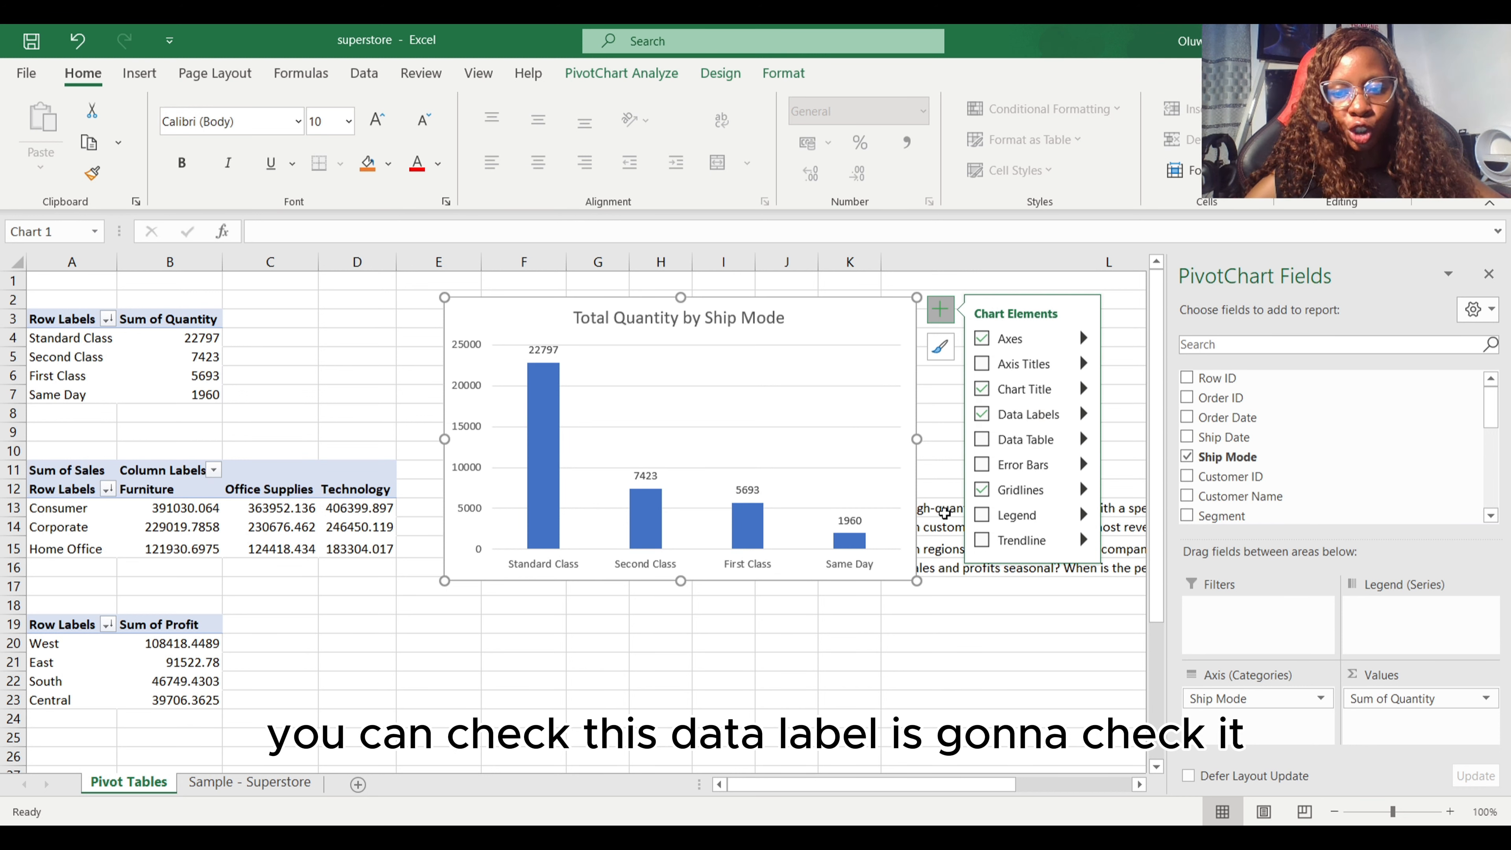
pyautogui.click(982, 440)
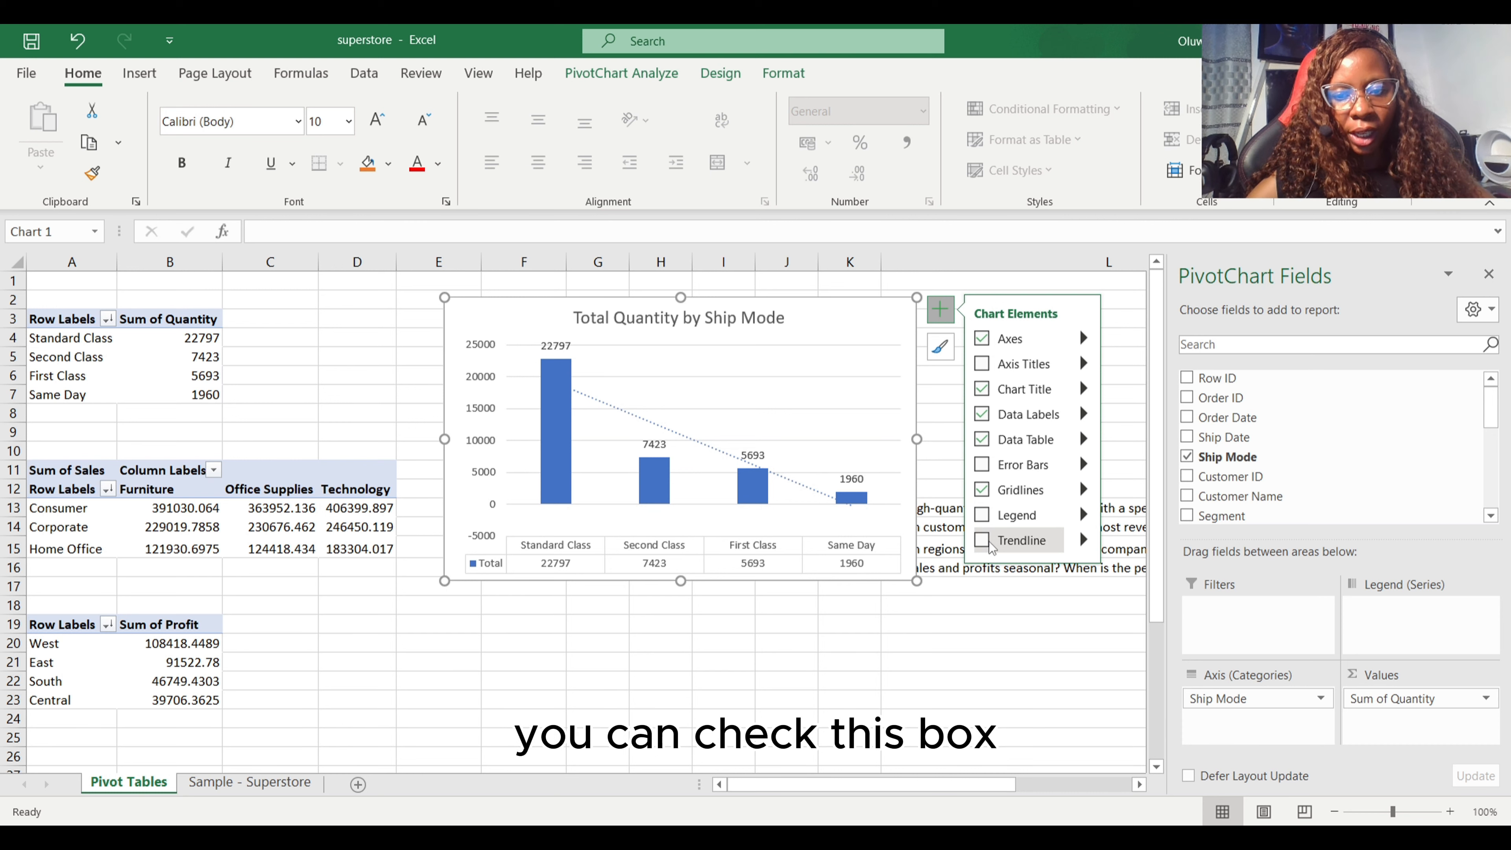
pyautogui.click(982, 439)
# Step: Add axis titles to the ship mode chart, naming the vertical axis "Quantity" and the horizontal axis "Ship Mode"
pyautogui.click(983, 363)
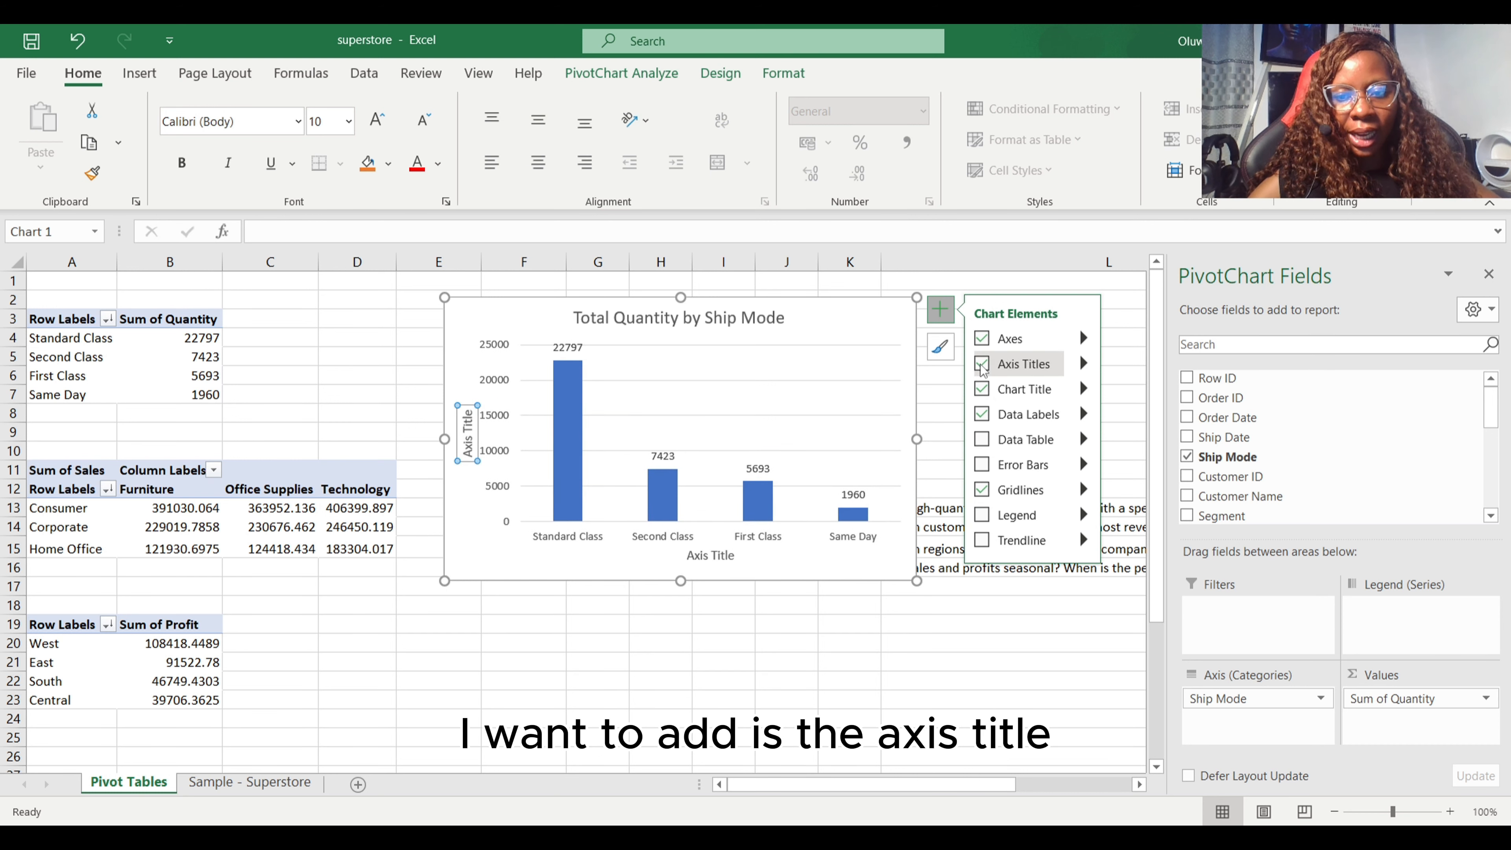
pyautogui.tripleClick(473, 423)
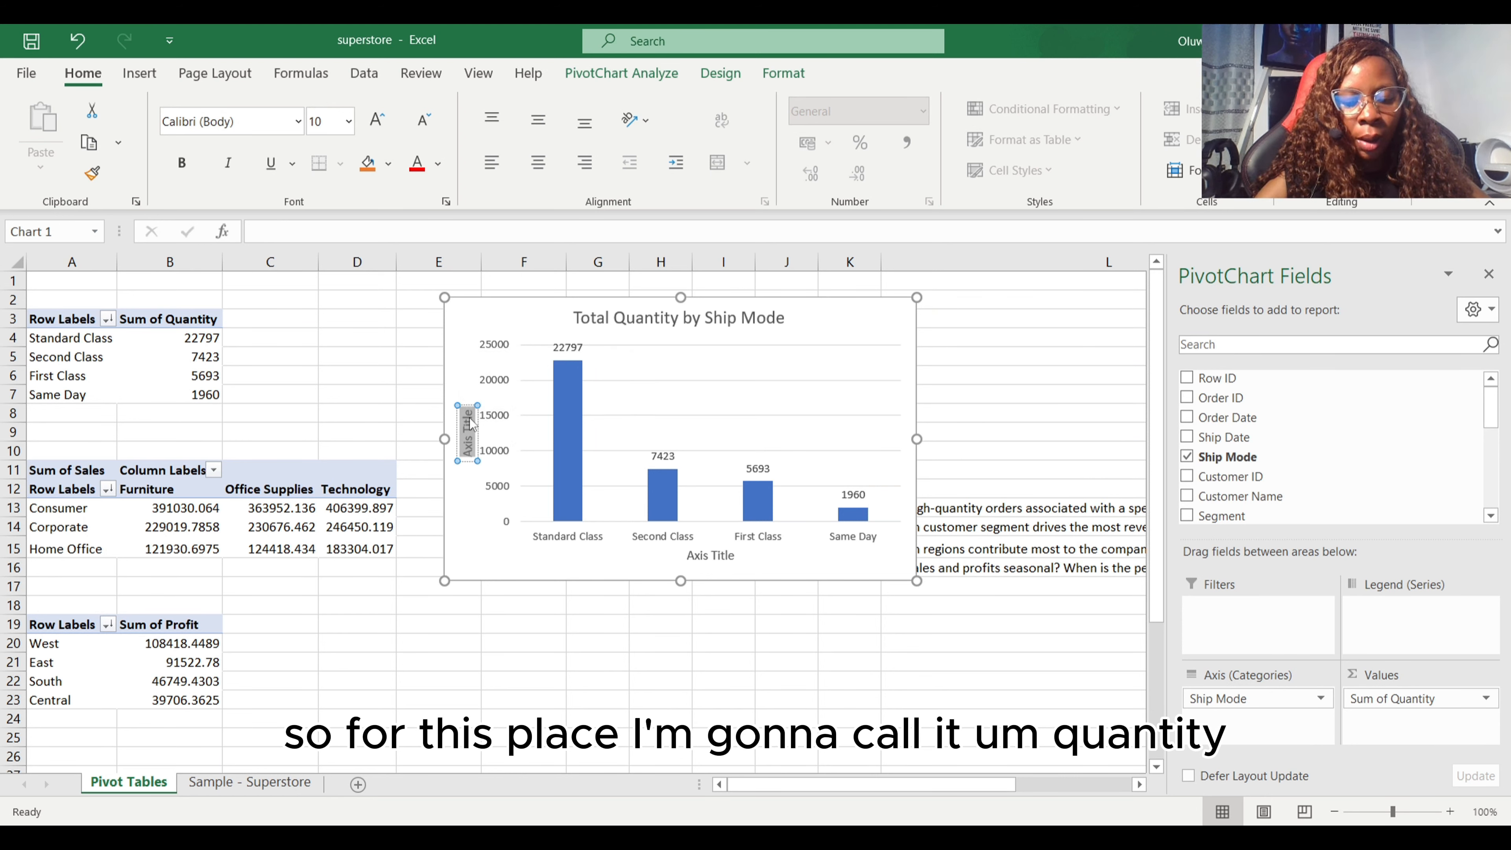
pyautogui.write('Quantity')
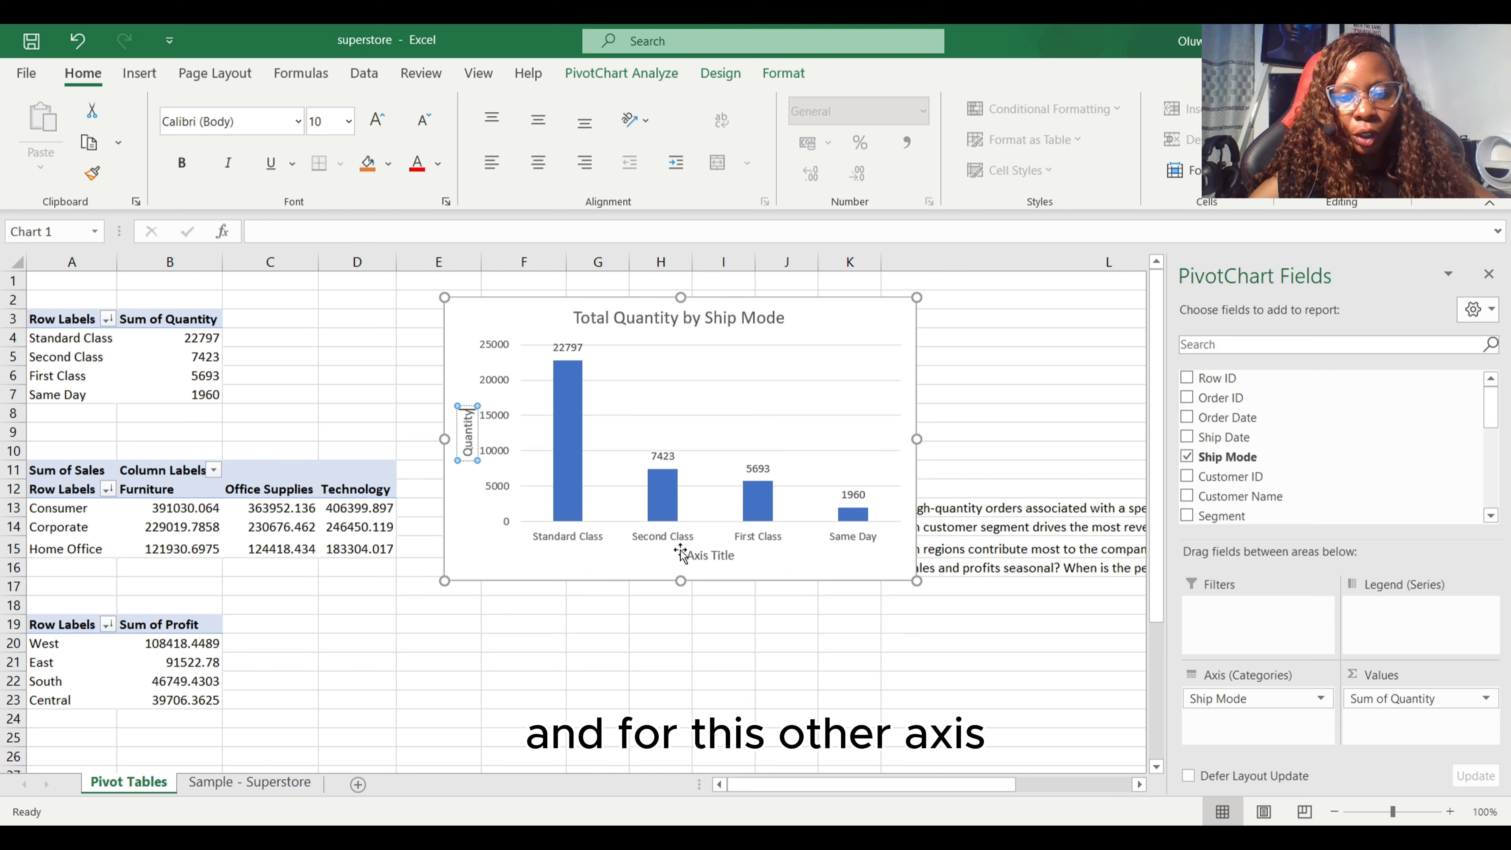
pyautogui.click(708, 555)
pyautogui.doubleClick(707, 555)
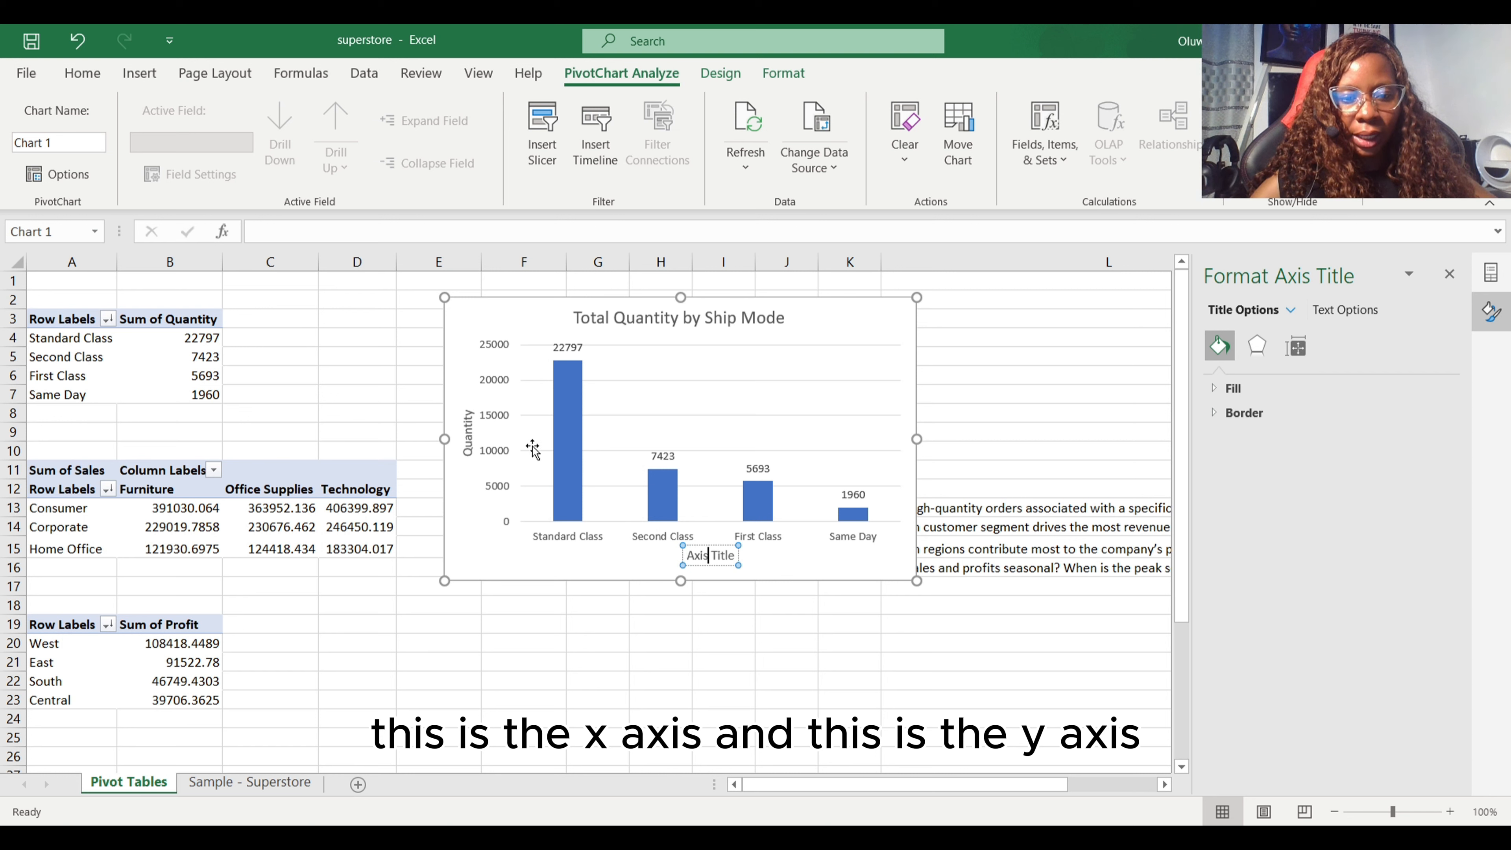
pyautogui.doubleClick(718, 556)
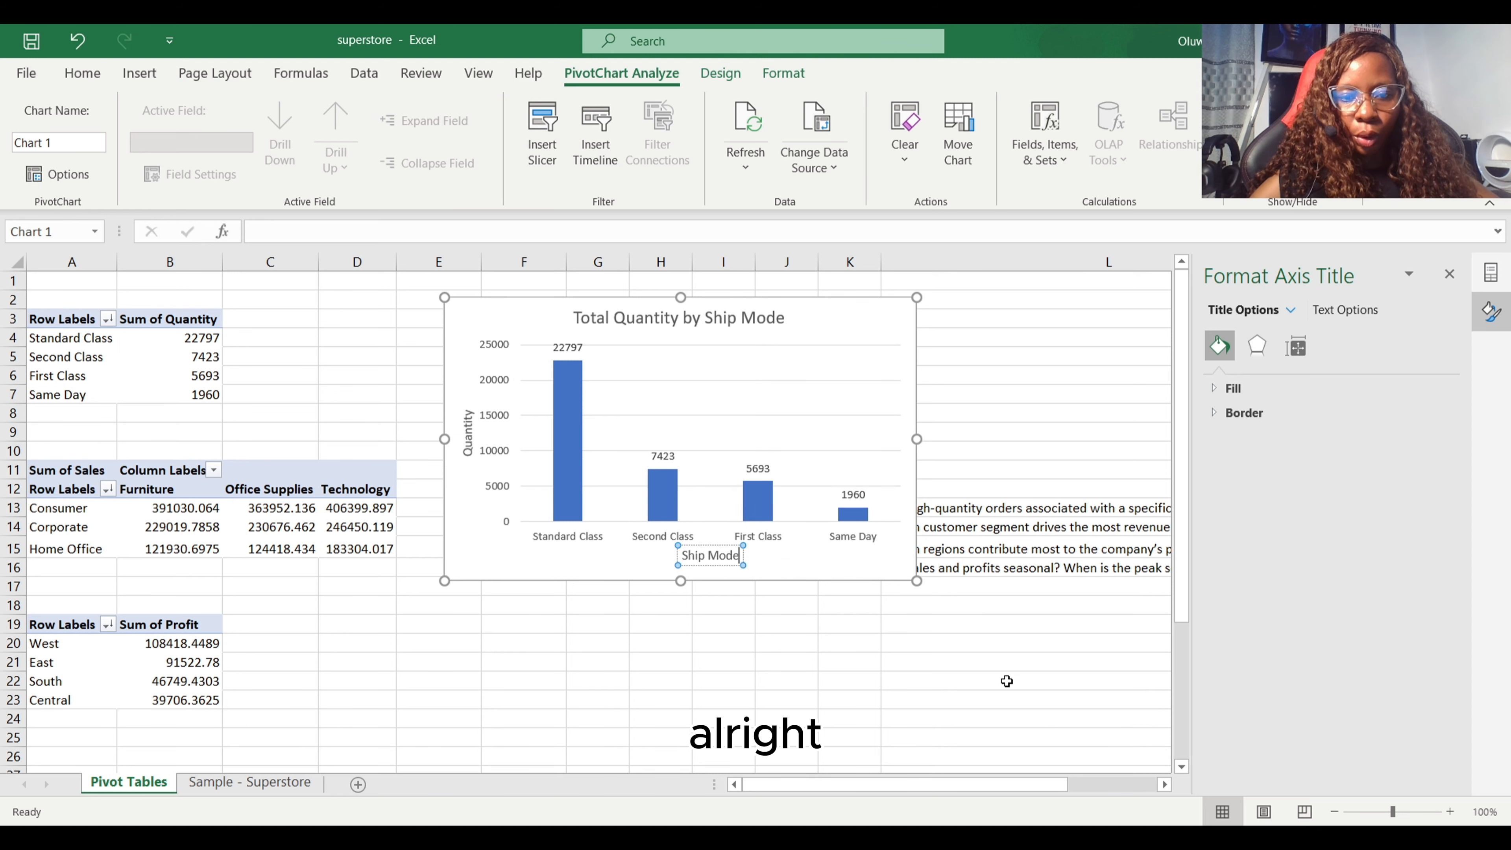
pyautogui.click(1006, 680)
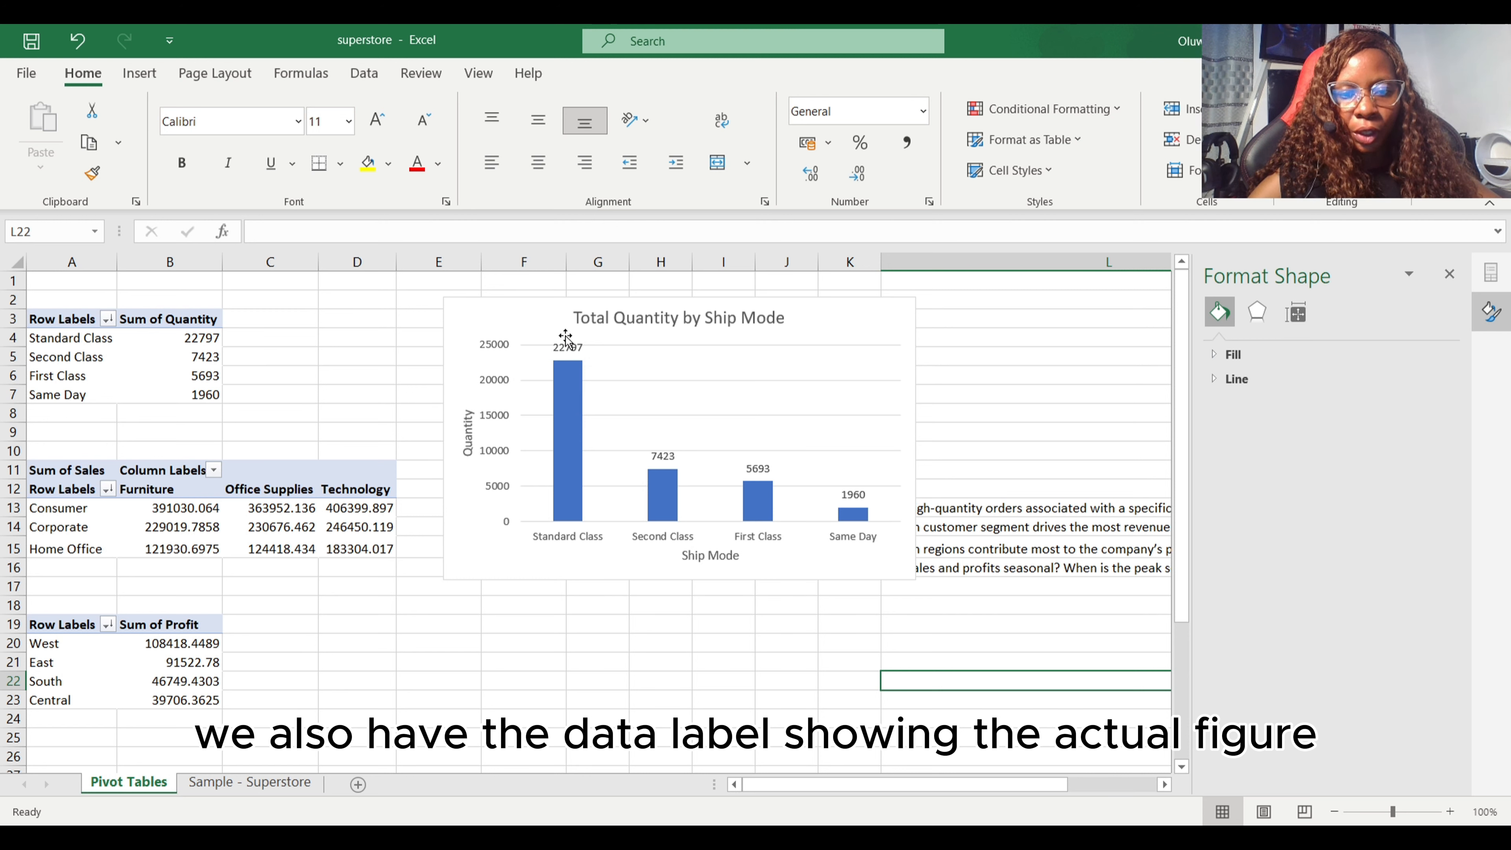
# Step: Try the Inside End position for the ship mode chart's data labels and remove the data labels
pyautogui.click(909, 333)
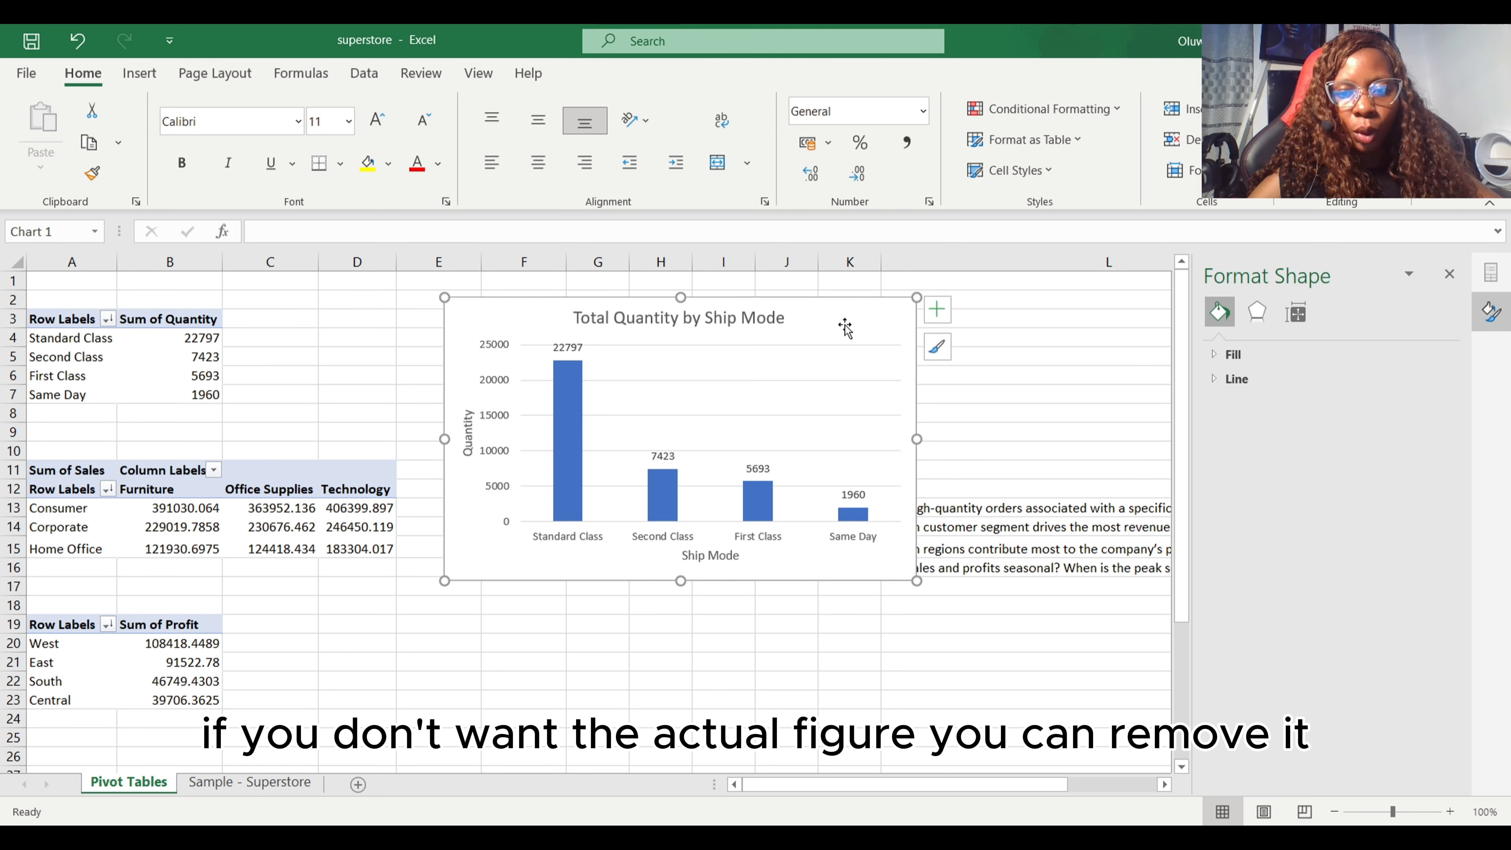
pyautogui.click(951, 310)
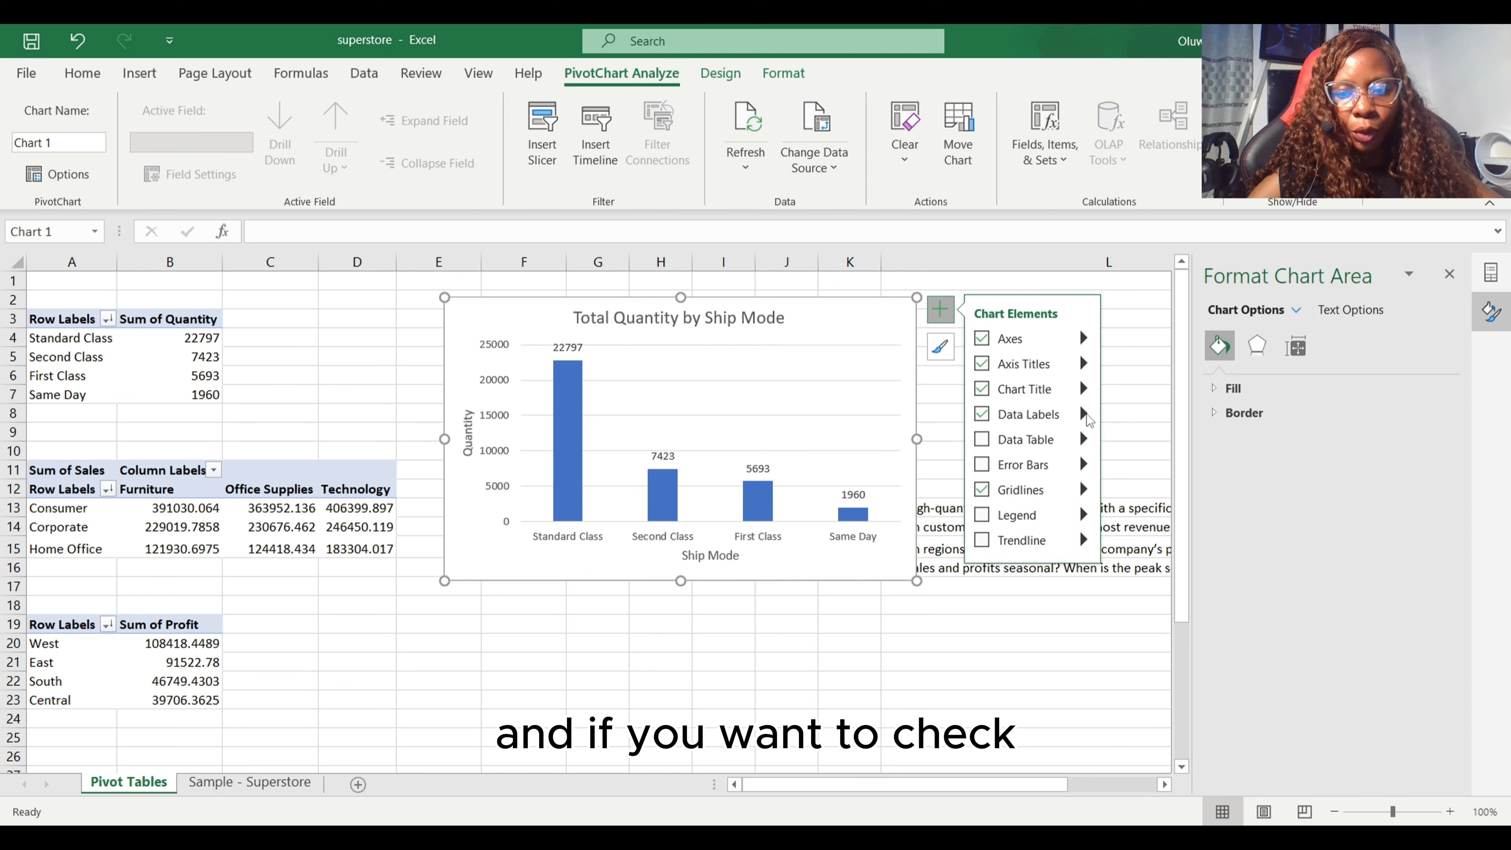
pyautogui.click(1085, 415)
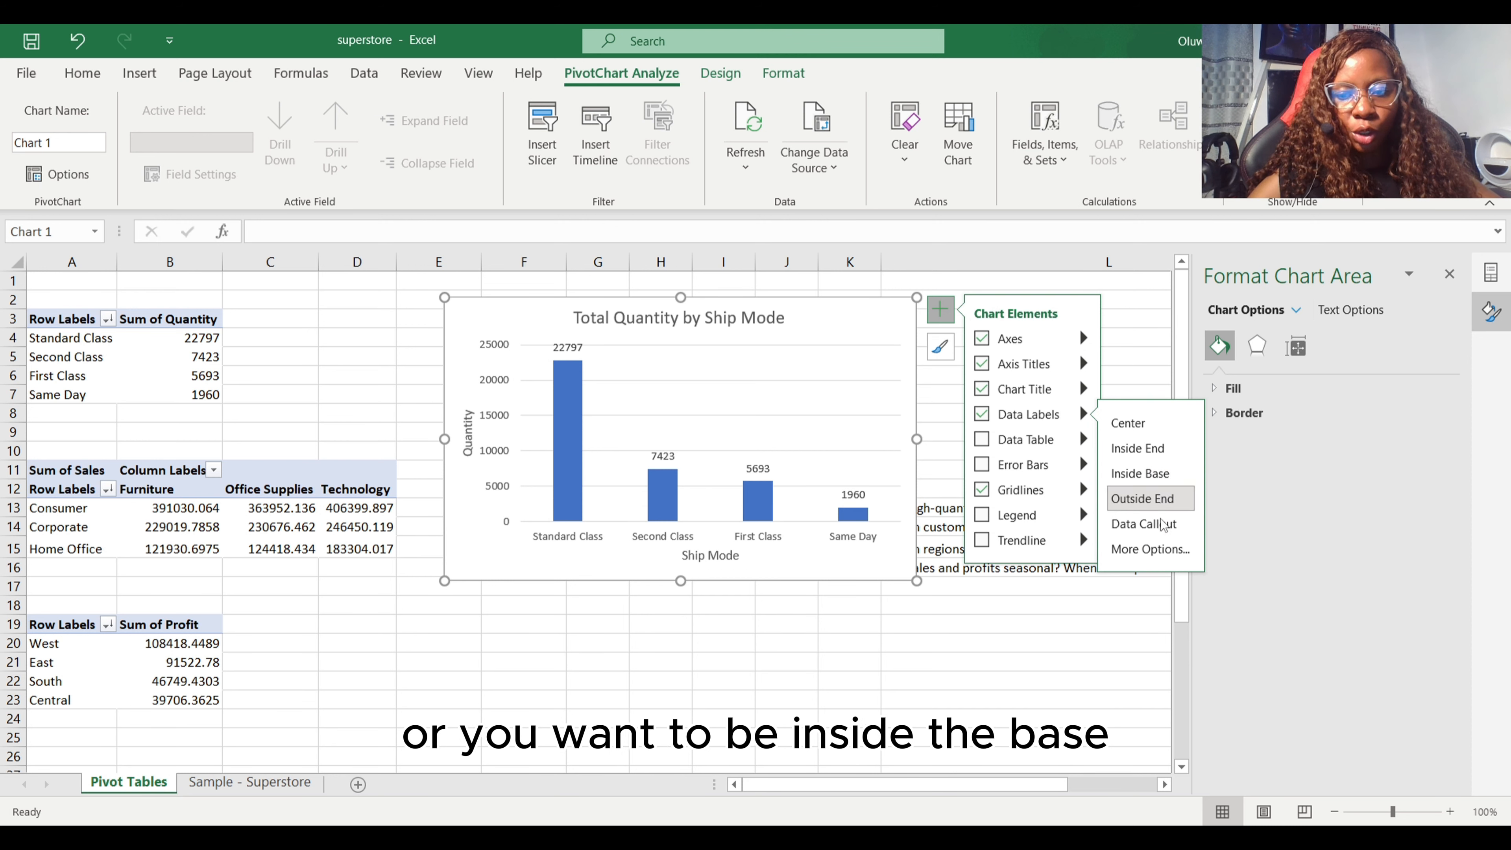
pyautogui.click(1142, 446)
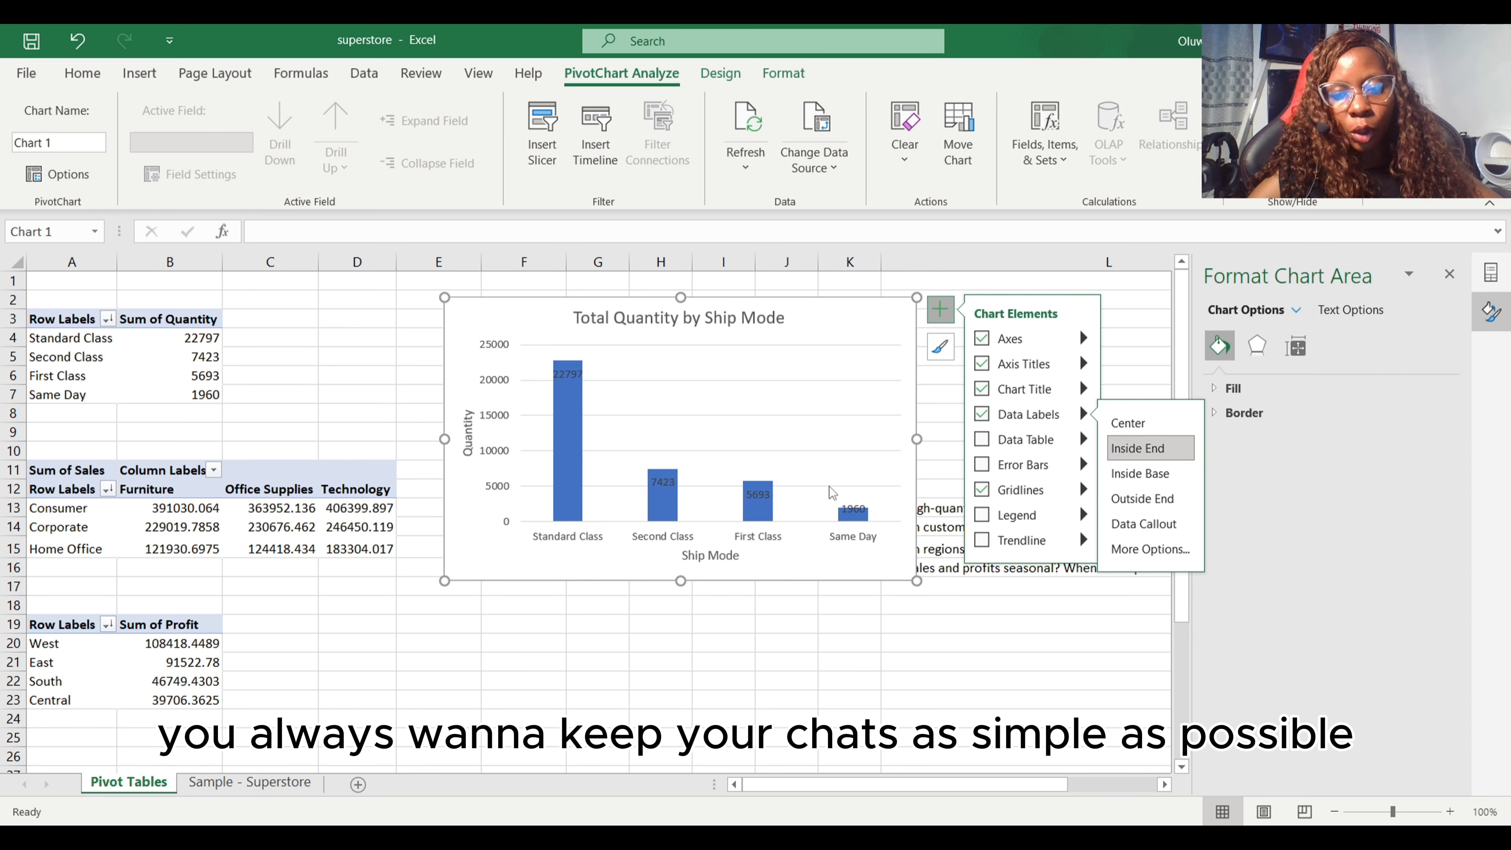
pyautogui.click(983, 414)
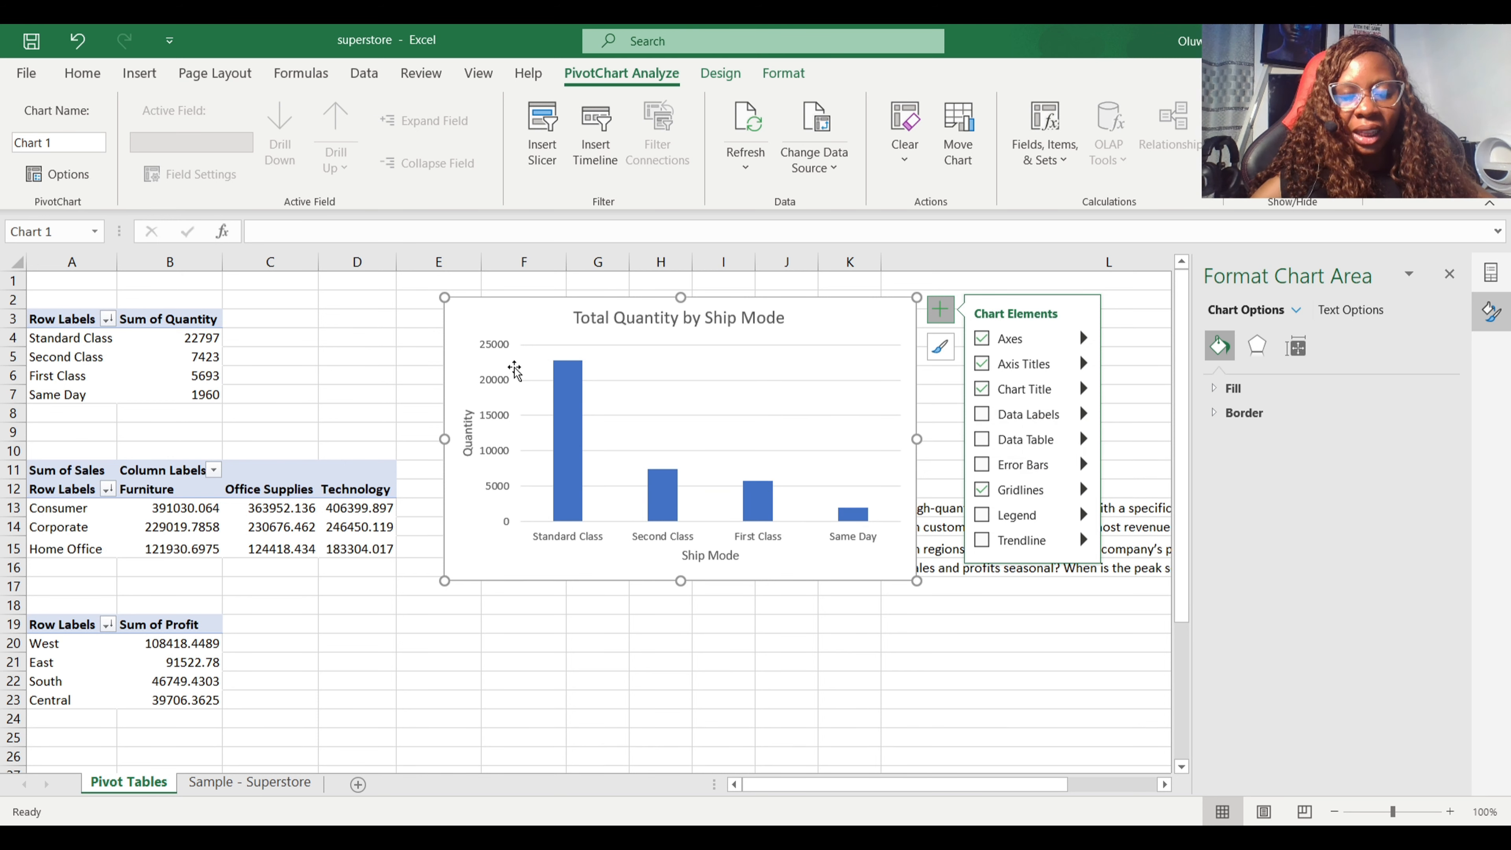
# Step: Set the font size of the quantity axis labels and the ship mode axis labels to 6
pyautogui.click(505, 351)
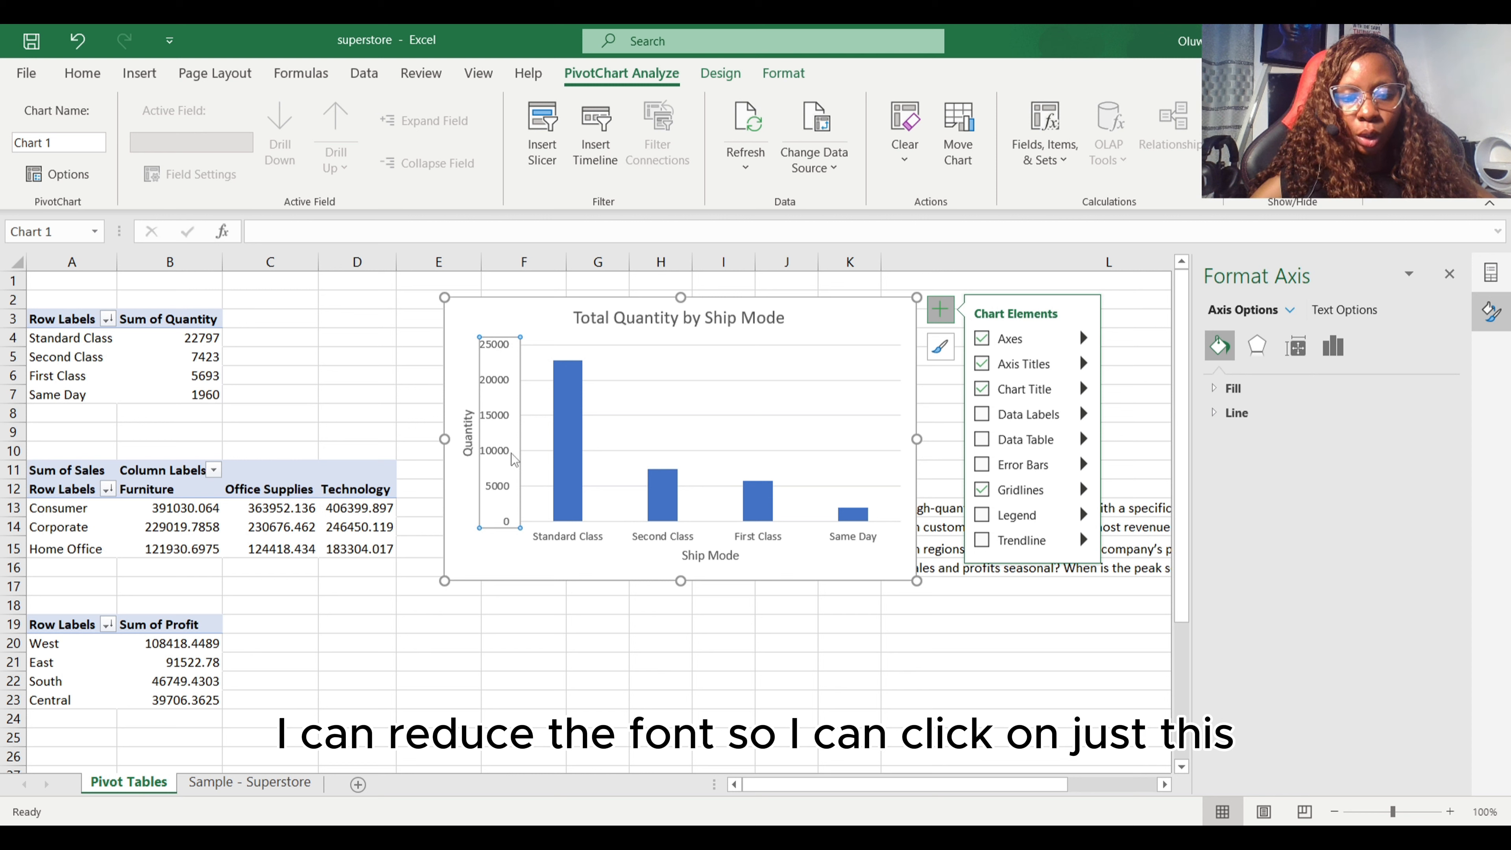
pyautogui.click(82, 73)
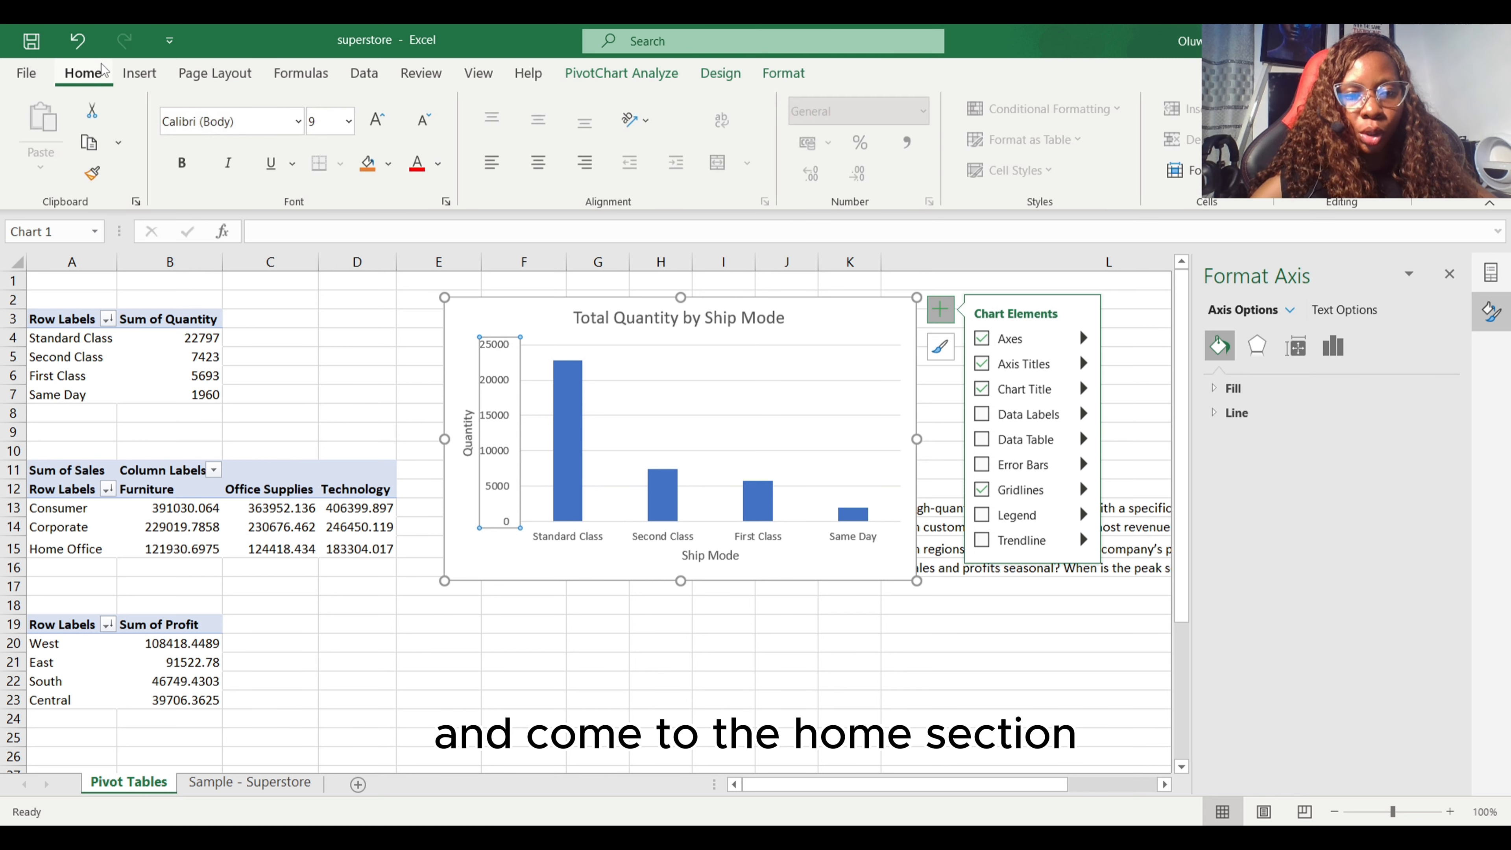
pyautogui.click(350, 122)
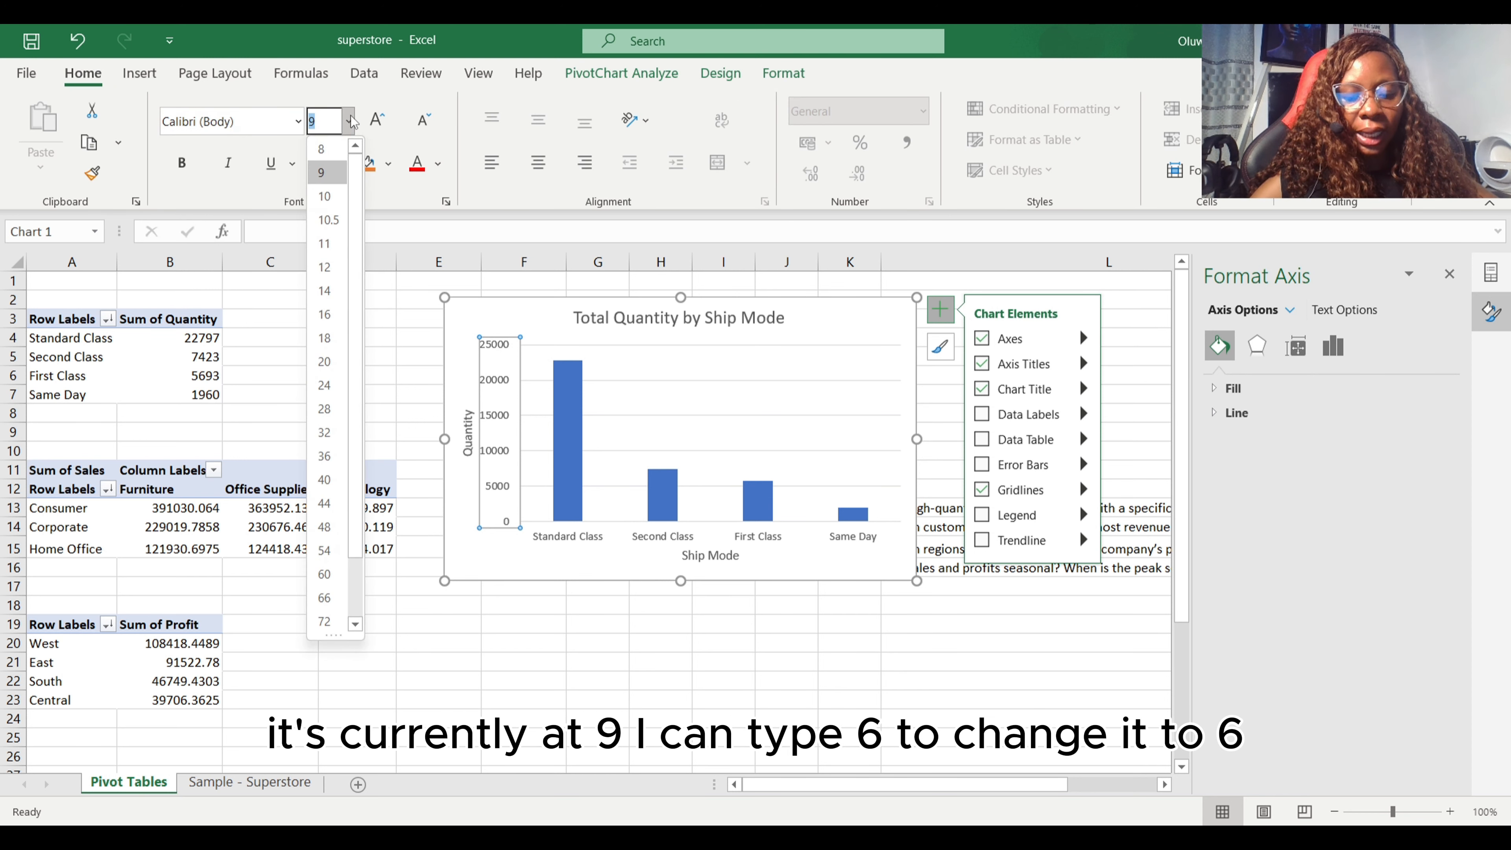
pyautogui.write('6')
pyautogui.press('Return')
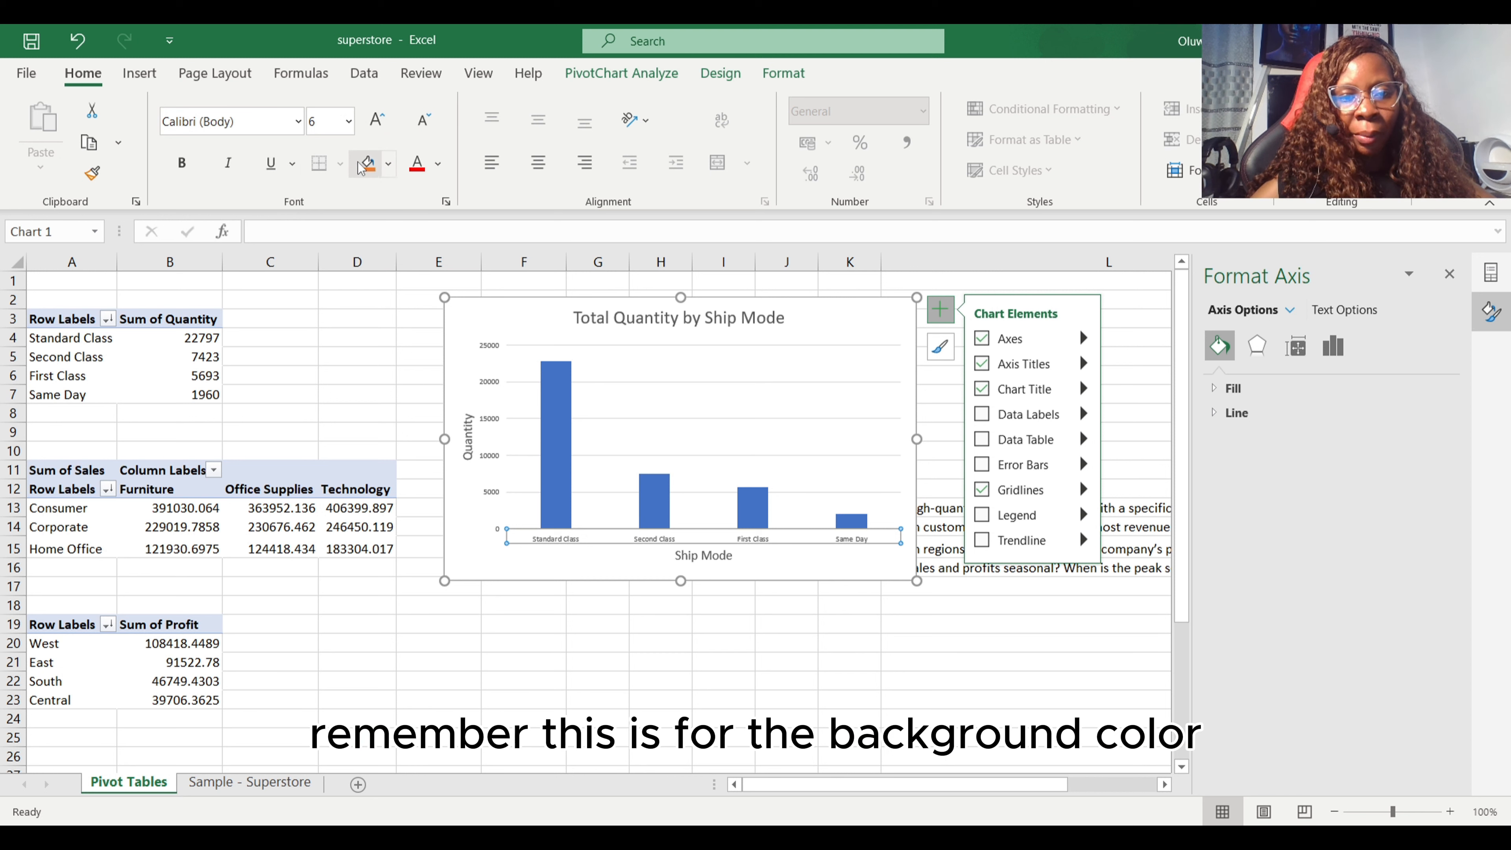
# Step: Examine the fill and font colour choices for the axis labels and look through the chart style gallery
pyautogui.click(389, 165)
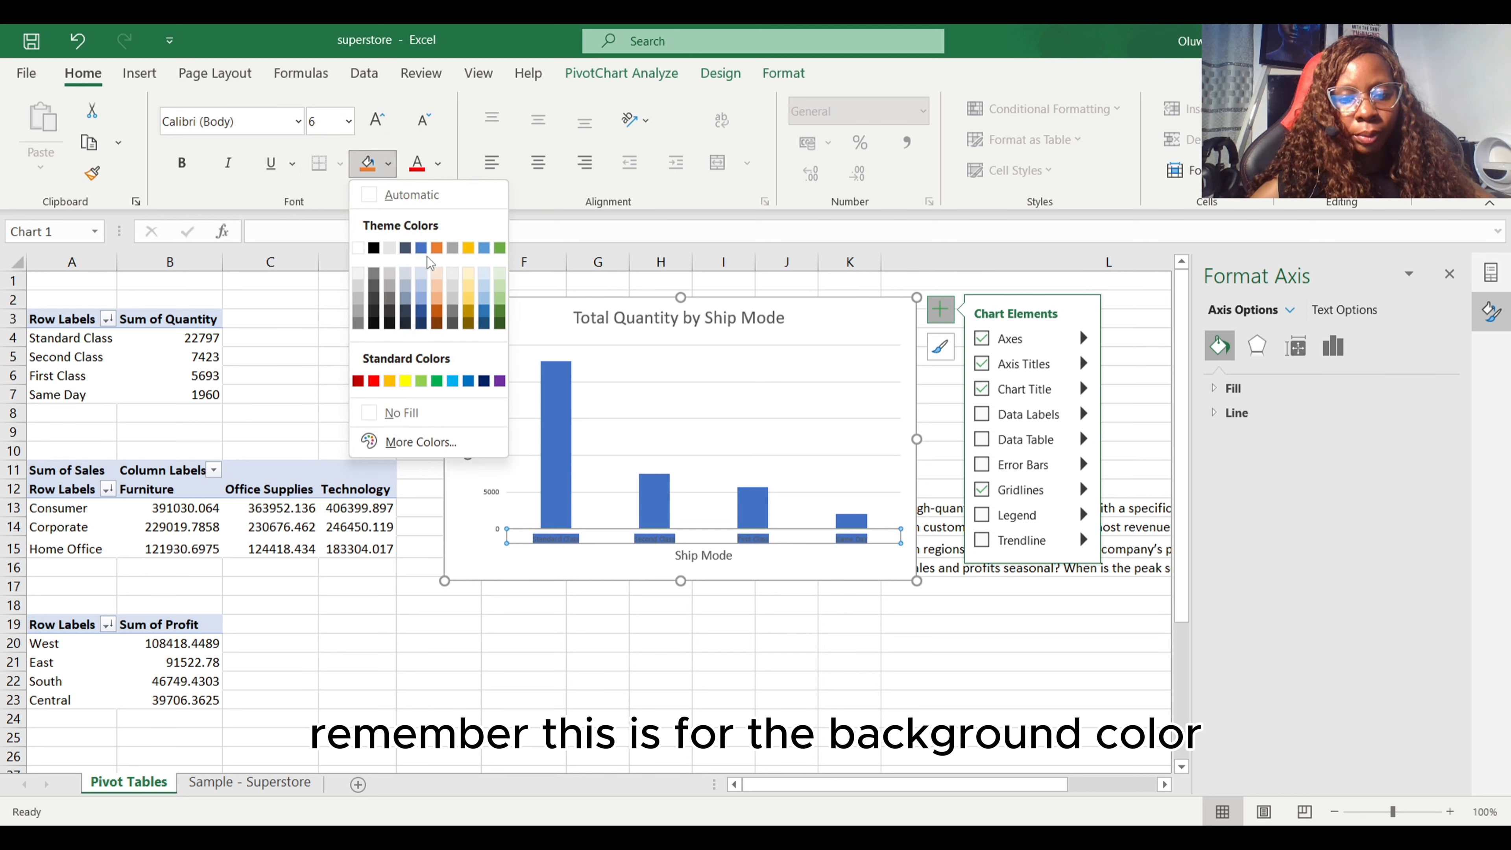
pyautogui.click(439, 164)
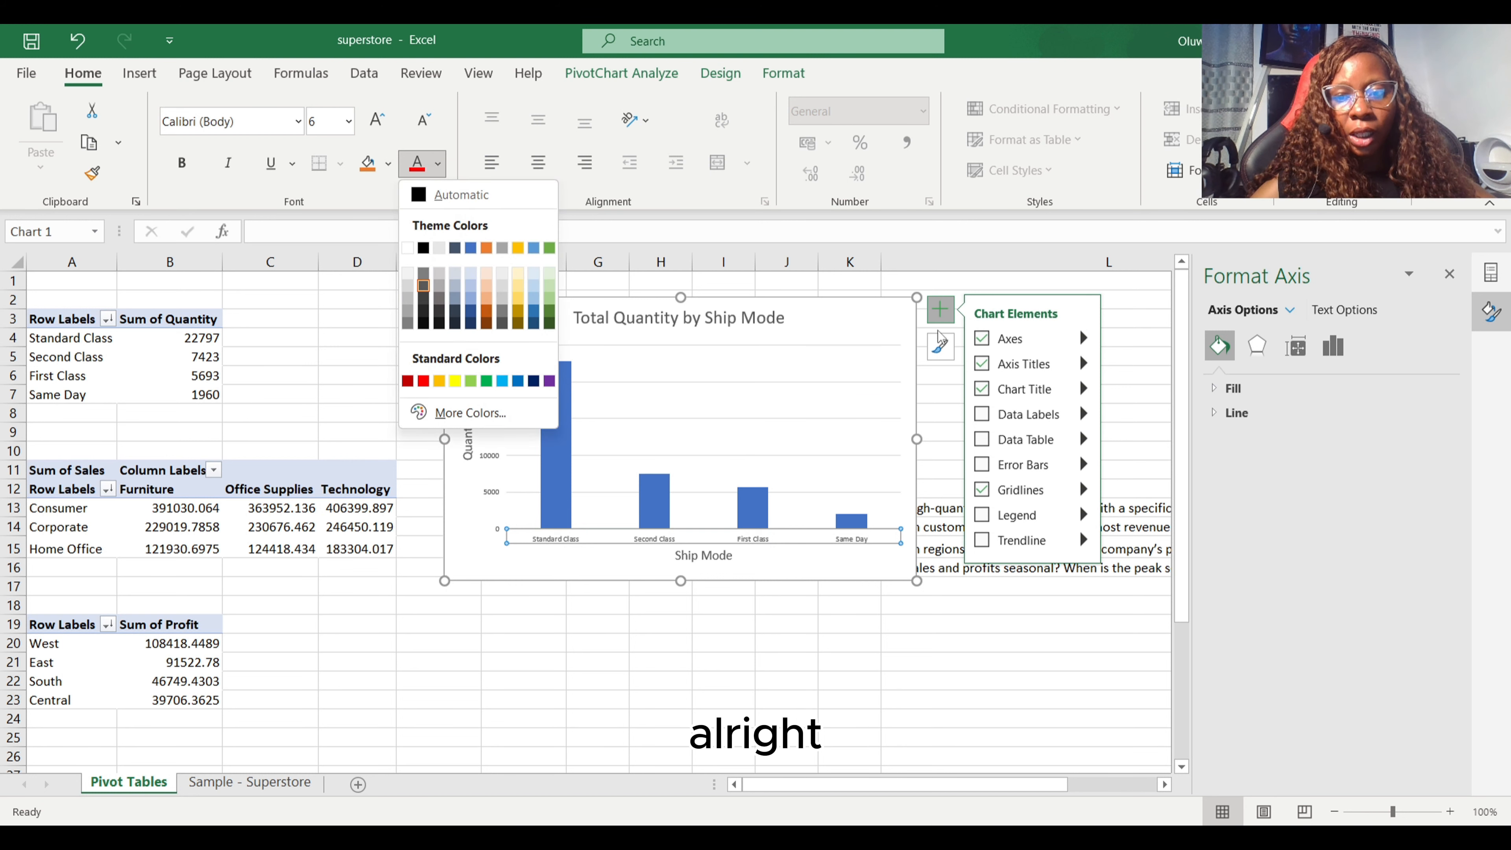
pyautogui.click(836, 309)
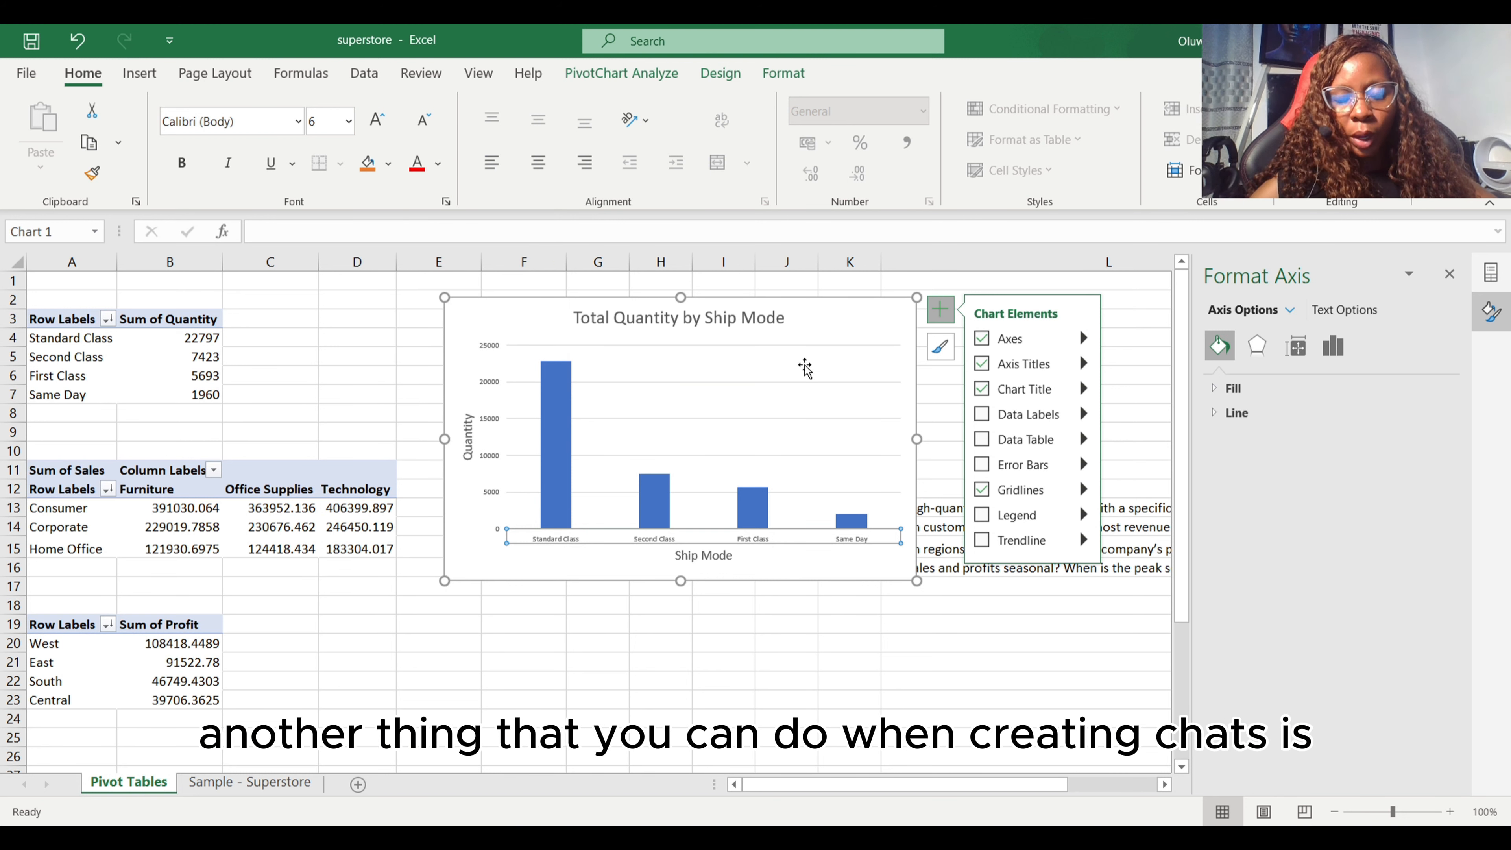
pyautogui.click(942, 350)
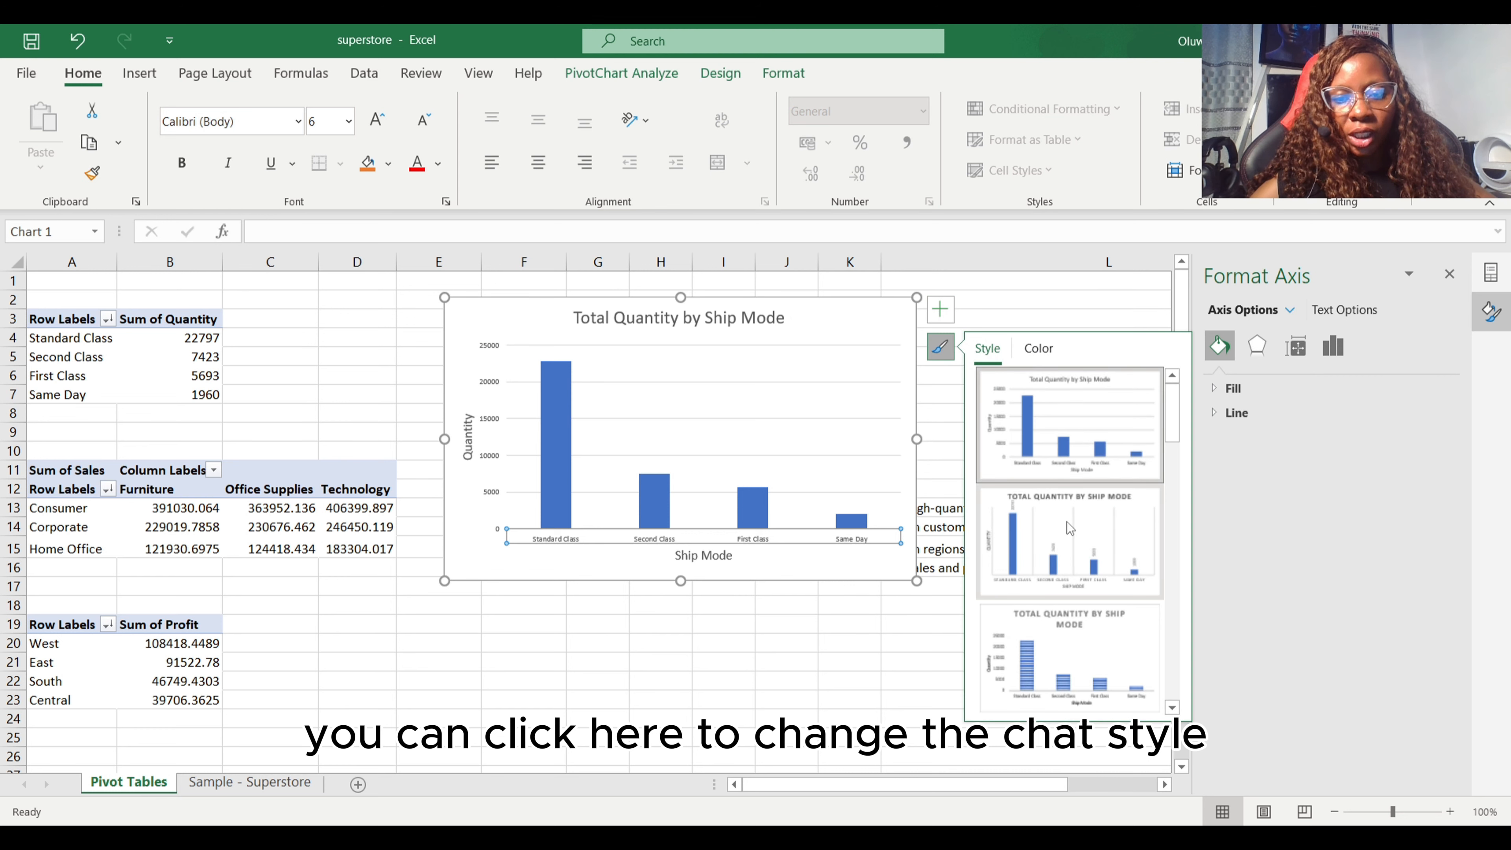
pyautogui.scroll(-4, 1067, 522)
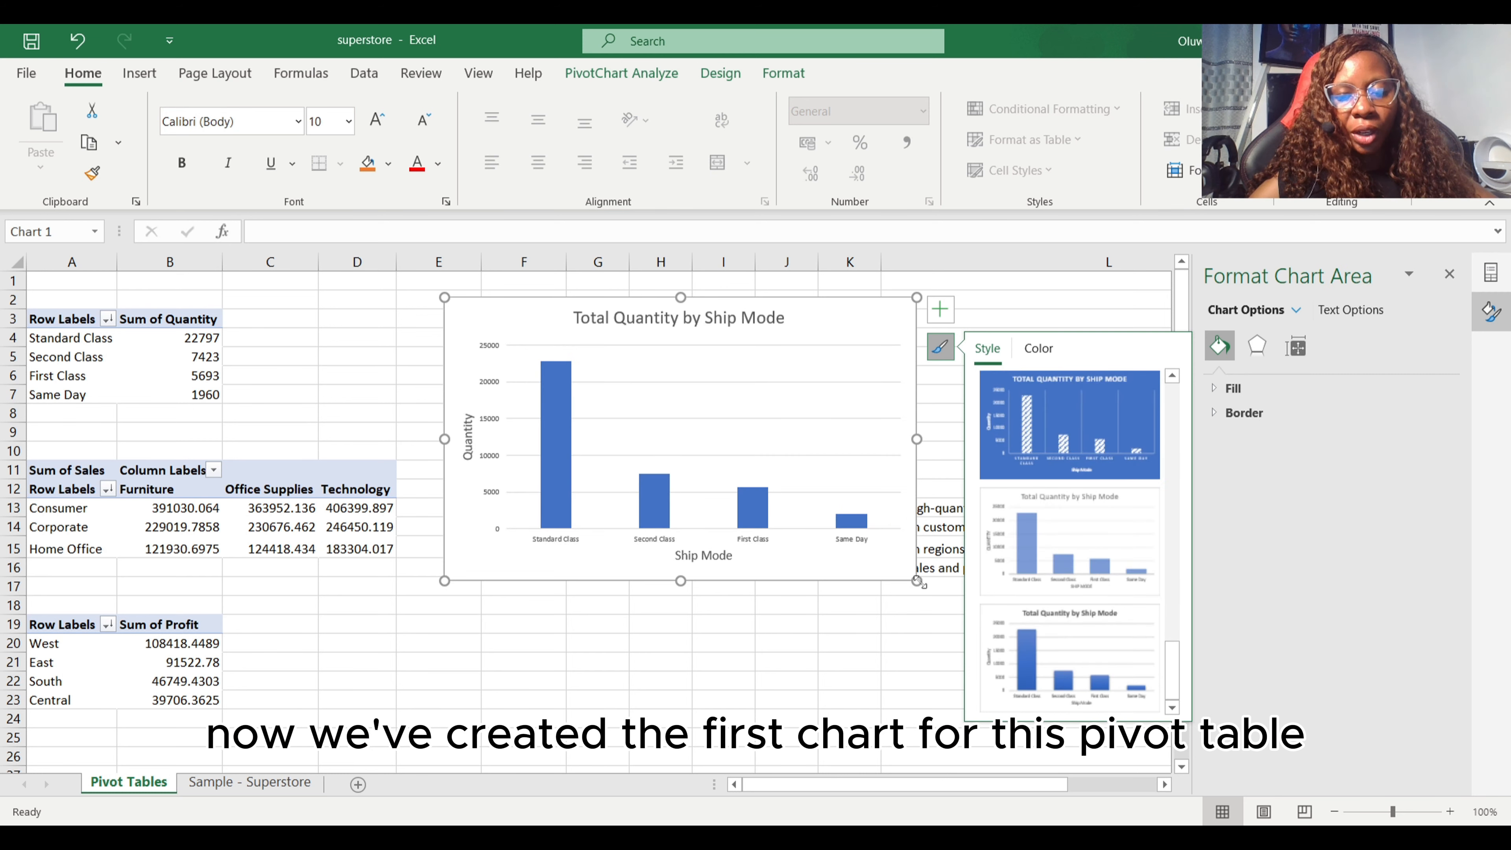
# Step: Shrink the ship mode chart to end around row 11 and move it up to start at row 1
pyautogui.click(824, 500)
pyautogui.moveTo(824, 500)
pyautogui.mouseDown()
pyautogui.moveTo(802, 449)
pyautogui.moveTo(821, 473)
pyautogui.mouseUp()
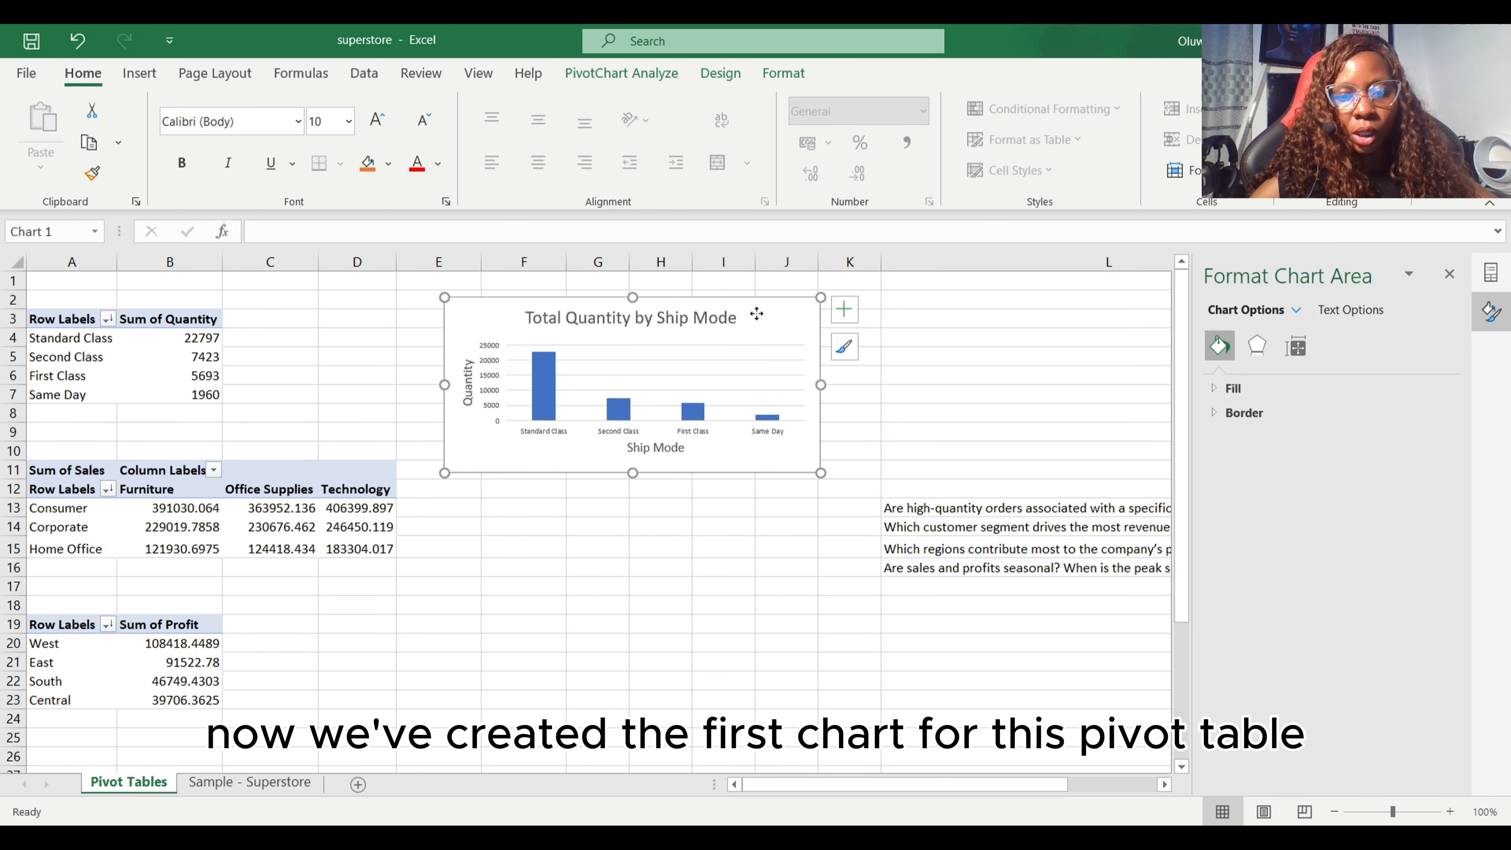
pyautogui.moveTo(756, 314); pyautogui.dragTo(605, 265)
# Step: Insert a clustered column pivot chart from the pivot table of sales by segment and category
pyautogui.click(63, 469)
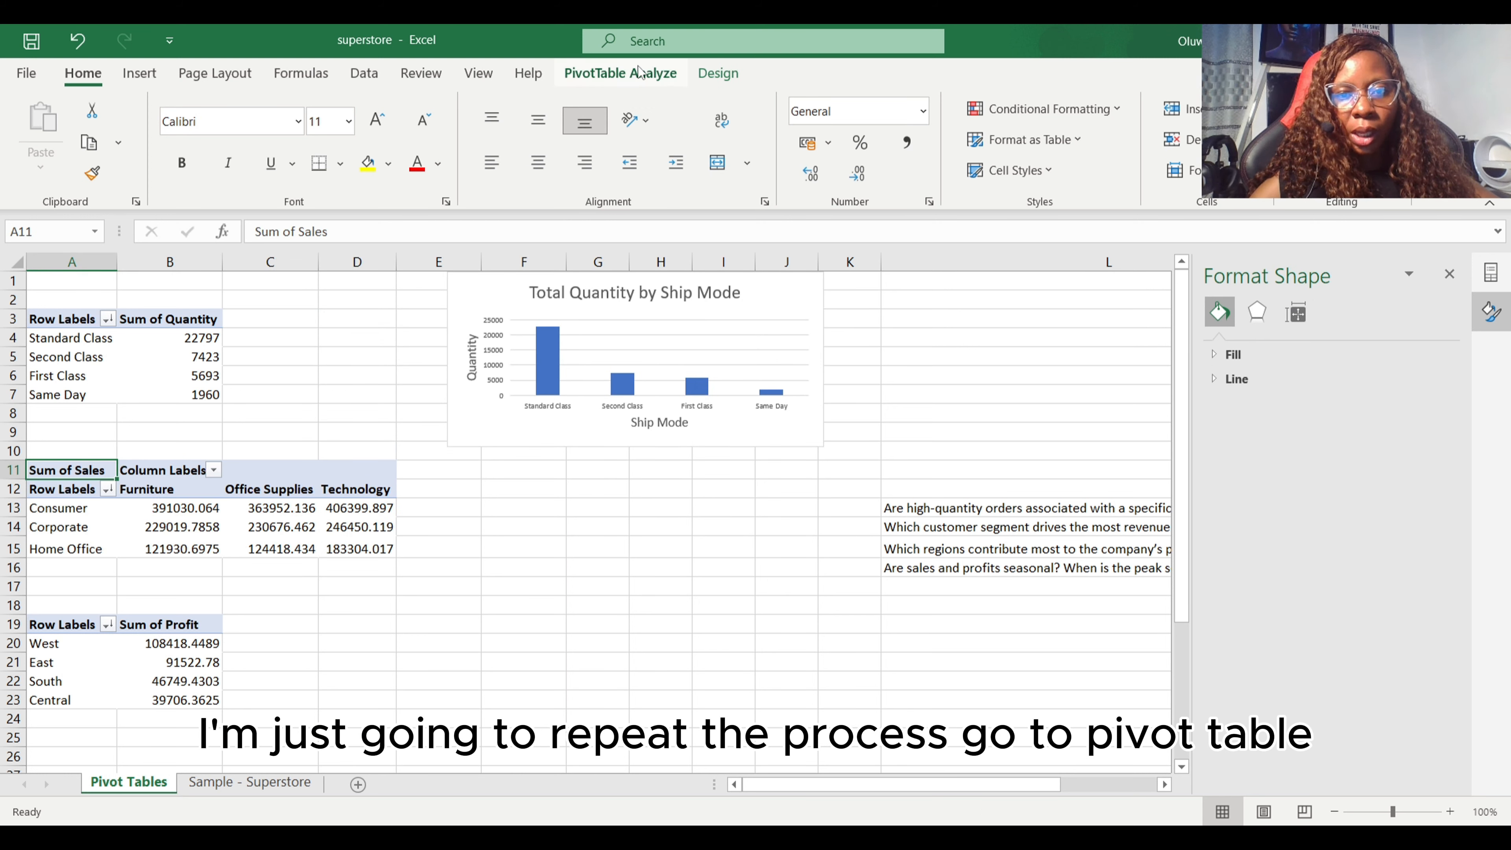
pyautogui.click(620, 73)
pyautogui.click(1177, 141)
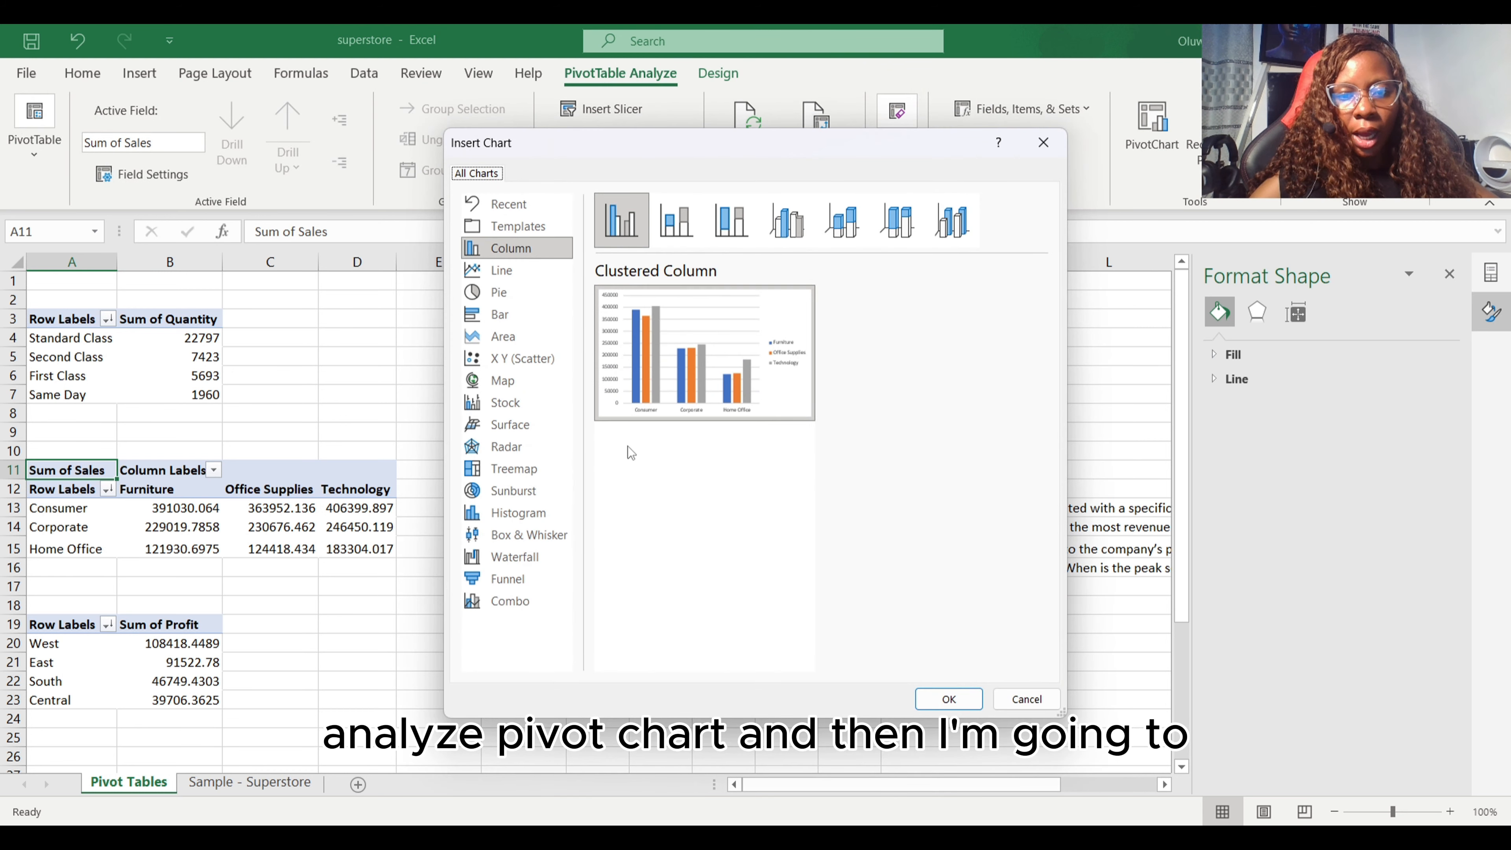
pyautogui.moveTo(704, 325)
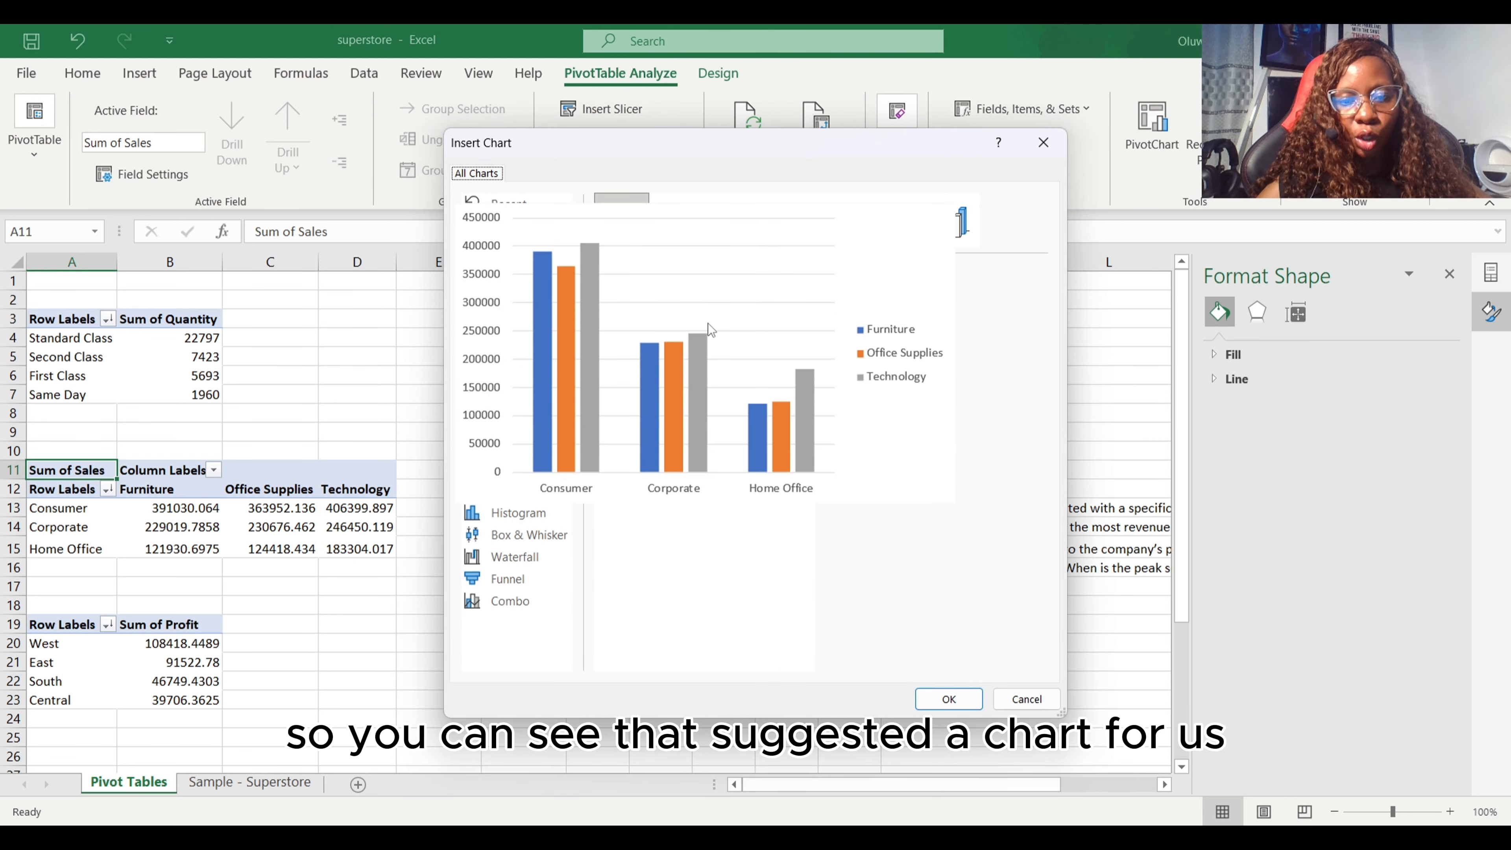
pyautogui.click(952, 698)
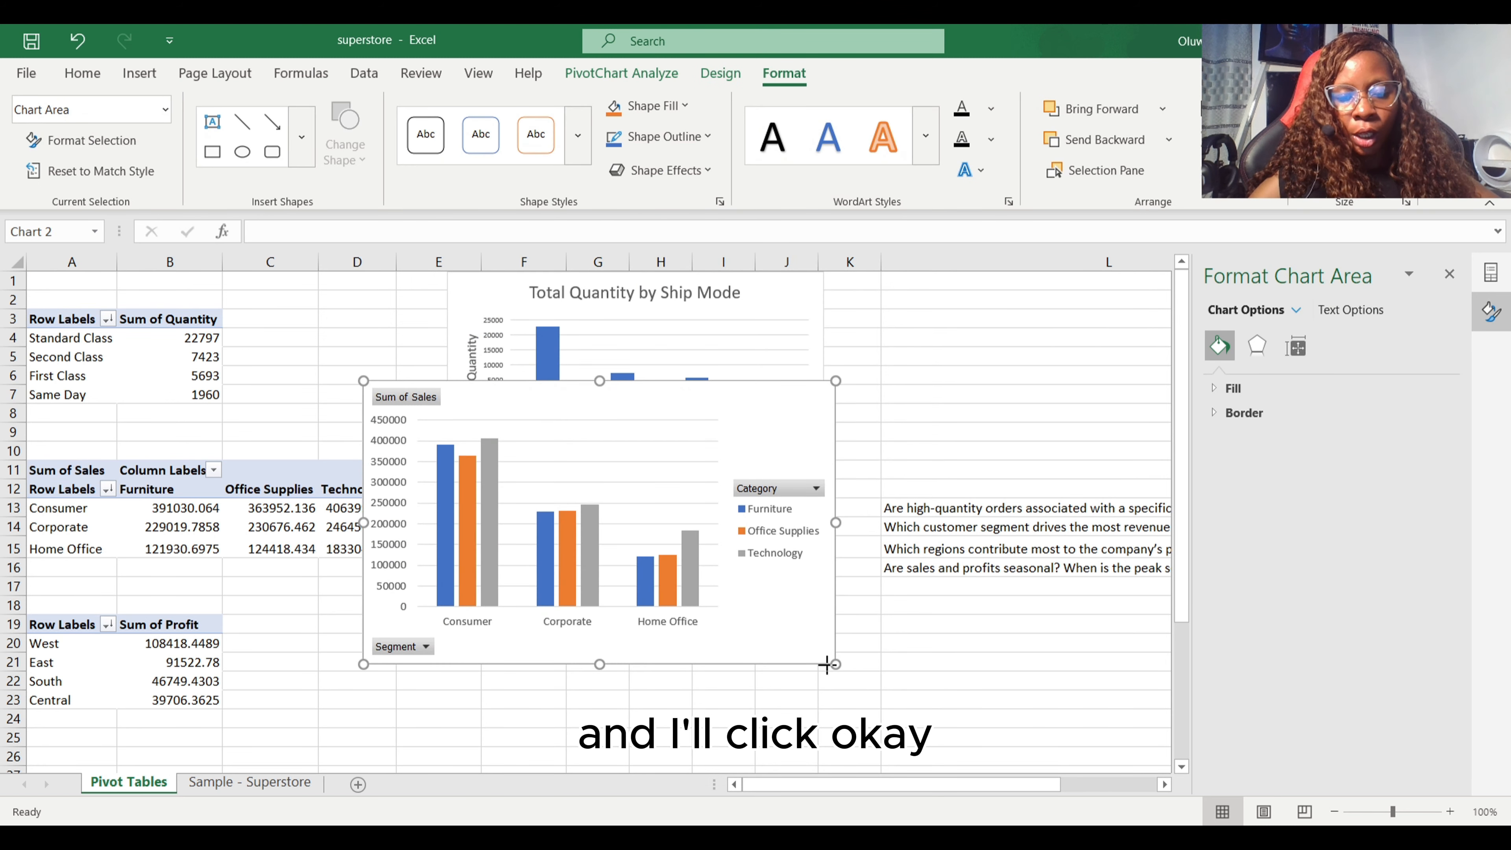
# Step: Shrink the segment sales chart and move it below the ship mode chart so it spans about rows 11 to 23
pyautogui.moveTo(836, 664); pyautogui.dragTo(707, 622)
pyautogui.moveTo(596, 401); pyautogui.dragTo(731, 480)
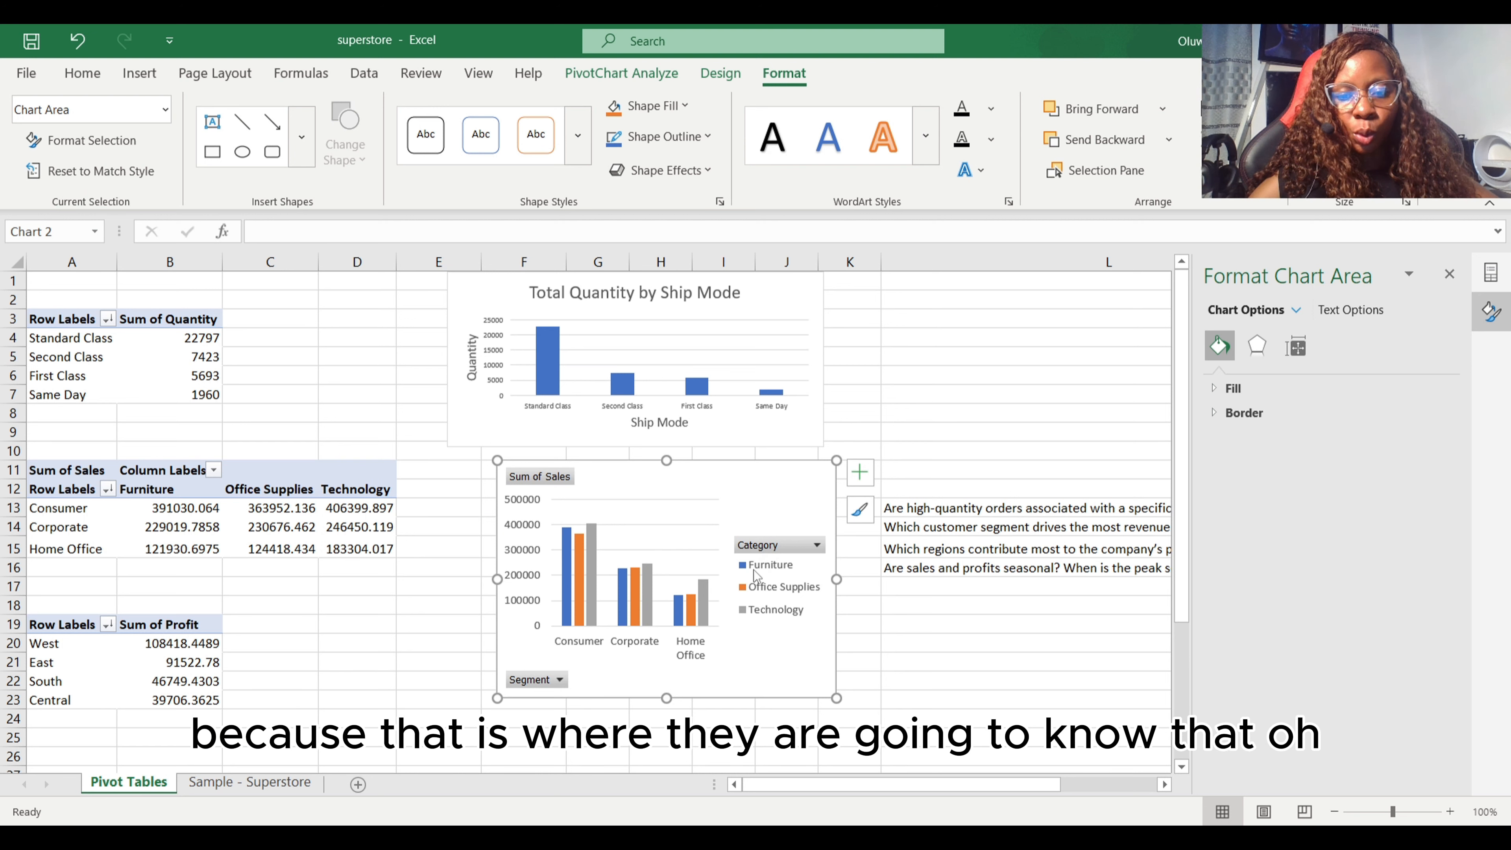
pyautogui.moveTo(576, 613)
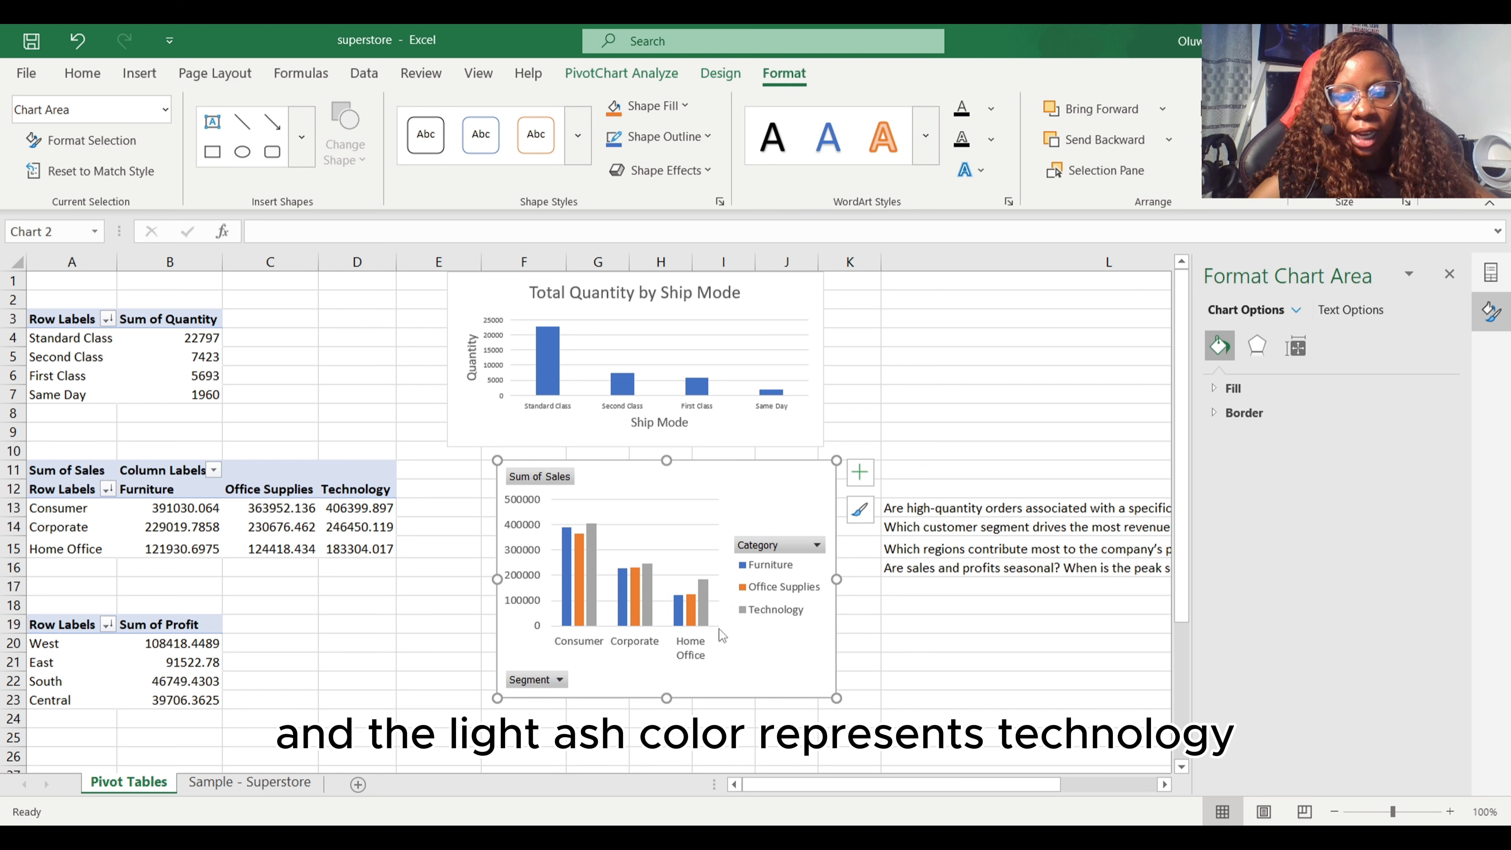
# Step: Insert a pie pivot chart from the pivot table of profit by region
pyautogui.click(70, 624)
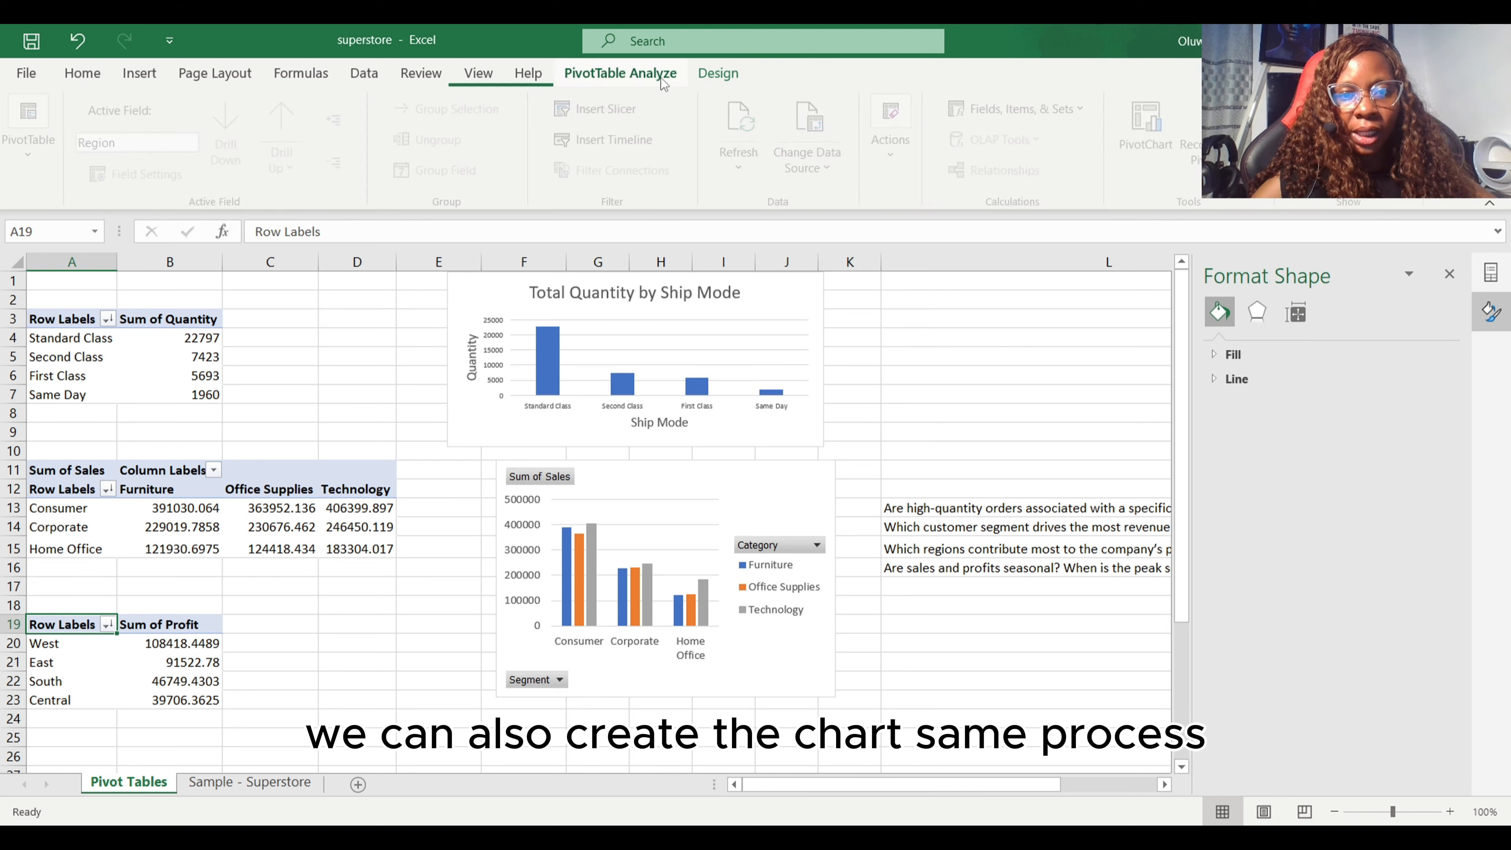
pyautogui.click(620, 73)
pyautogui.click(1151, 122)
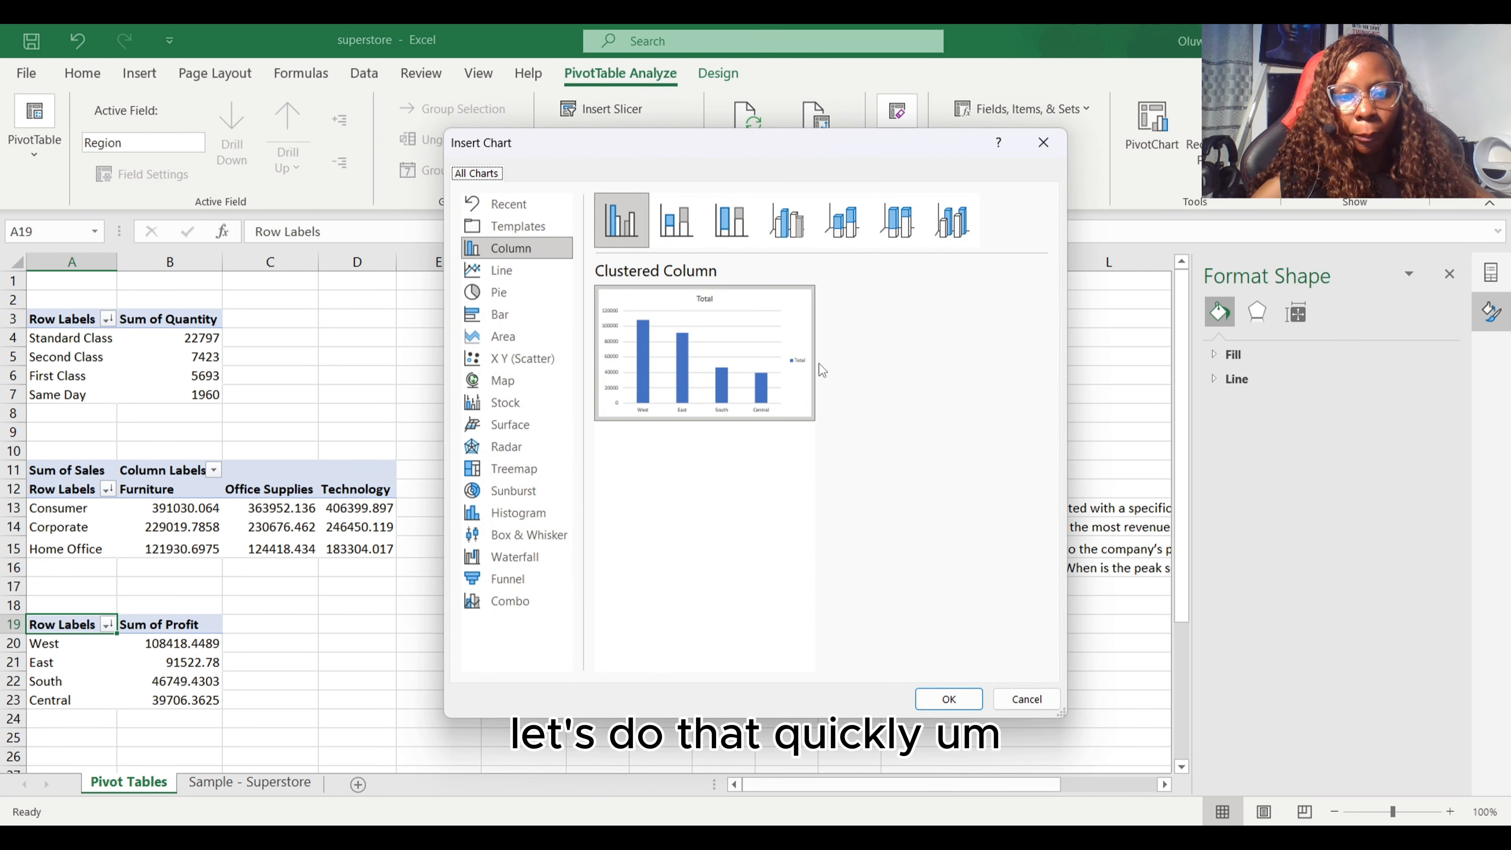
pyautogui.click(517, 298)
pyautogui.moveTo(728, 388)
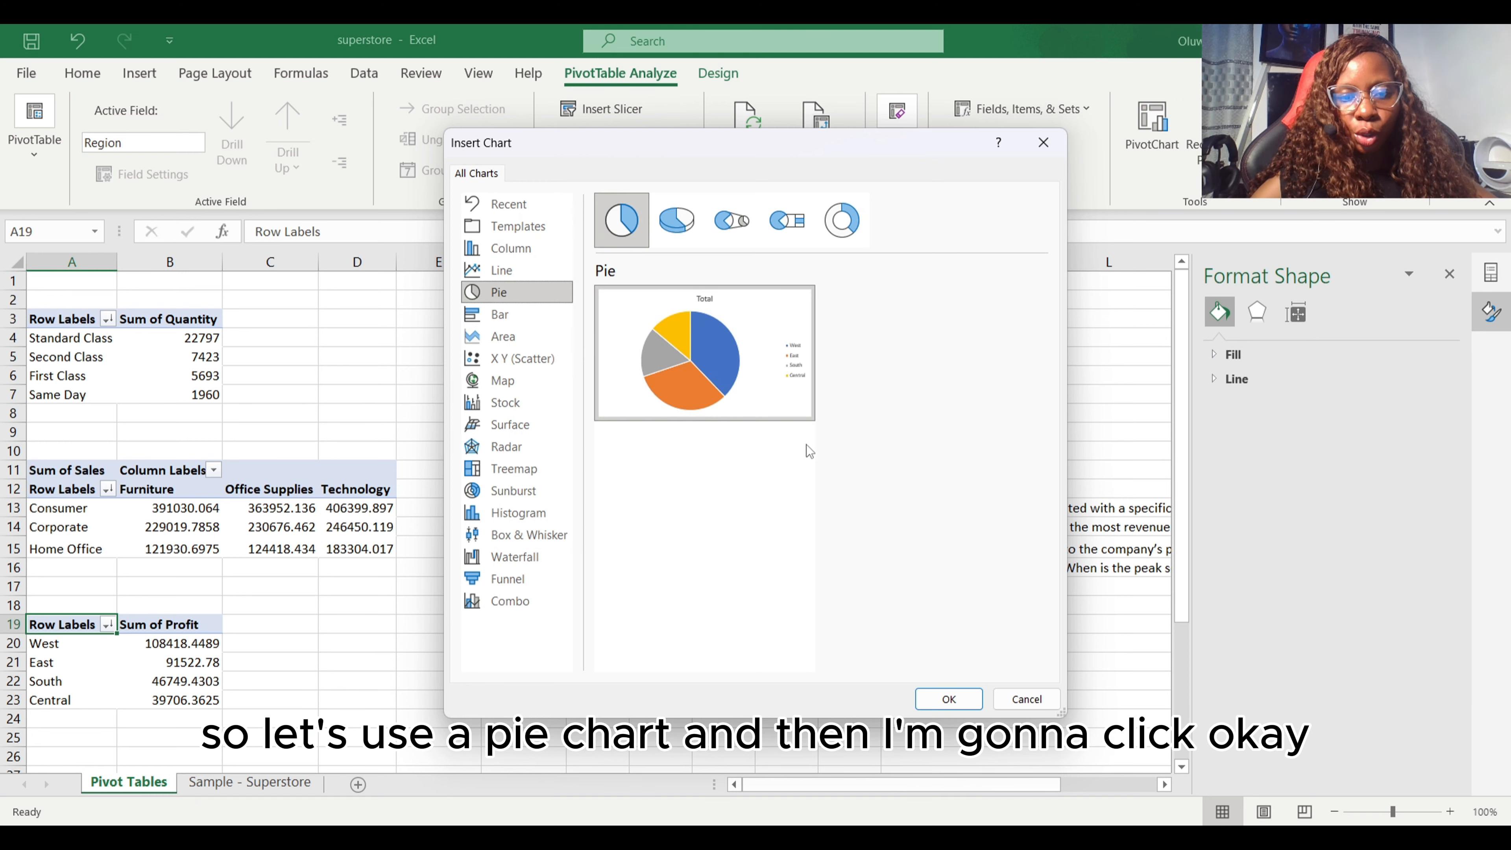
pyautogui.click(948, 699)
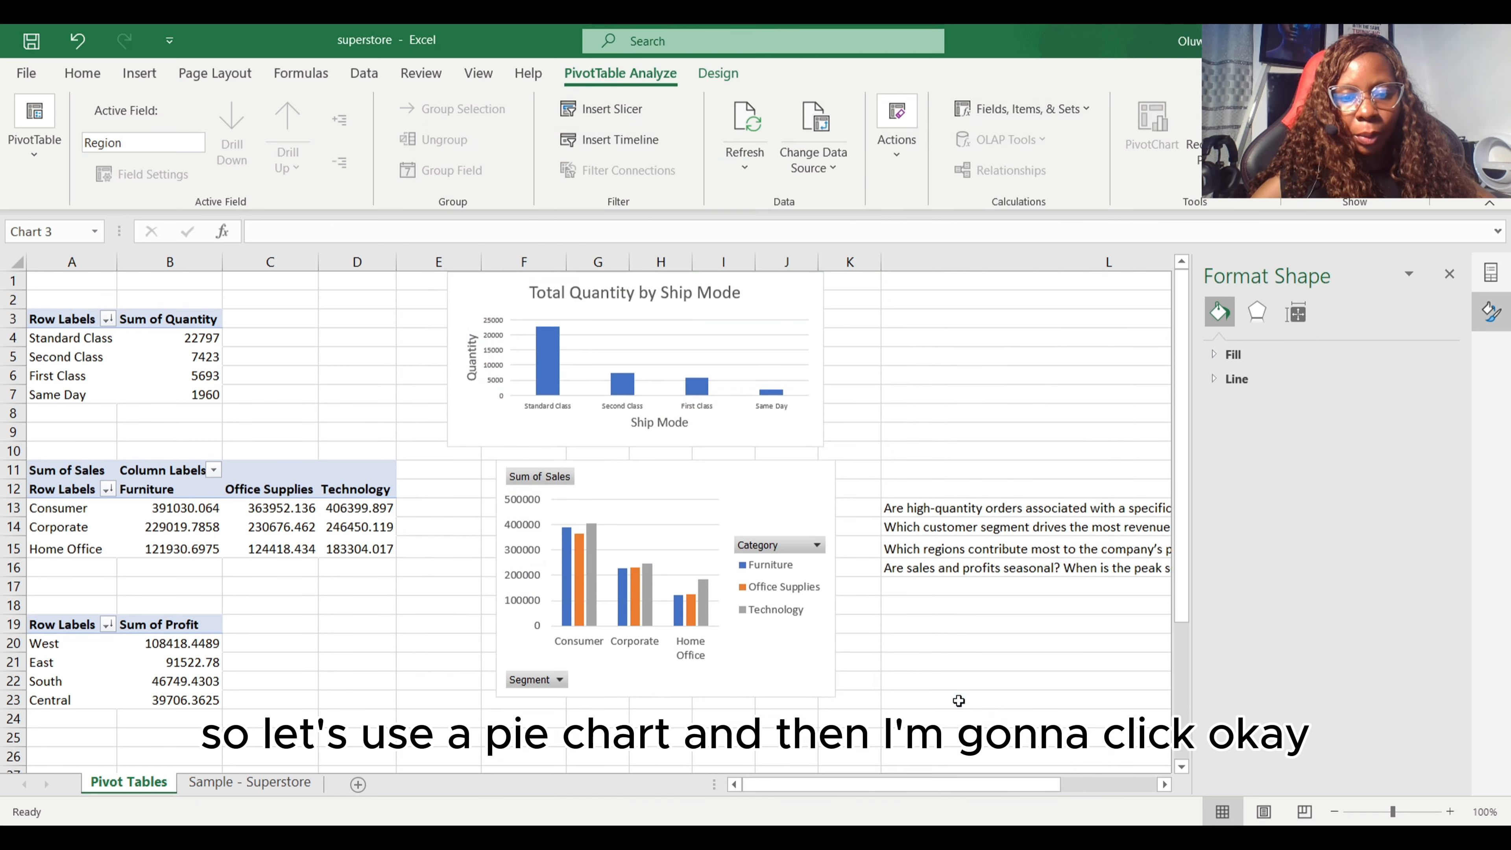
# Step: Narrow the regional profit pie chart and move it down beside the segment sales chart, starting at about row 19
pyautogui.moveTo(715, 513); pyautogui.dragTo(647, 532)
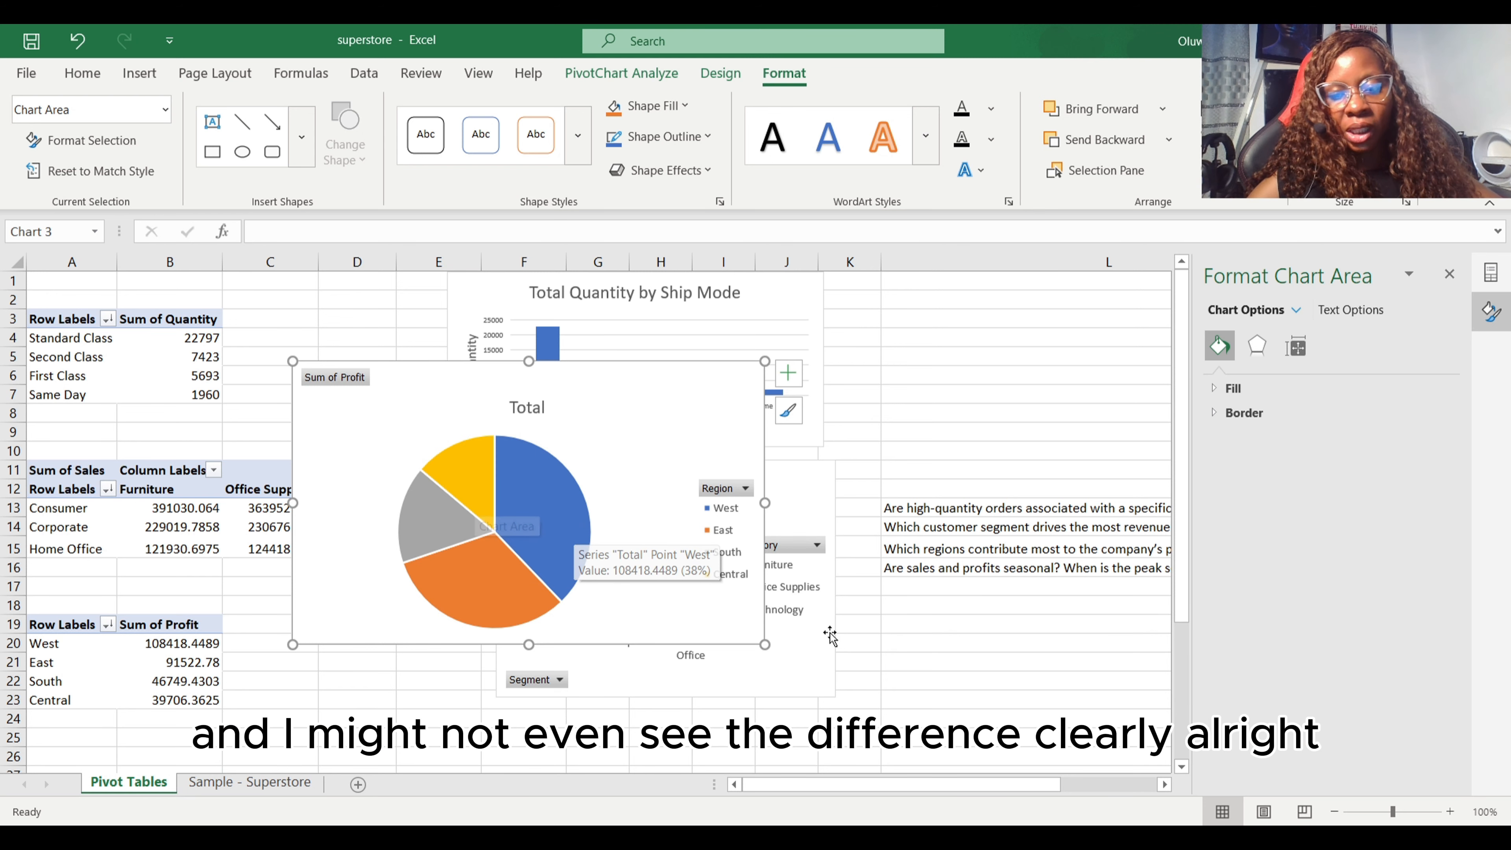
pyautogui.moveTo(769, 642); pyautogui.dragTo(611, 630)
pyautogui.moveTo(540, 414); pyautogui.dragTo(382, 678)
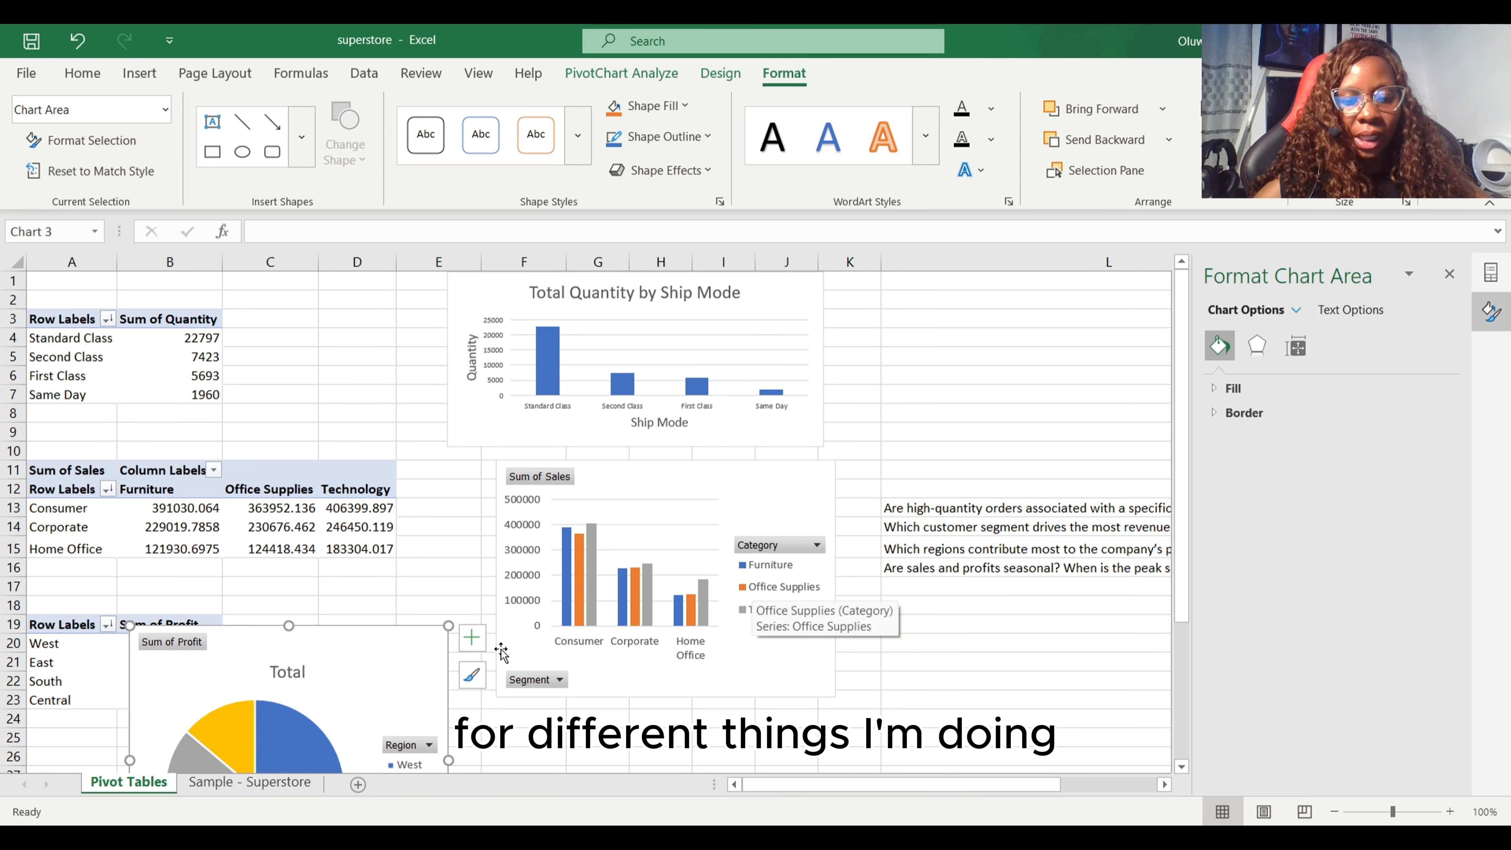
# Step: Add a new worksheet after the Pivot Tables sheet and rename it Charts
pyautogui.click(240, 785)
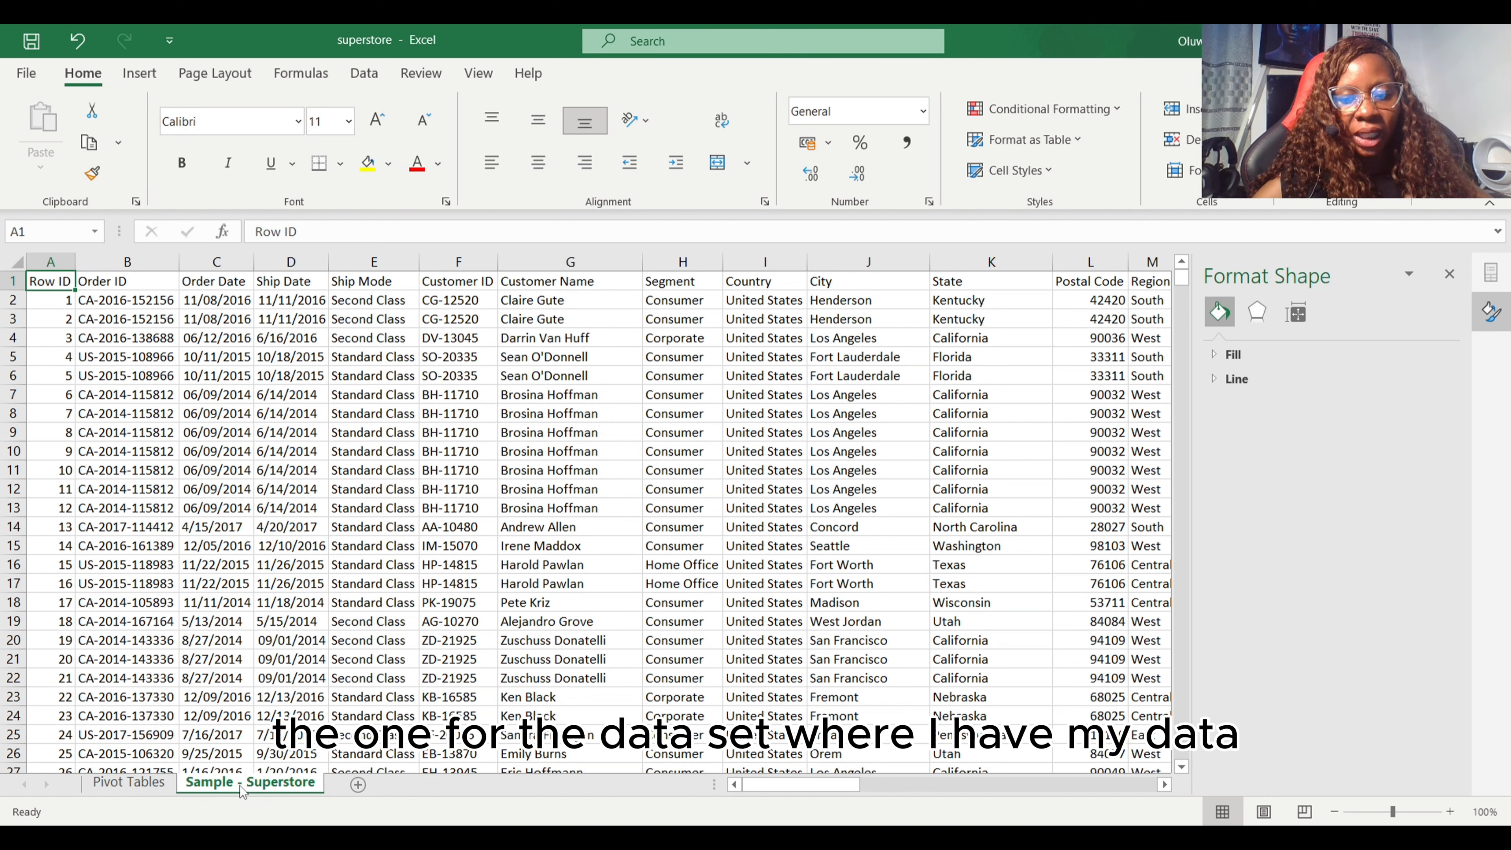
pyautogui.click(129, 782)
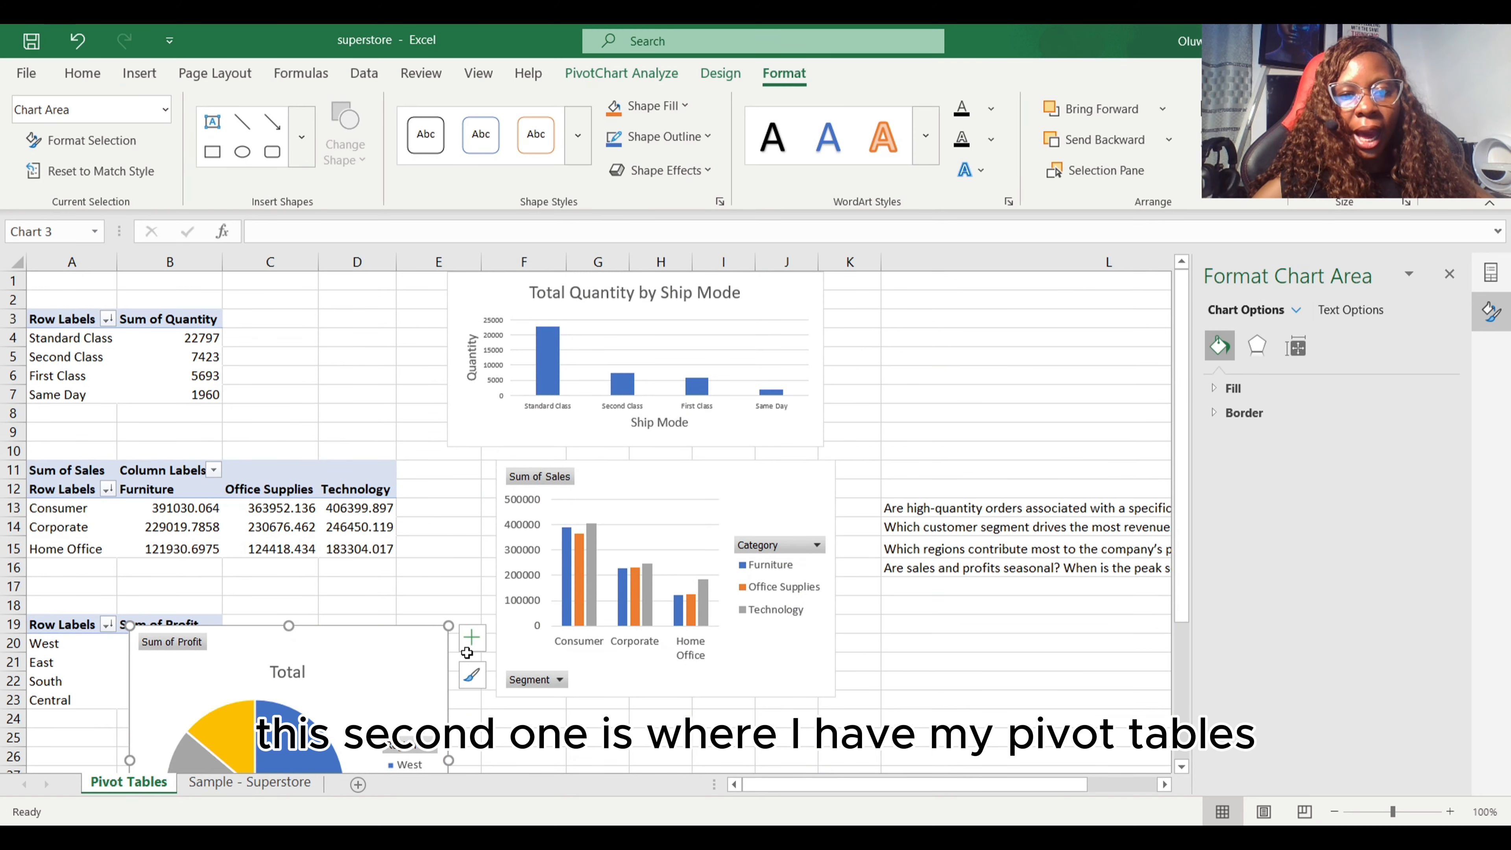
pyautogui.click(357, 785)
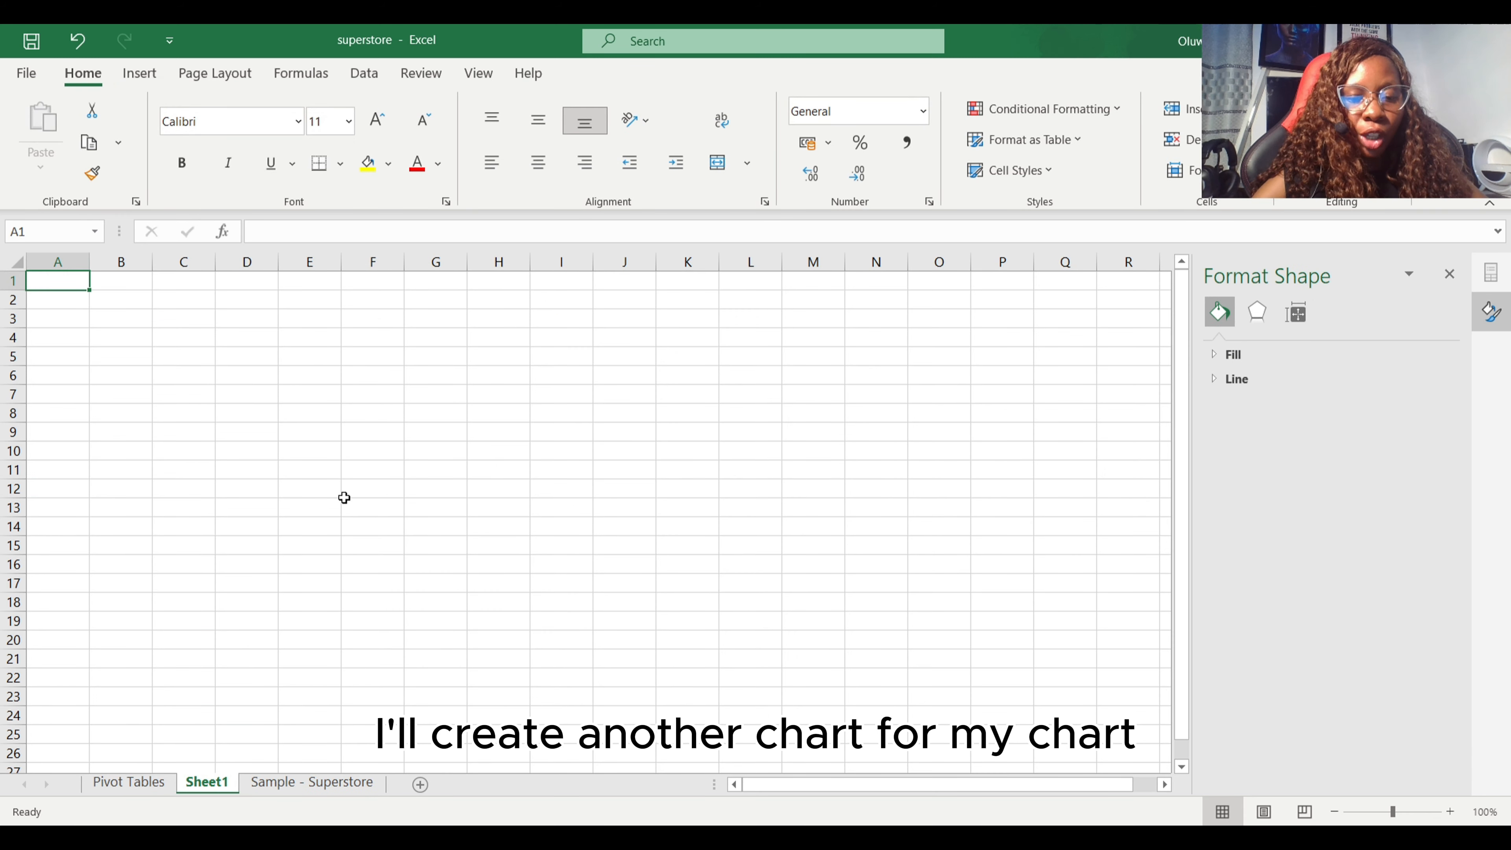
pyautogui.doubleClick(220, 781)
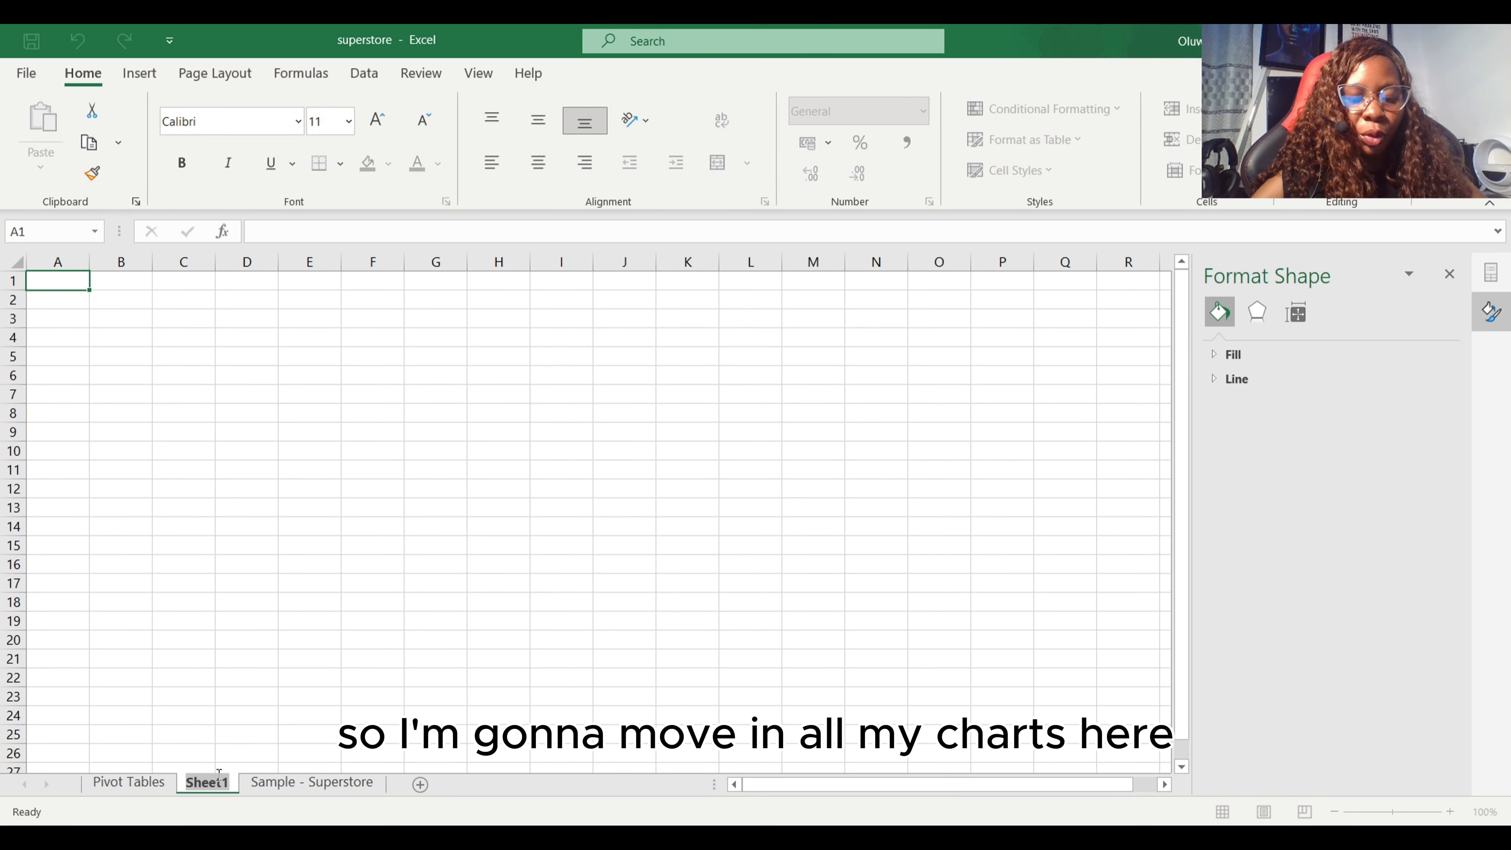
pyautogui.write('Chart')
pyautogui.write('s')
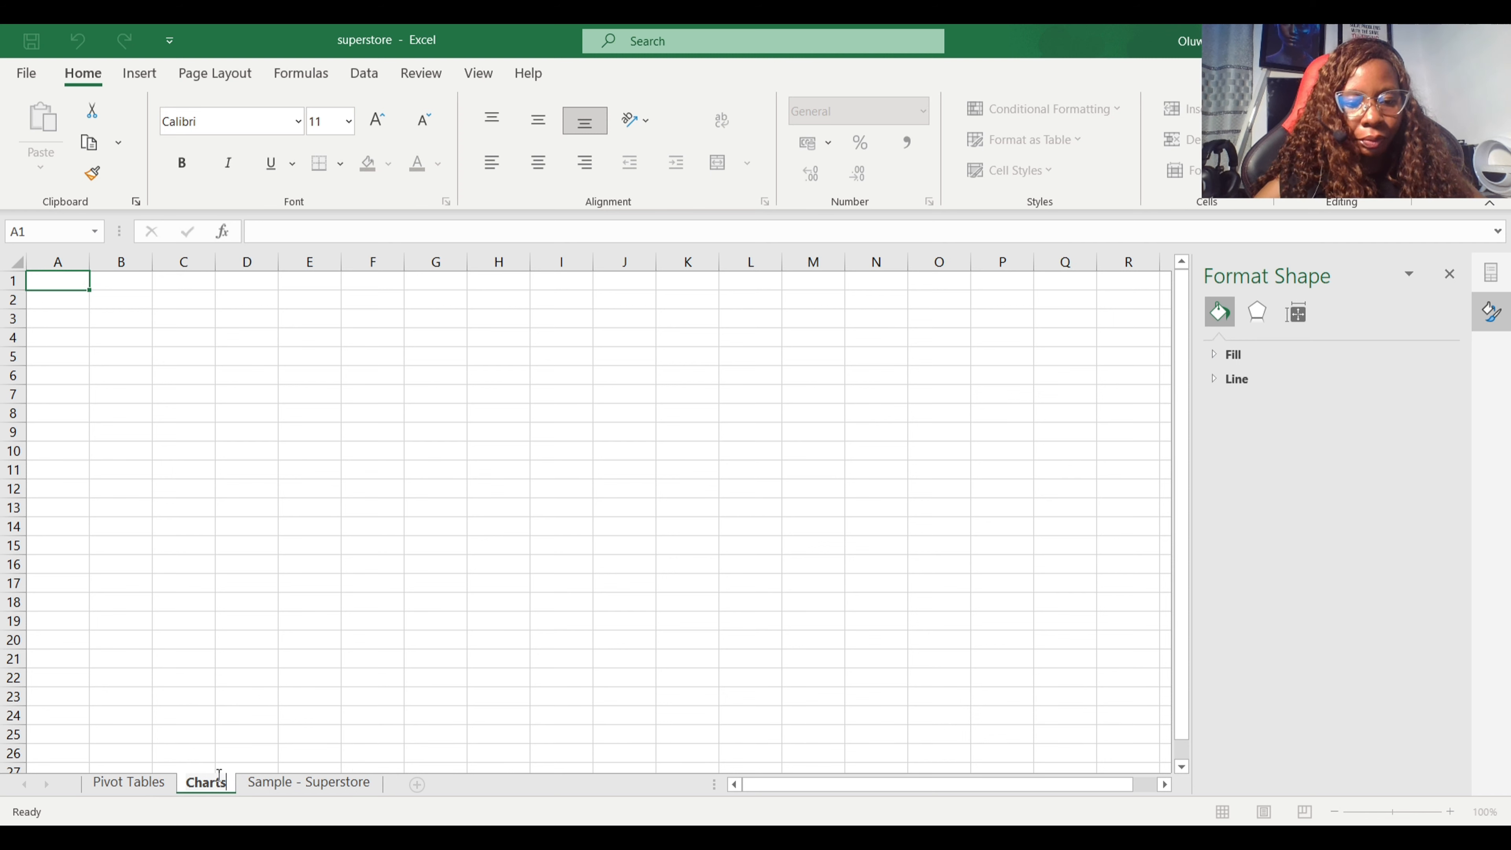
pyautogui.press('Return')
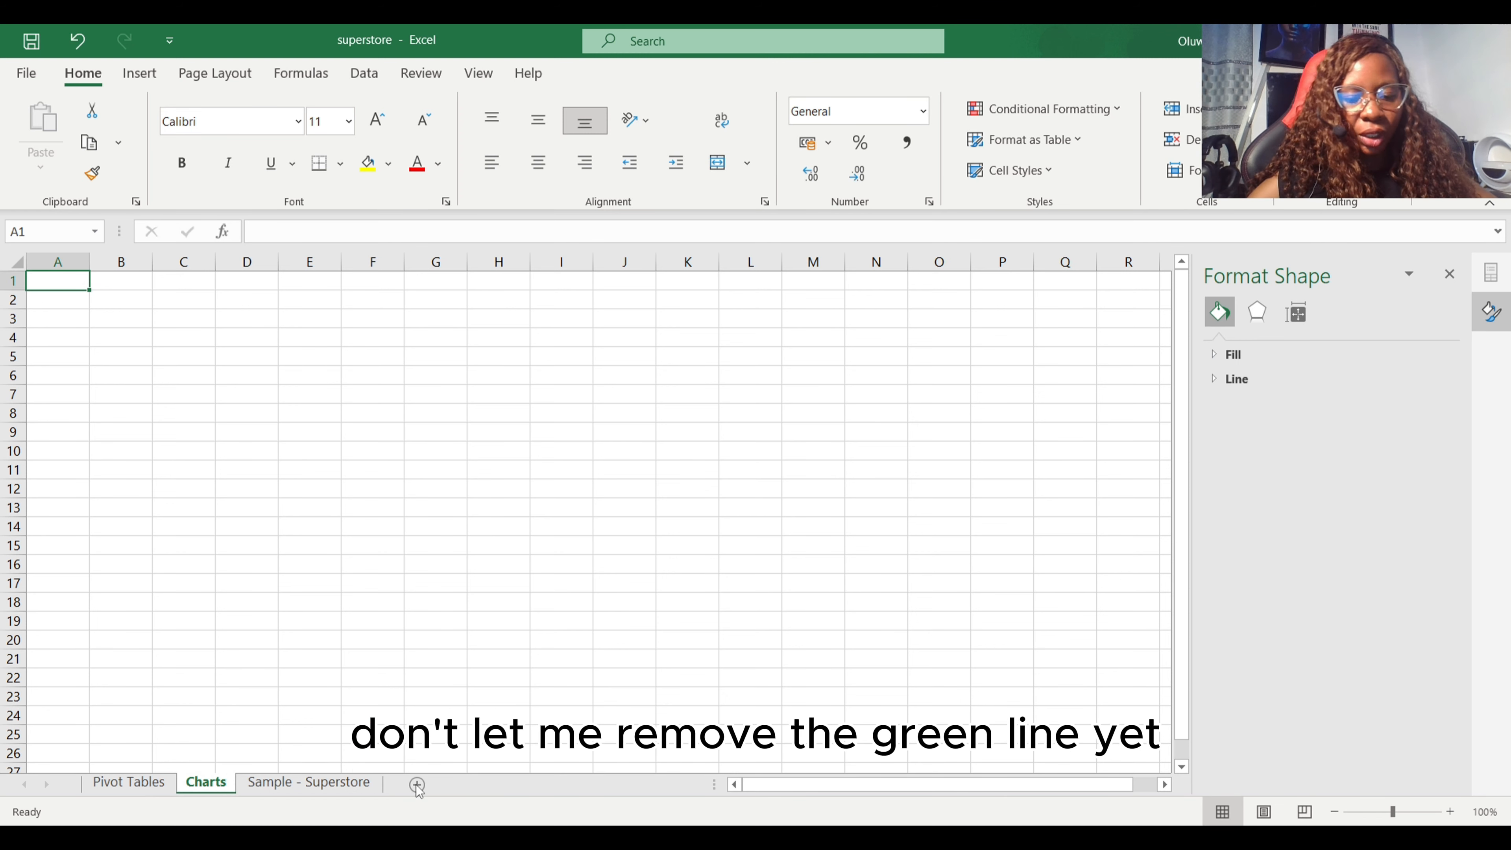
# Step: Cut the Total Quantity by Ship Mode chart from the Pivot Tables sheet and paste it at cell A1 of the Charts sheet
pyautogui.click(128, 782)
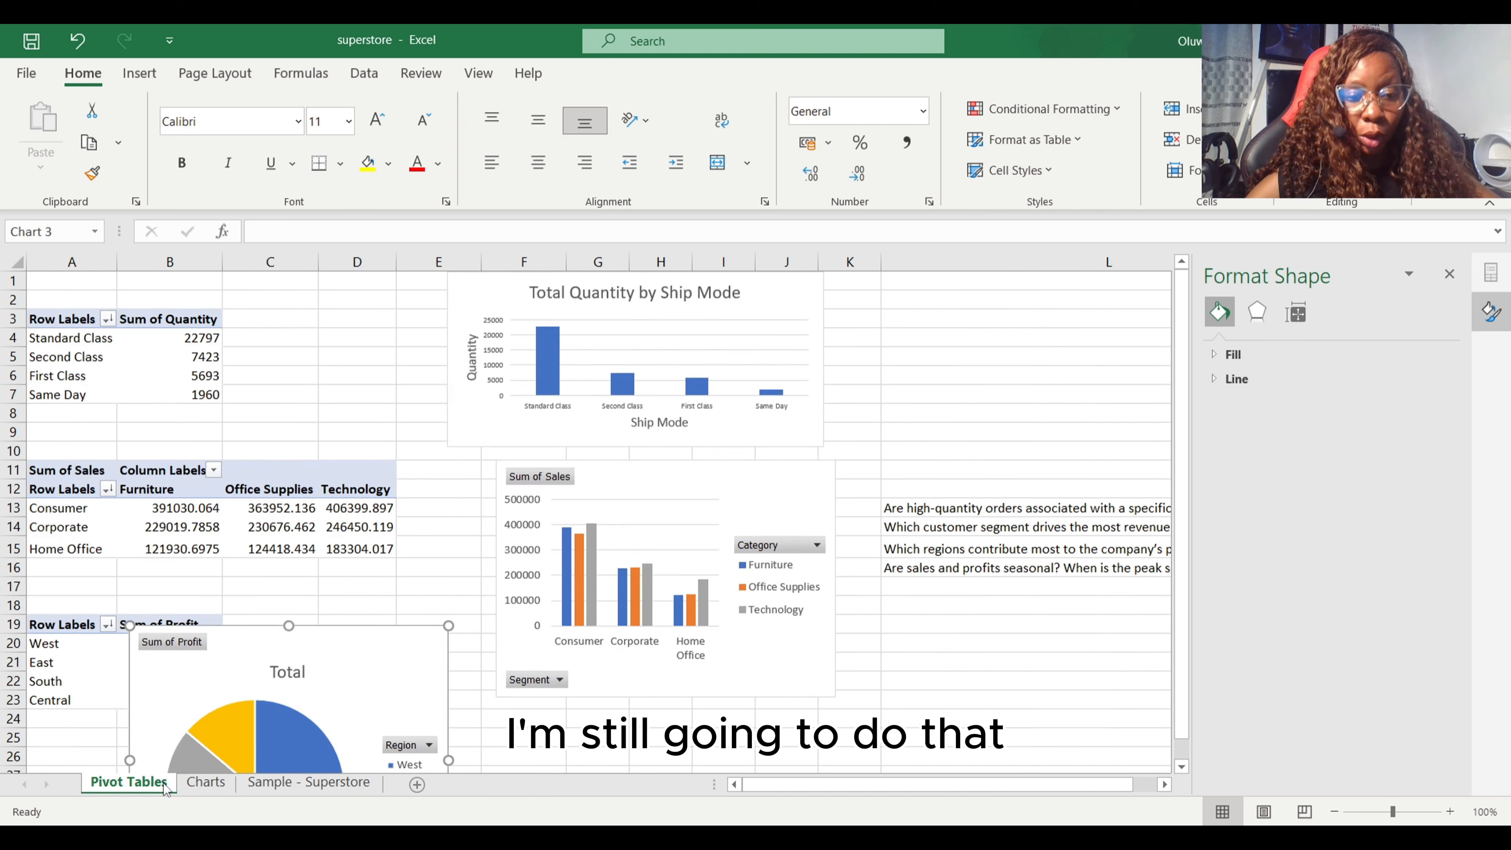
pyautogui.click(789, 300)
pyautogui.hotkey('ctrl', 'x')
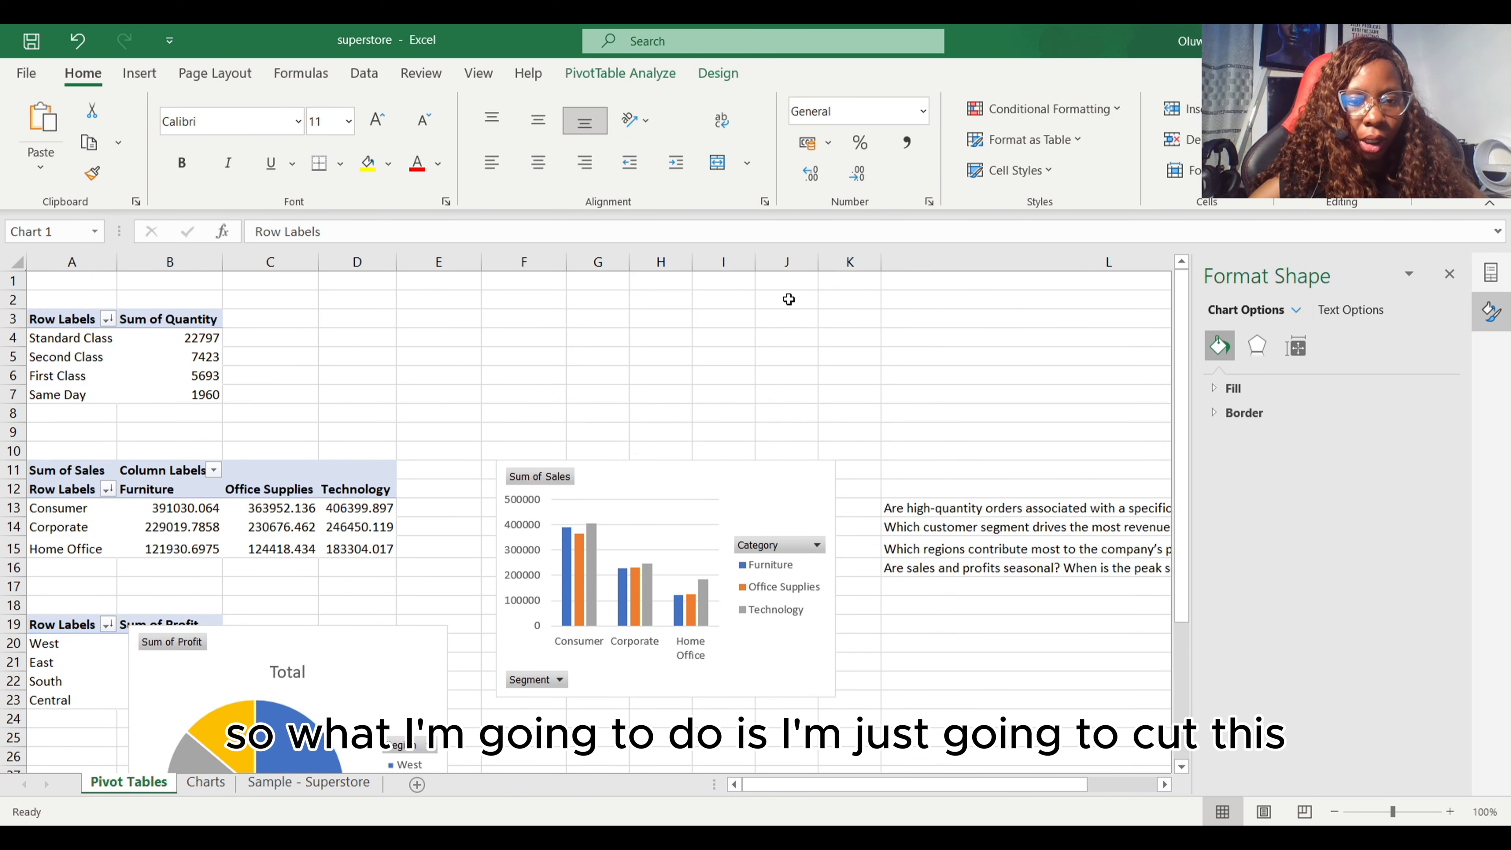
pyautogui.click(217, 779)
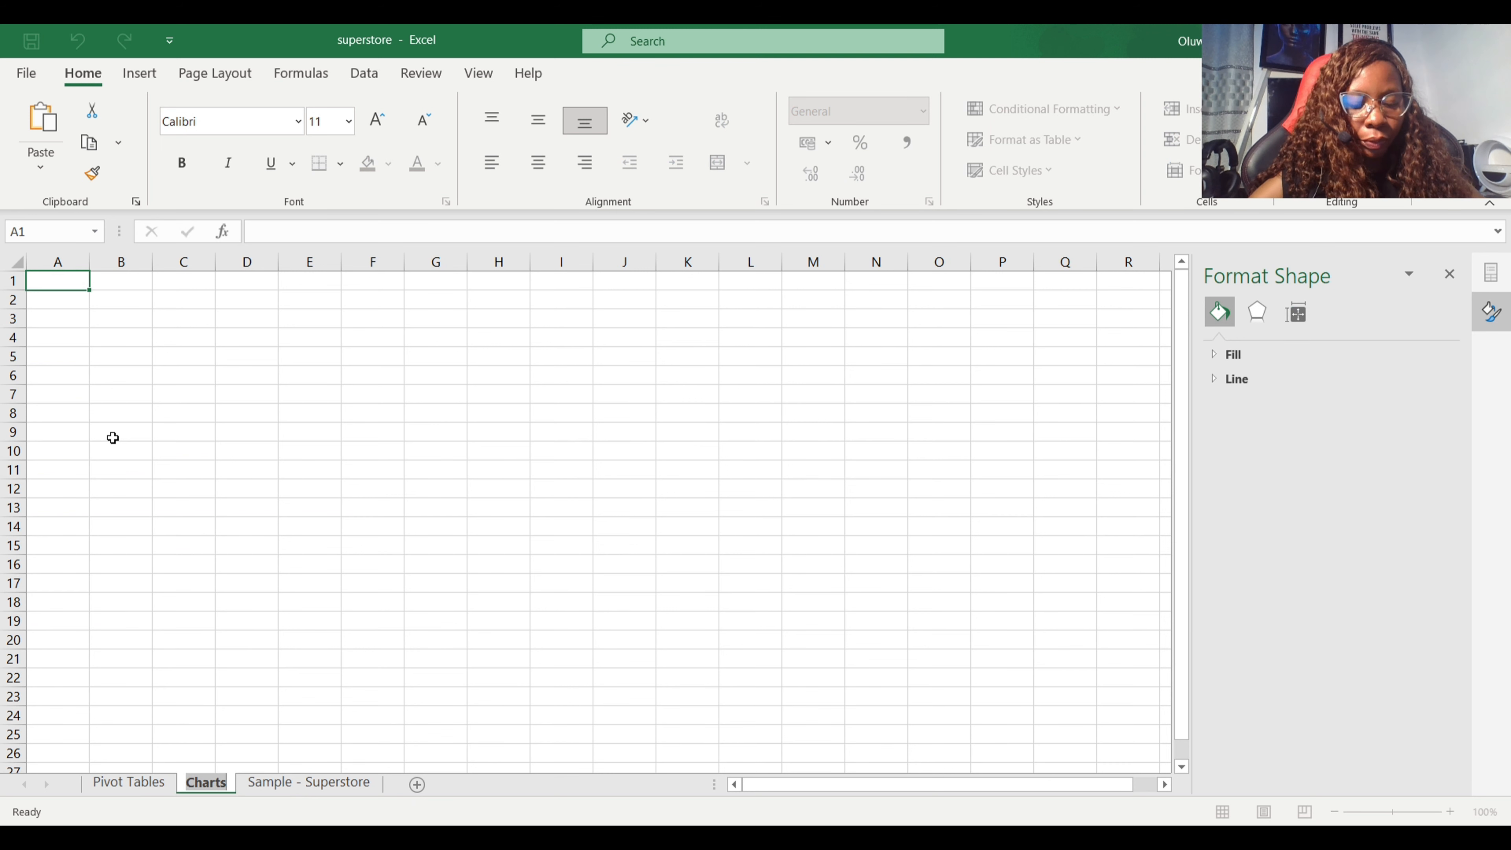
pyautogui.click(69, 277)
pyautogui.hotkey('ctrl', 'v')
pyautogui.click(71, 278)
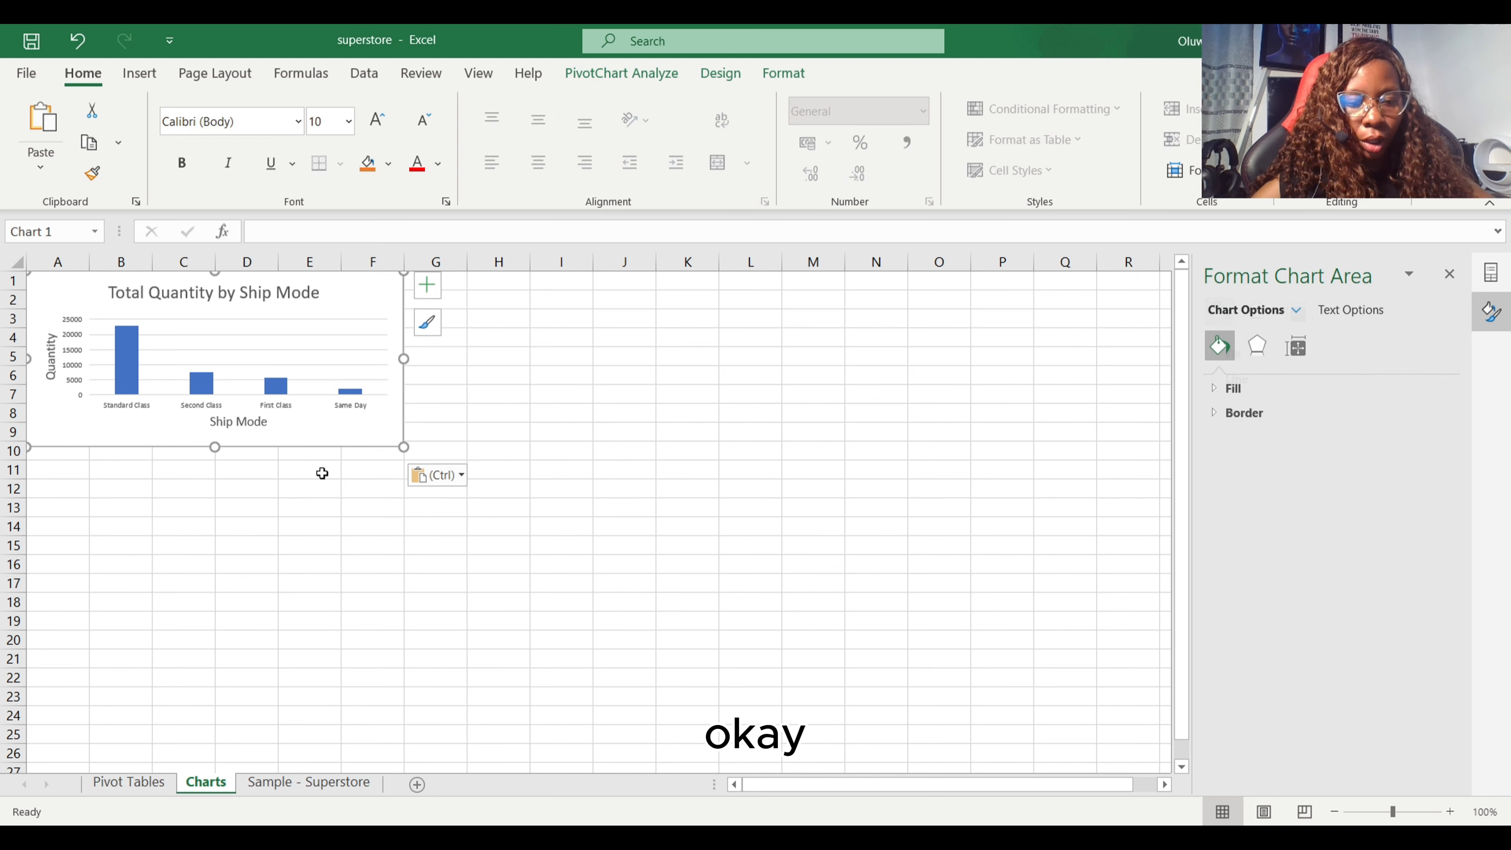
# Step: Cut the segment sales column chart from the Pivot Tables sheet and paste it at cell A12 of the Charts sheet
pyautogui.click(129, 781)
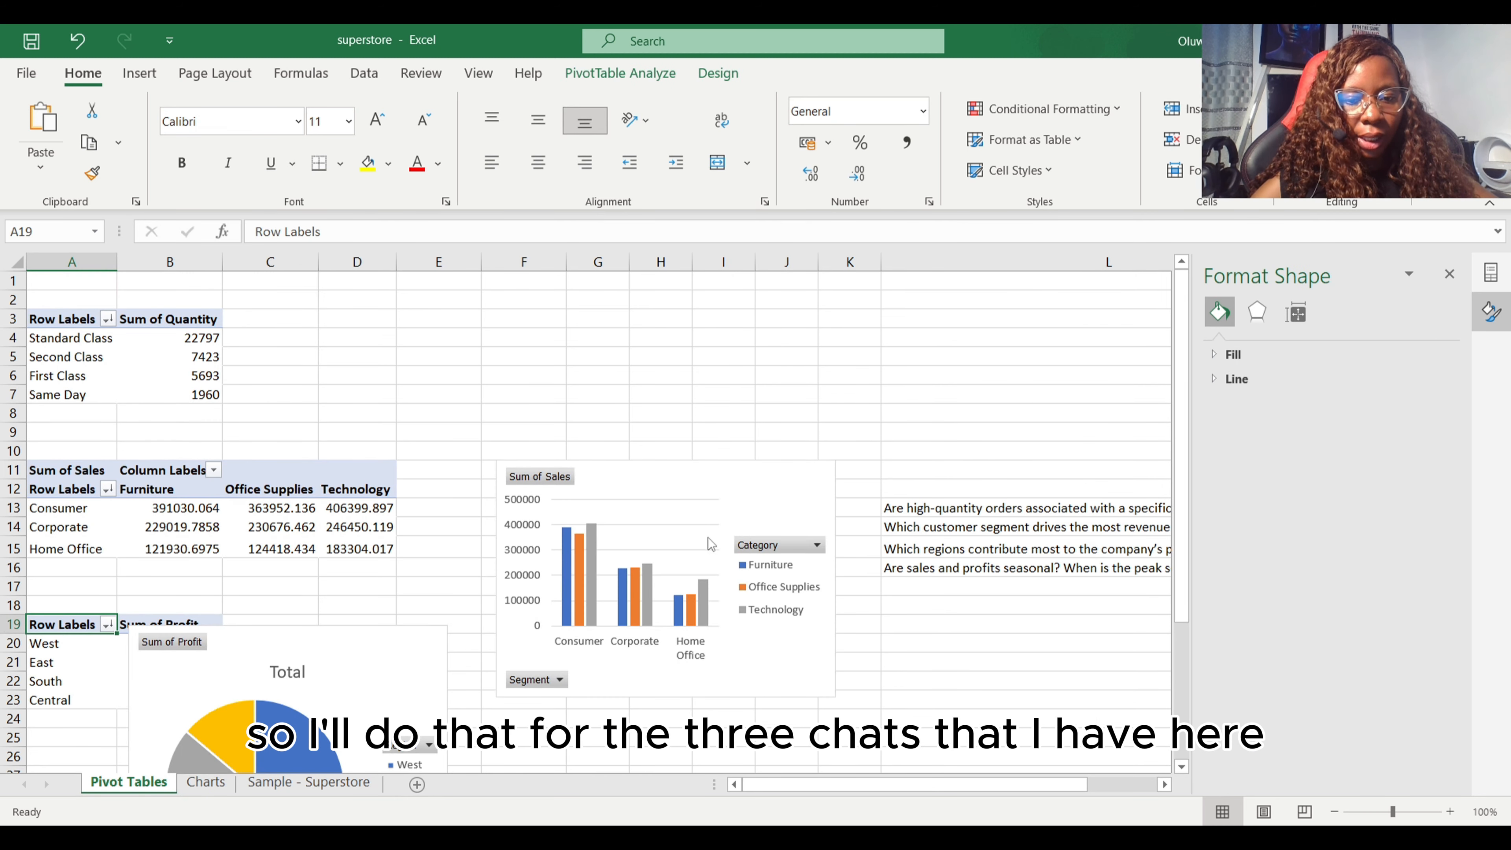
pyautogui.click(720, 527)
pyautogui.click(728, 517)
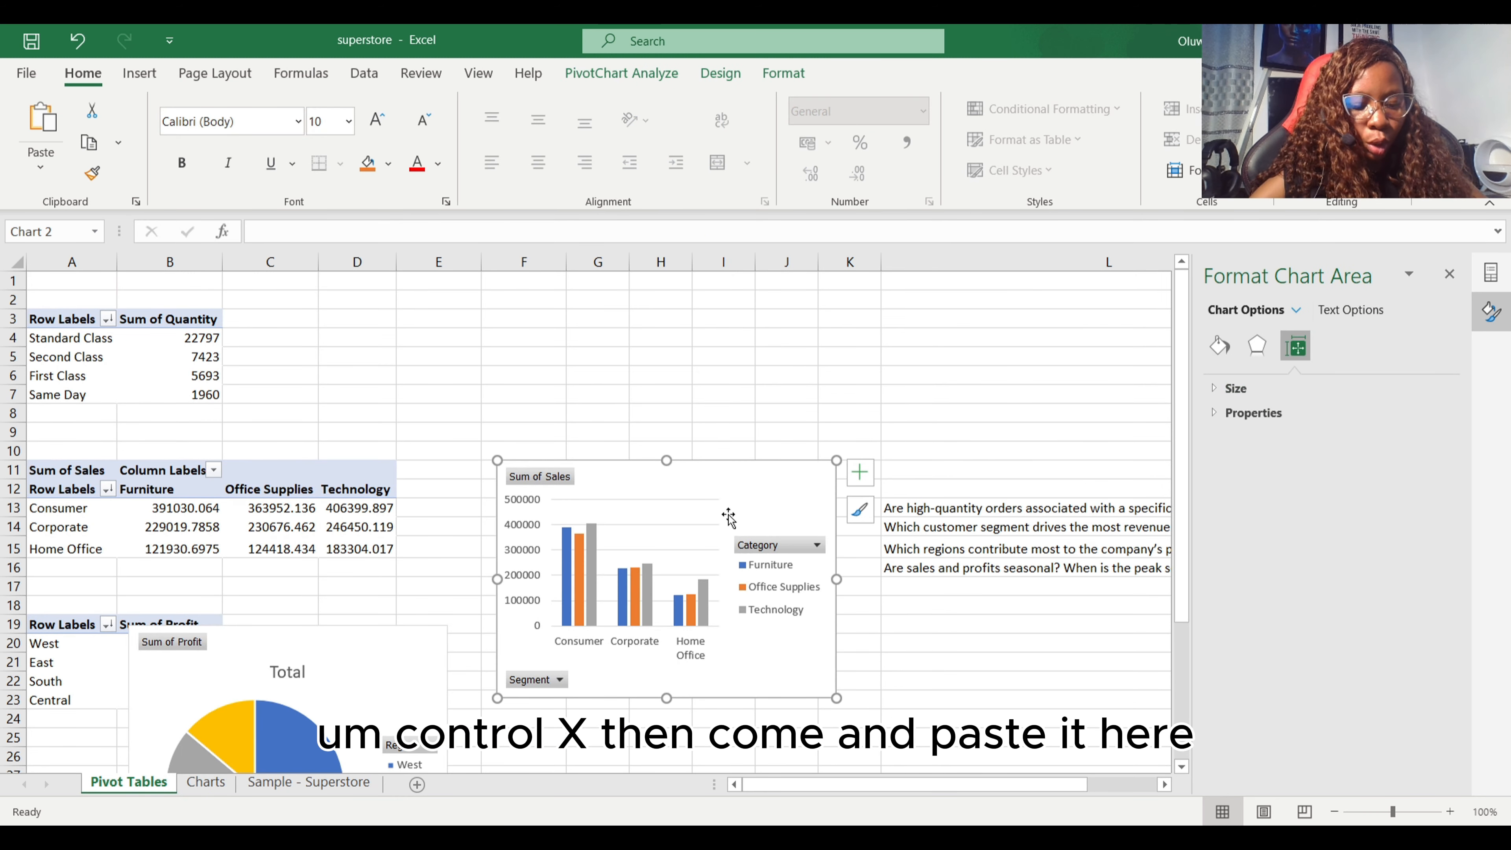
pyautogui.hotkey('ctrl', 'x')
pyautogui.click(217, 781)
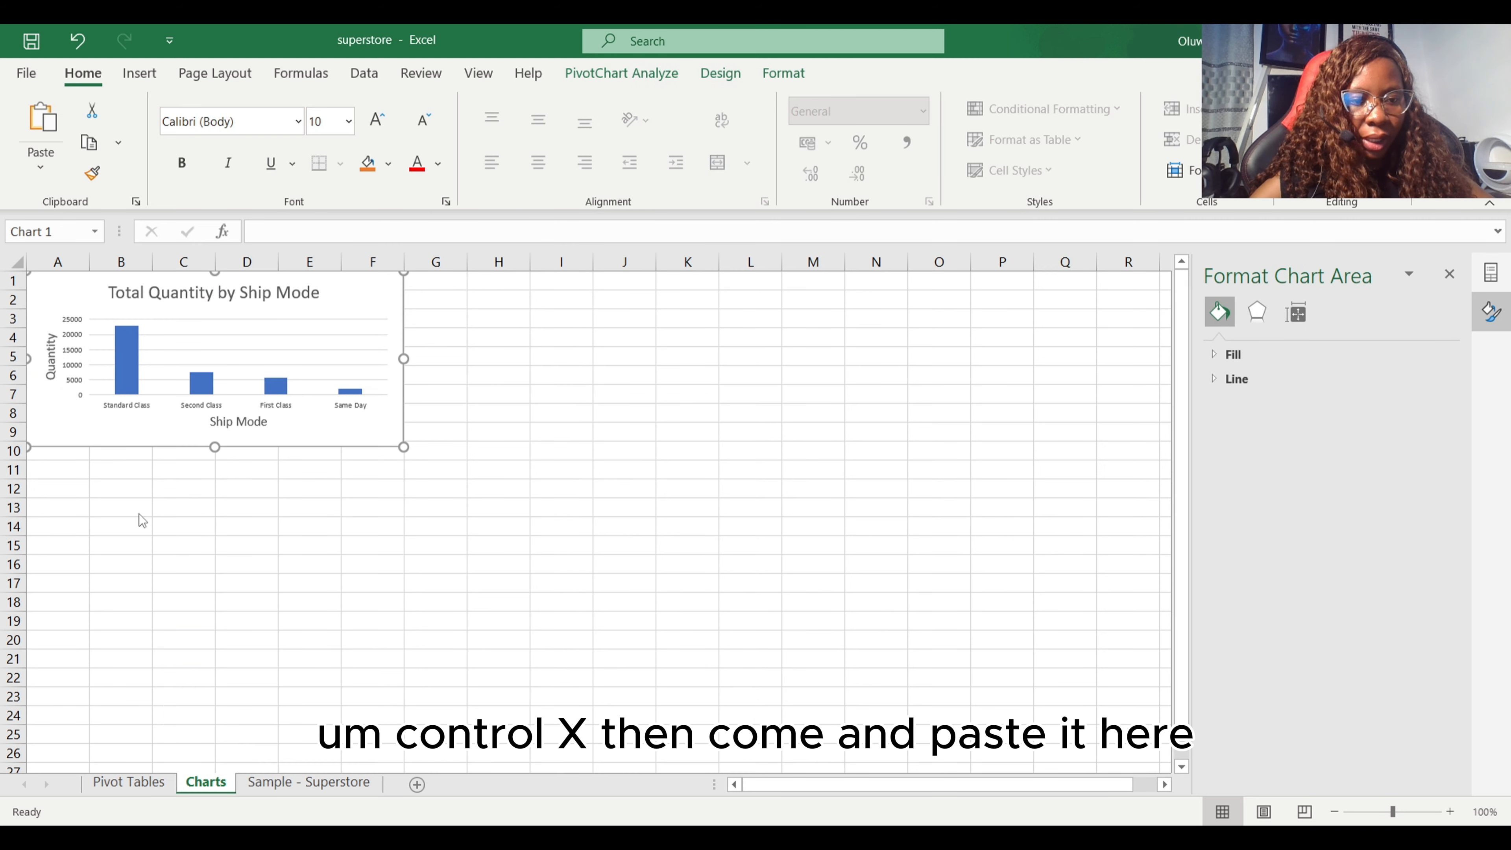
pyautogui.click(55, 494)
pyautogui.hotkey('ctrl', 'v')
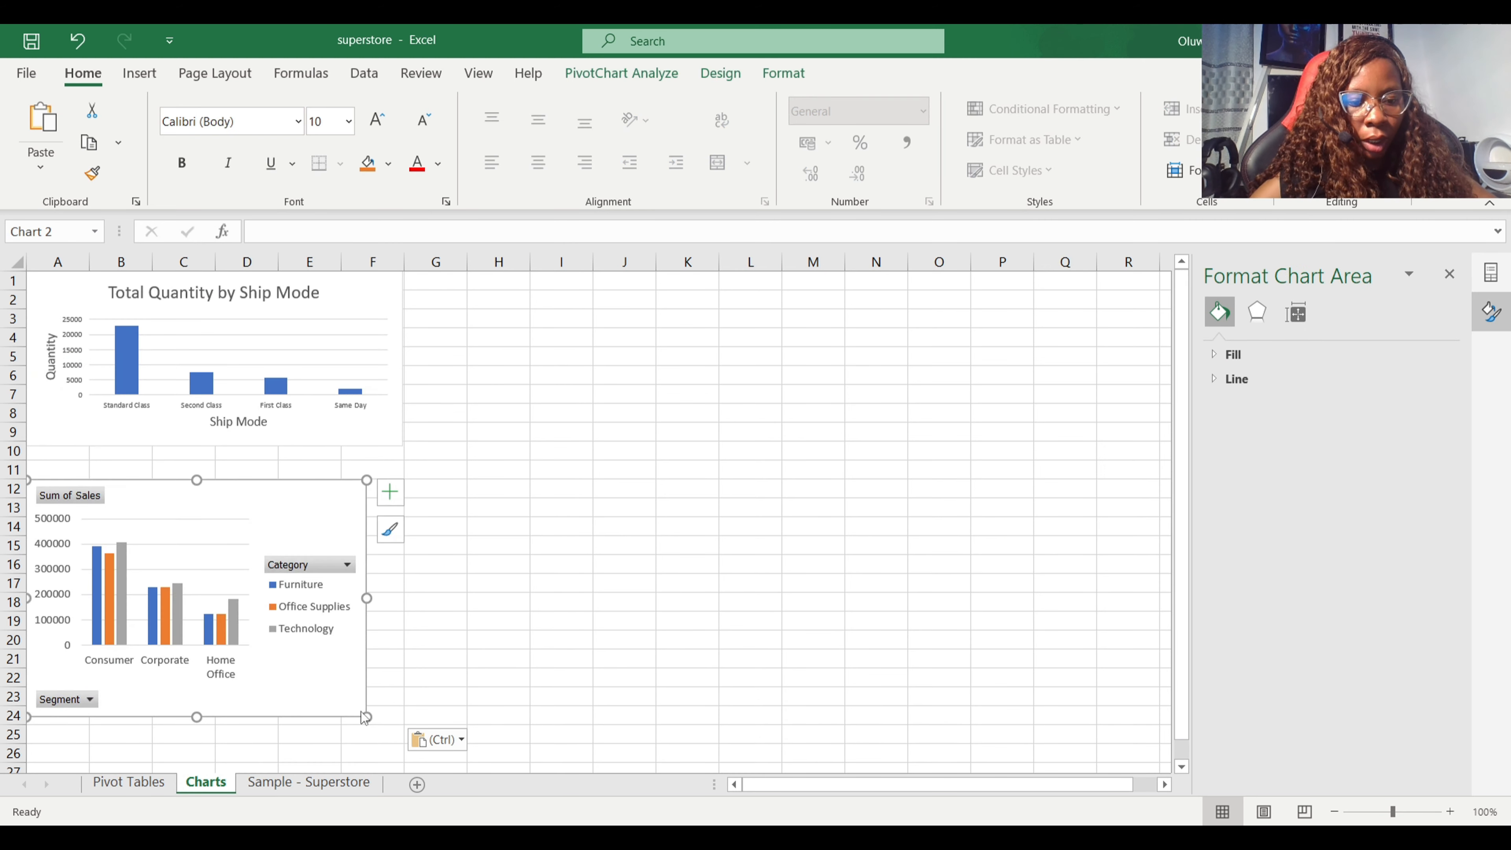
# Step: Cut the regional profit pie chart from the Pivot Tables sheet and paste it at cell H23 of the Charts sheet
pyautogui.click(129, 782)
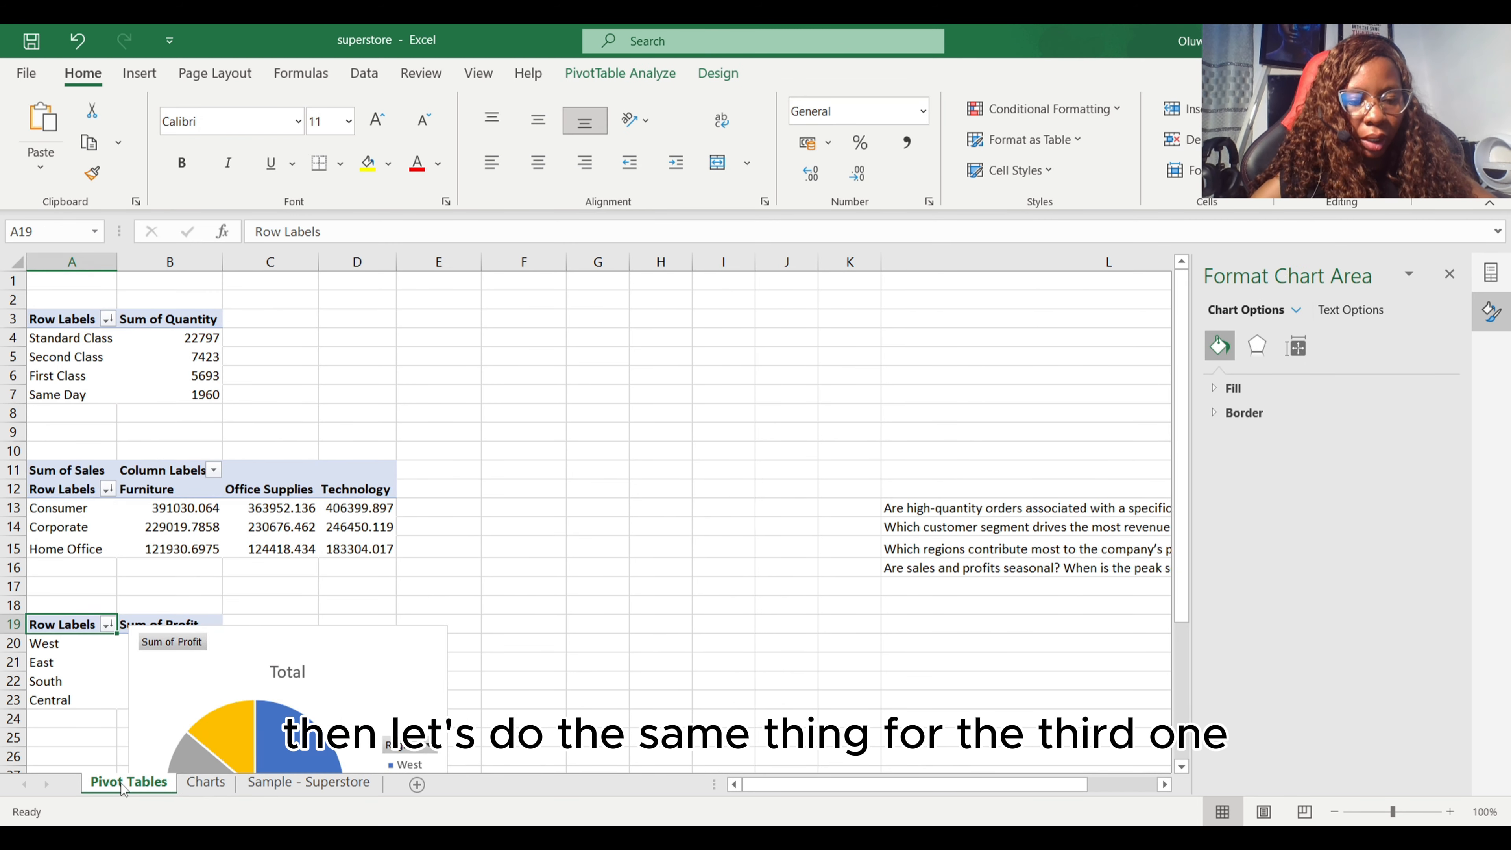
pyautogui.click(270, 641)
pyautogui.hotkey('ctrl', 'x')
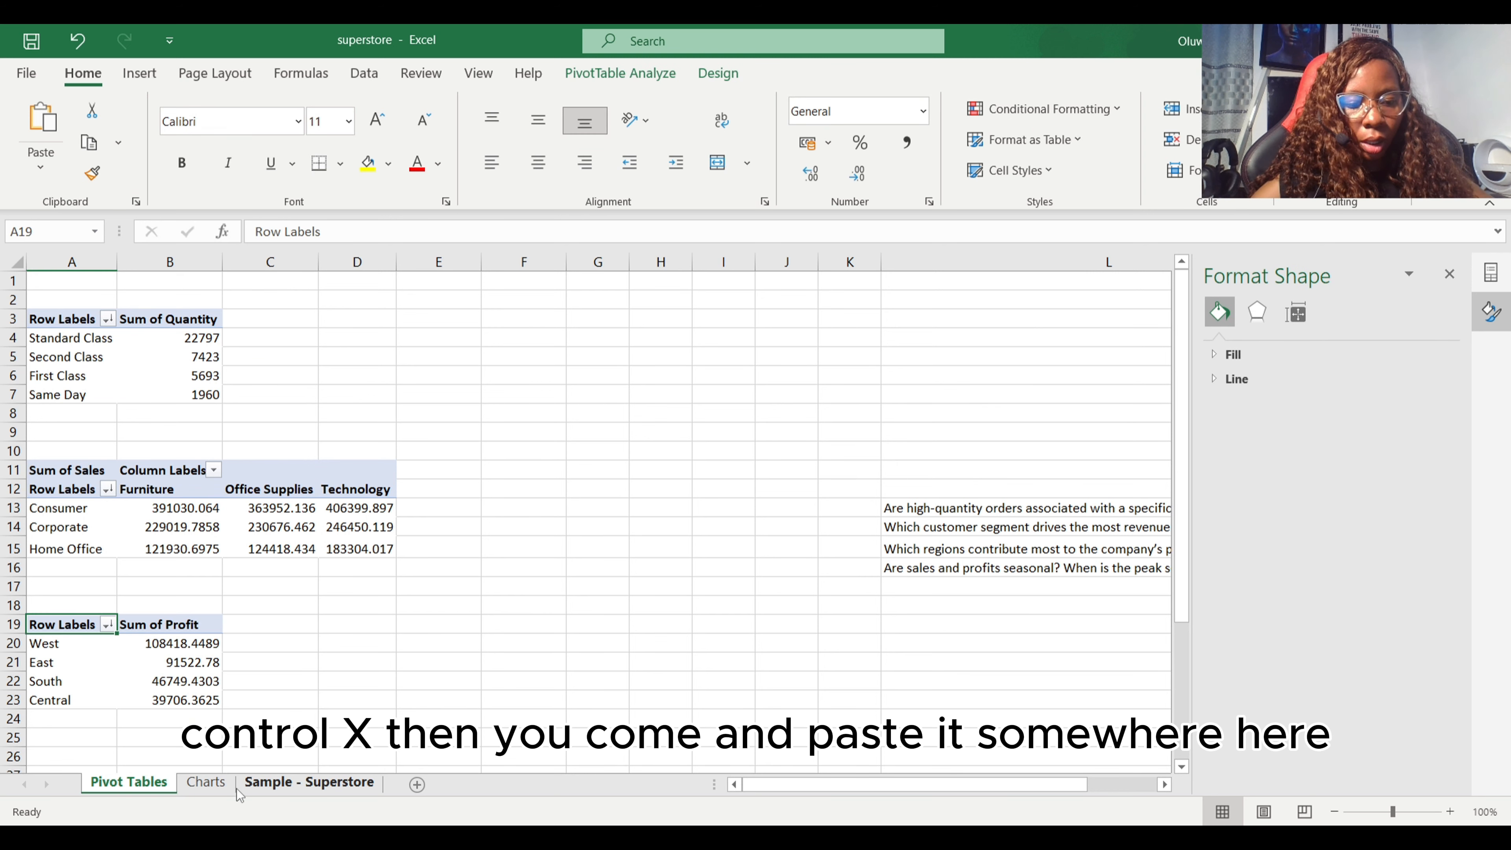
pyautogui.click(206, 782)
pyautogui.click(527, 692)
pyautogui.hotkey('ctrl', 'v')
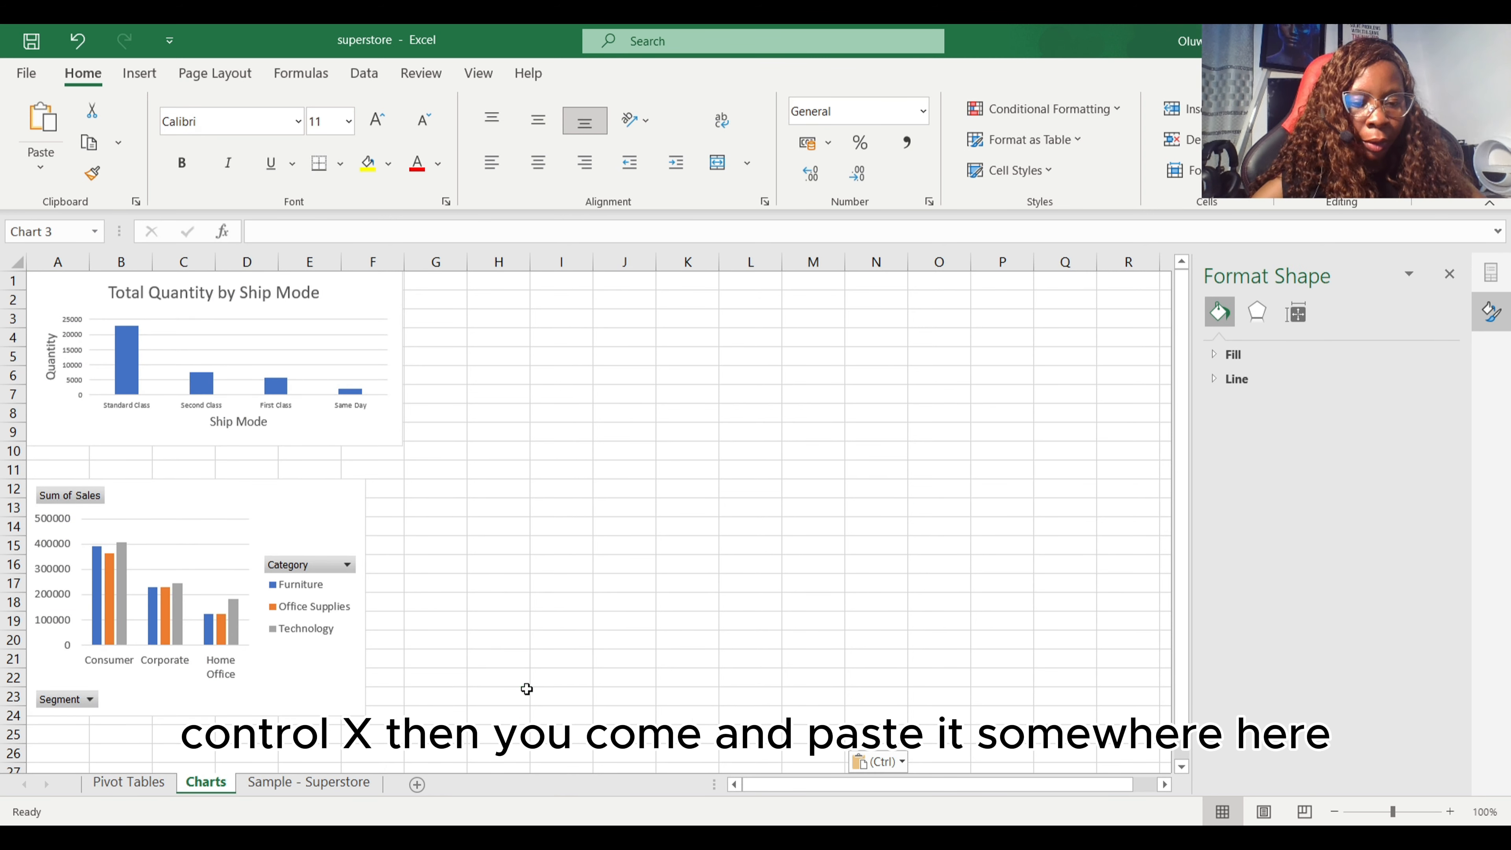
pyautogui.scroll(-1, 324, 587)
pyautogui.scroll(1, 324, 584)
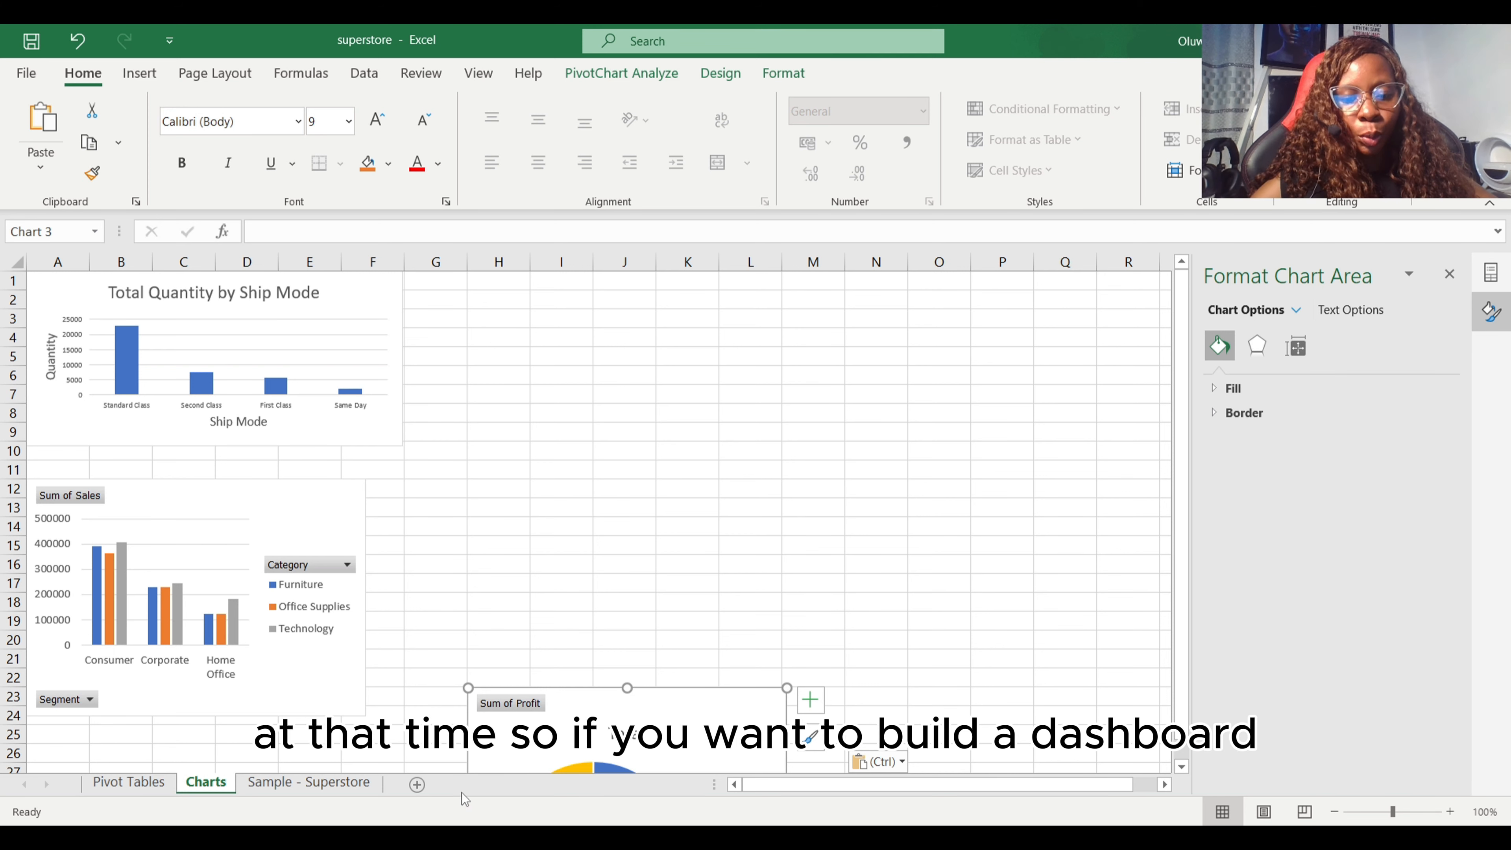
# Step: Add a new worksheet after the Charts sheet and rename it Dashboard
pyautogui.click(418, 787)
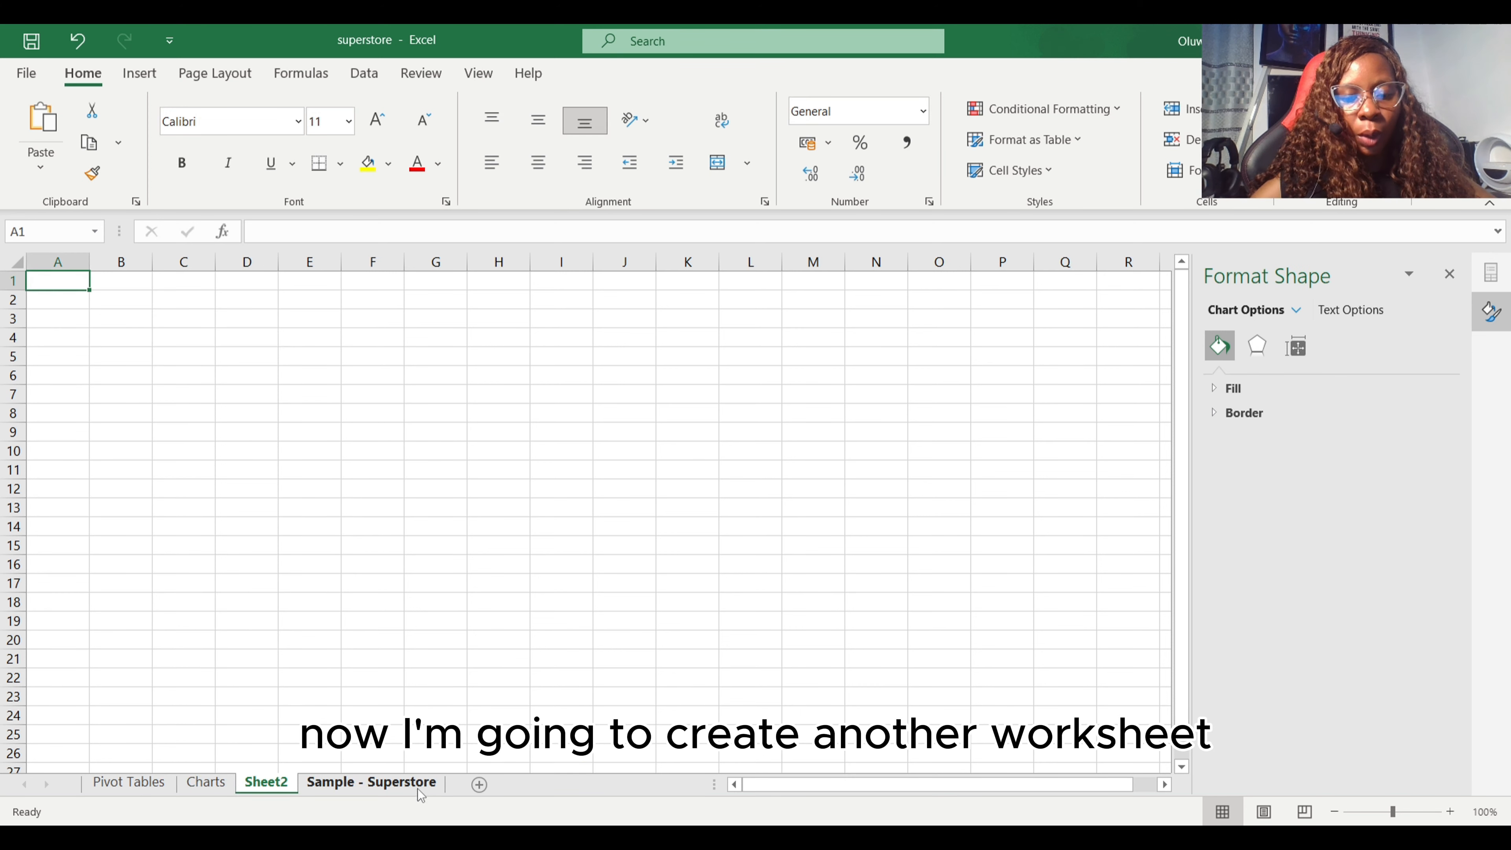
pyautogui.doubleClick(284, 786)
pyautogui.write('Da')
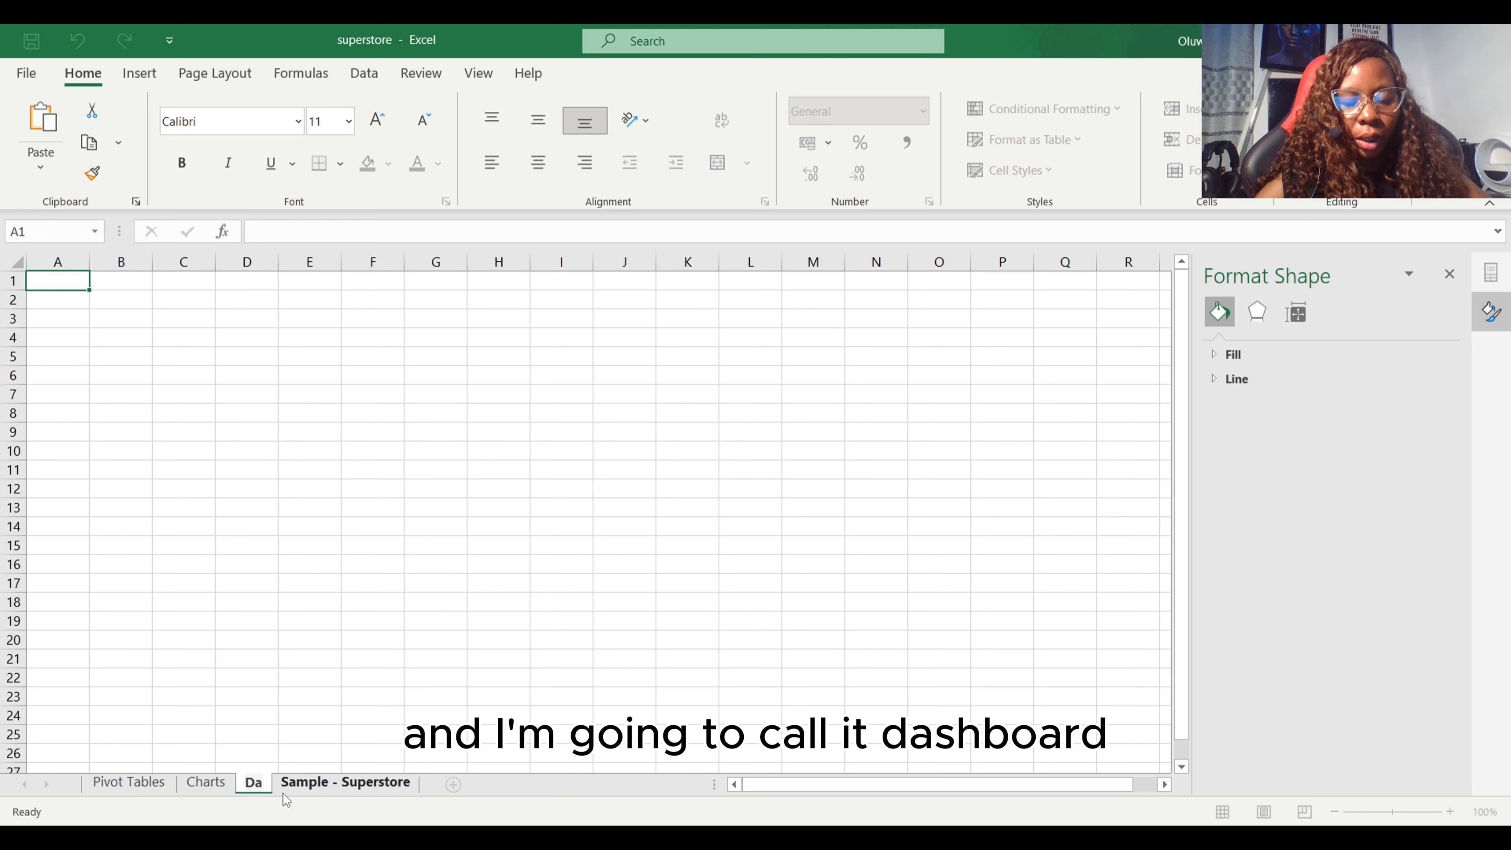
pyautogui.write('shboard')
pyautogui.press('Return')
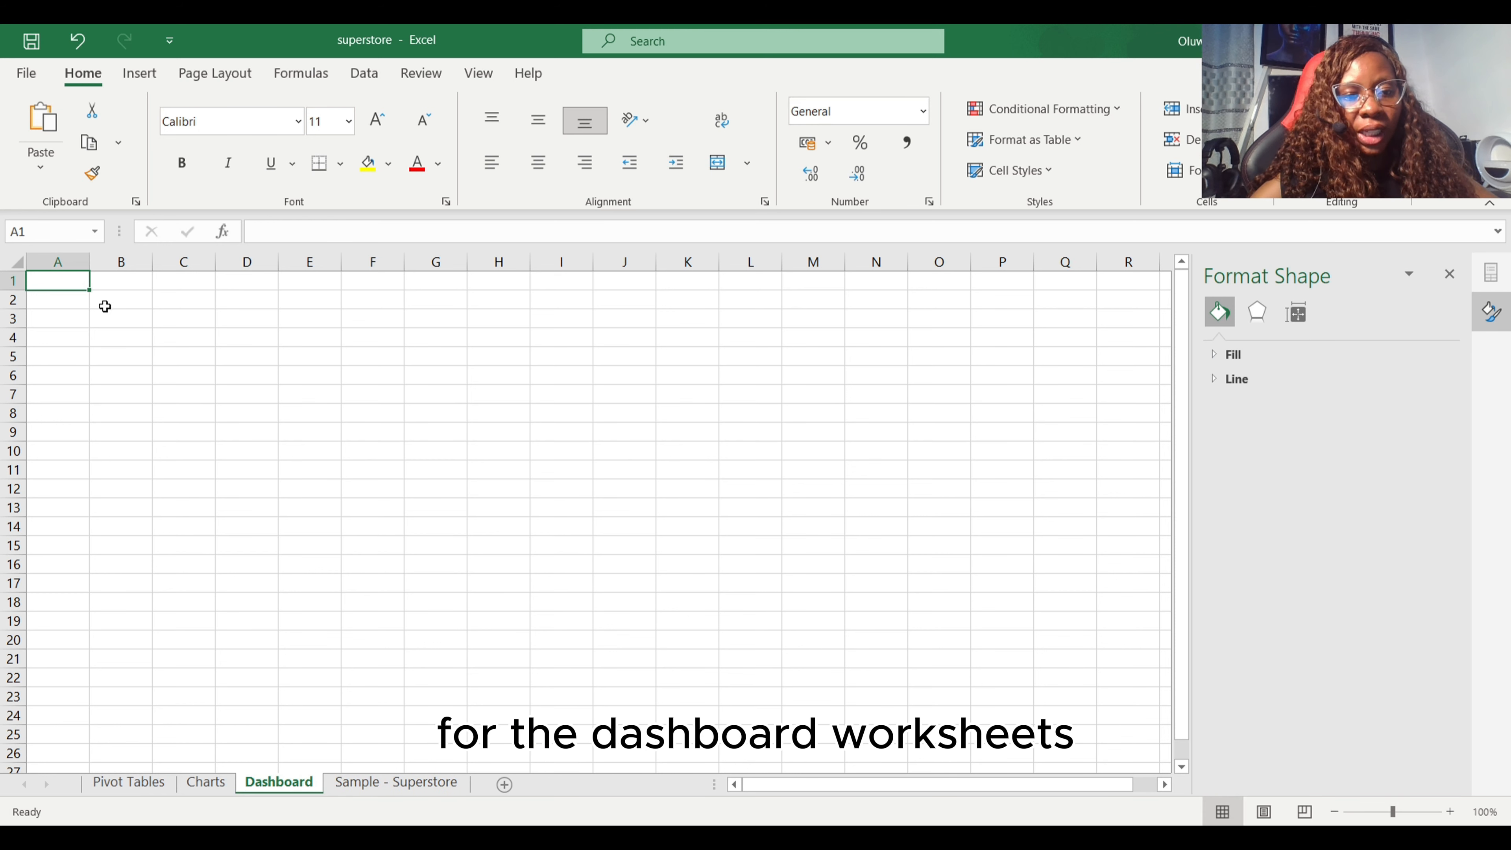
# Step: Hide the gridlines on the Dashboard sheet and close the Format Shape pane
pyautogui.click(18, 263)
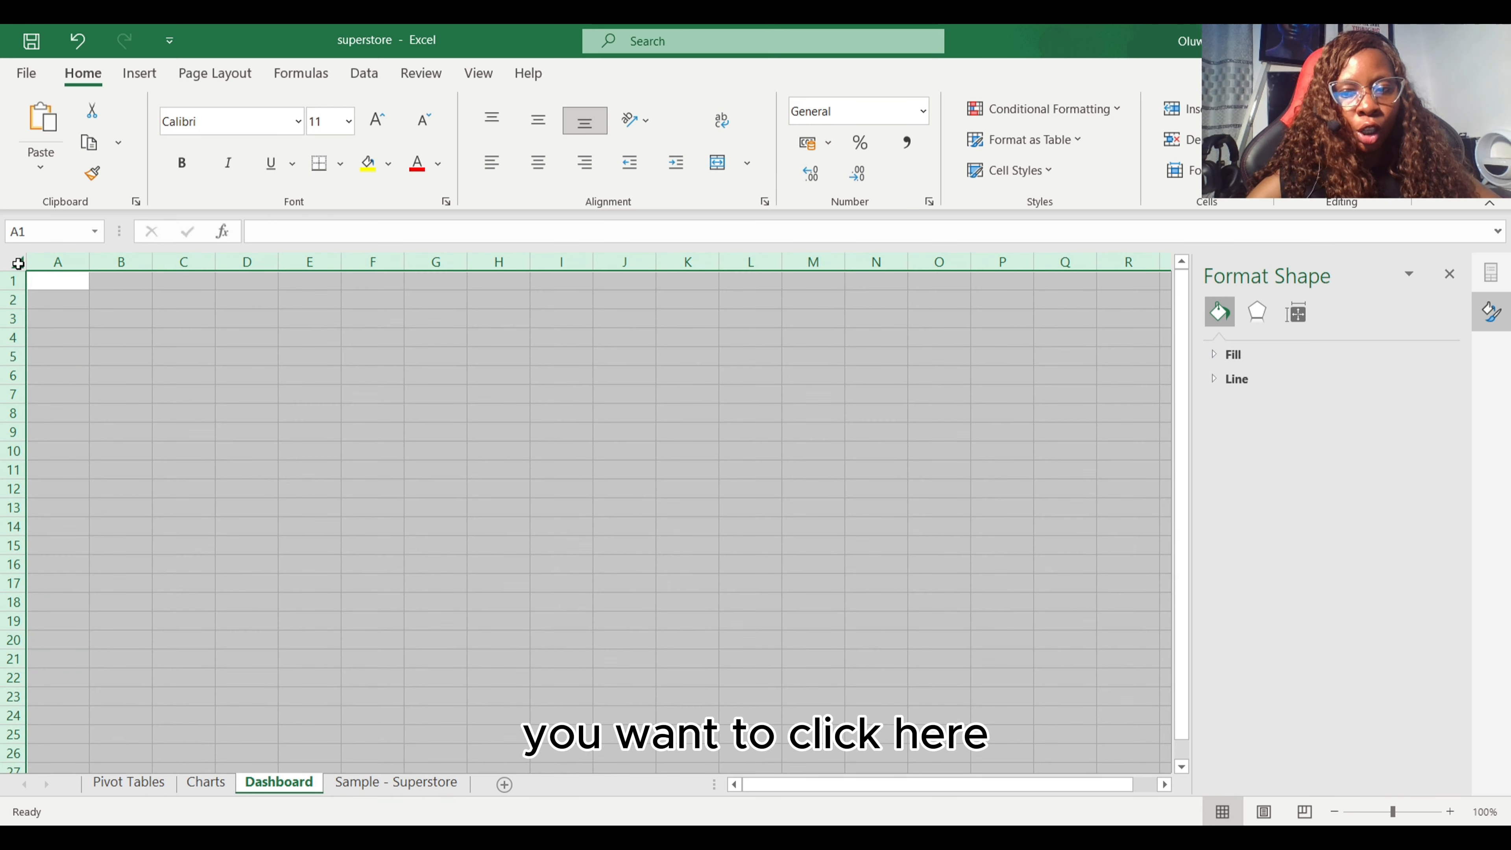
pyautogui.click(1449, 274)
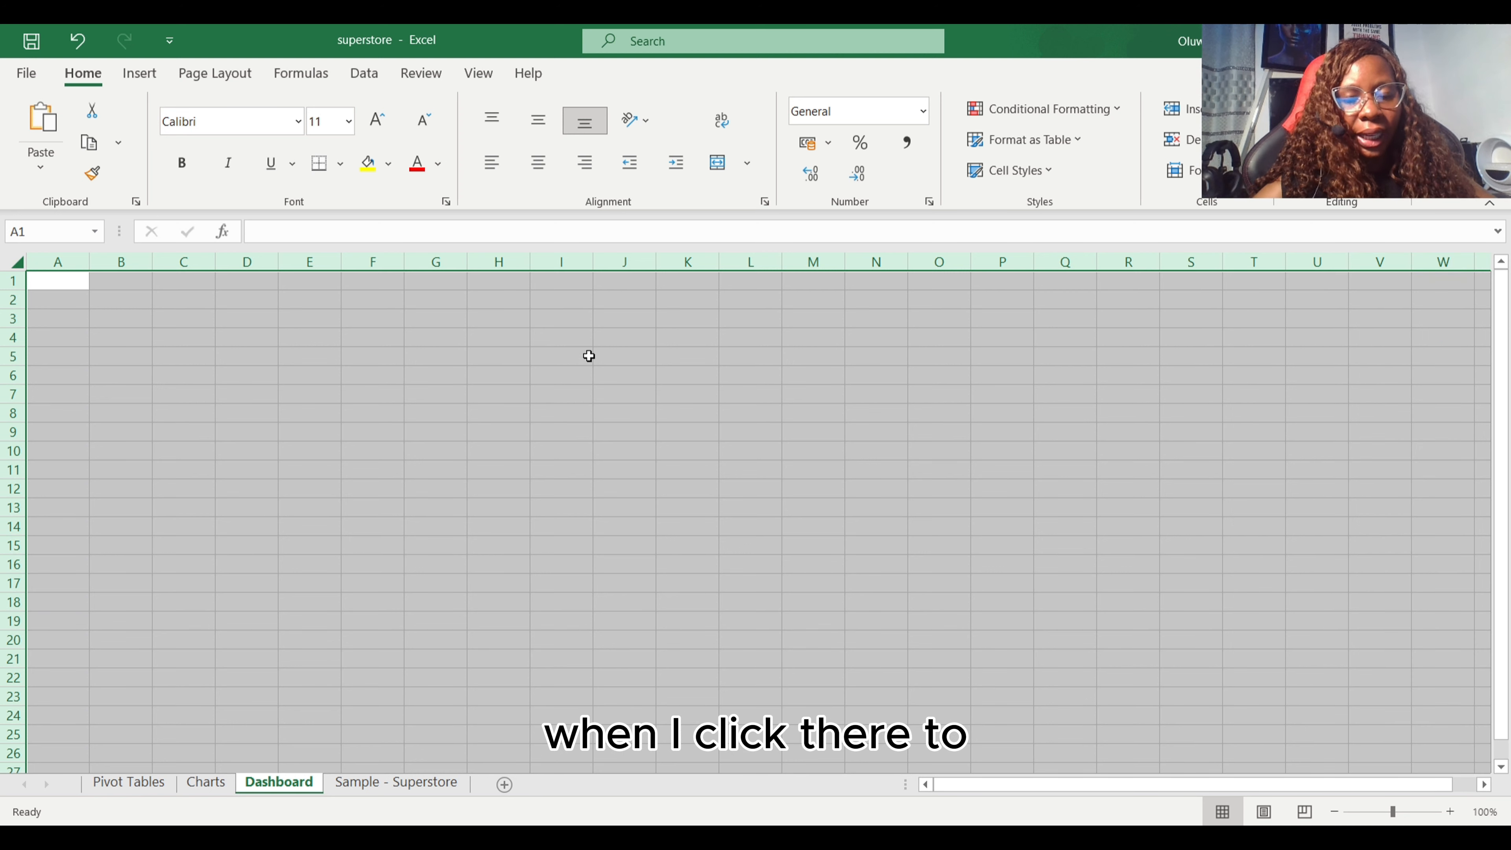
pyautogui.click(209, 72)
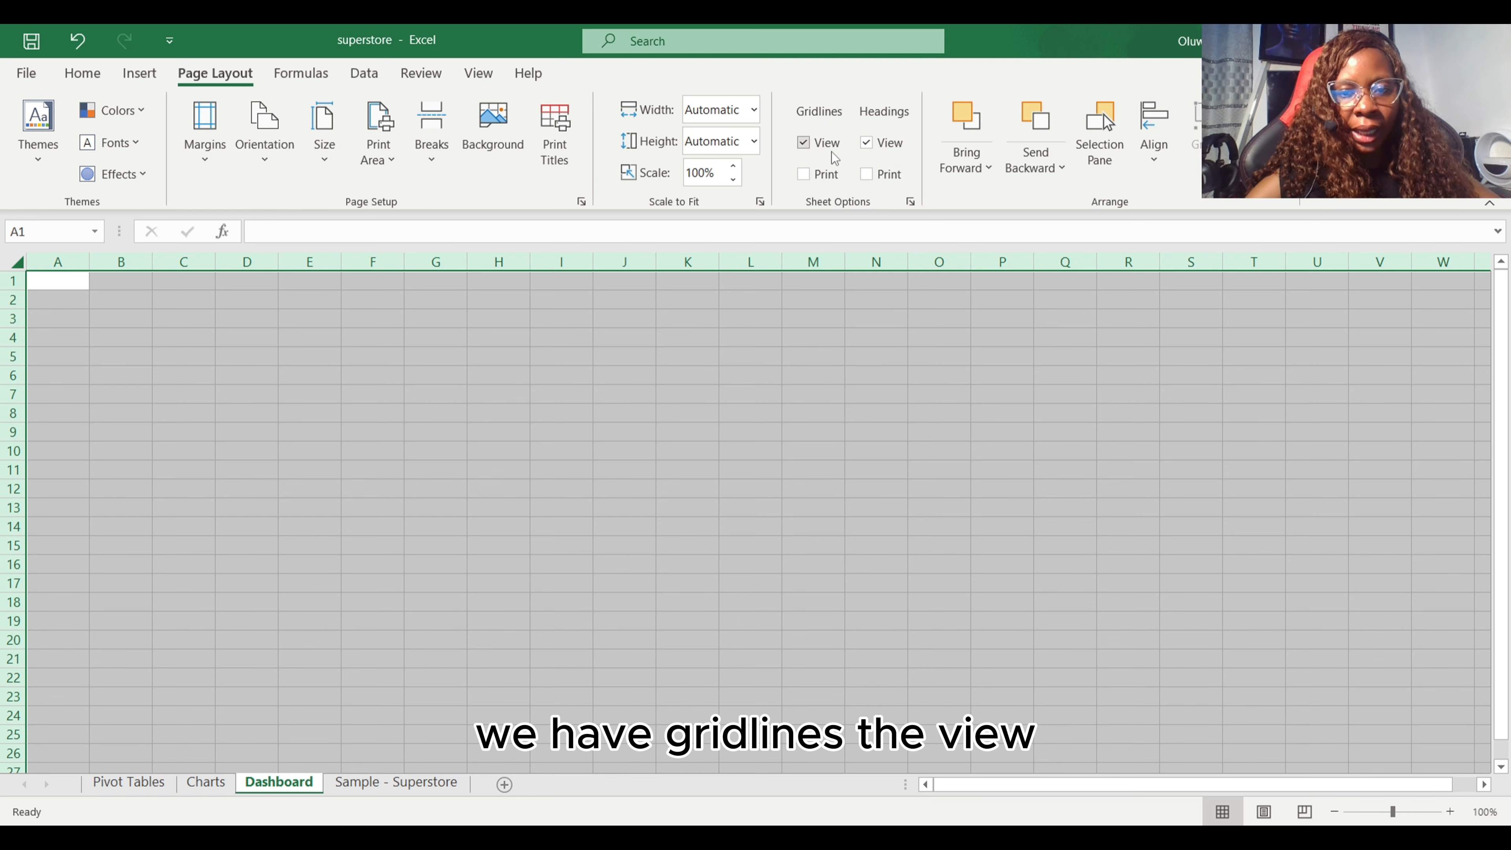
pyautogui.click(804, 143)
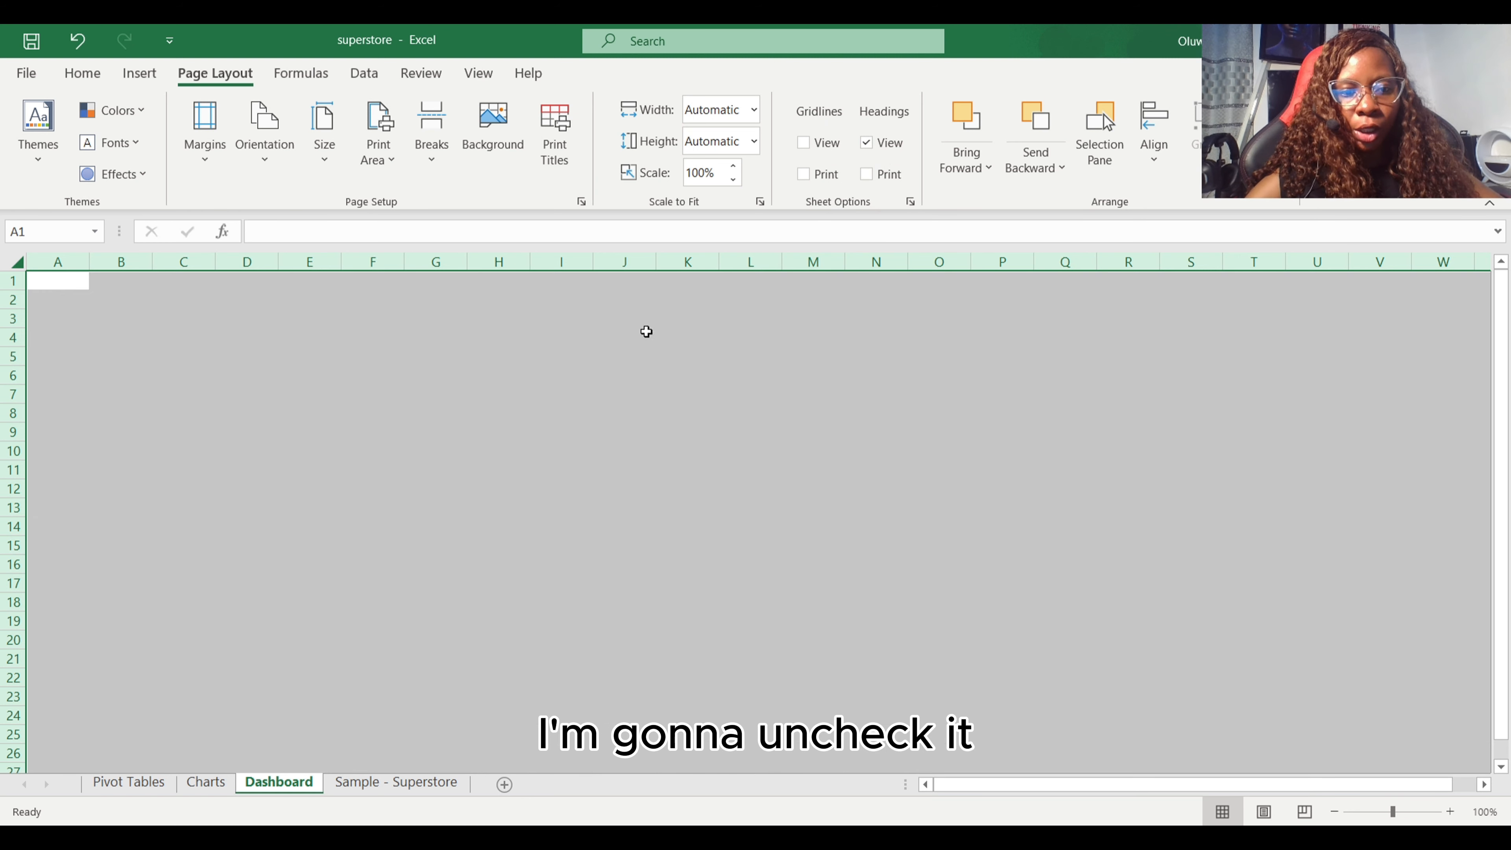
pyautogui.click(561, 356)
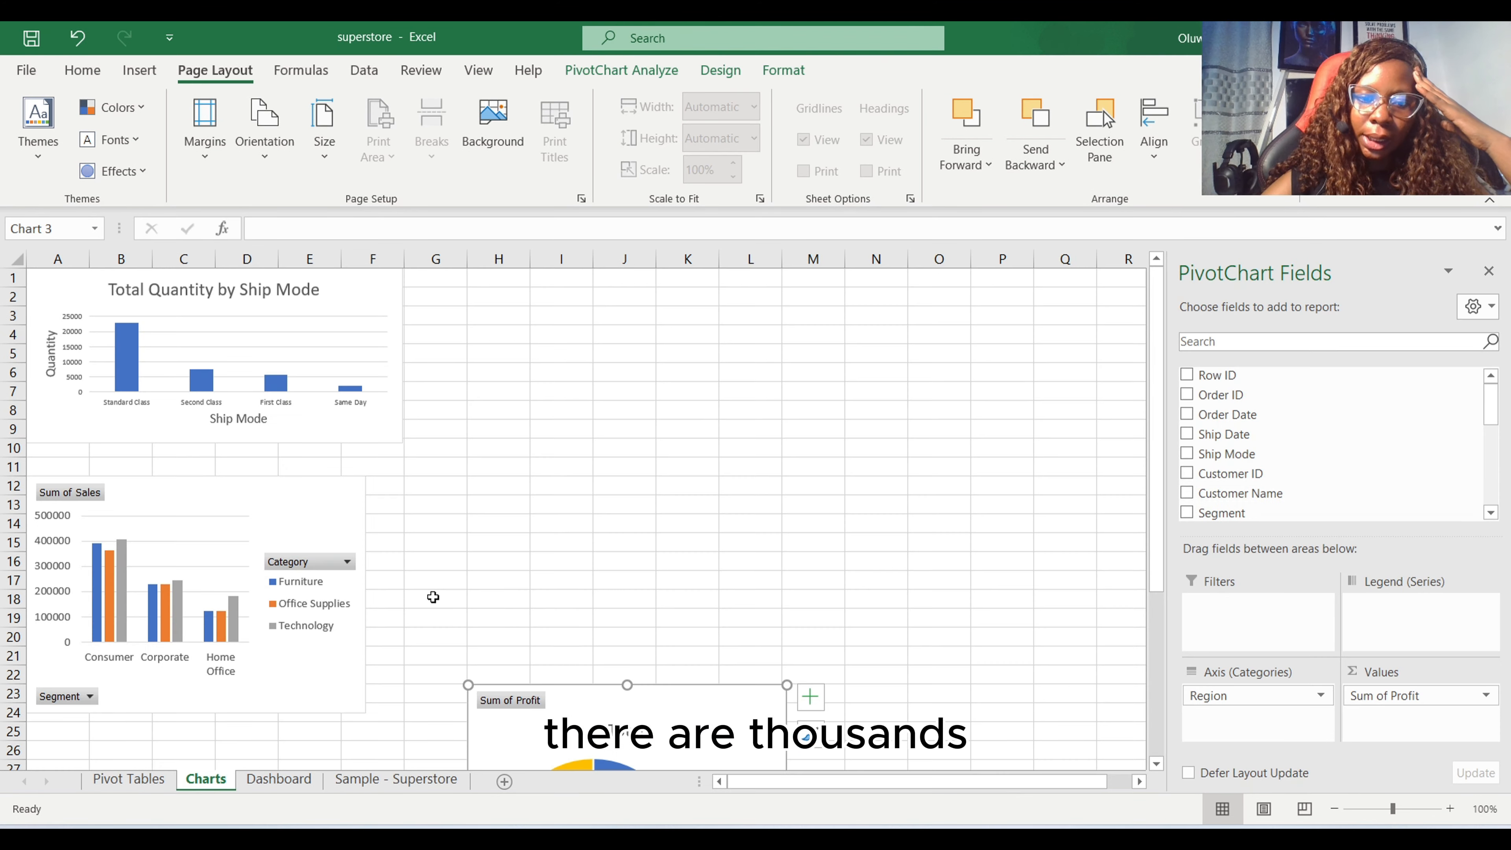
# Step: Merge and center cells A1:J3 on the Dashboard sheet as a title banner
pyautogui.click(286, 788)
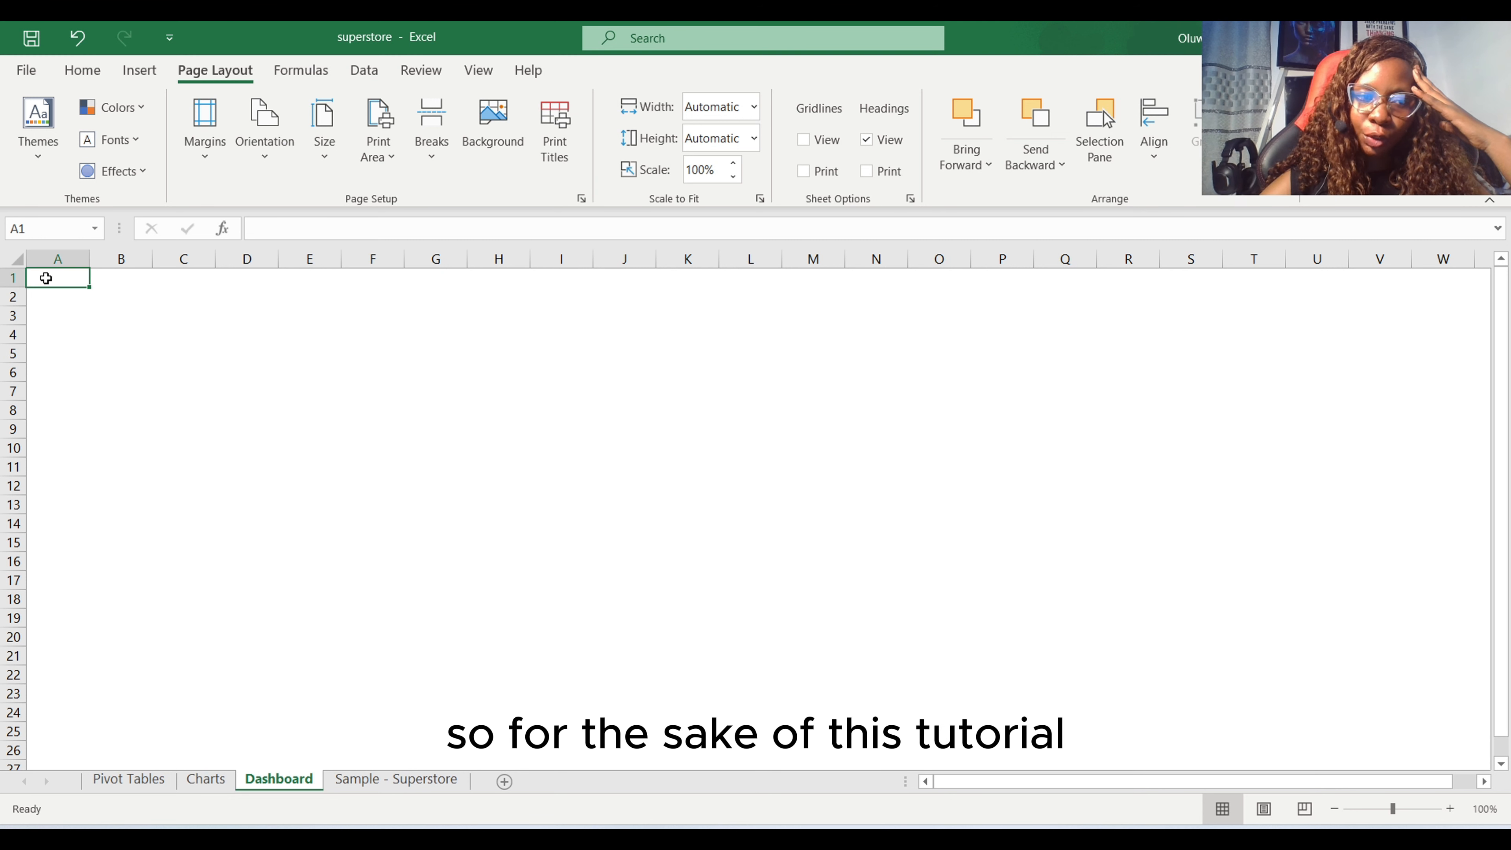
pyautogui.moveTo(45, 277); pyautogui.dragTo(637, 312)
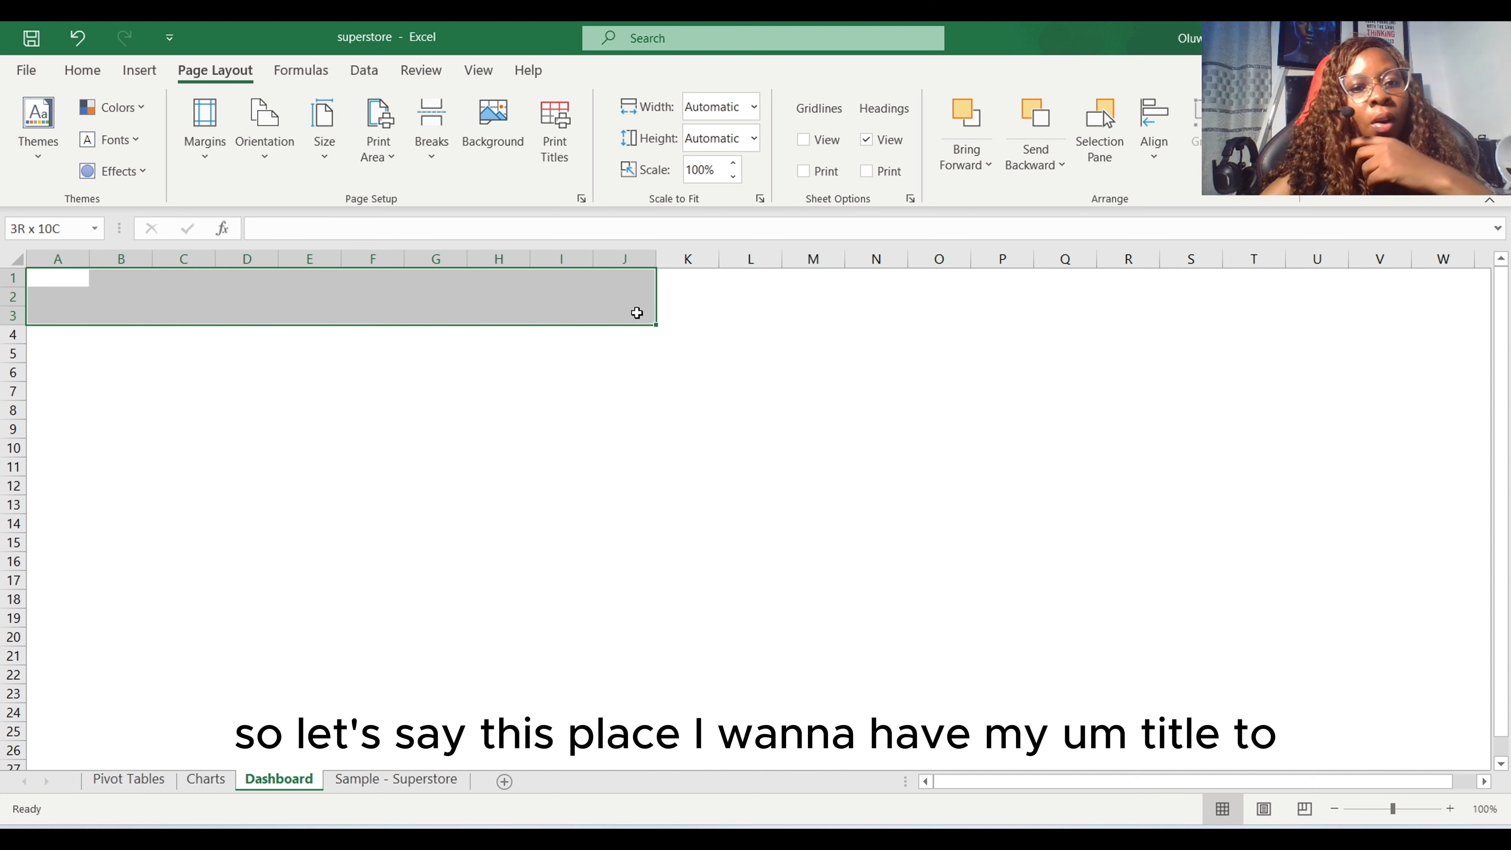
pyautogui.moveTo(637, 312); pyautogui.dragTo(637, 312)
pyautogui.click(81, 70)
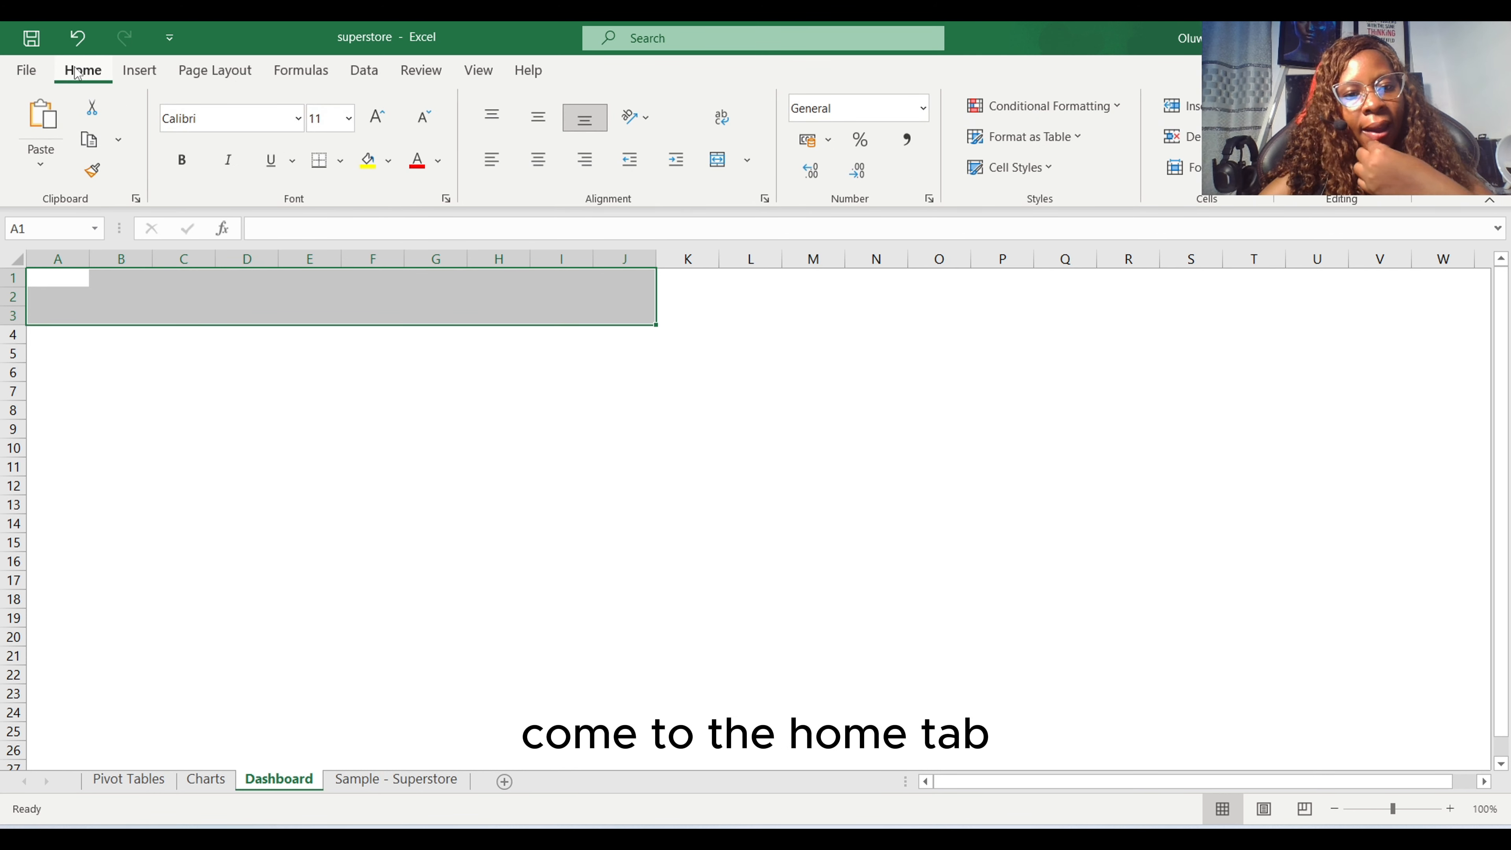
pyautogui.click(752, 163)
pyautogui.click(772, 194)
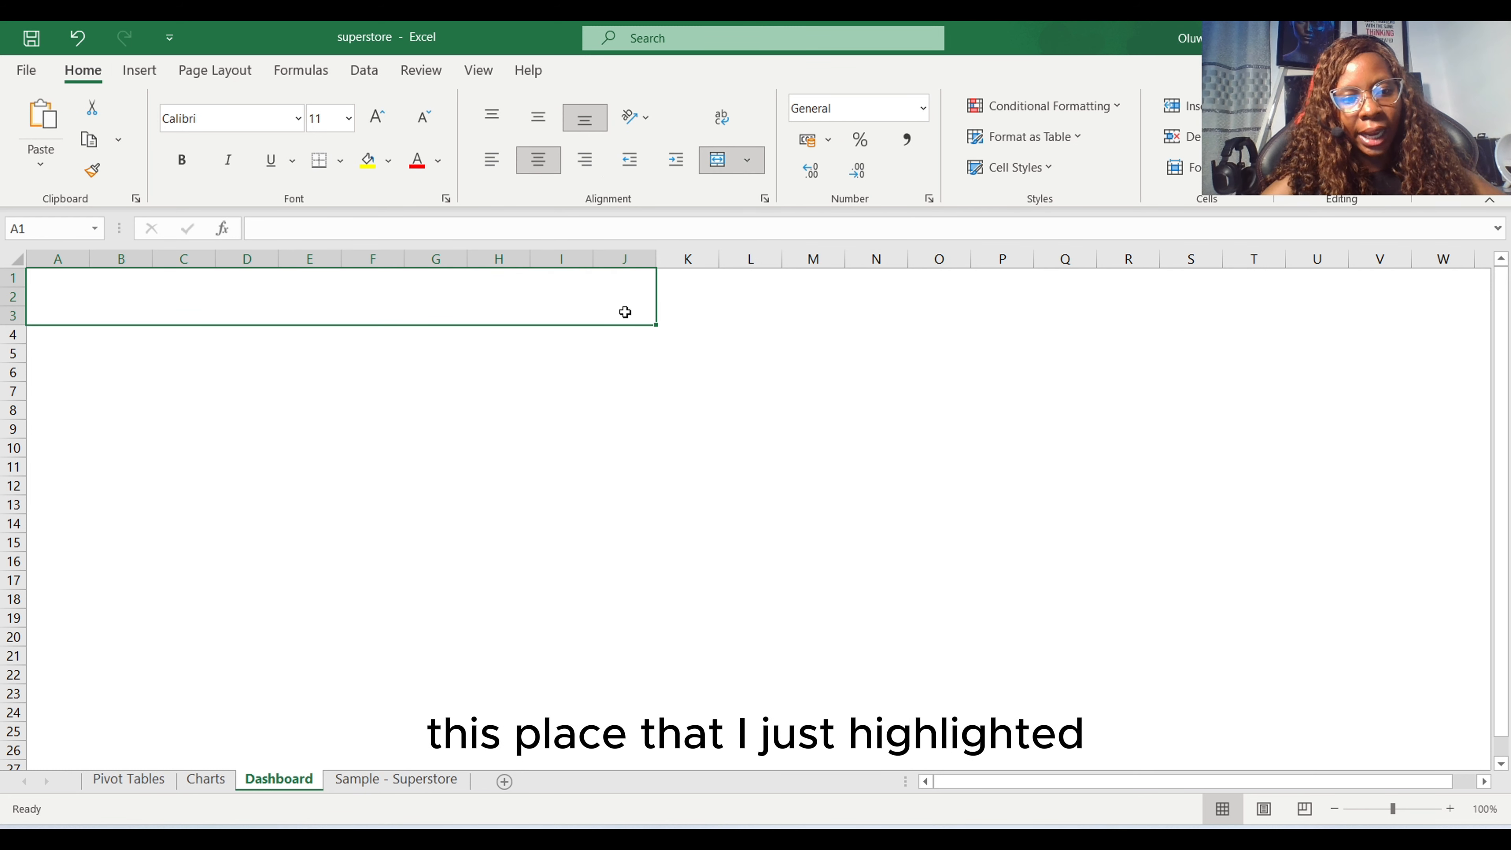
# Step: Fill the merged banner cell A1:J3 with dark blue from the theme colors
pyautogui.click(389, 160)
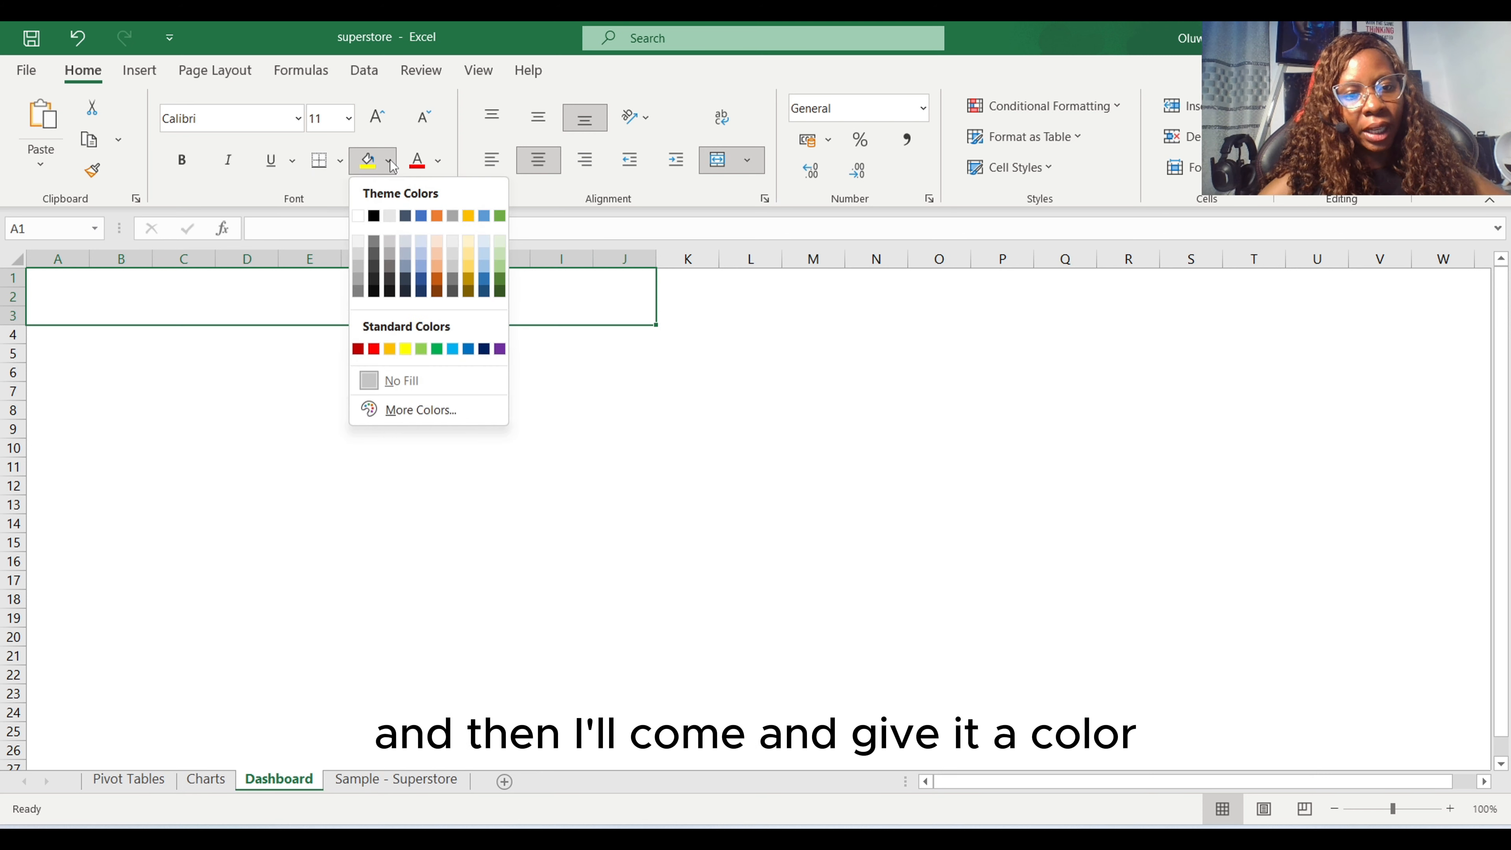
pyautogui.click(421, 278)
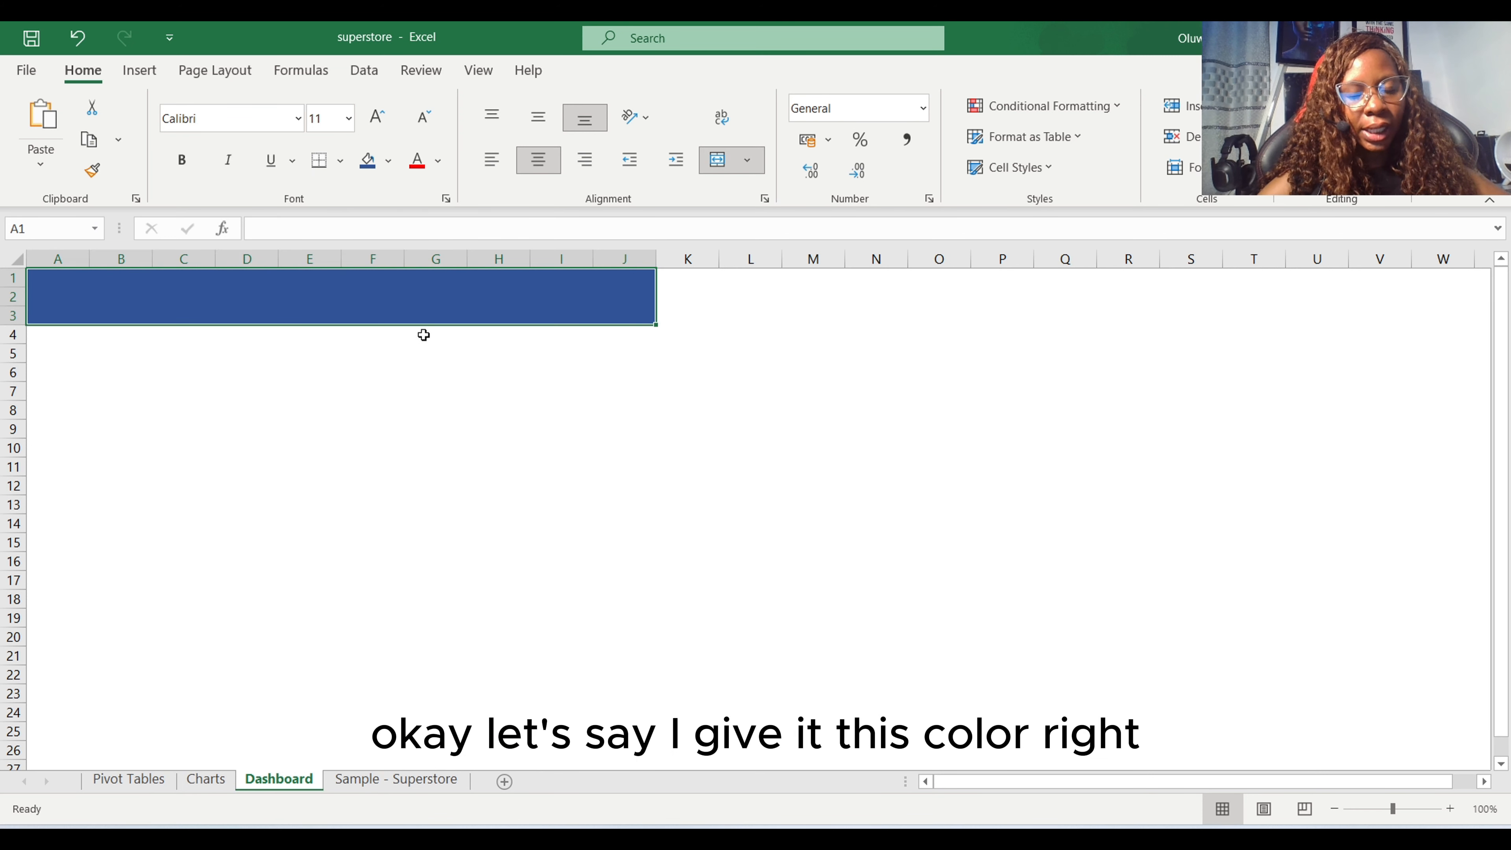
pyautogui.click(365, 389)
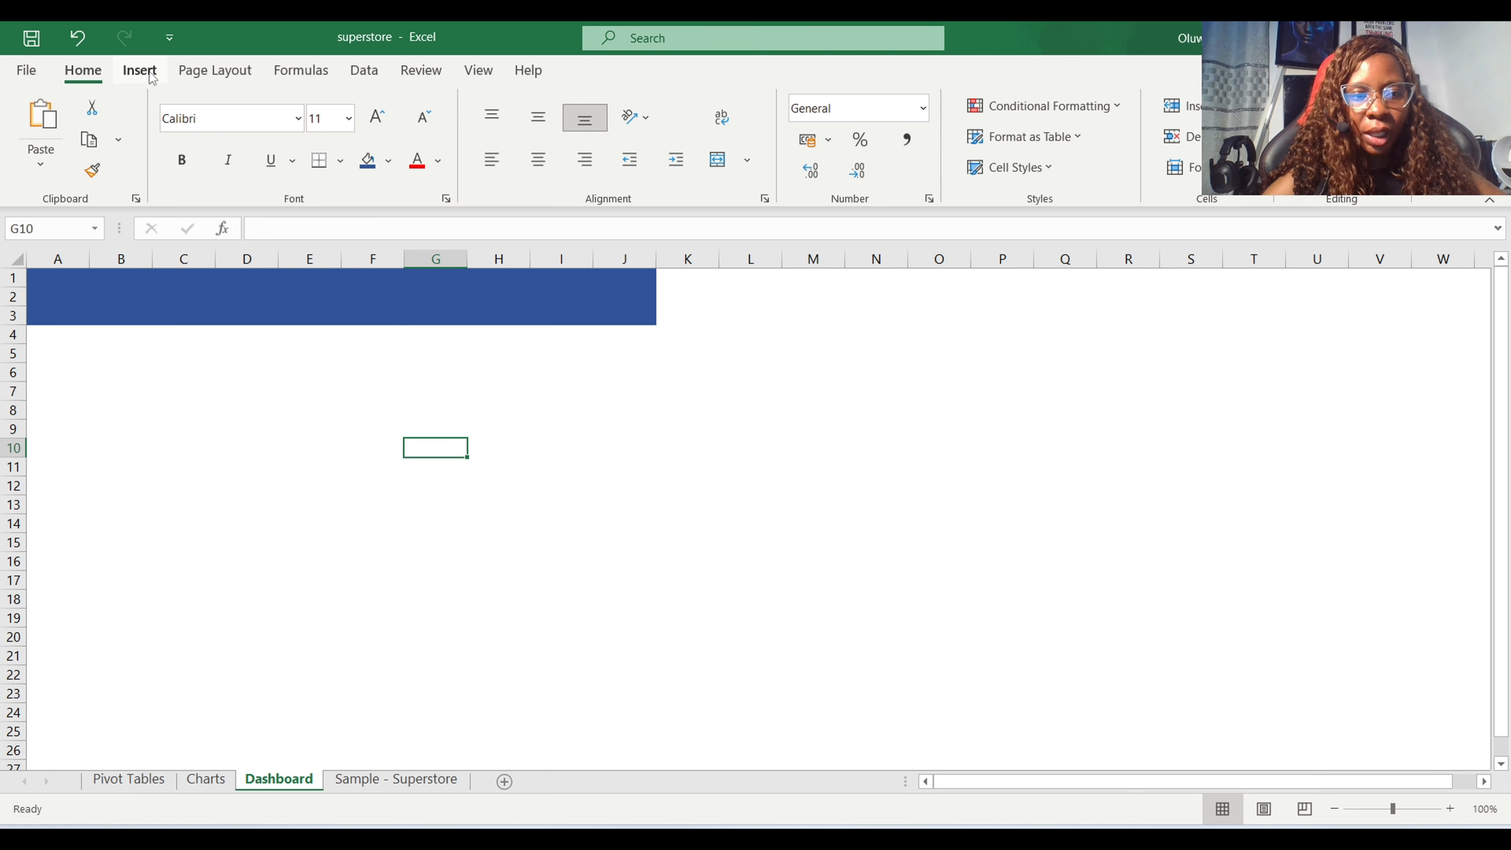
# Step: Add a text box inside the blue banner, spanning about columns B to H, with the text SUPERSTORE DASHBOARD
pyautogui.click(149, 75)
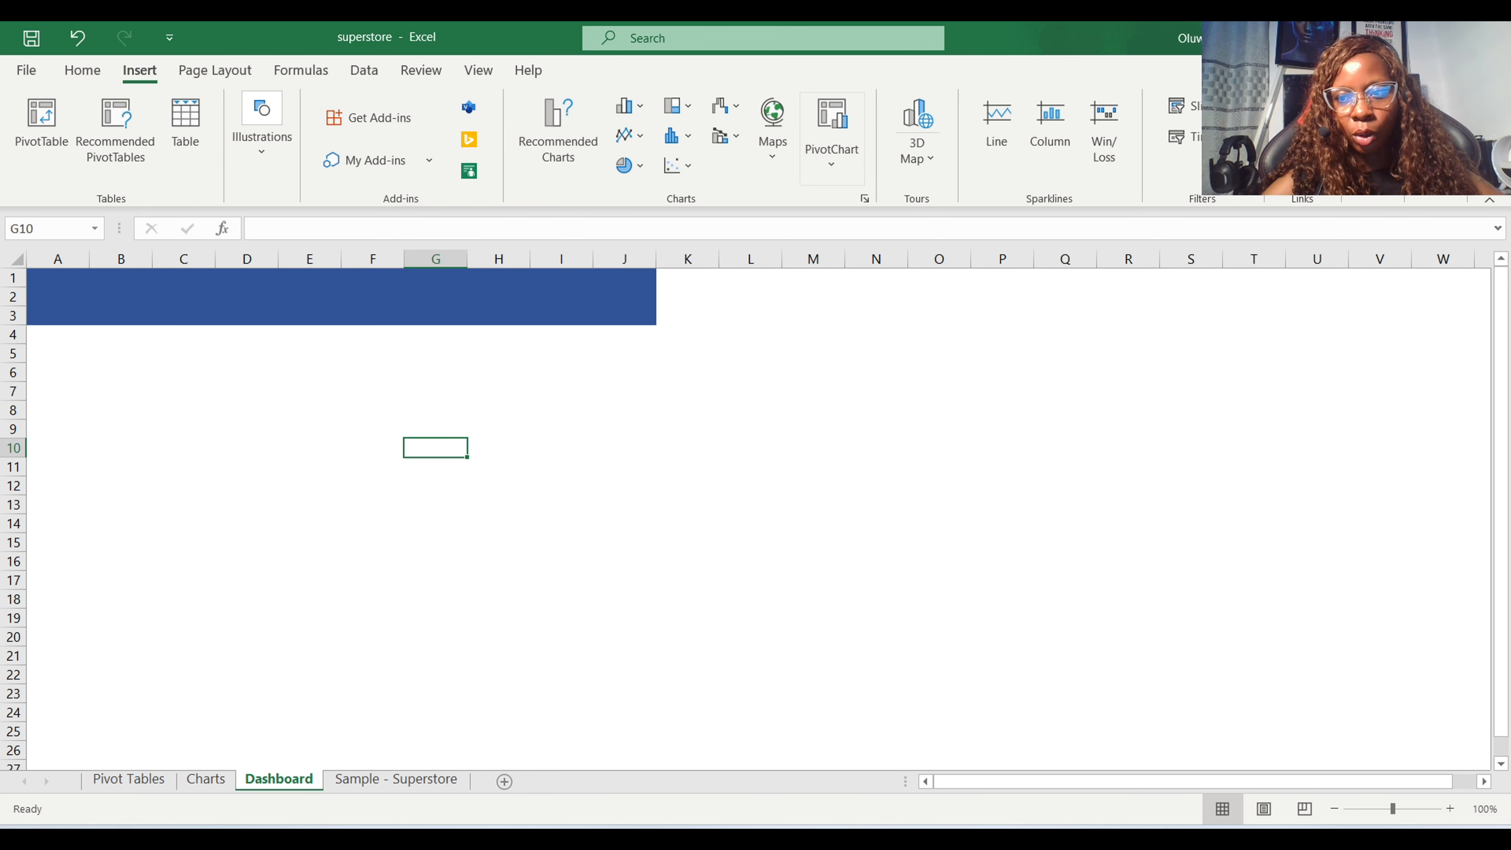
pyautogui.click(1368, 139)
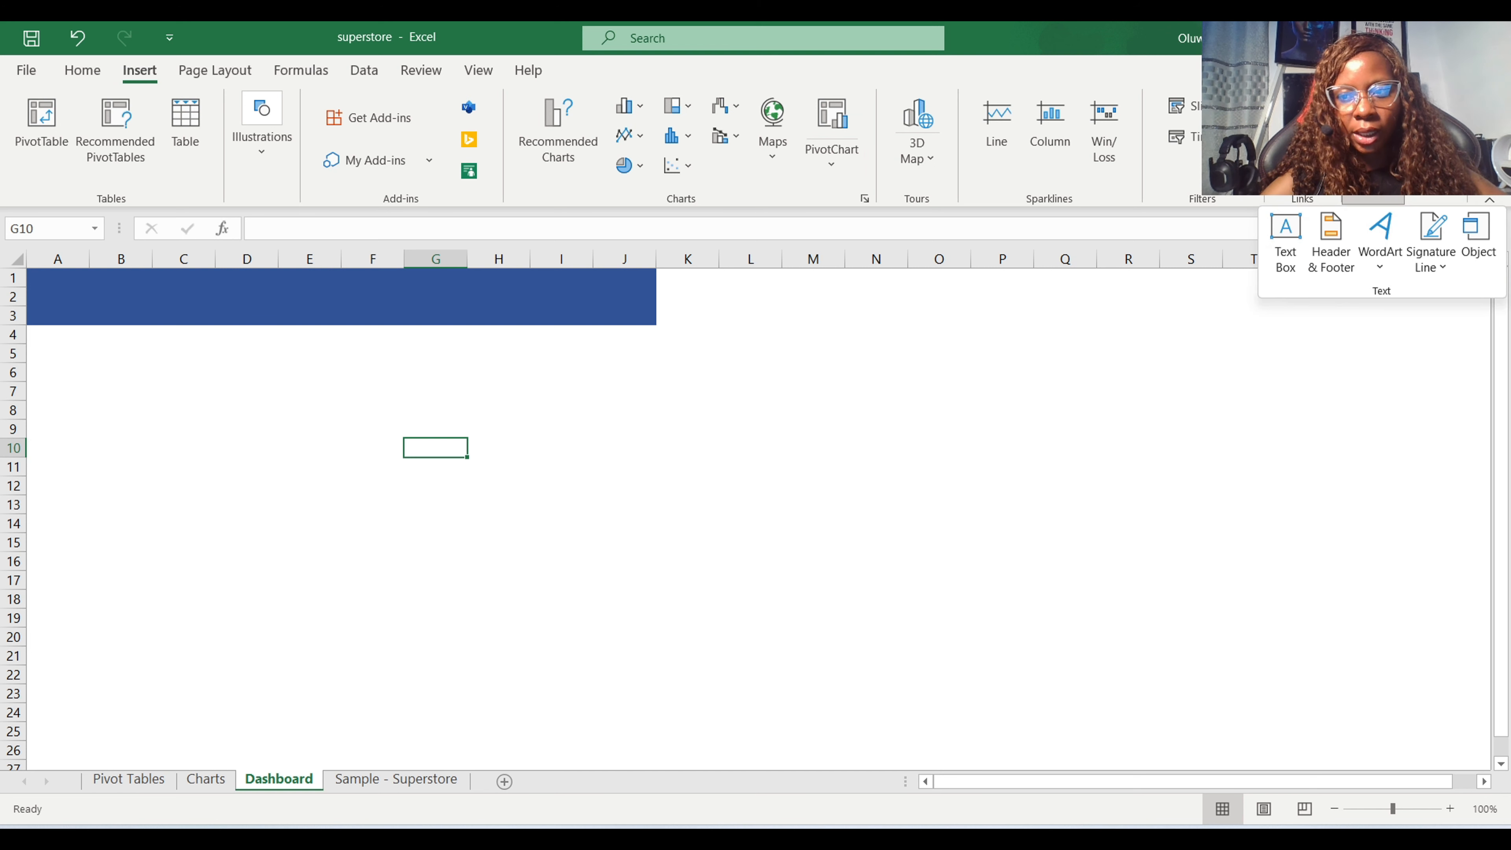
pyautogui.click(1301, 232)
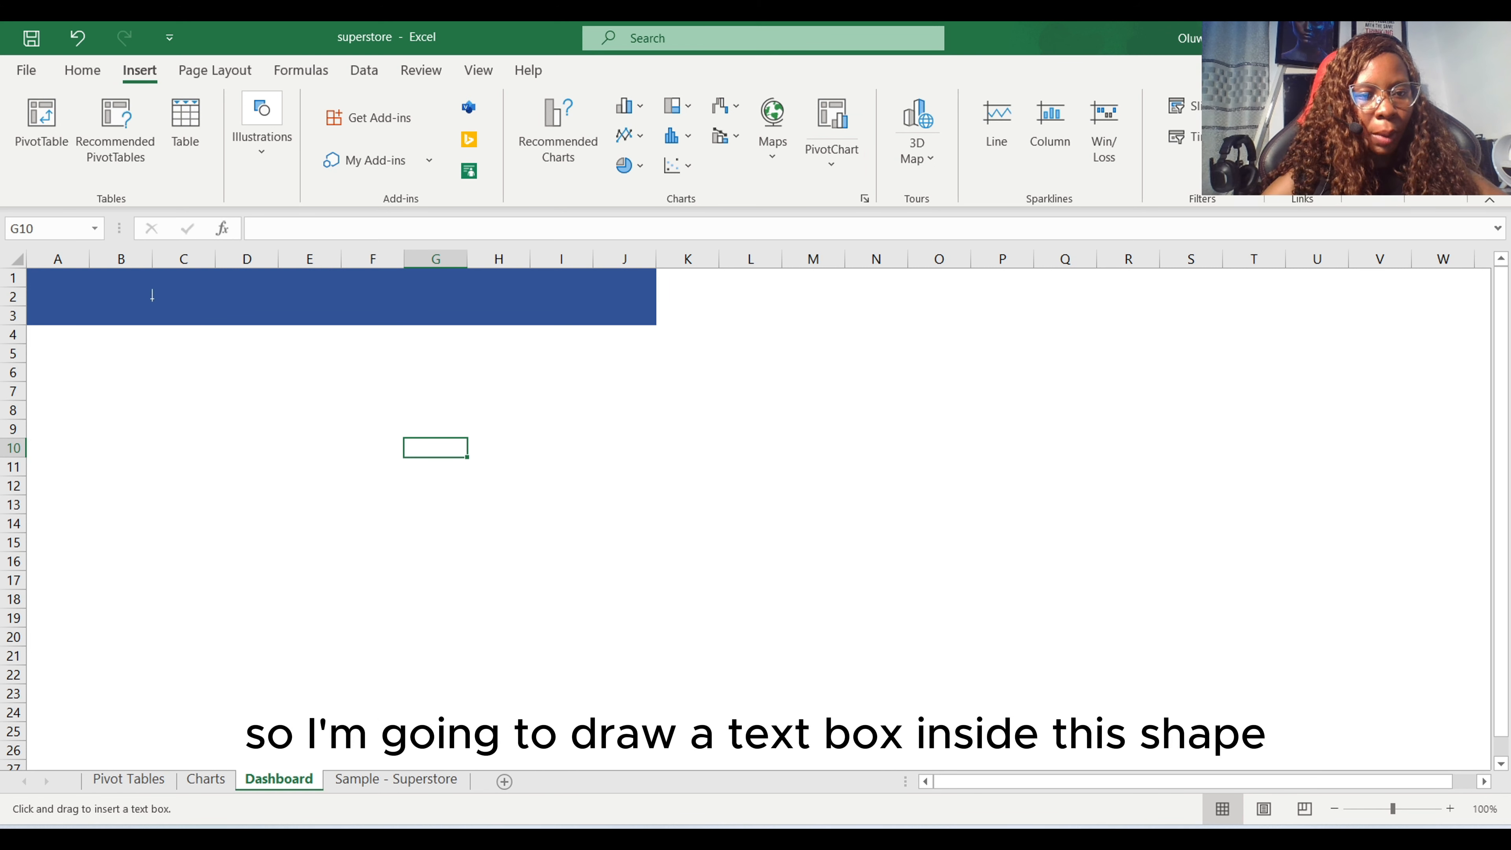
pyautogui.moveTo(141, 278); pyautogui.dragTo(489, 313)
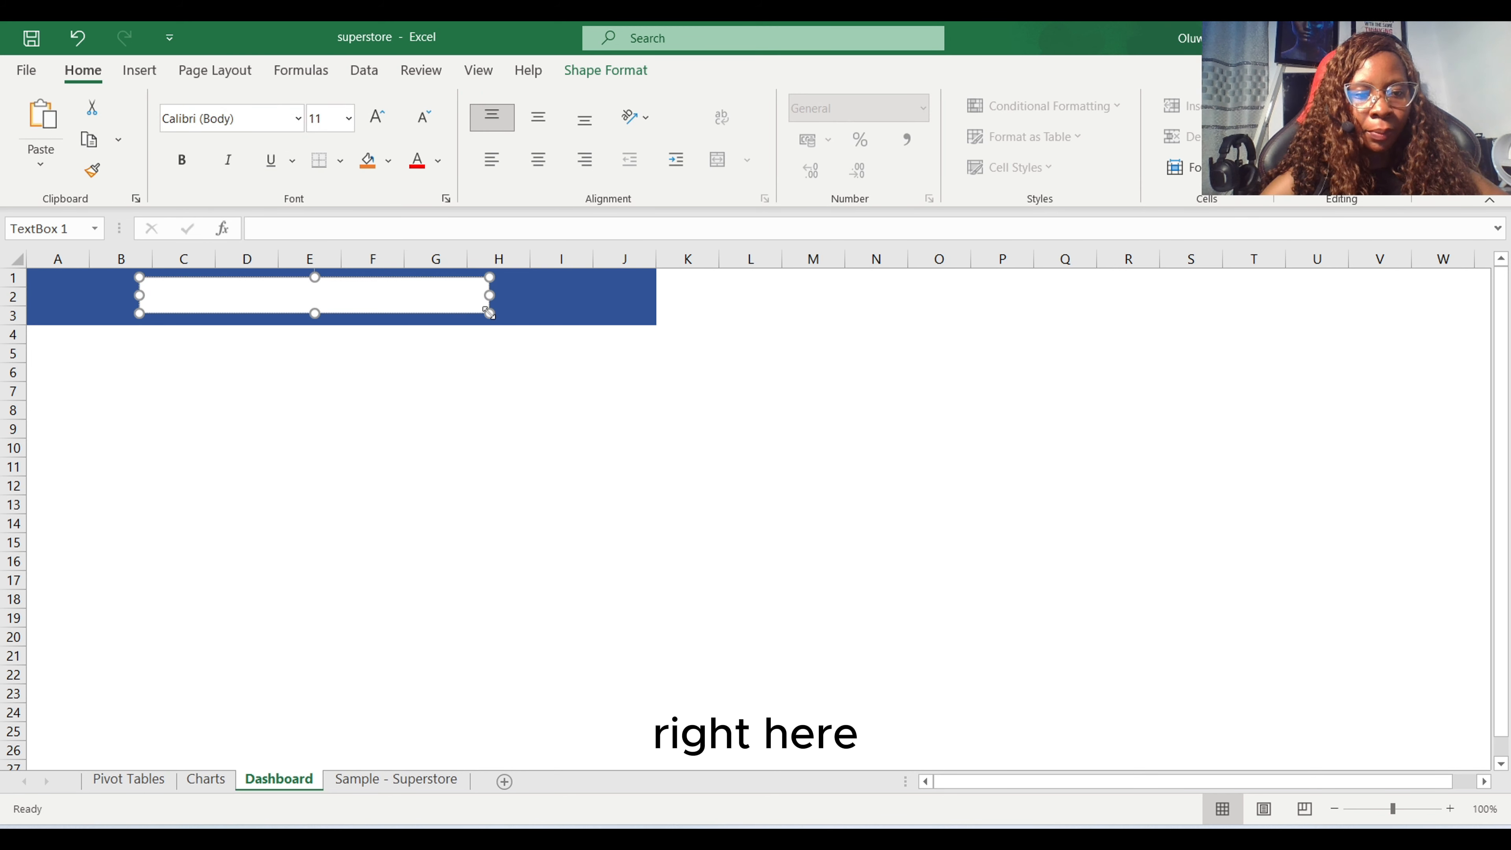
pyautogui.write('SUPER')
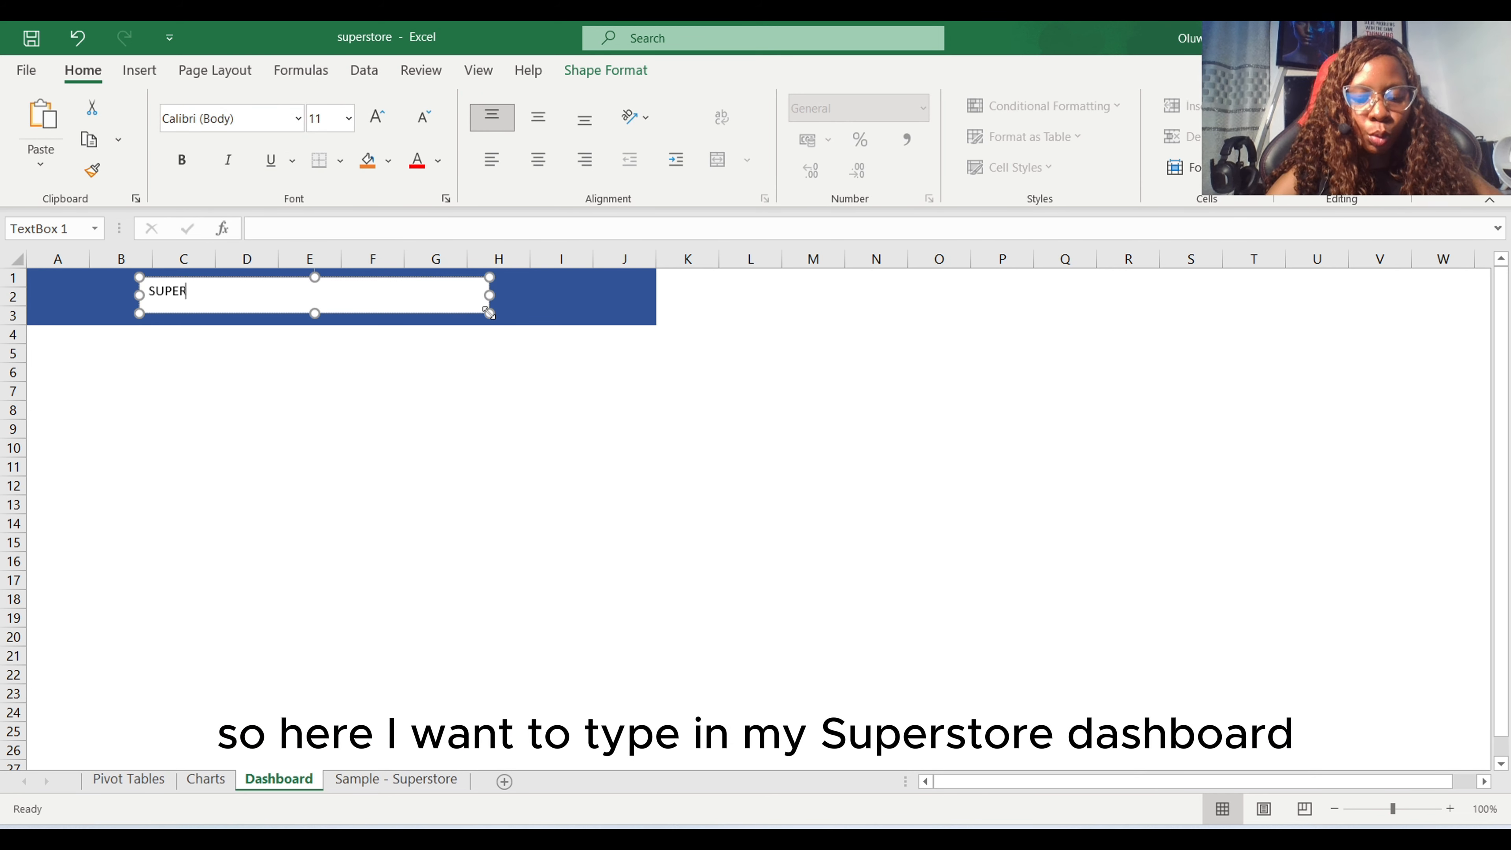
pyautogui.write('STORE DASH')
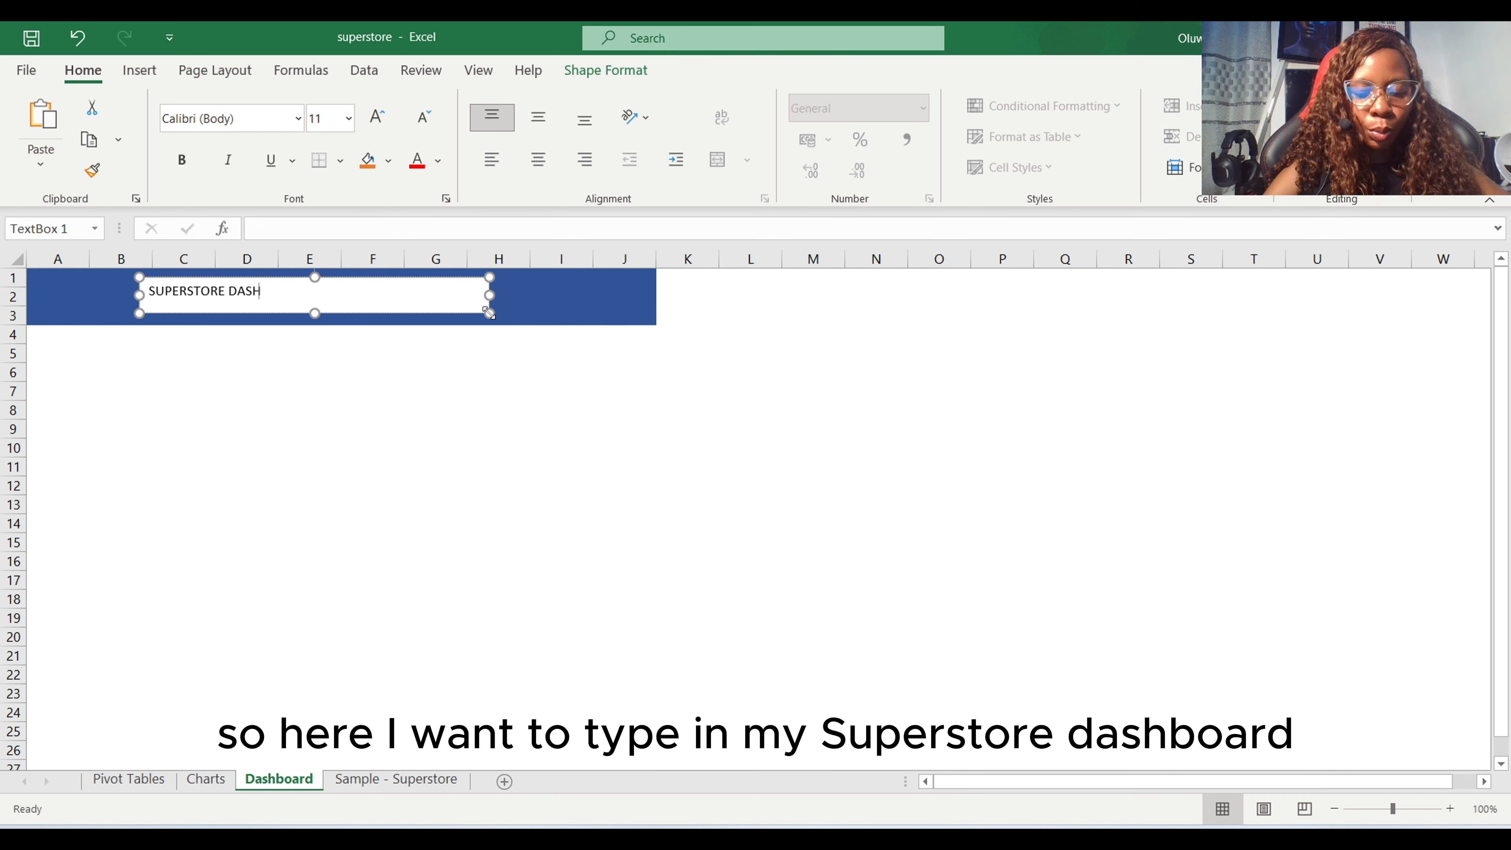
pyautogui.write('BOARD')
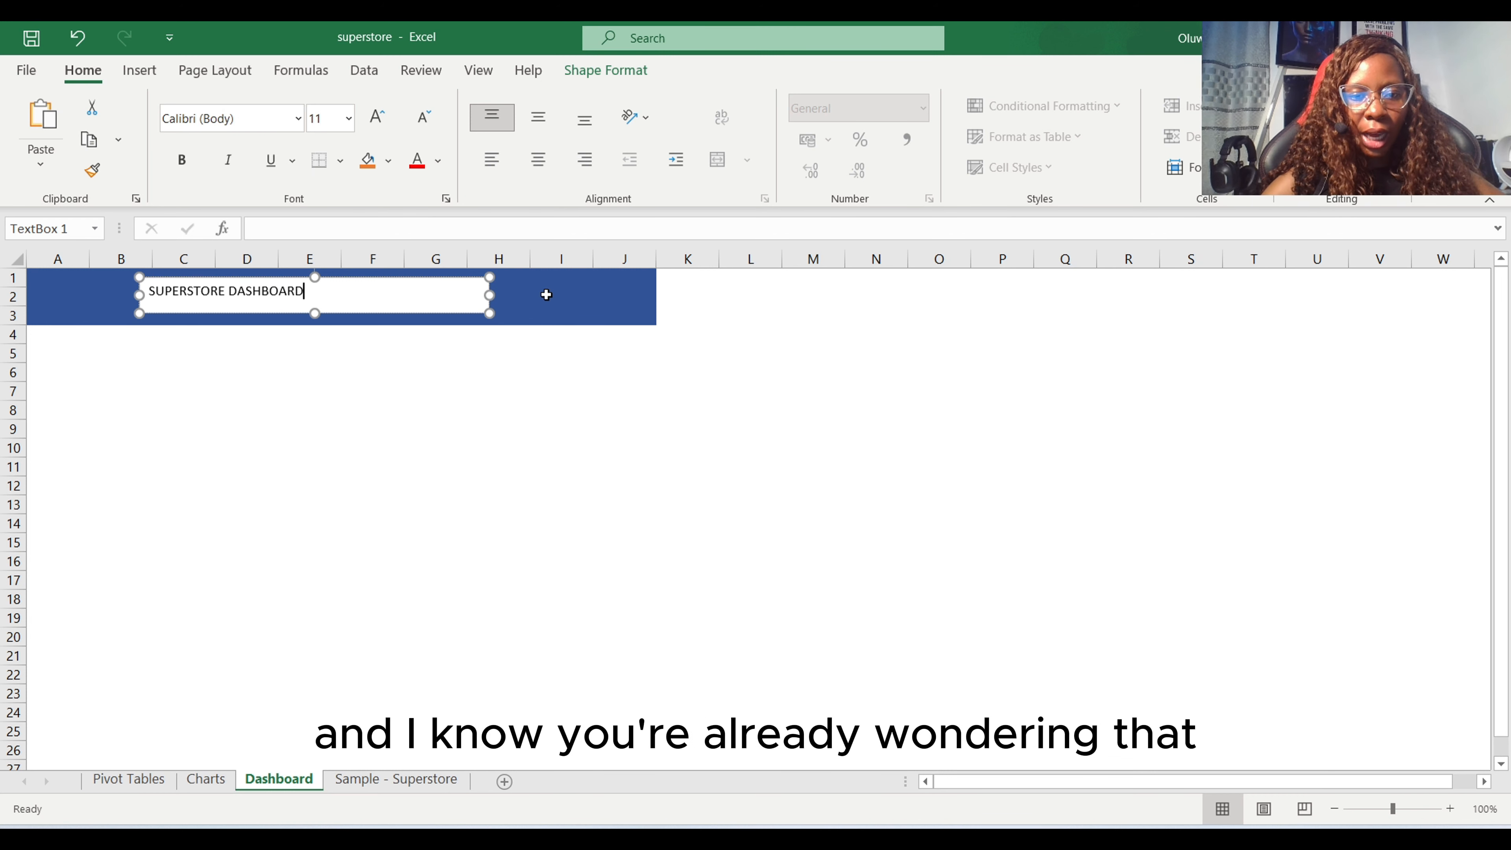
# Step: Set the title text box to no fill and no outline
pyautogui.click(546, 294)
pyautogui.click(454, 292)
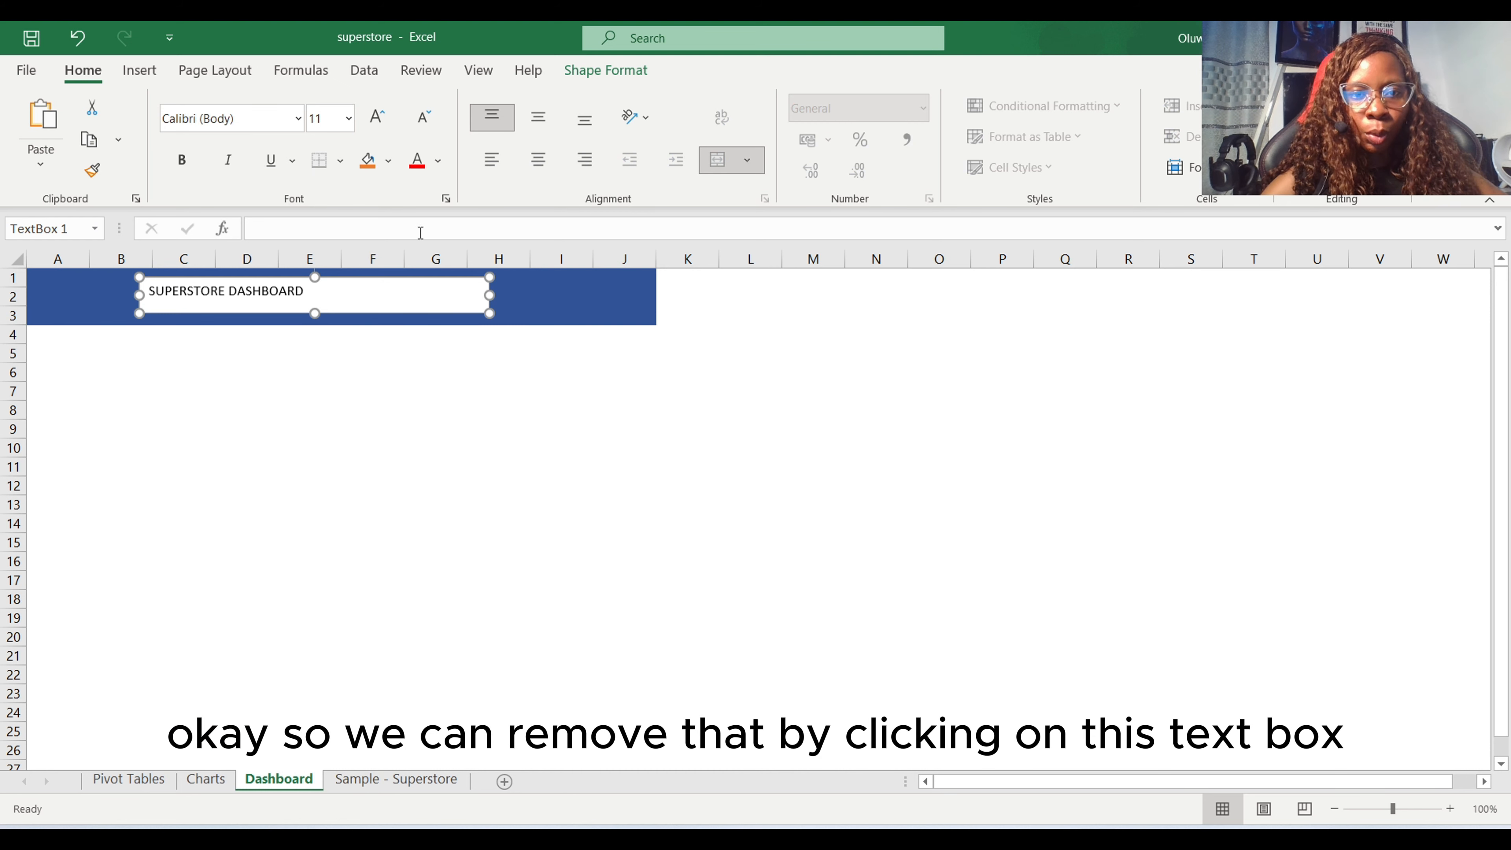
pyautogui.click(595, 76)
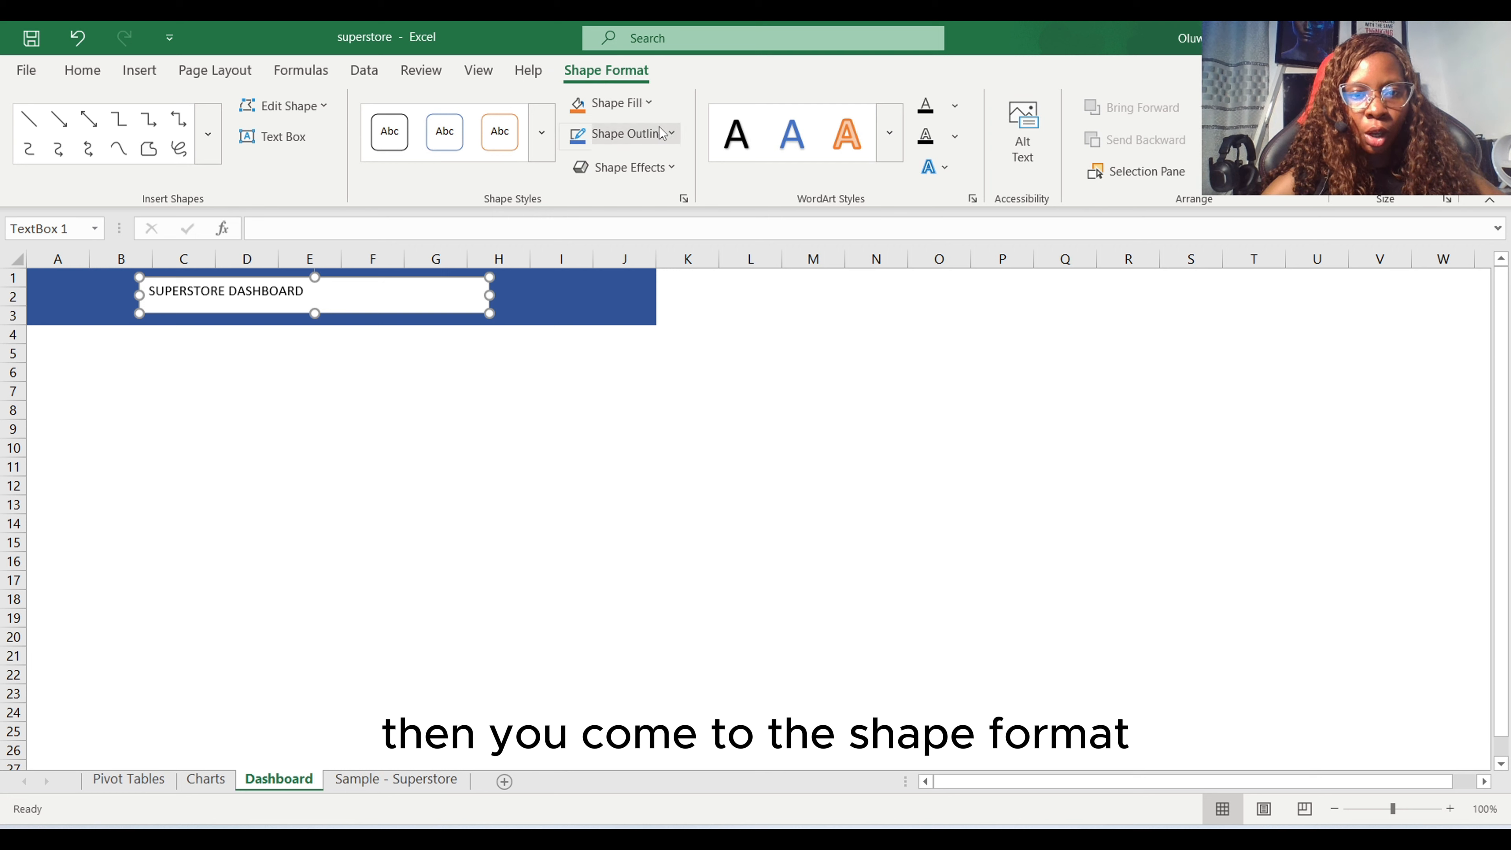
pyautogui.click(649, 106)
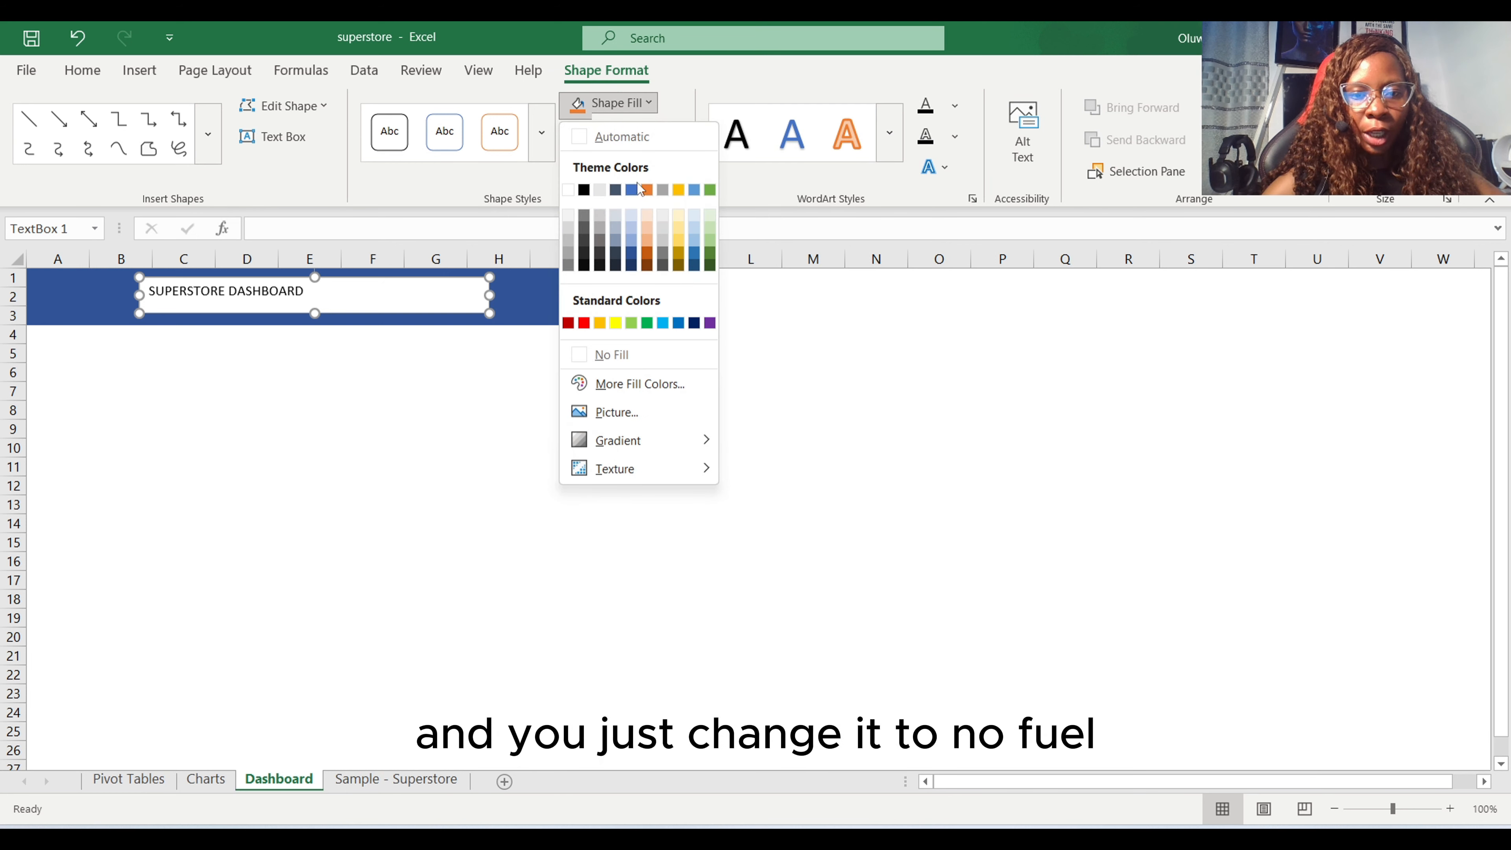
pyautogui.click(631, 355)
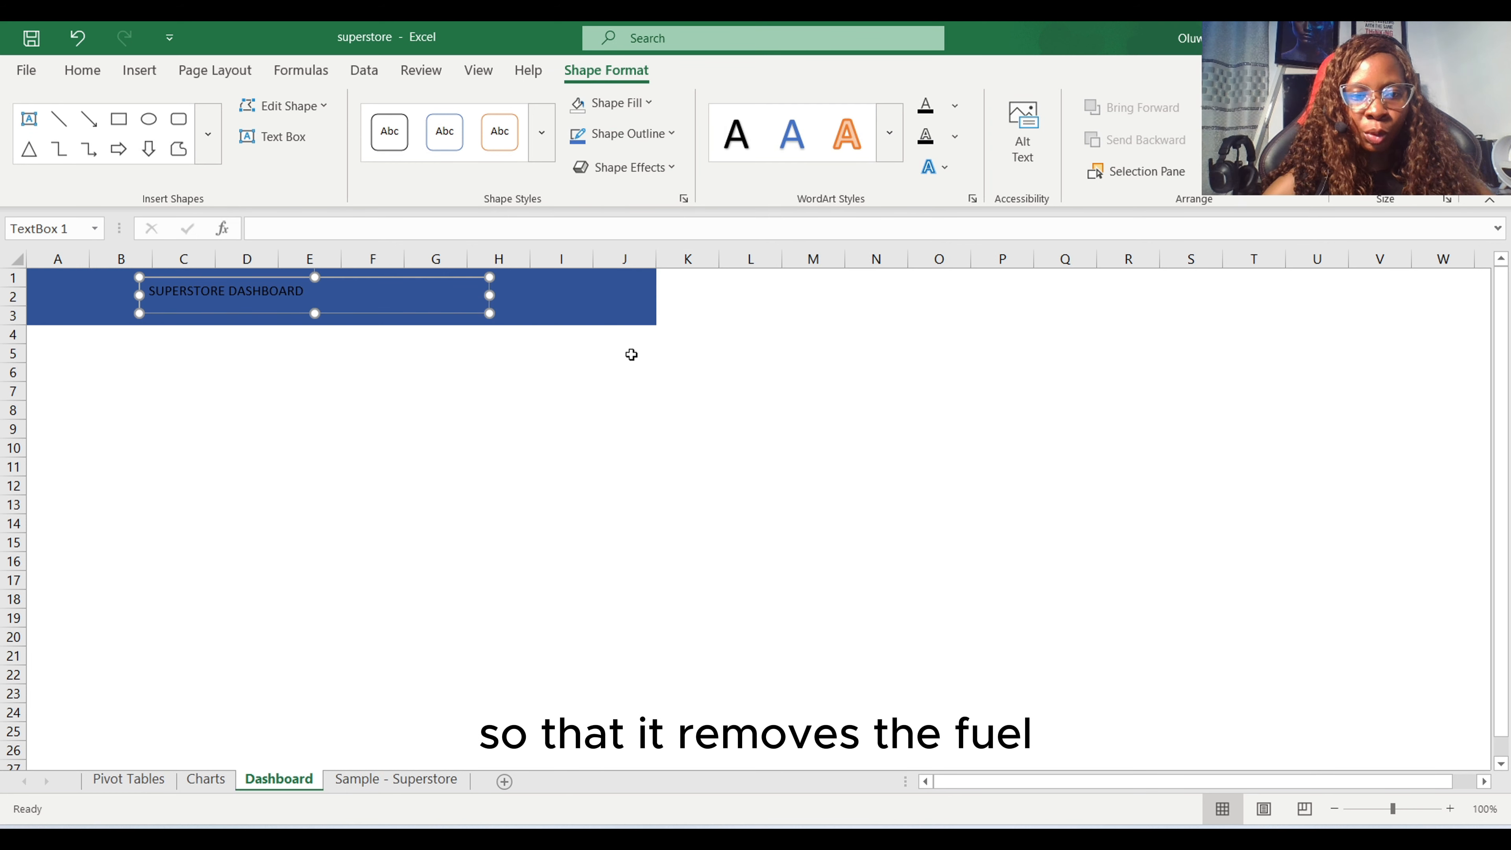
pyautogui.click(629, 133)
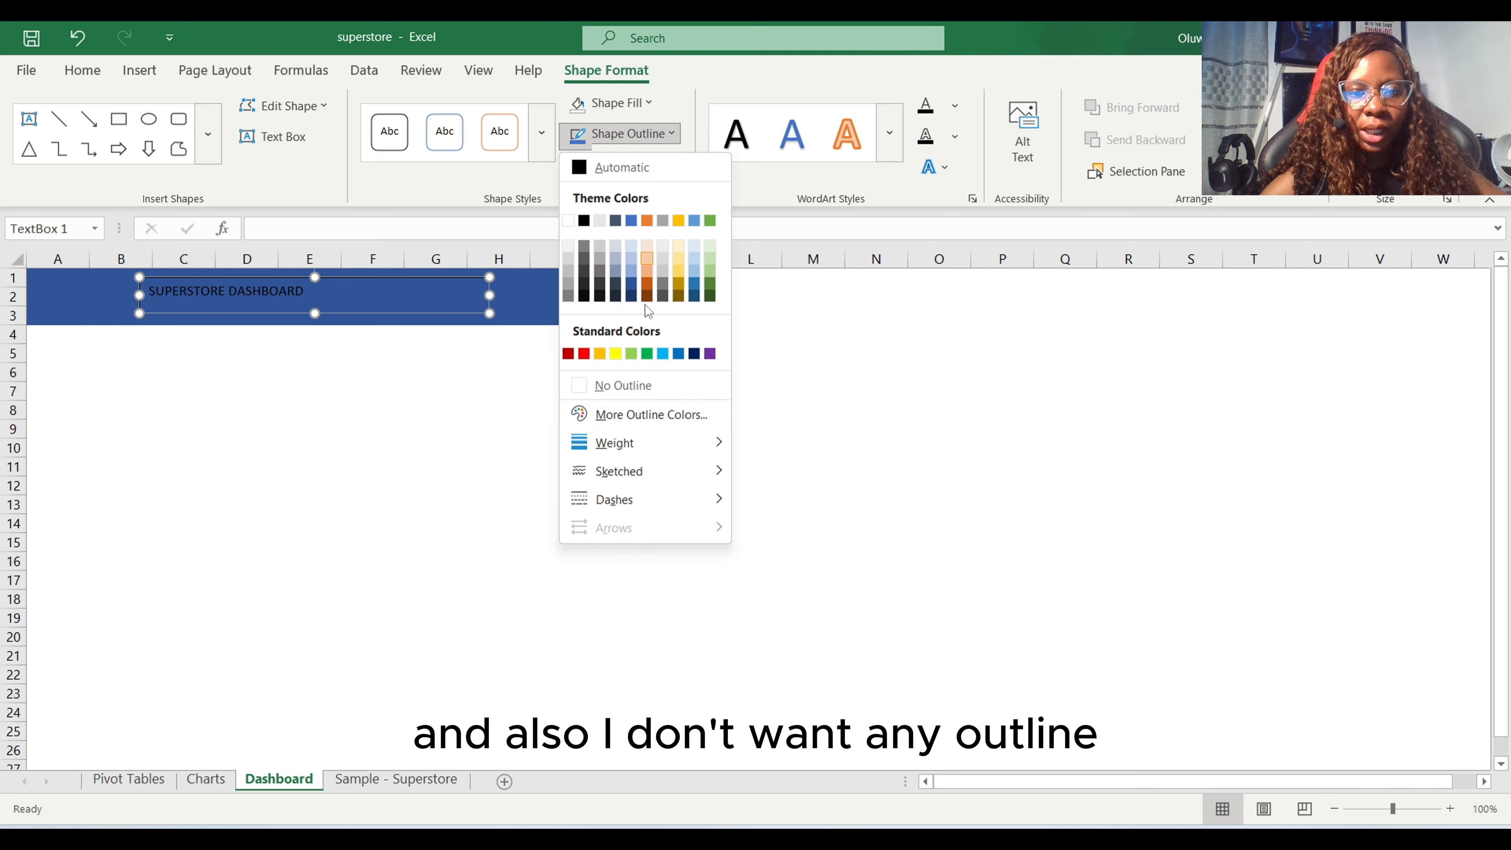
pyautogui.click(634, 387)
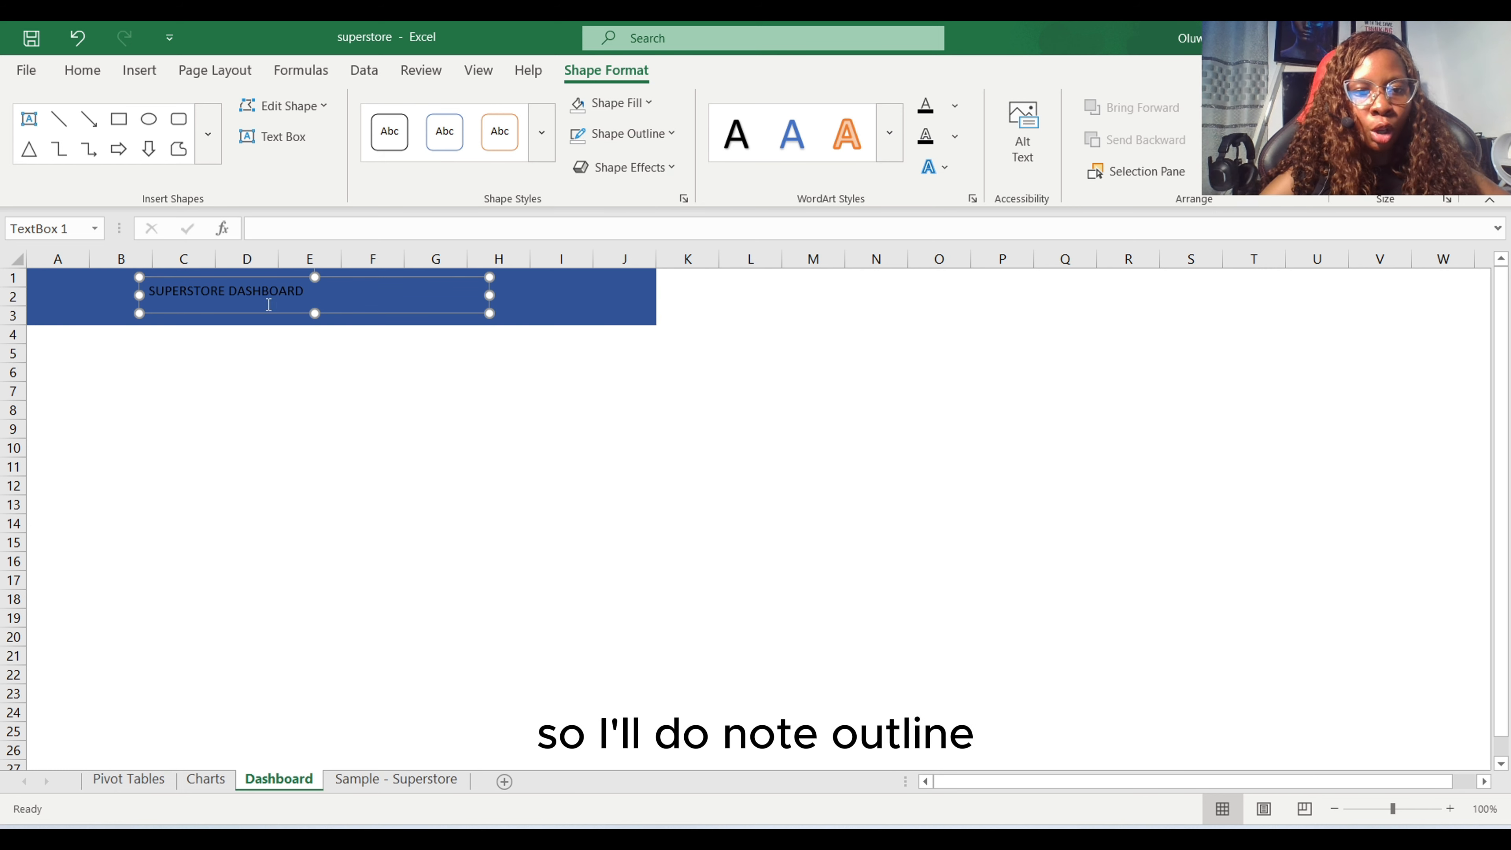
# Step: Format the title text box's font as white, size 24 and bold
pyautogui.click(82, 70)
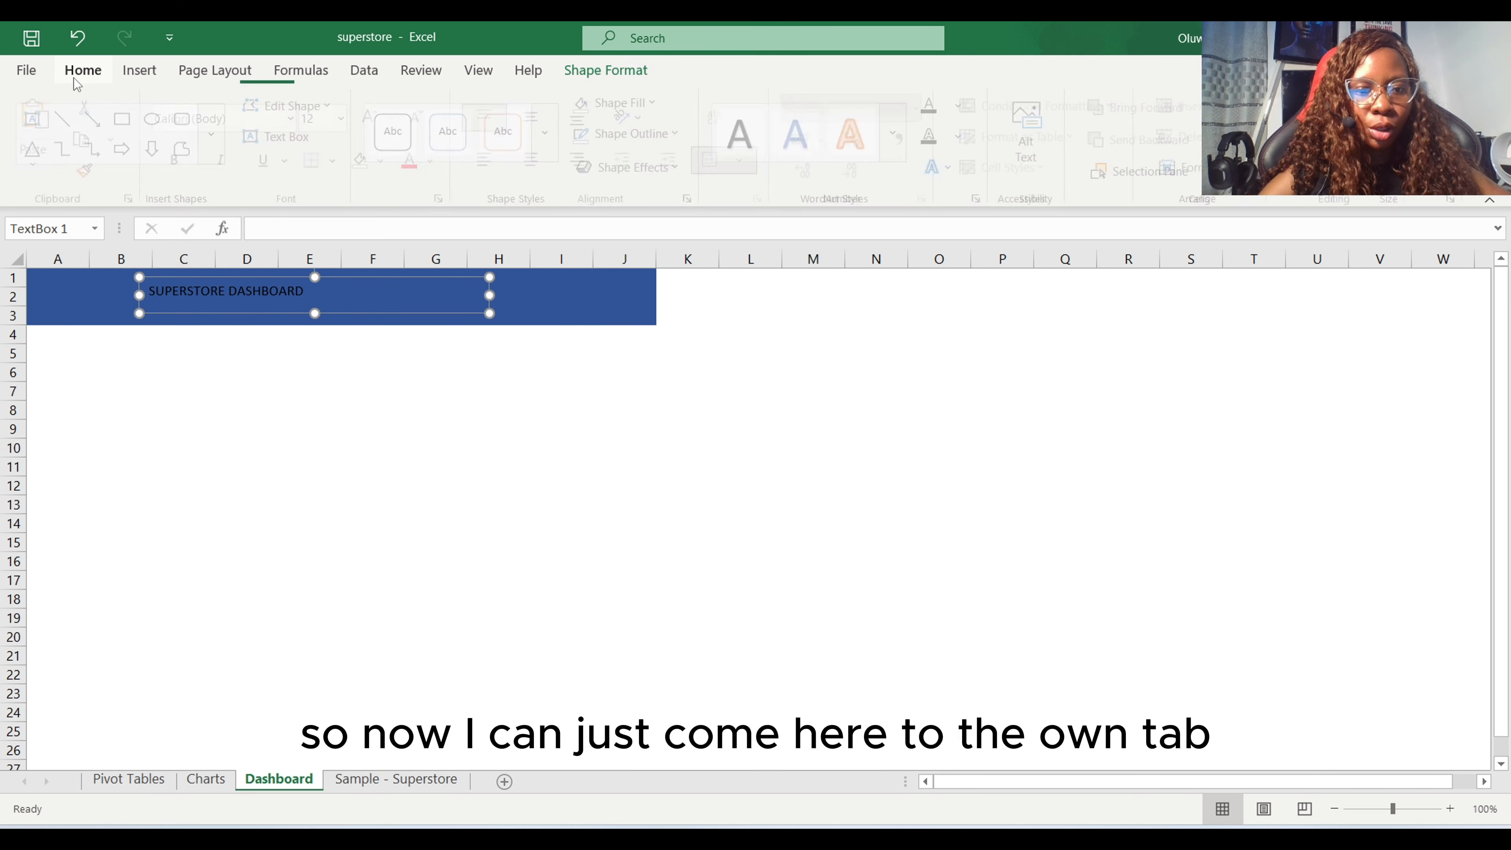
pyautogui.click(440, 164)
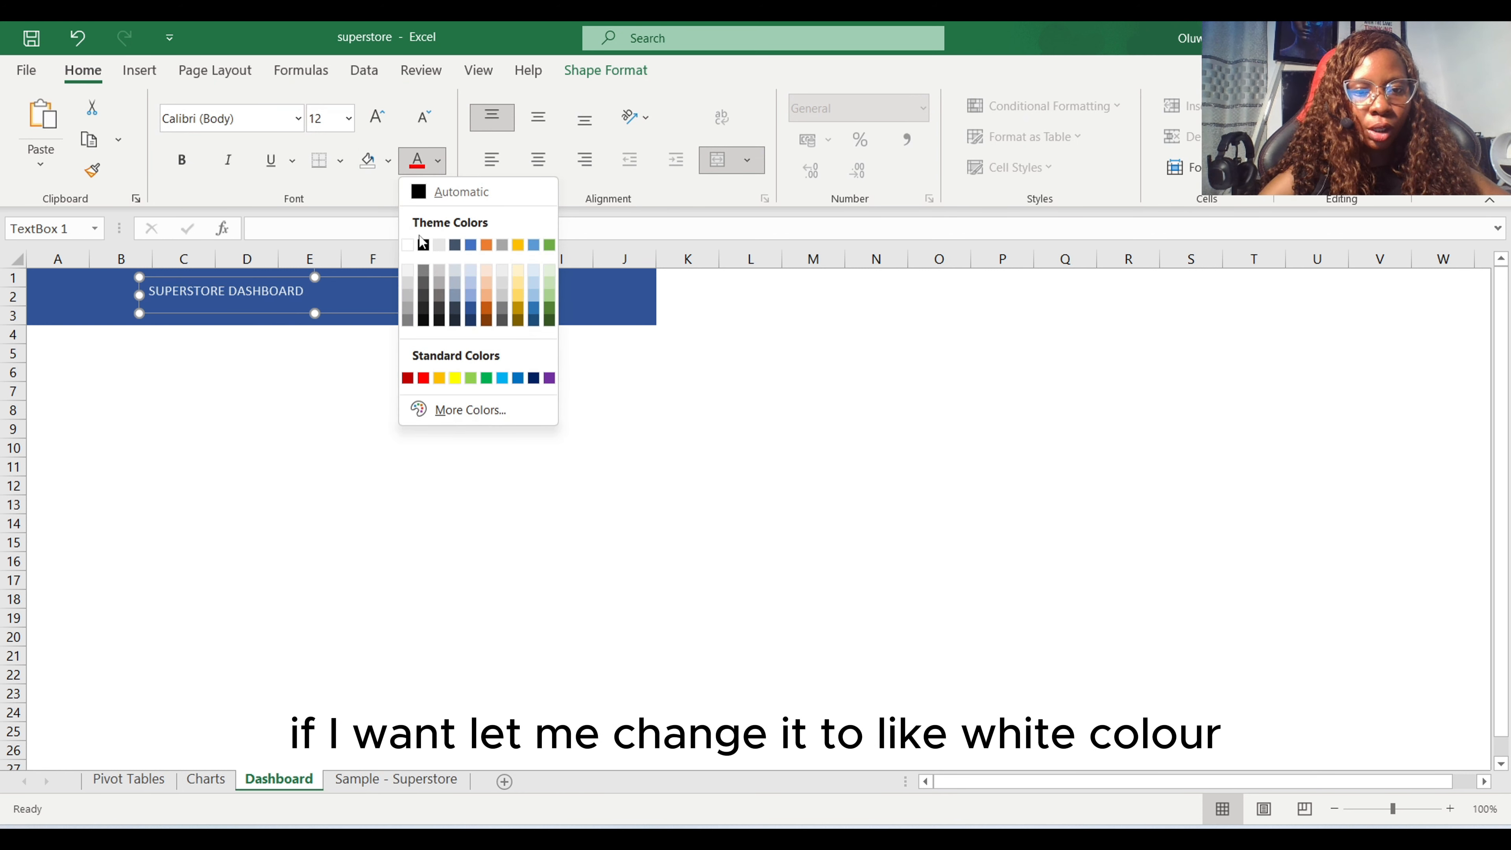
pyautogui.click(408, 245)
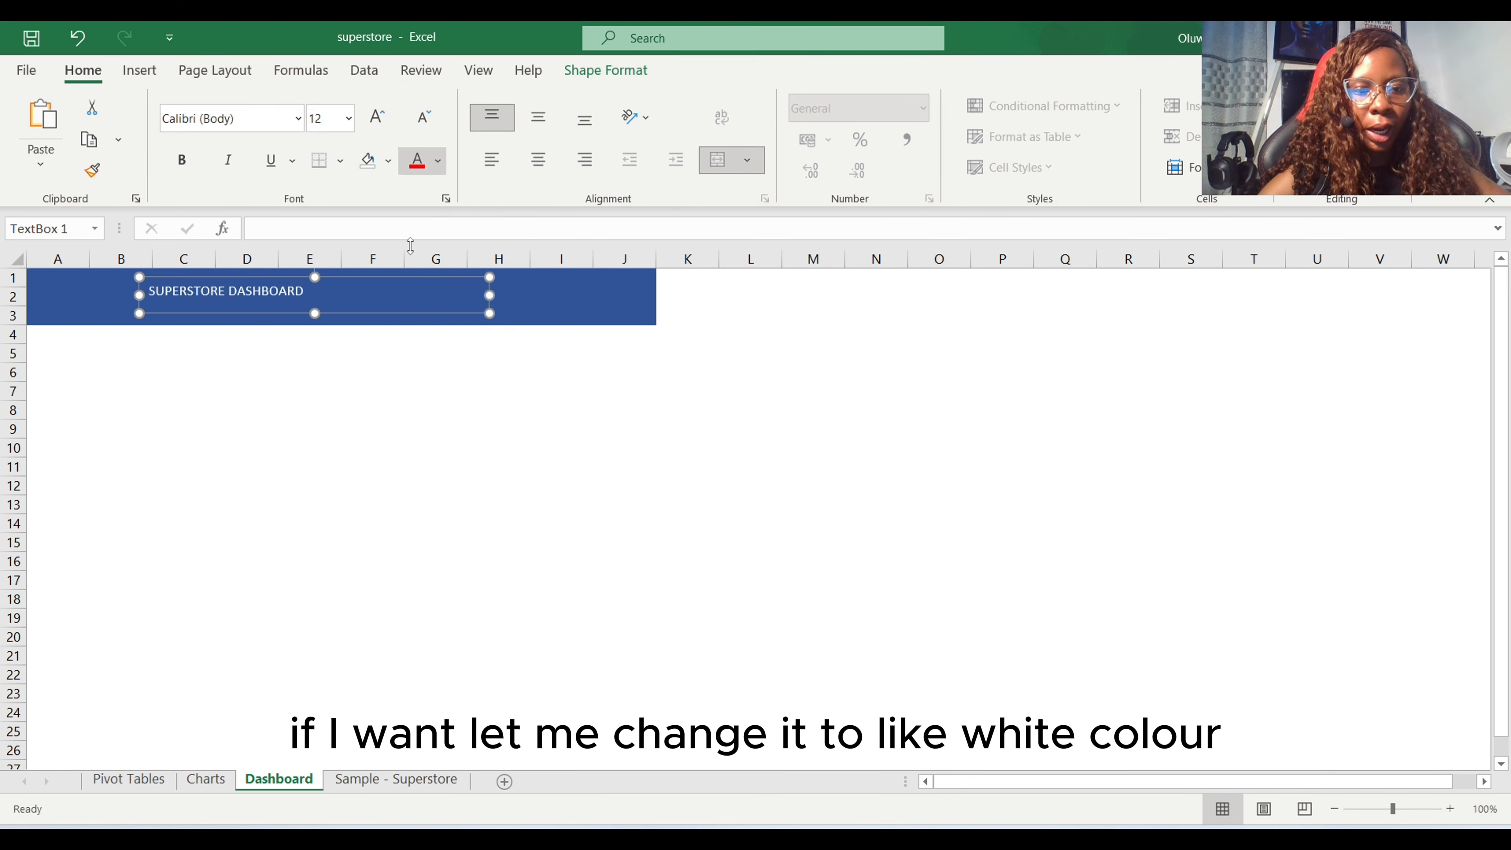
pyautogui.click(349, 119)
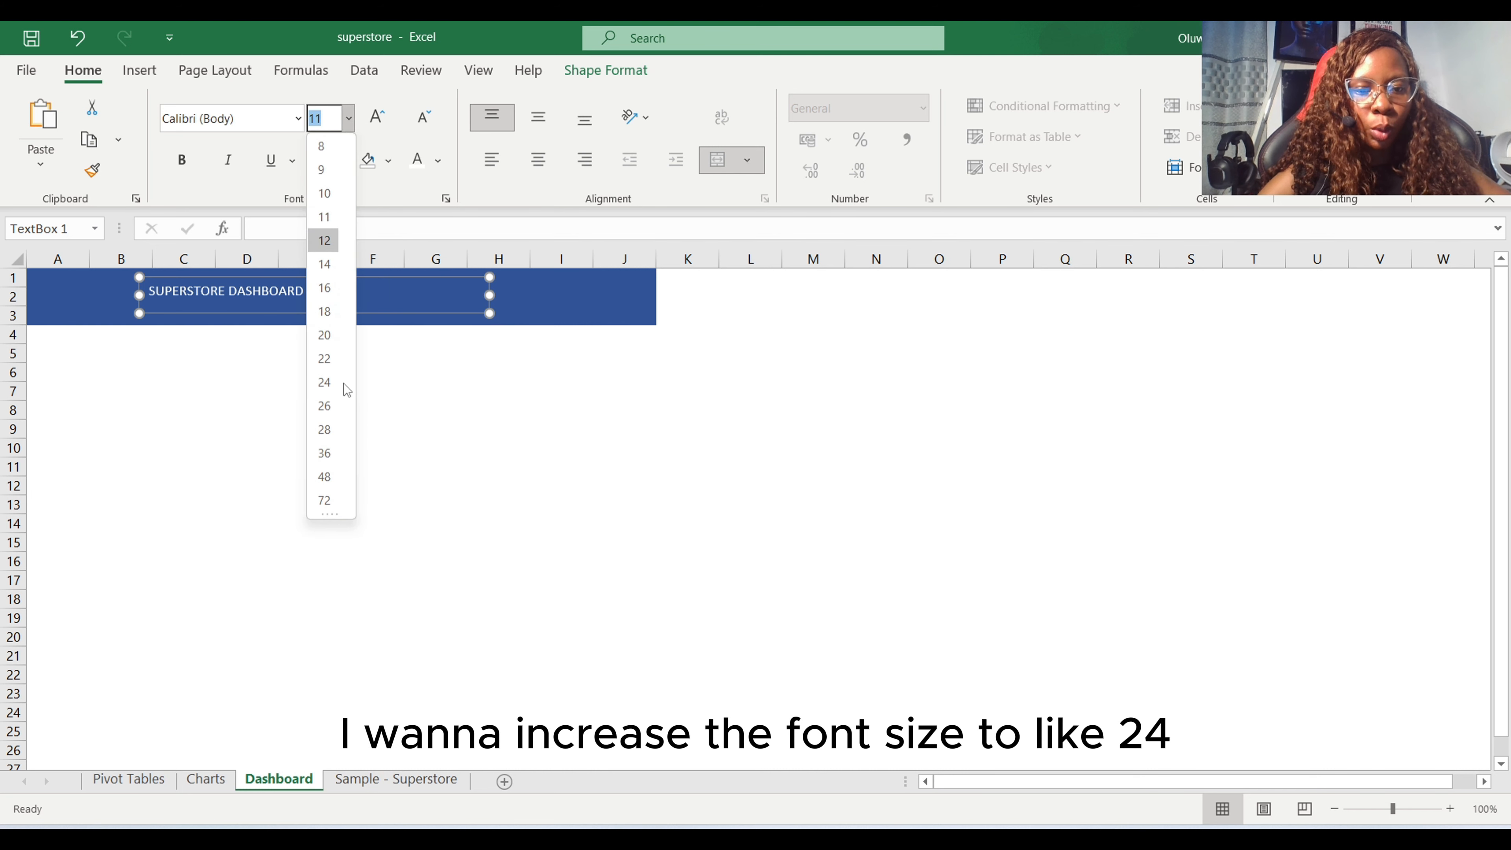
pyautogui.click(325, 382)
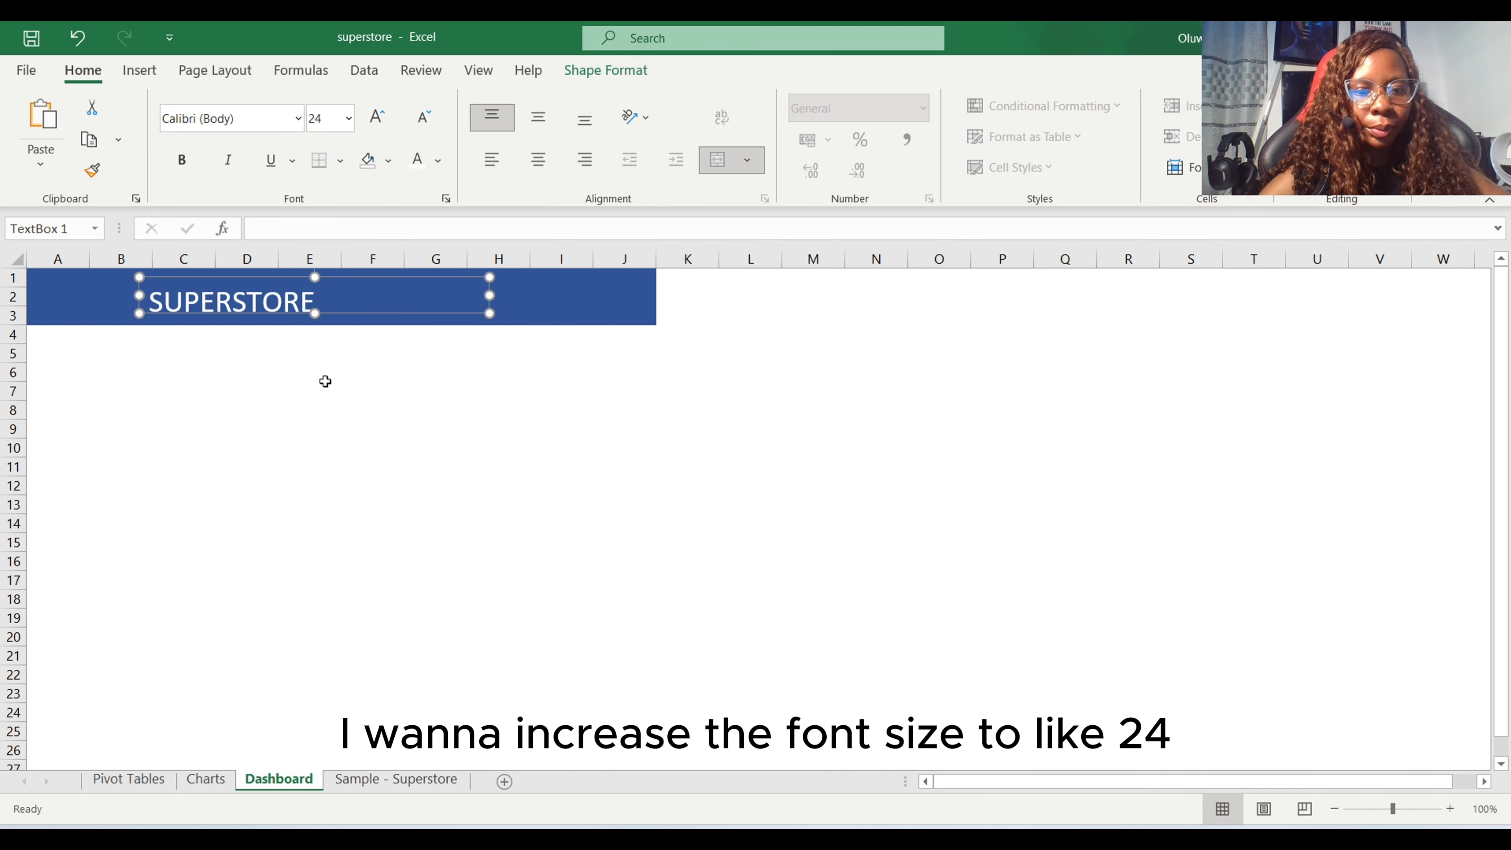
pyautogui.click(182, 170)
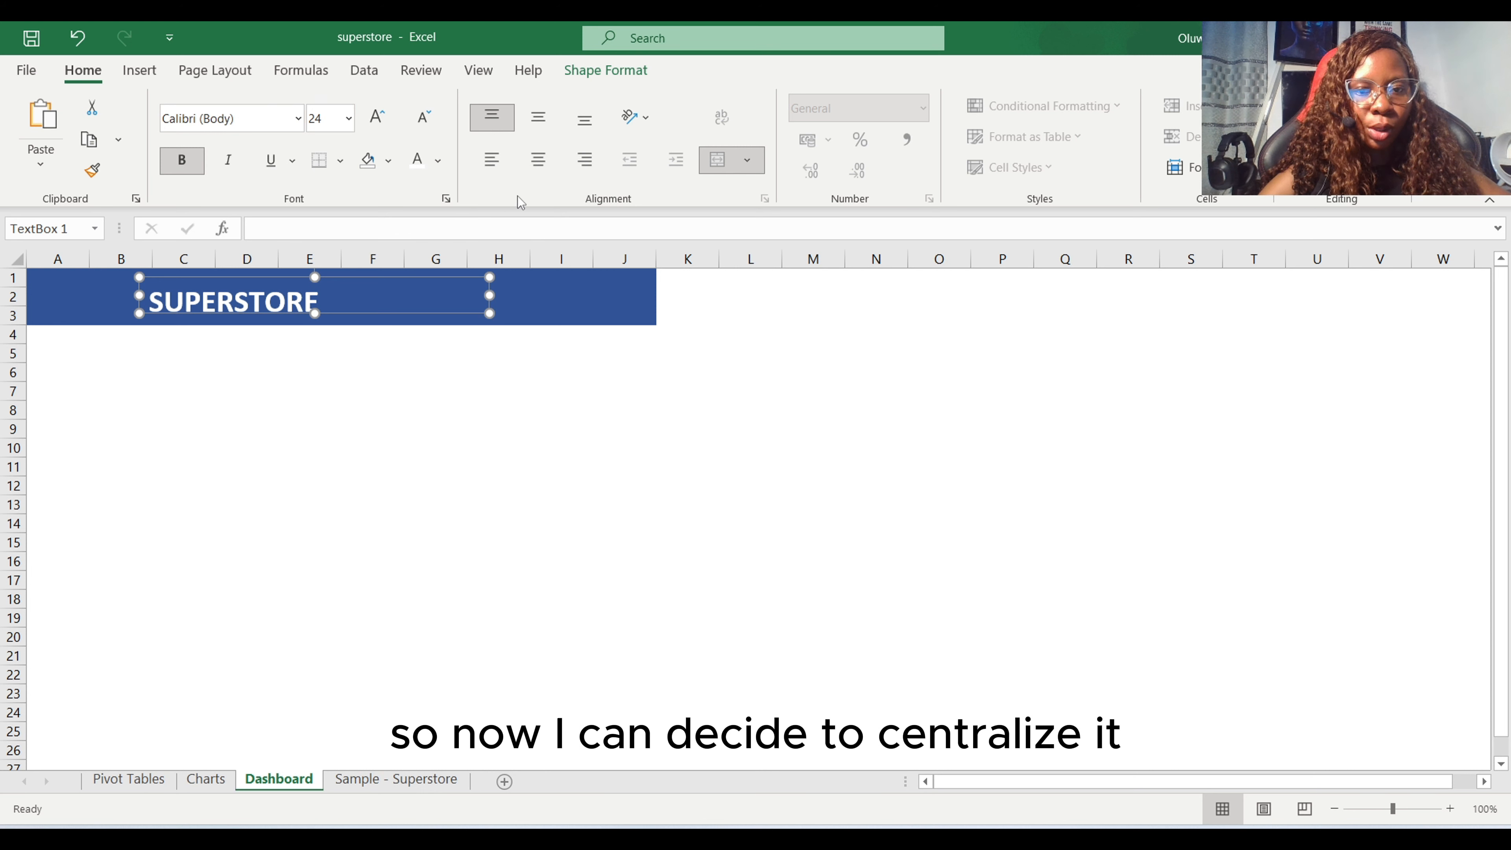
# Step: Center the title text horizontally and vertically within its text box
pyautogui.click(536, 169)
pyautogui.click(539, 127)
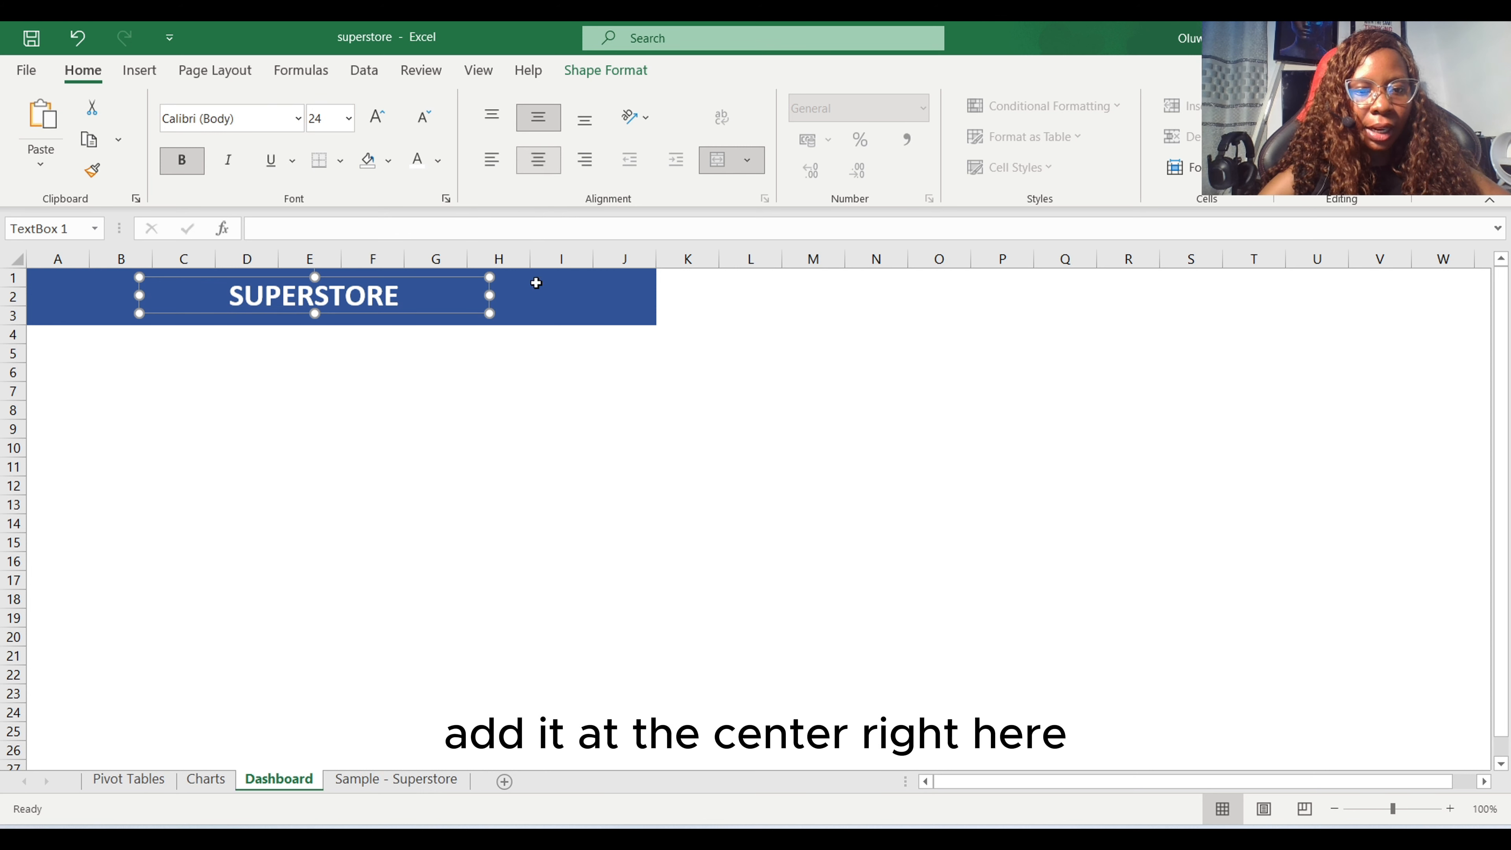
pyautogui.click(490, 519)
# Step: Widen the title text box into column I so SUPERSTORE DASHBOARD fits on one line
pyautogui.doubleClick(373, 299)
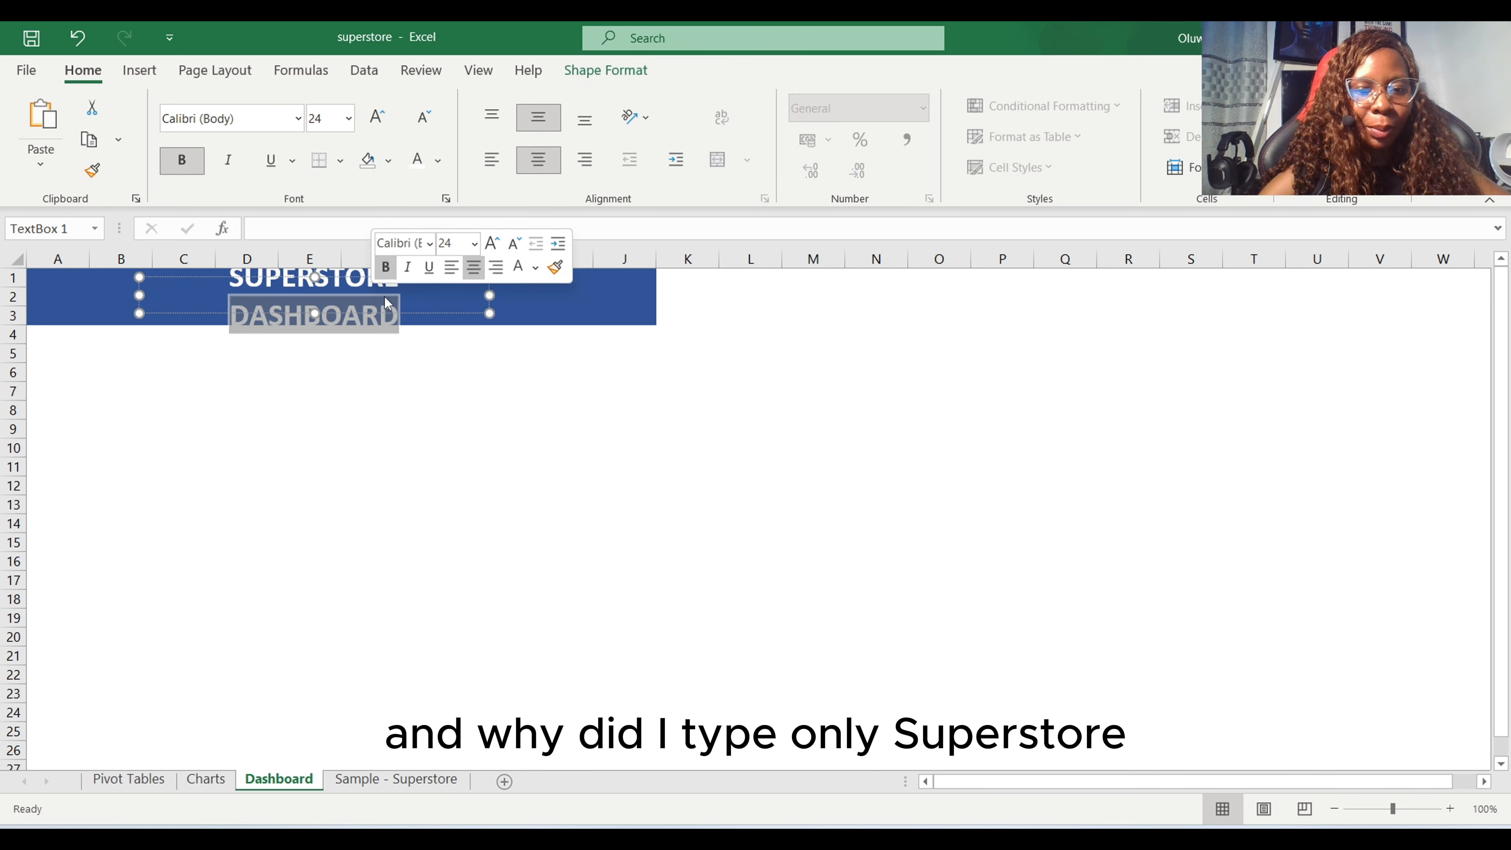
pyautogui.moveTo(489, 294); pyautogui.dragTo(556, 291)
pyautogui.click(533, 518)
pyautogui.click(505, 294)
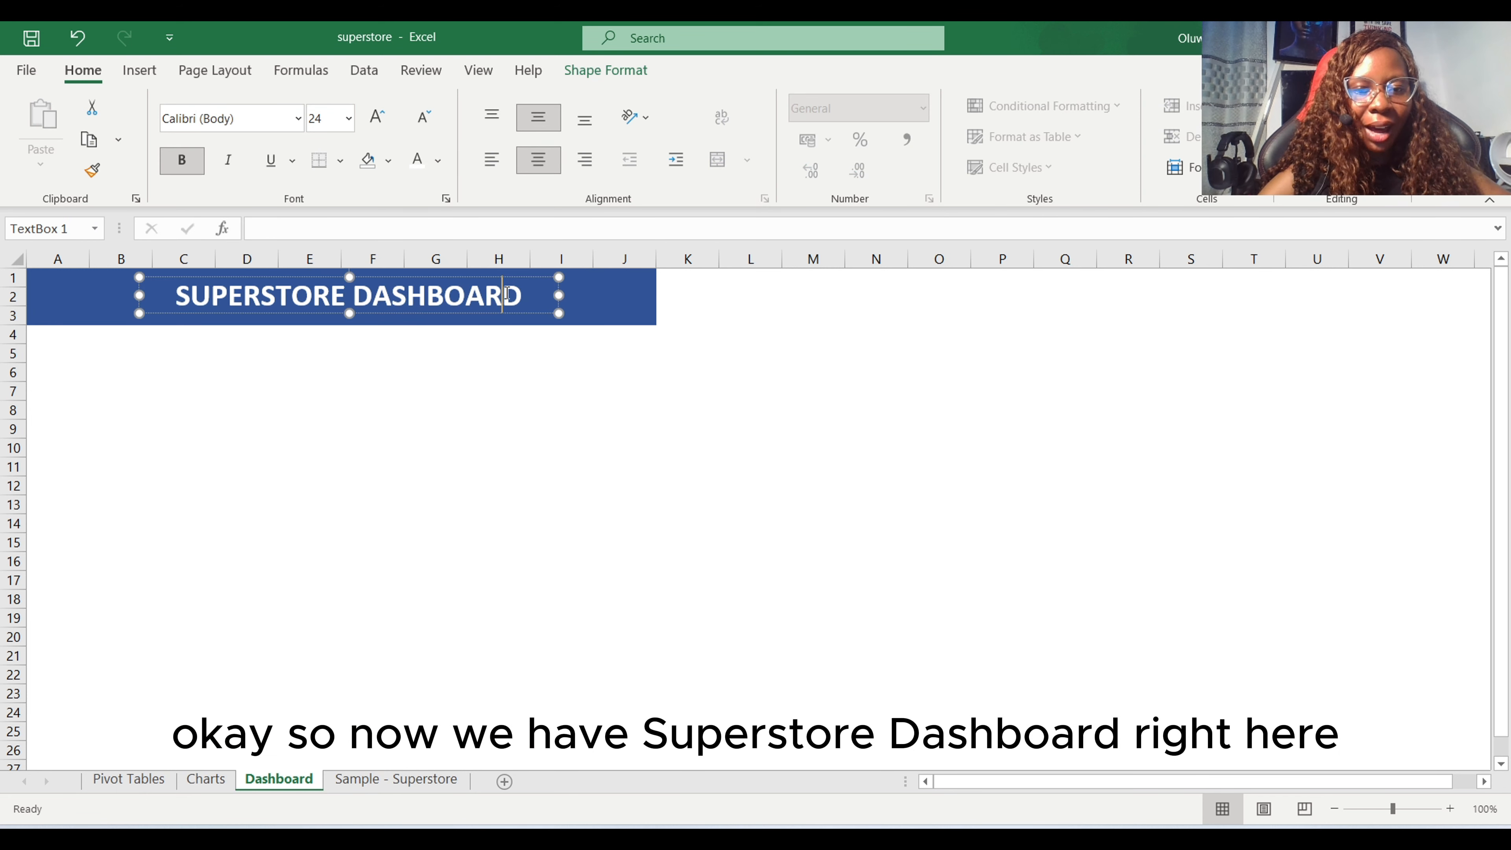
pyautogui.click(433, 445)
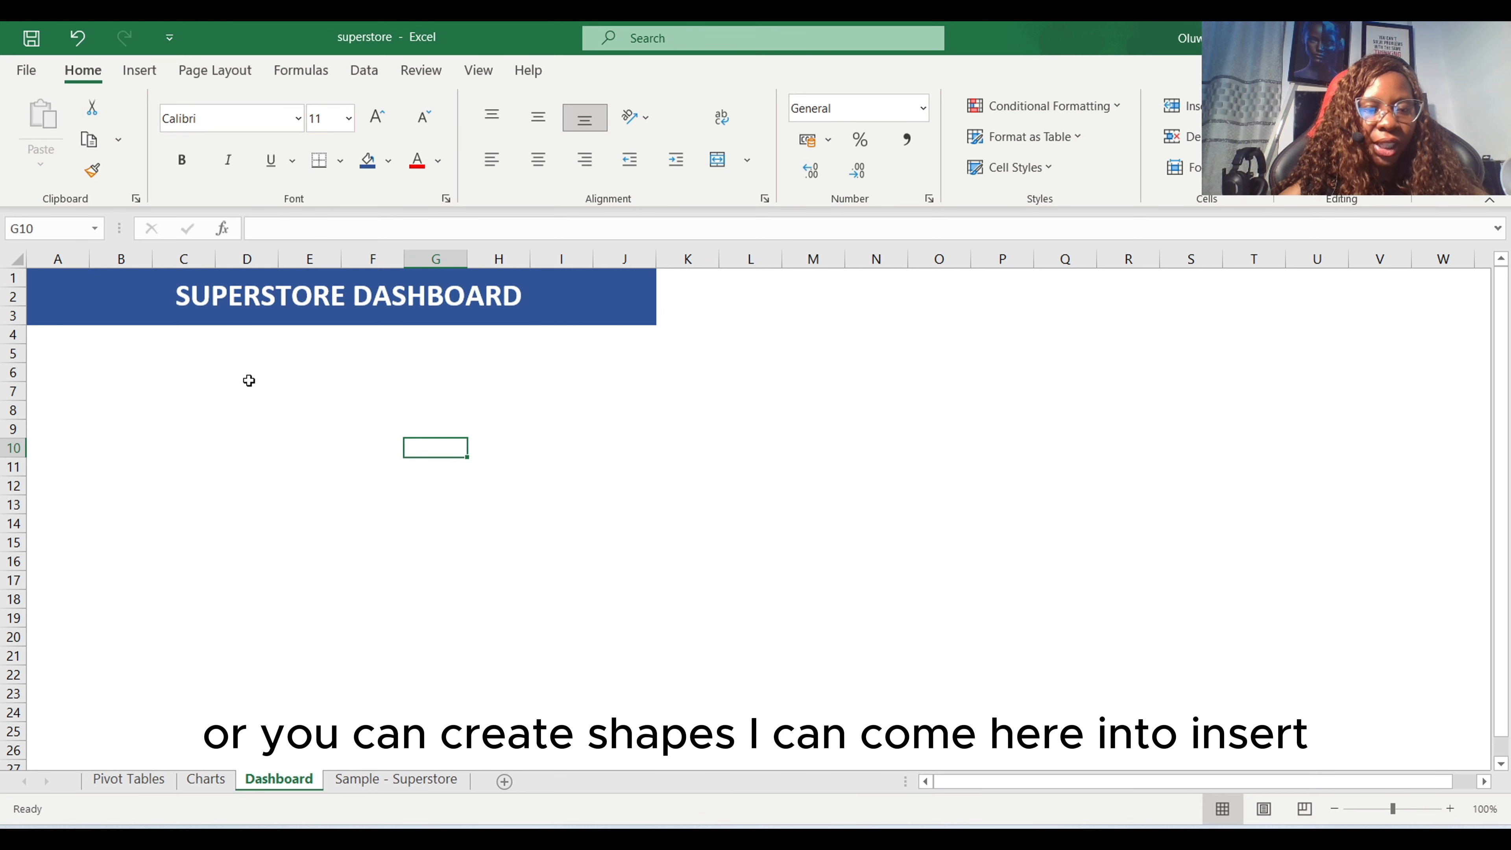
# Step: Draw a rectangle just below the title banner, spanning about columns A to E and rows 4 to 15
pyautogui.click(150, 74)
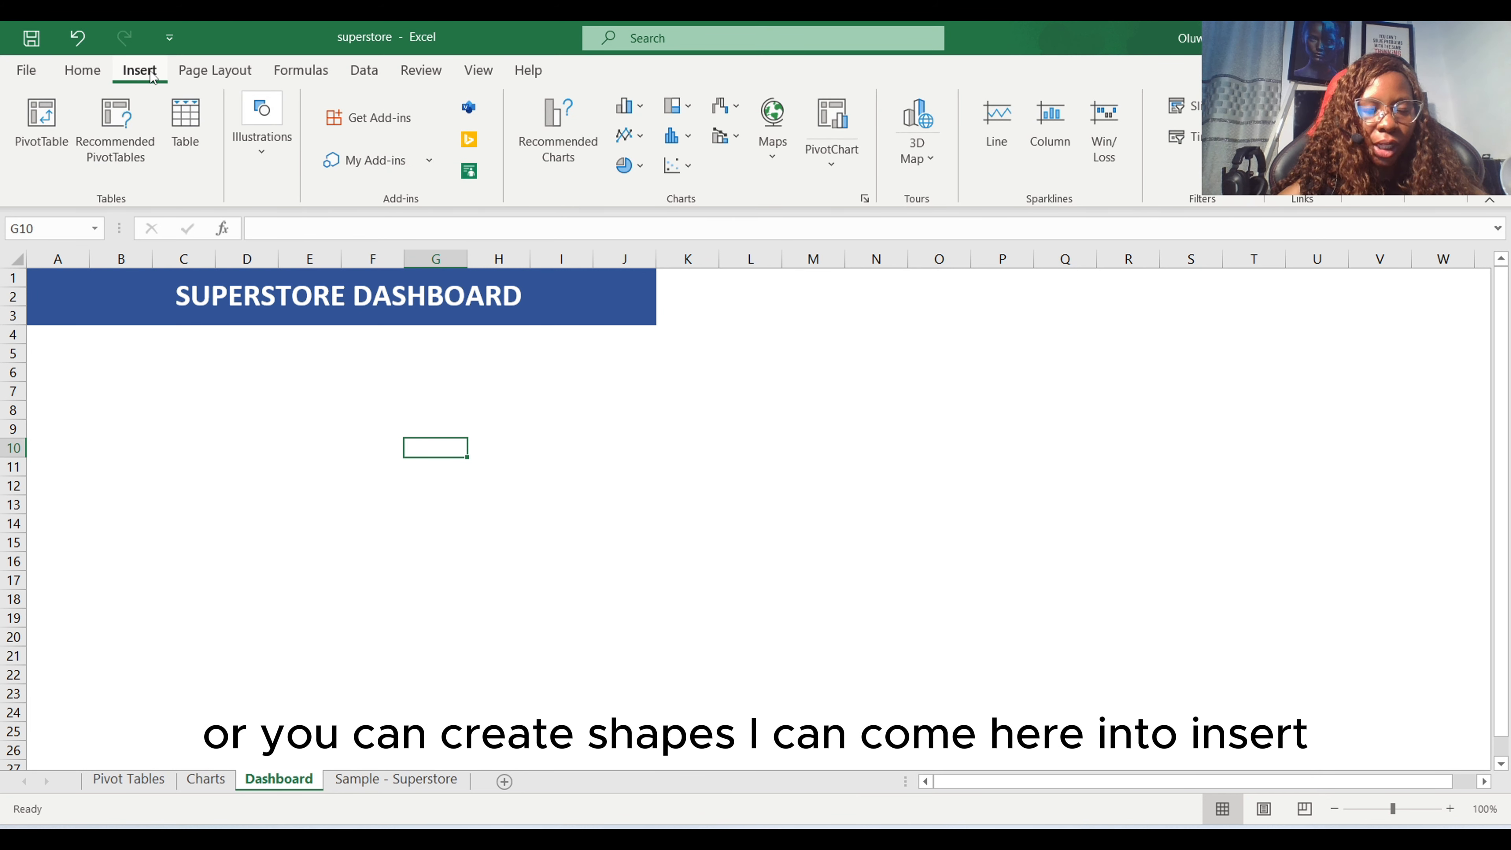
pyautogui.click(261, 142)
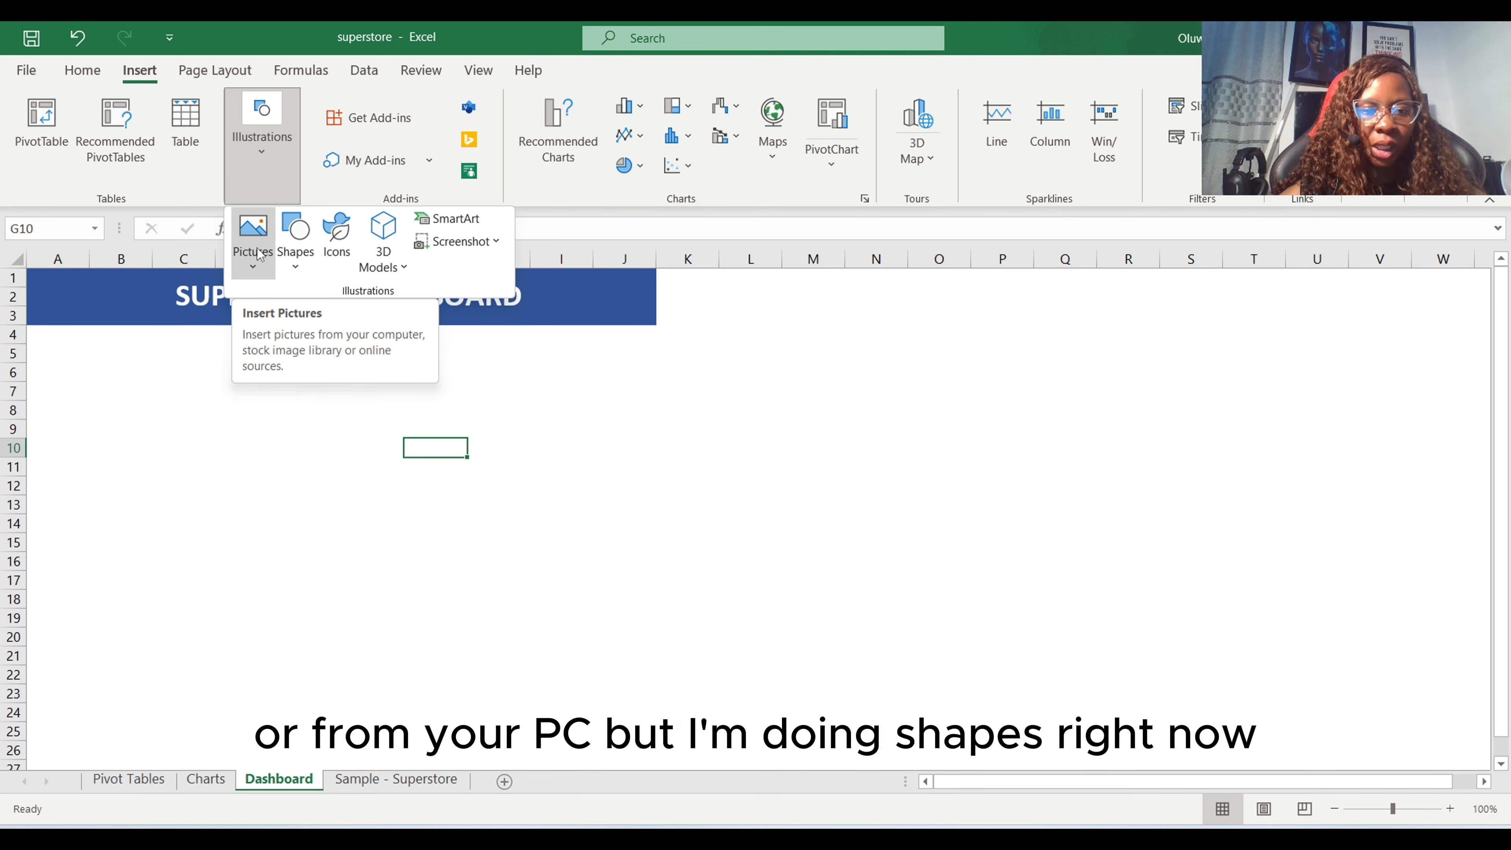
pyautogui.click(295, 242)
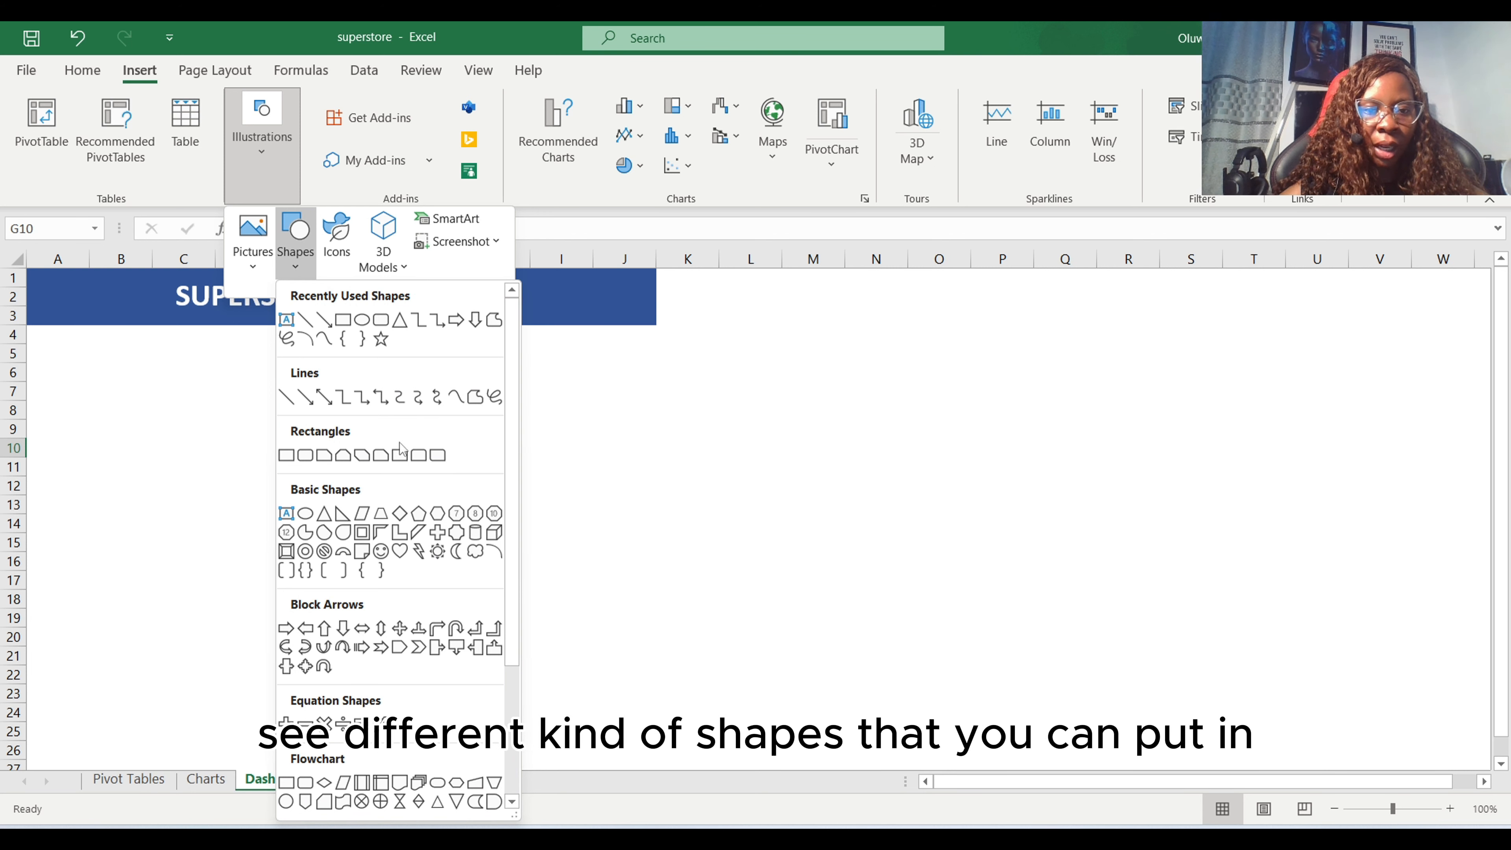
pyautogui.click(343, 320)
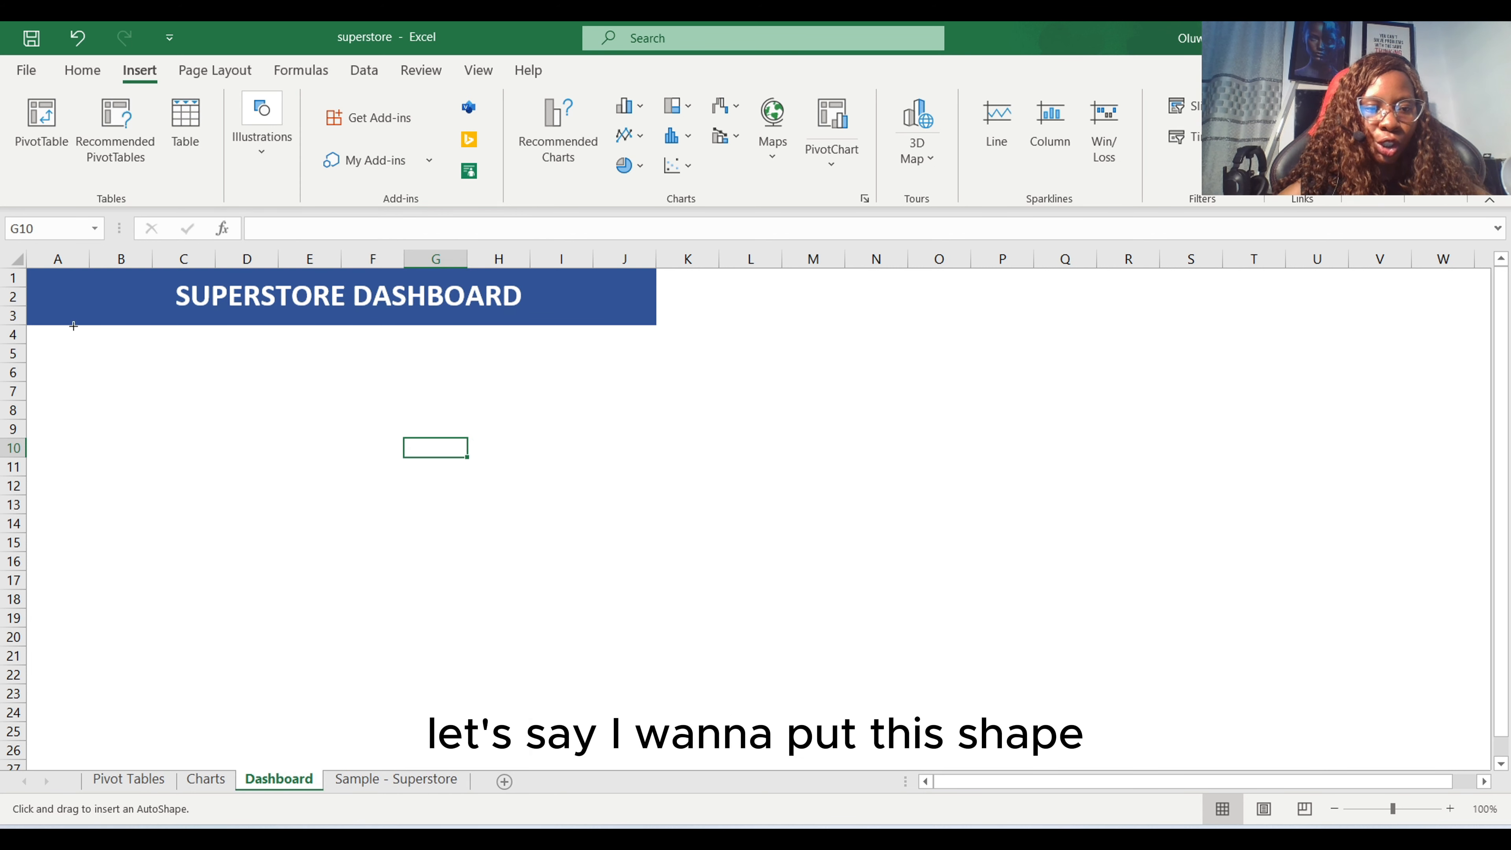
pyautogui.moveTo(37, 338); pyautogui.dragTo(328, 541)
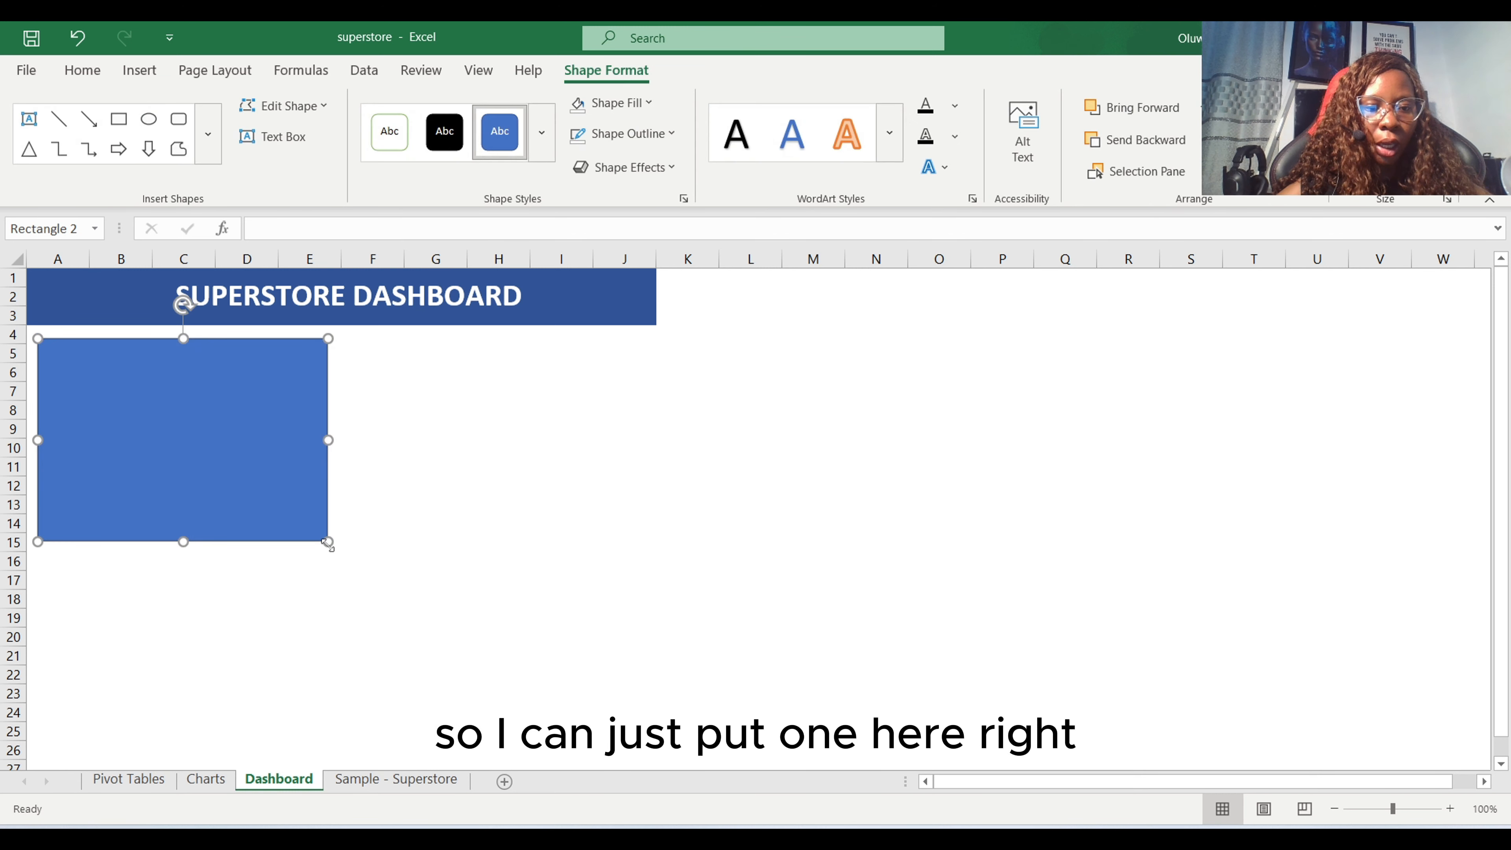
pyautogui.moveTo(286, 476); pyautogui.dragTo(270, 468)
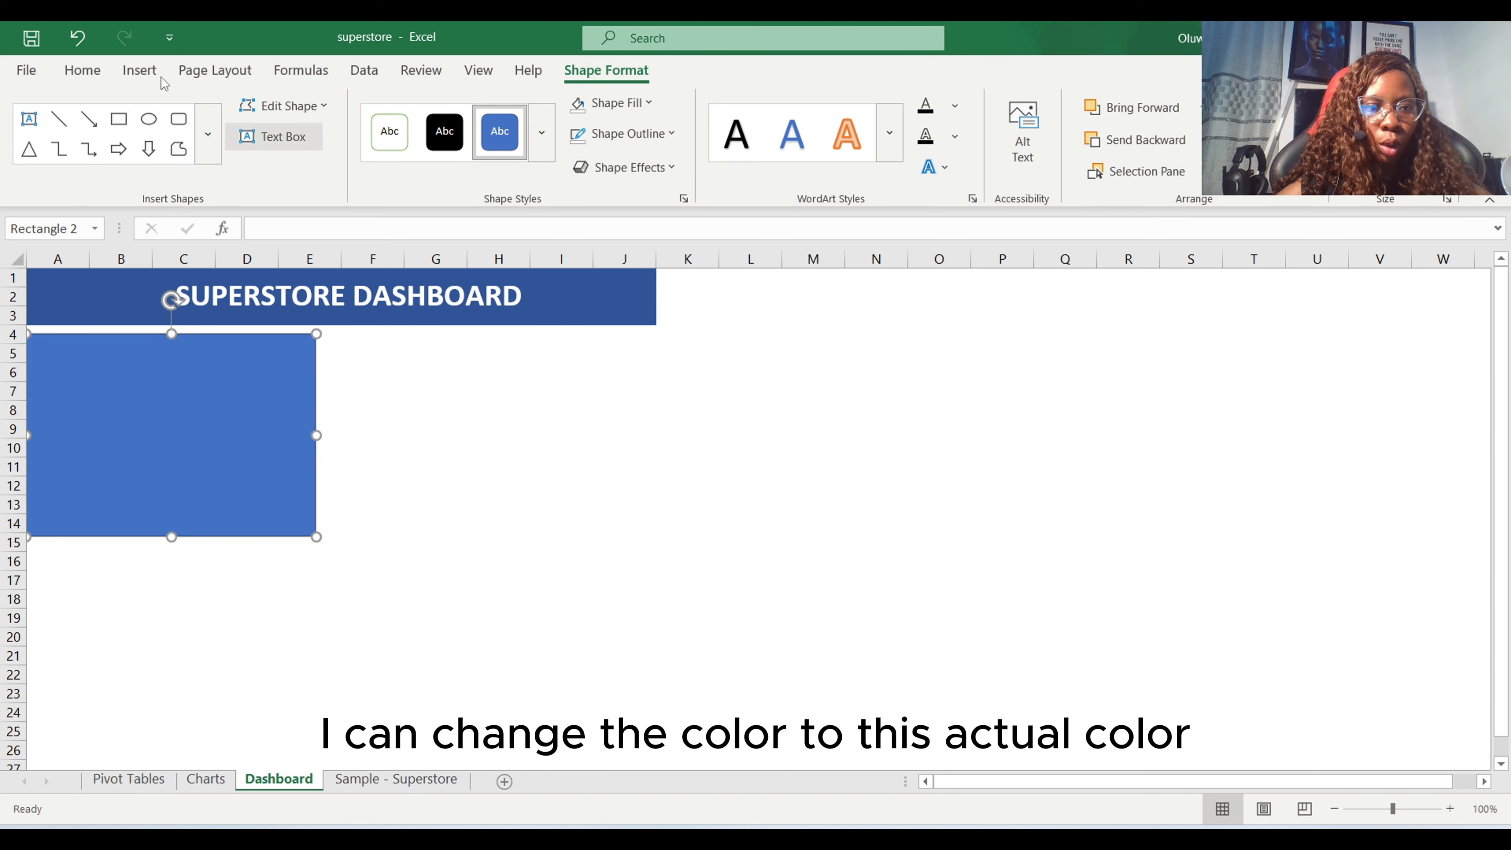
# Step: Fill the rectangle with the same dark blue as the title banner
pyautogui.click(94, 75)
pyautogui.click(387, 170)
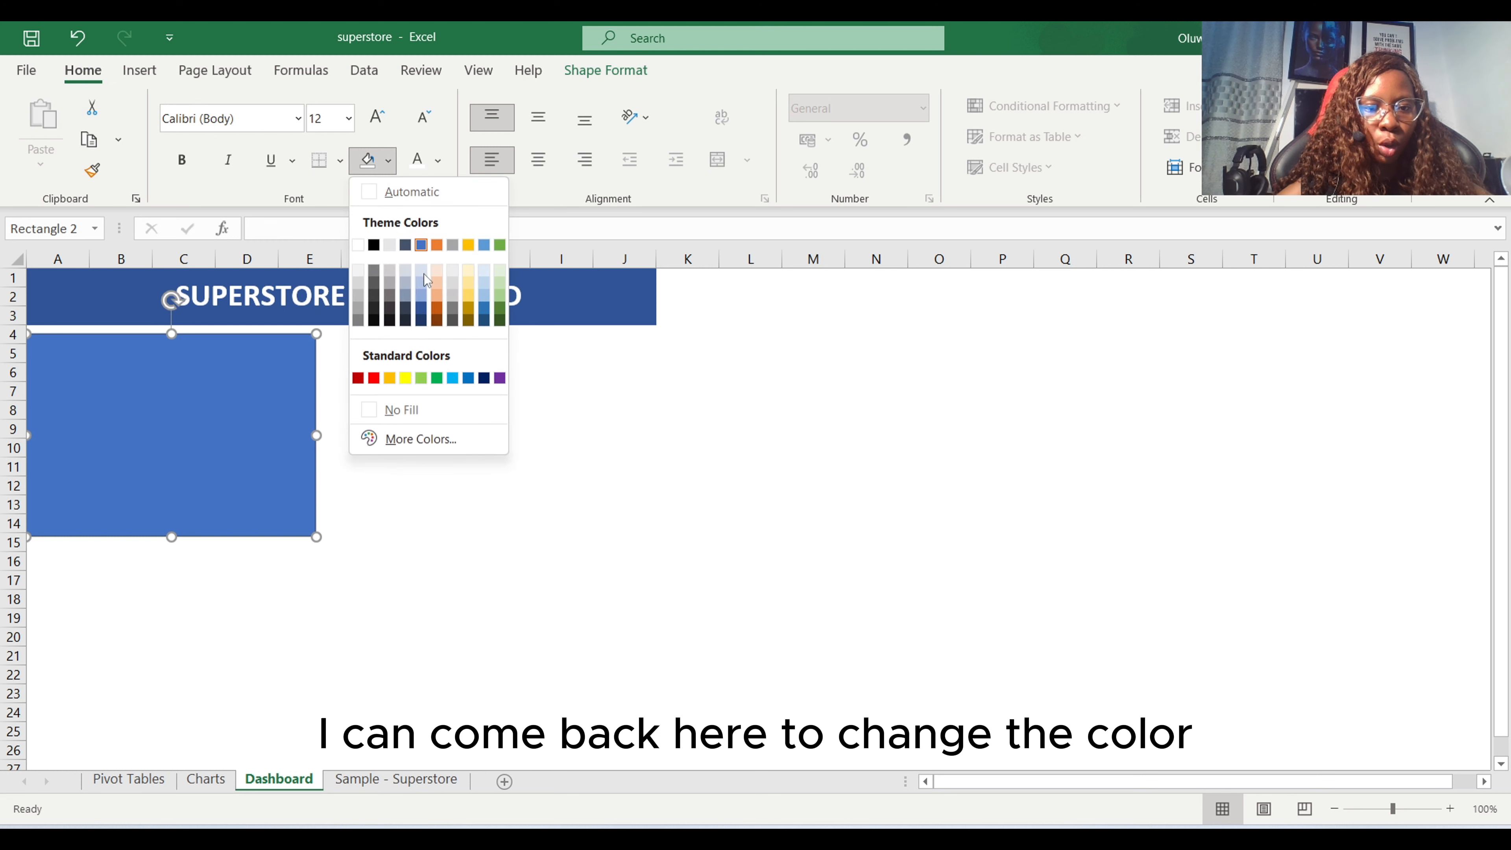
pyautogui.click(422, 313)
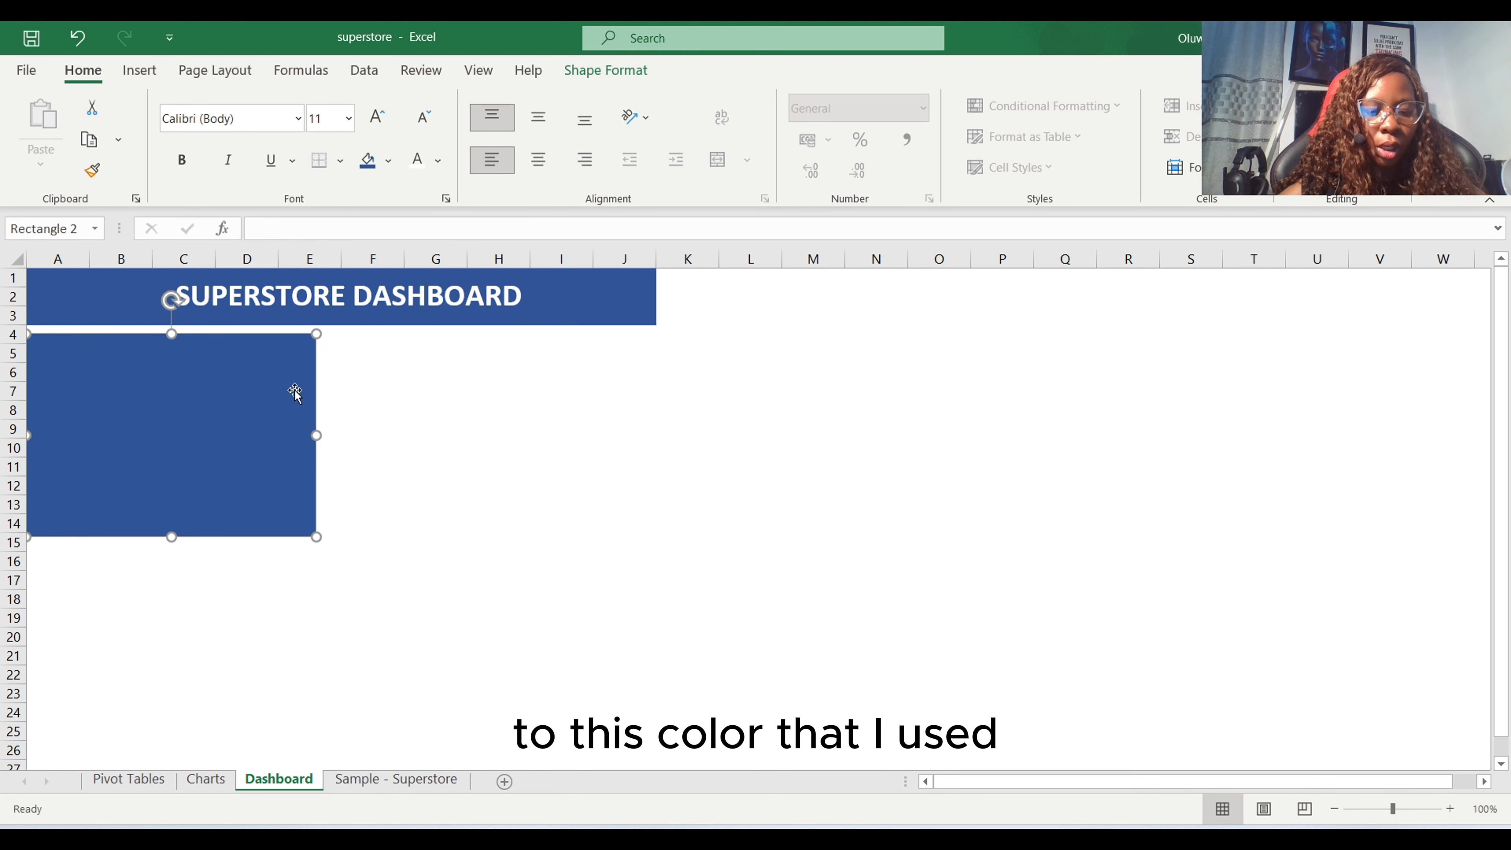
# Step: Duplicate the rectangle and align the copy beside the original, ending at the banner's edge in column J
pyautogui.hotkey('ctrl', 'd')
pyautogui.moveTo(291, 408); pyautogui.dragTo(610, 405)
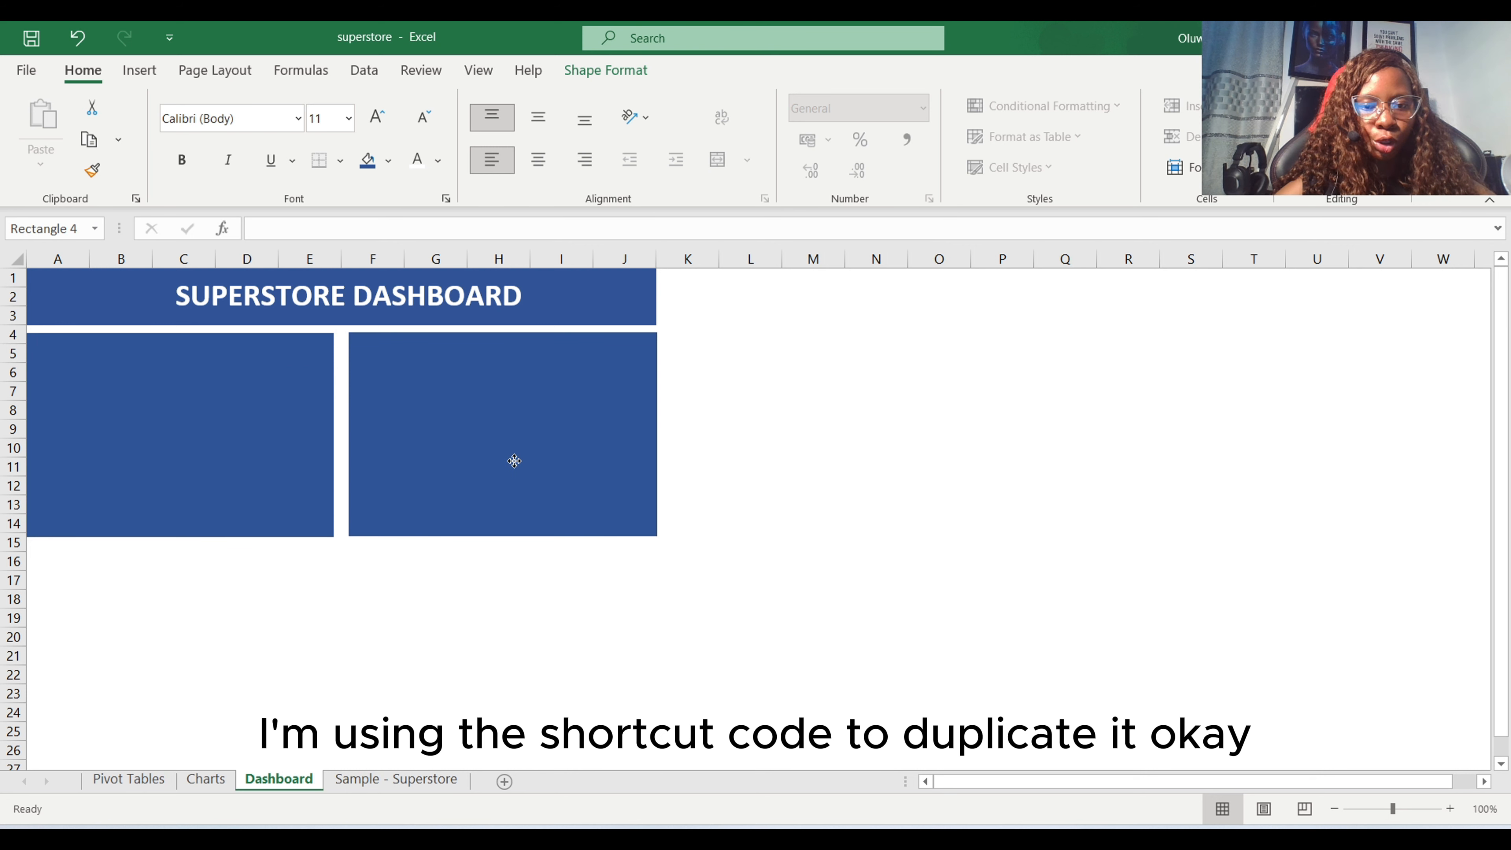
pyautogui.moveTo(514, 461); pyautogui.dragTo(512, 462)
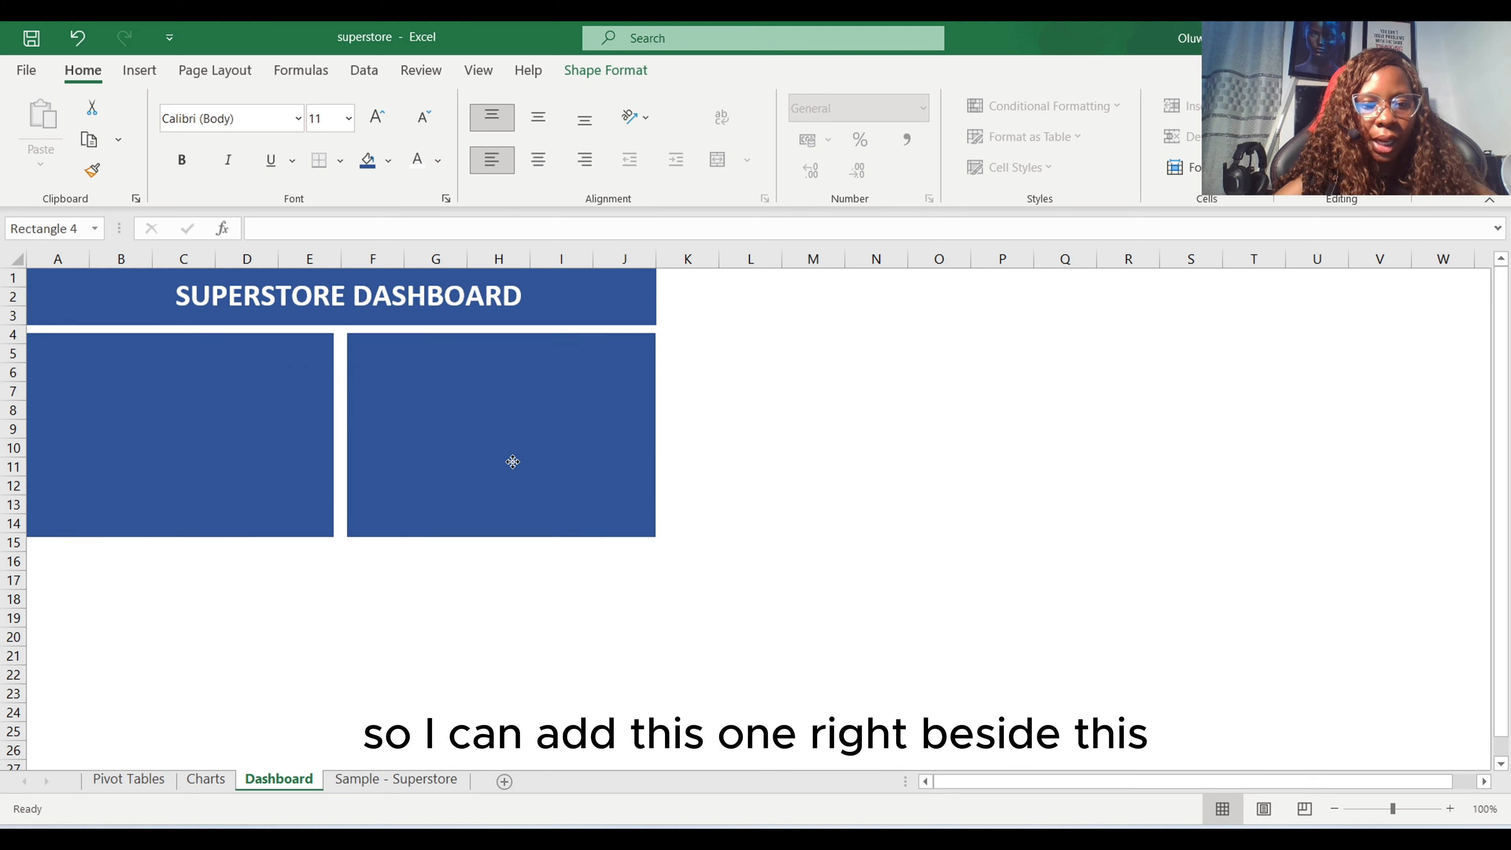
# Step: Duplicate the first rectangle, place the copy beneath it at about rows 16 to 26, and widen it through column J
pyautogui.click(258, 475)
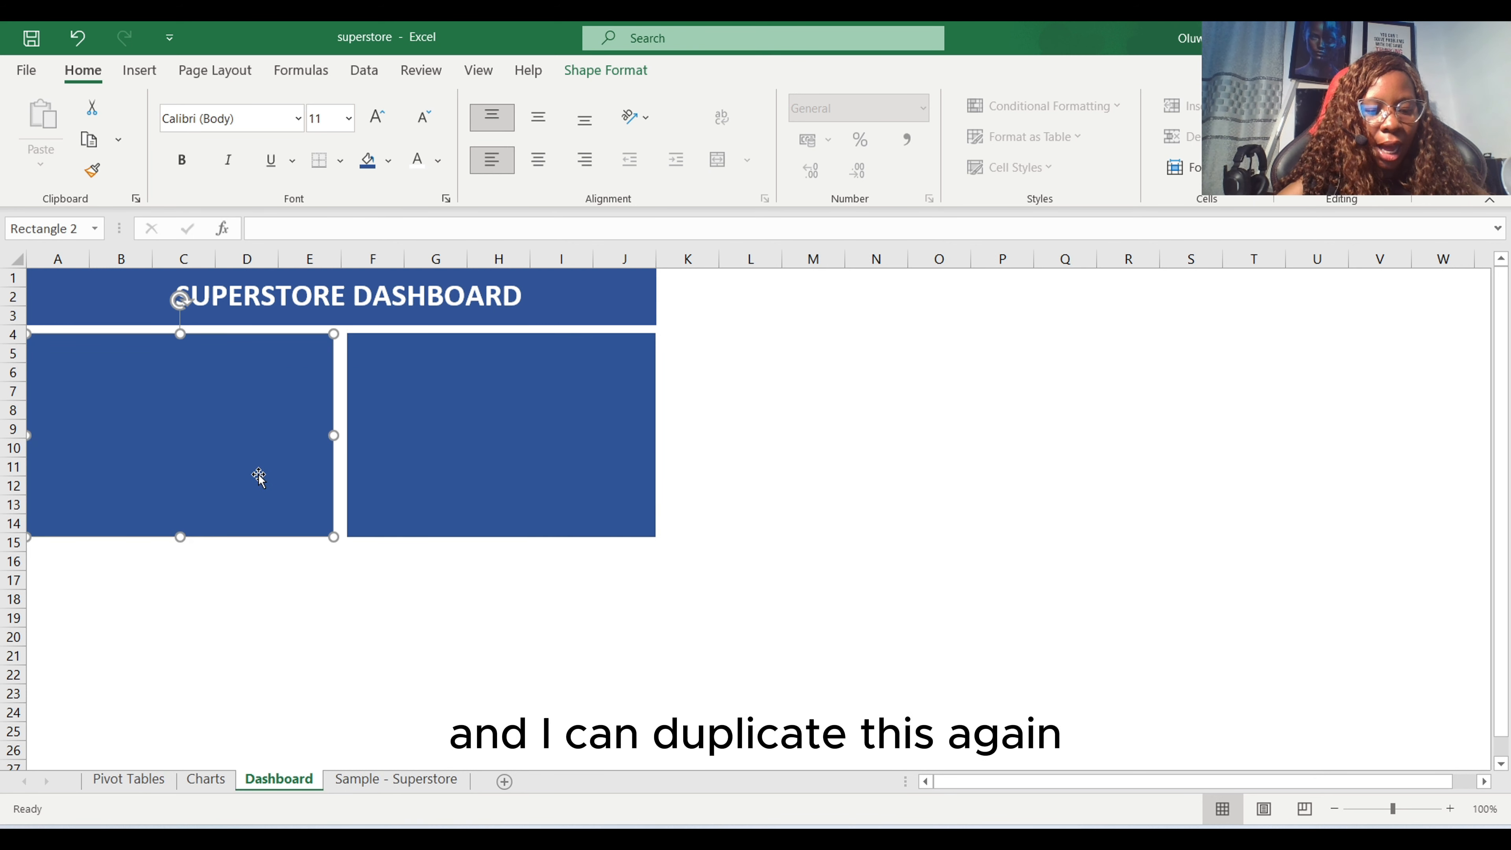
pyautogui.hotkey('ctrl', 'd')
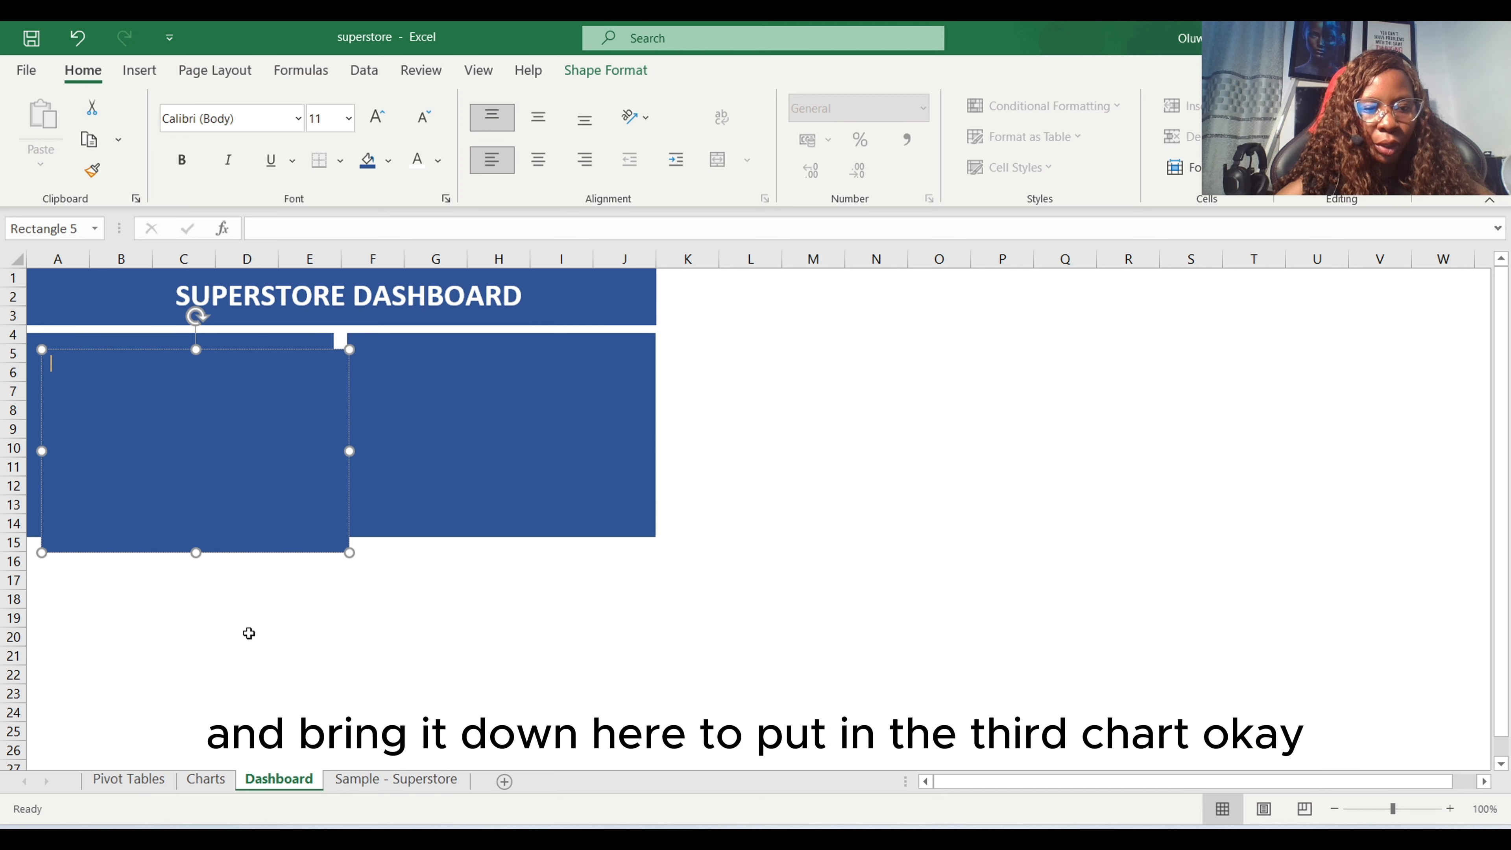
pyautogui.moveTo(228, 484); pyautogui.dragTo(210, 674)
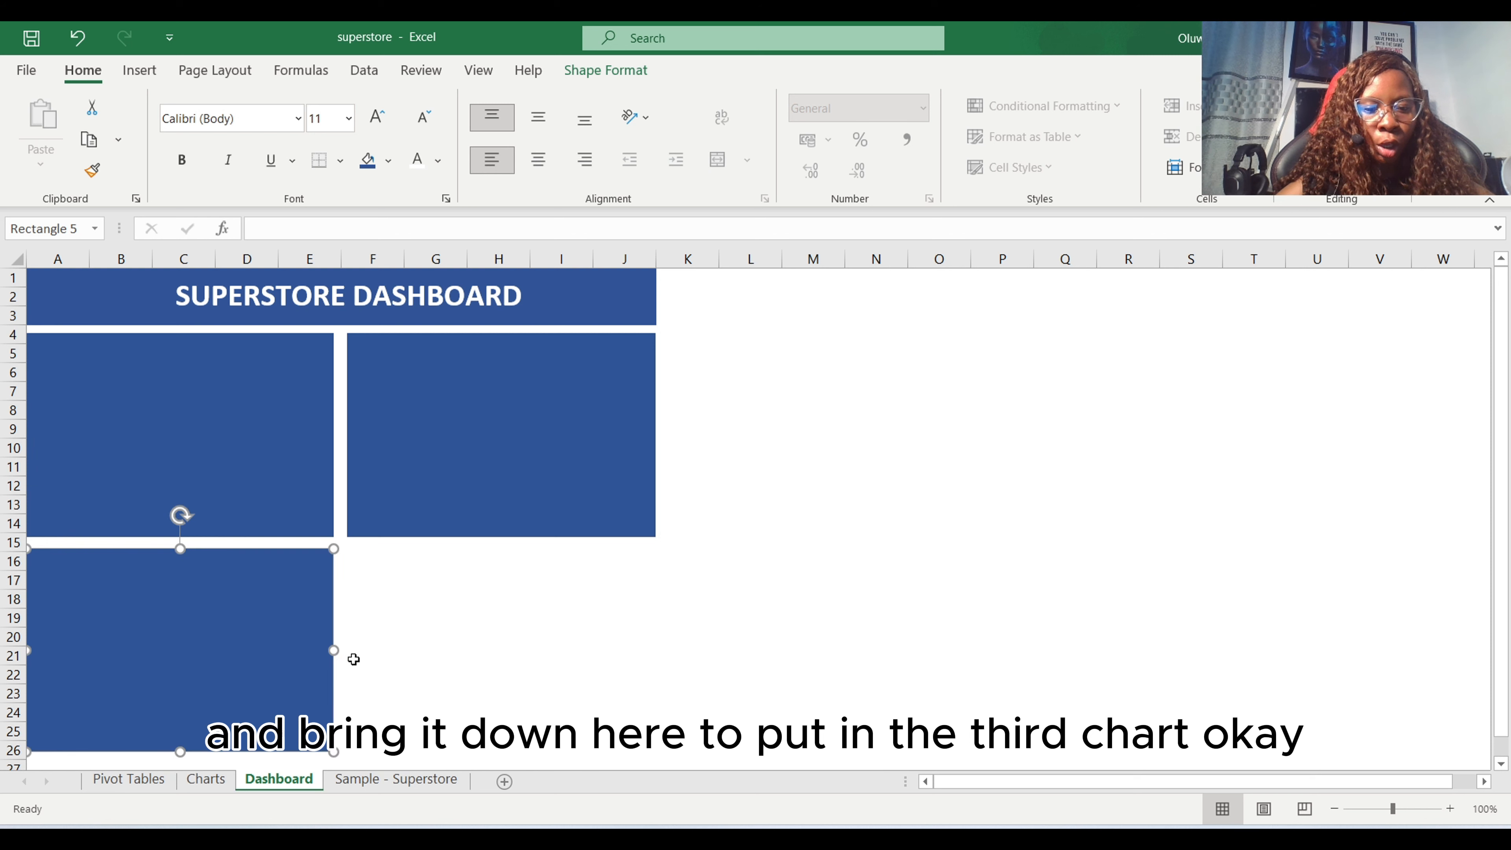
pyautogui.moveTo(332, 651); pyautogui.dragTo(656, 655)
pyautogui.click(876, 579)
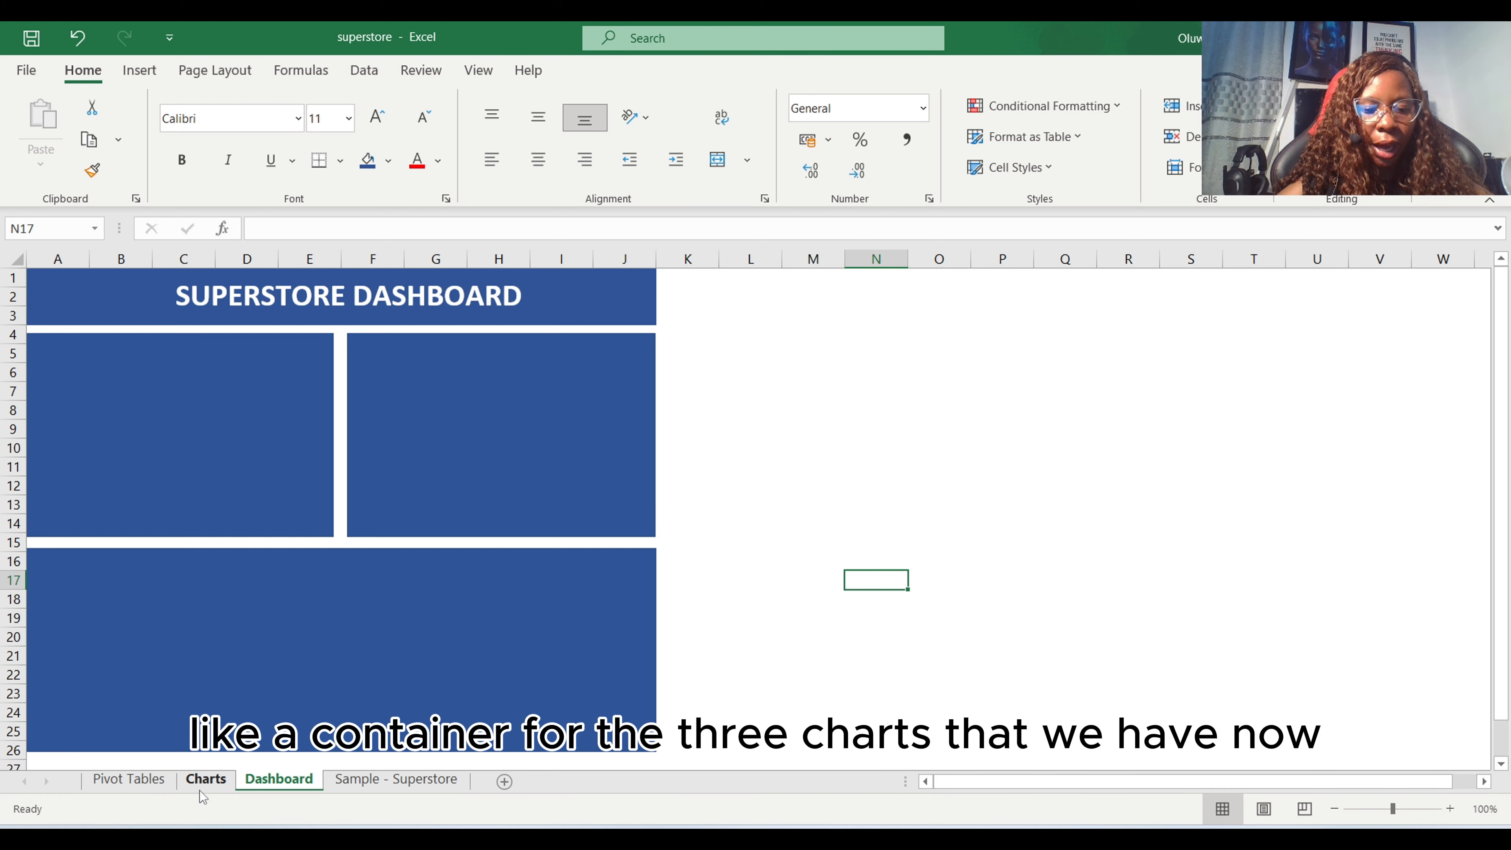
# Step: Copy the Total Quantity by Ship Mode chart from the Charts sheet and paste it into the Dashboard sheet
pyautogui.click(205, 779)
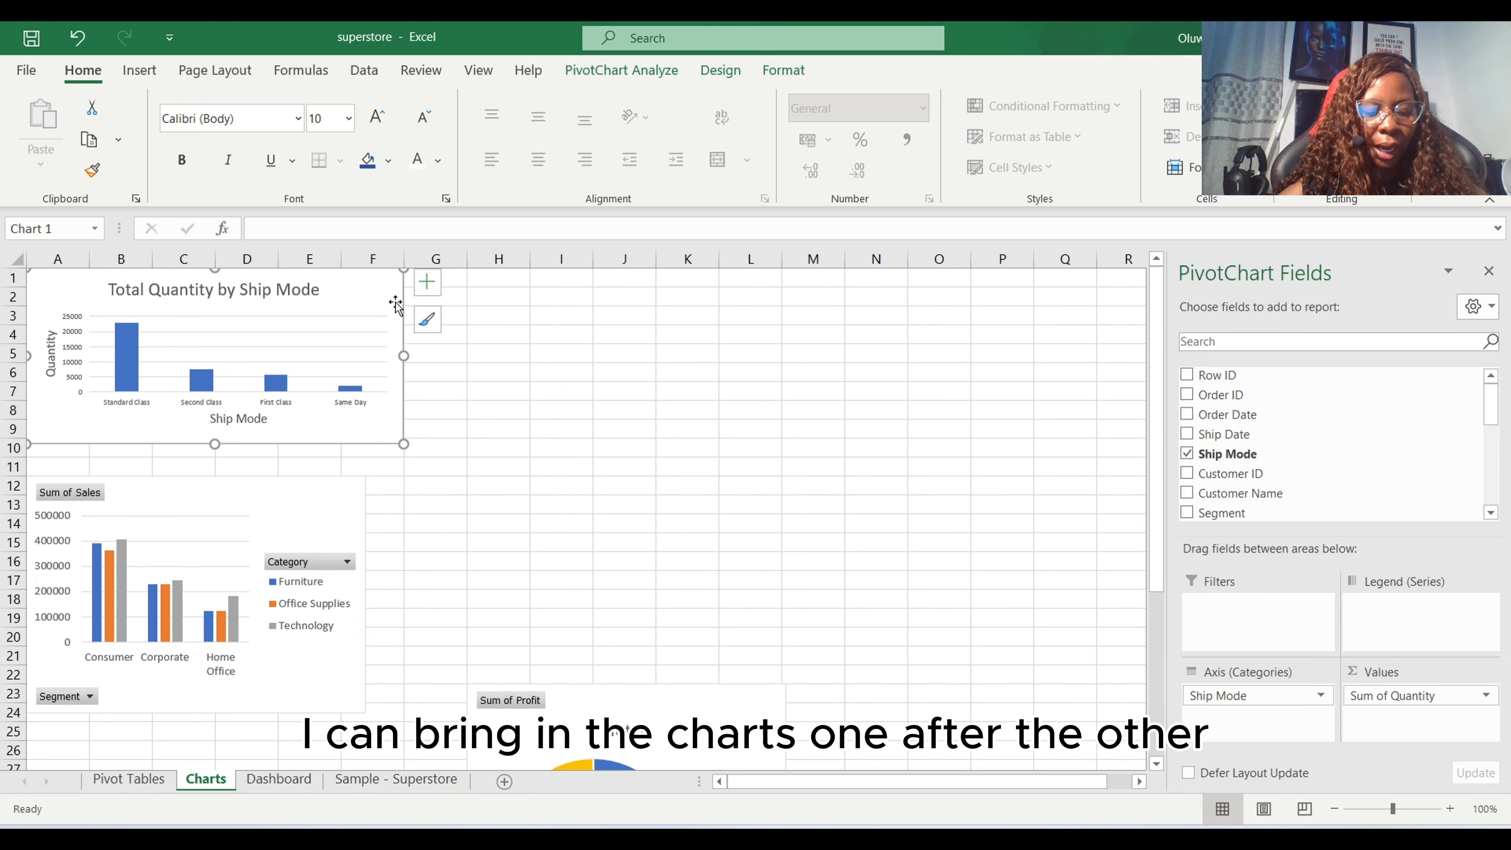
pyautogui.hotkey('ctrl', 'c')
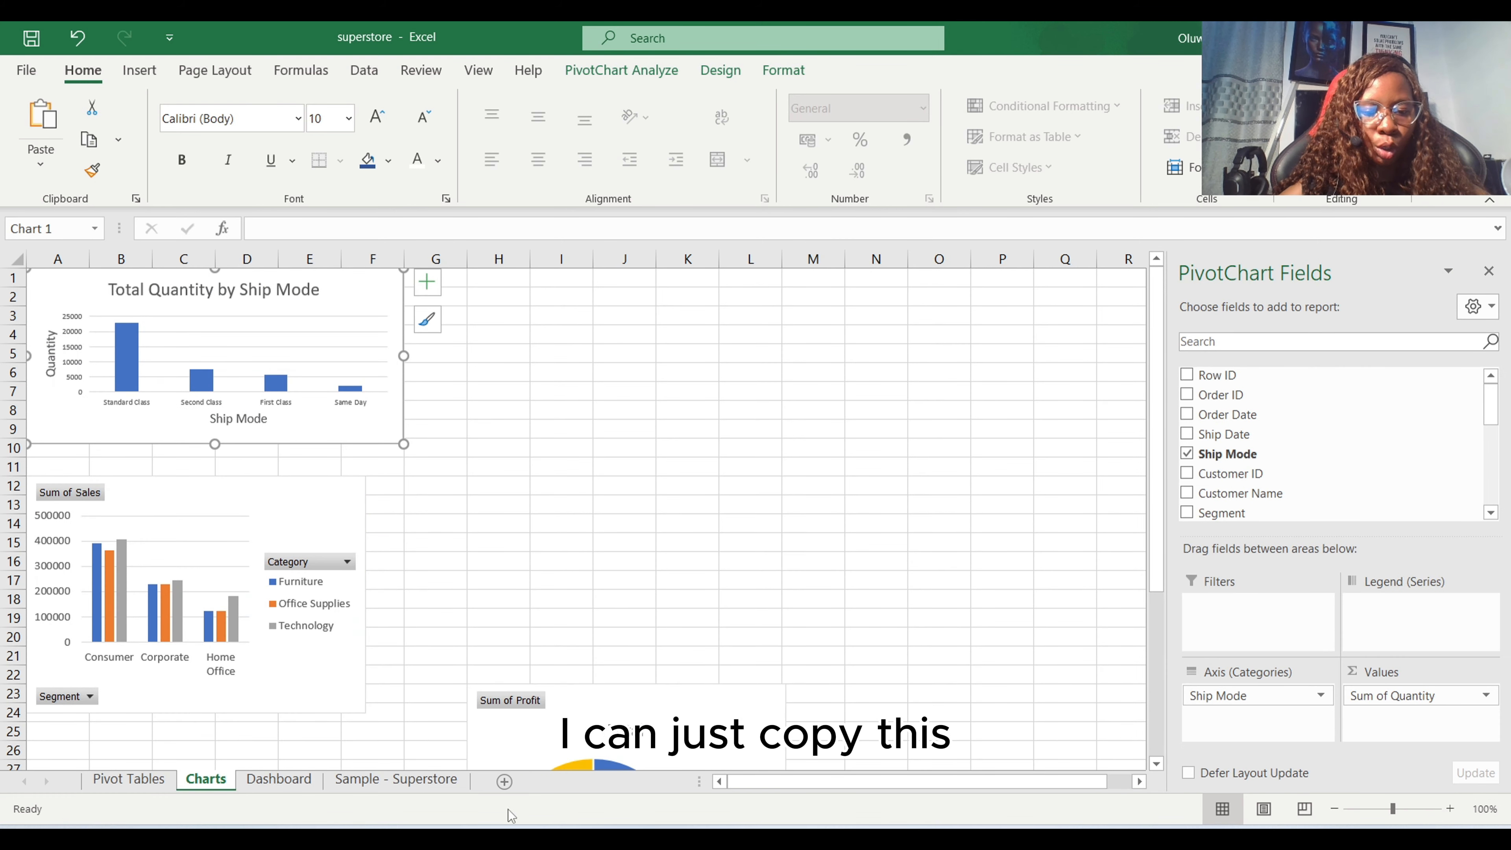
pyautogui.click(304, 781)
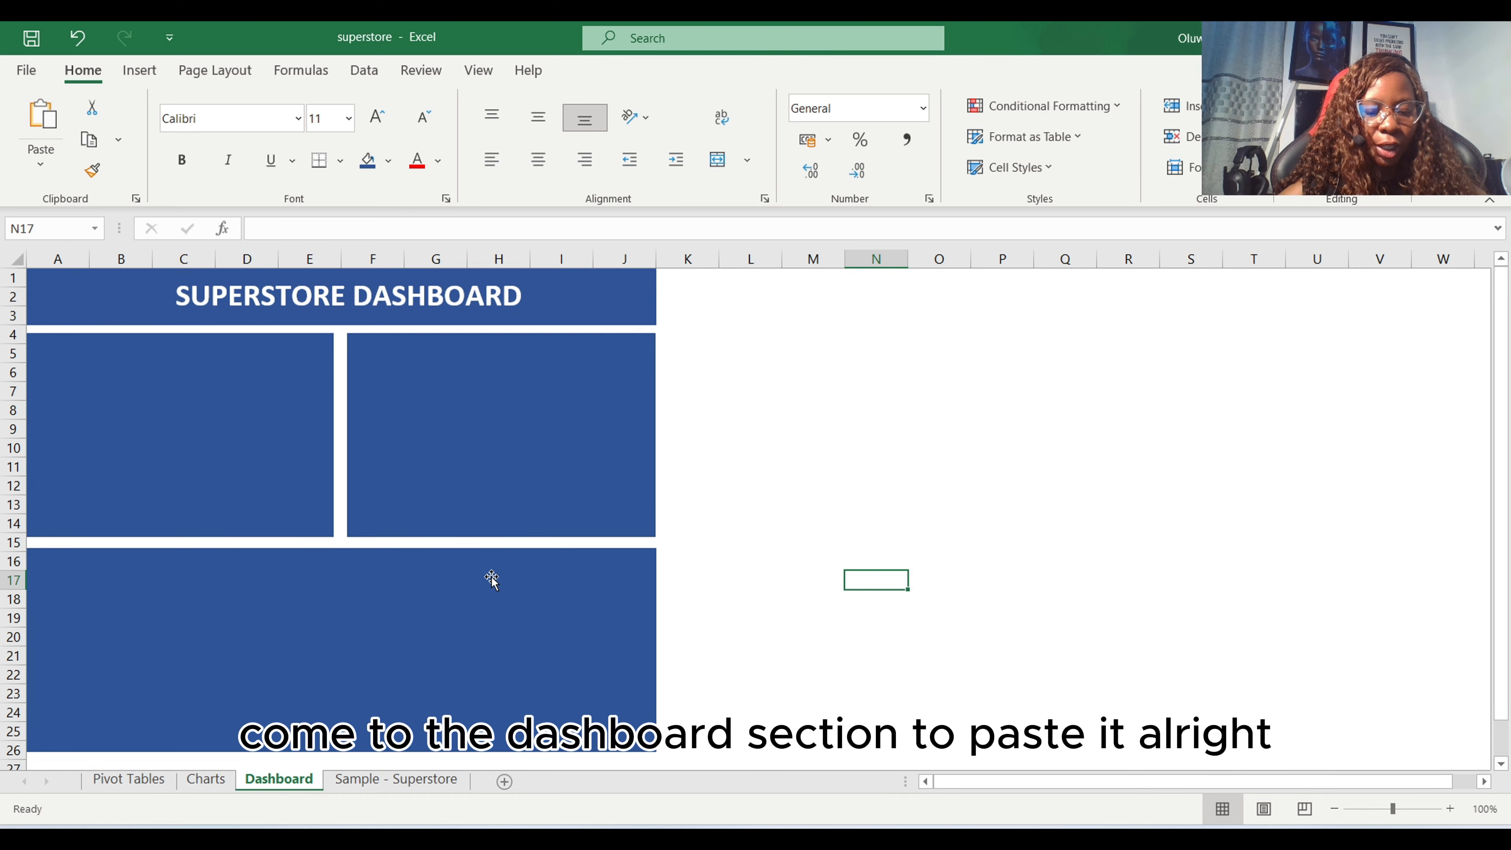
pyautogui.hotkey('ctrl', 'v')
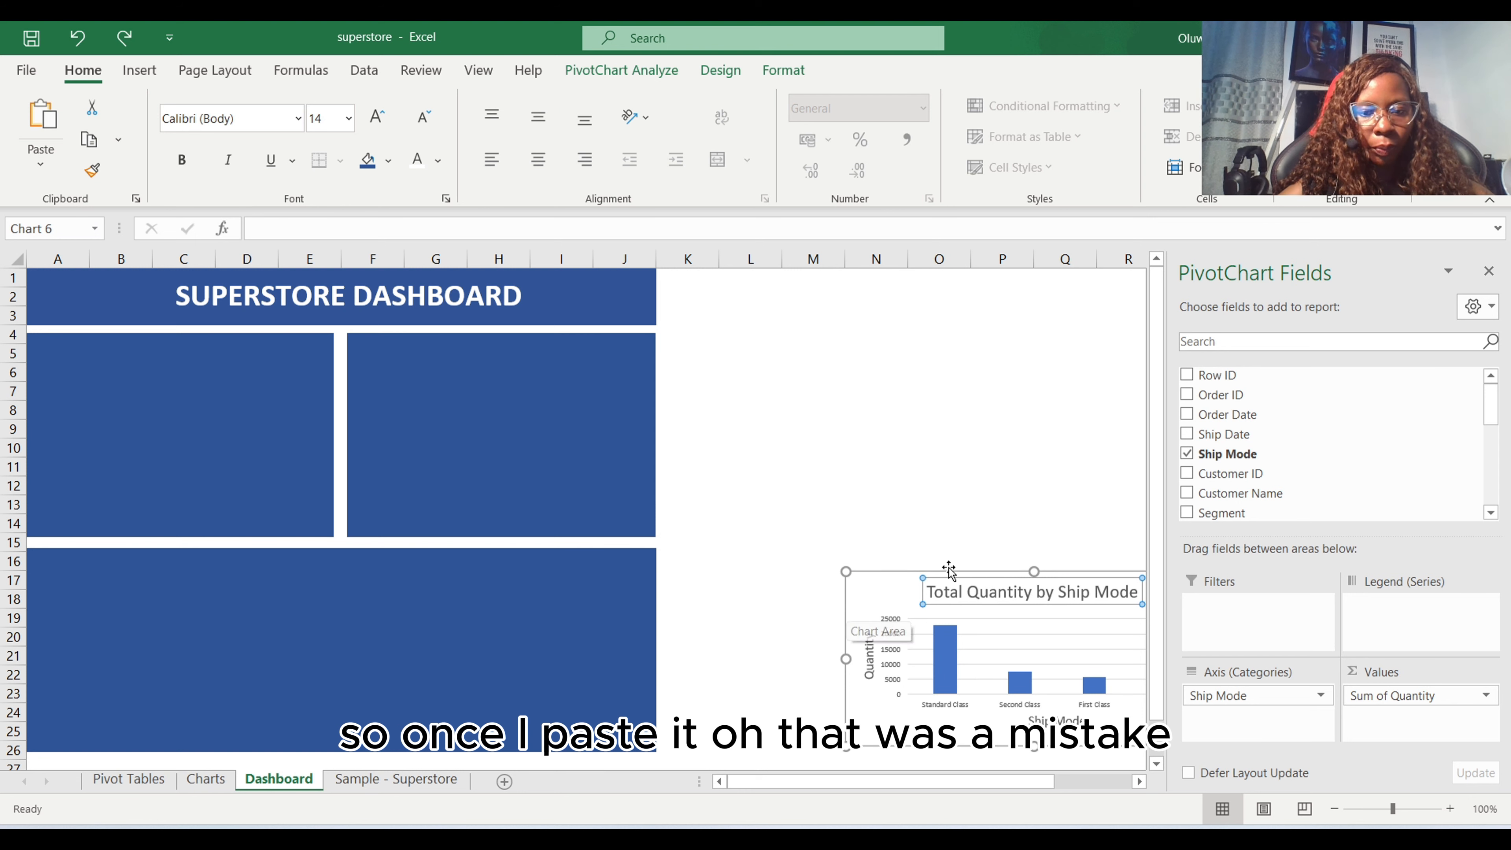
# Step: Move the Total Quantity by Ship Mode chart onto the first rectangle and resize it to fit inside
pyautogui.moveTo(871, 597)
pyautogui.mouseDown()
pyautogui.moveTo(333, 506)
pyautogui.moveTo(26, 379)
pyautogui.moveTo(25, 408)
pyautogui.moveTo(26, 394)
pyautogui.mouseUp()
pyautogui.moveTo(404, 434)
pyautogui.mouseDown()
pyautogui.moveTo(293, 422)
pyautogui.moveTo(322, 421)
pyautogui.mouseUp()
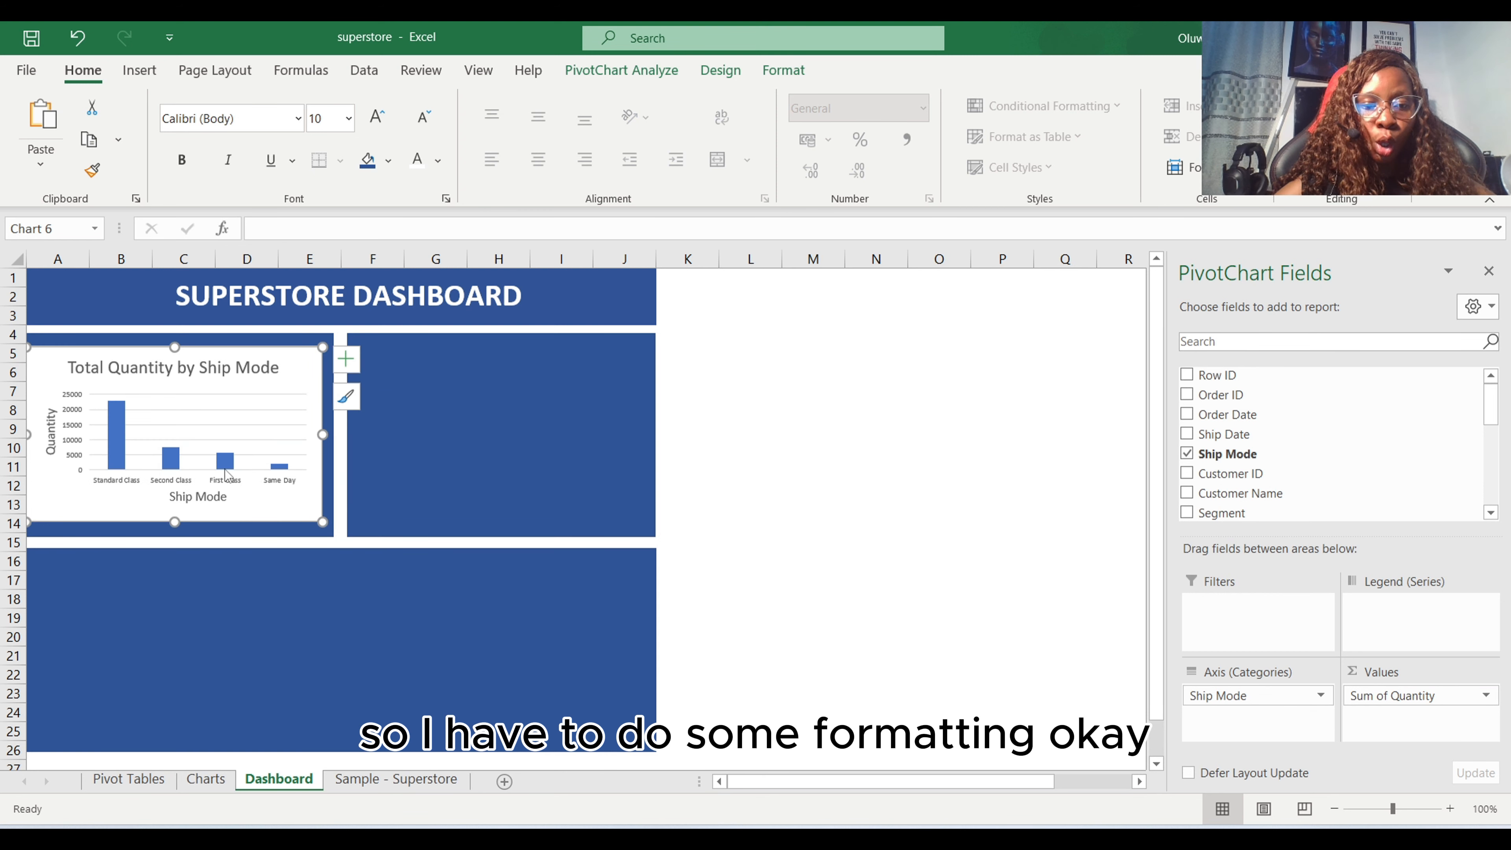
pyautogui.moveTo(175, 524); pyautogui.dragTo(175, 536)
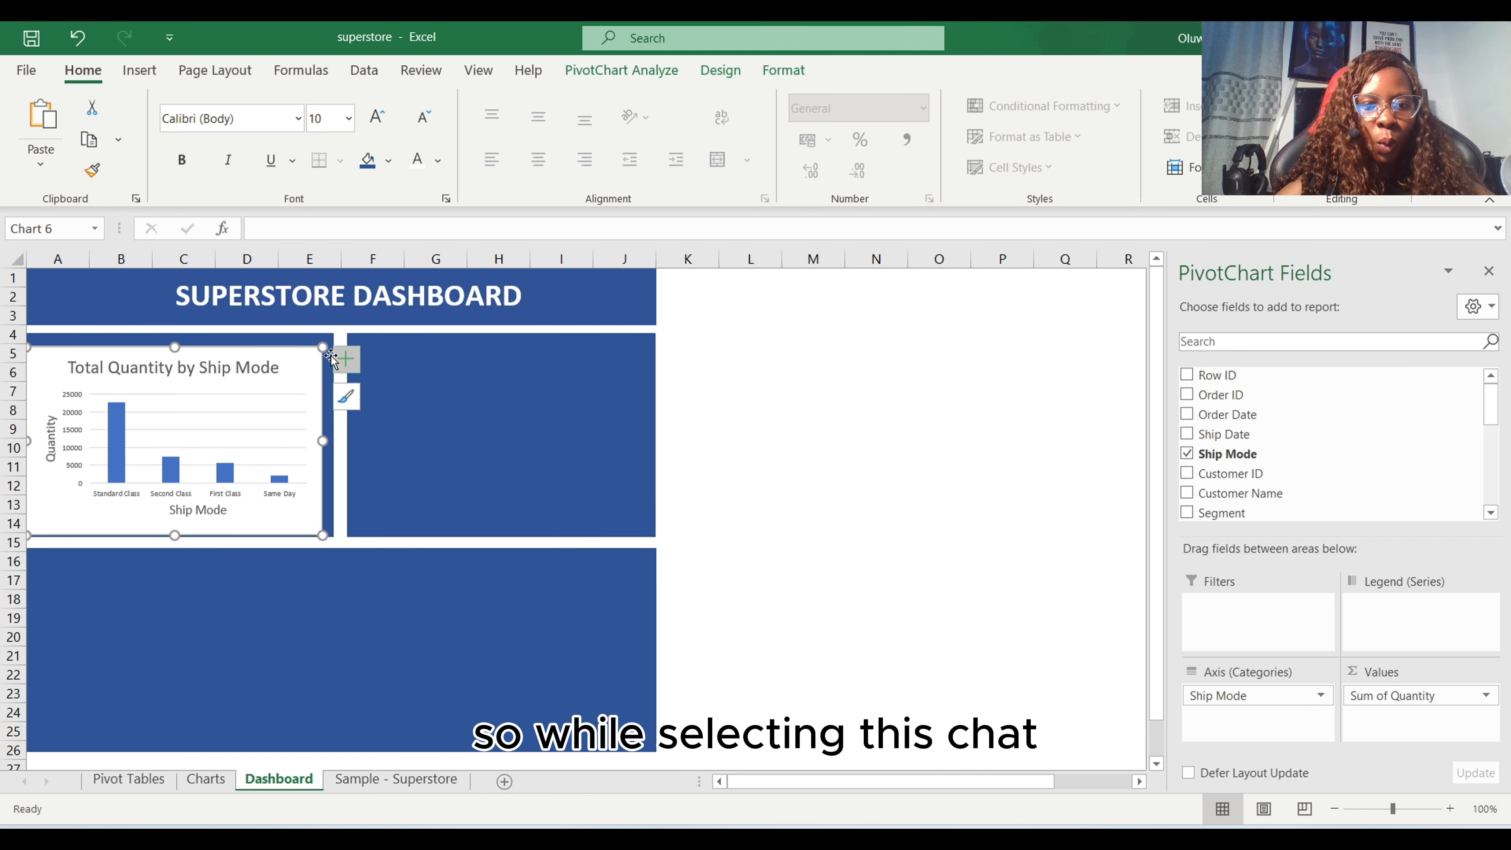
# Step: Set the Total Quantity by Ship Mode chart area to no fill
pyautogui.click(785, 72)
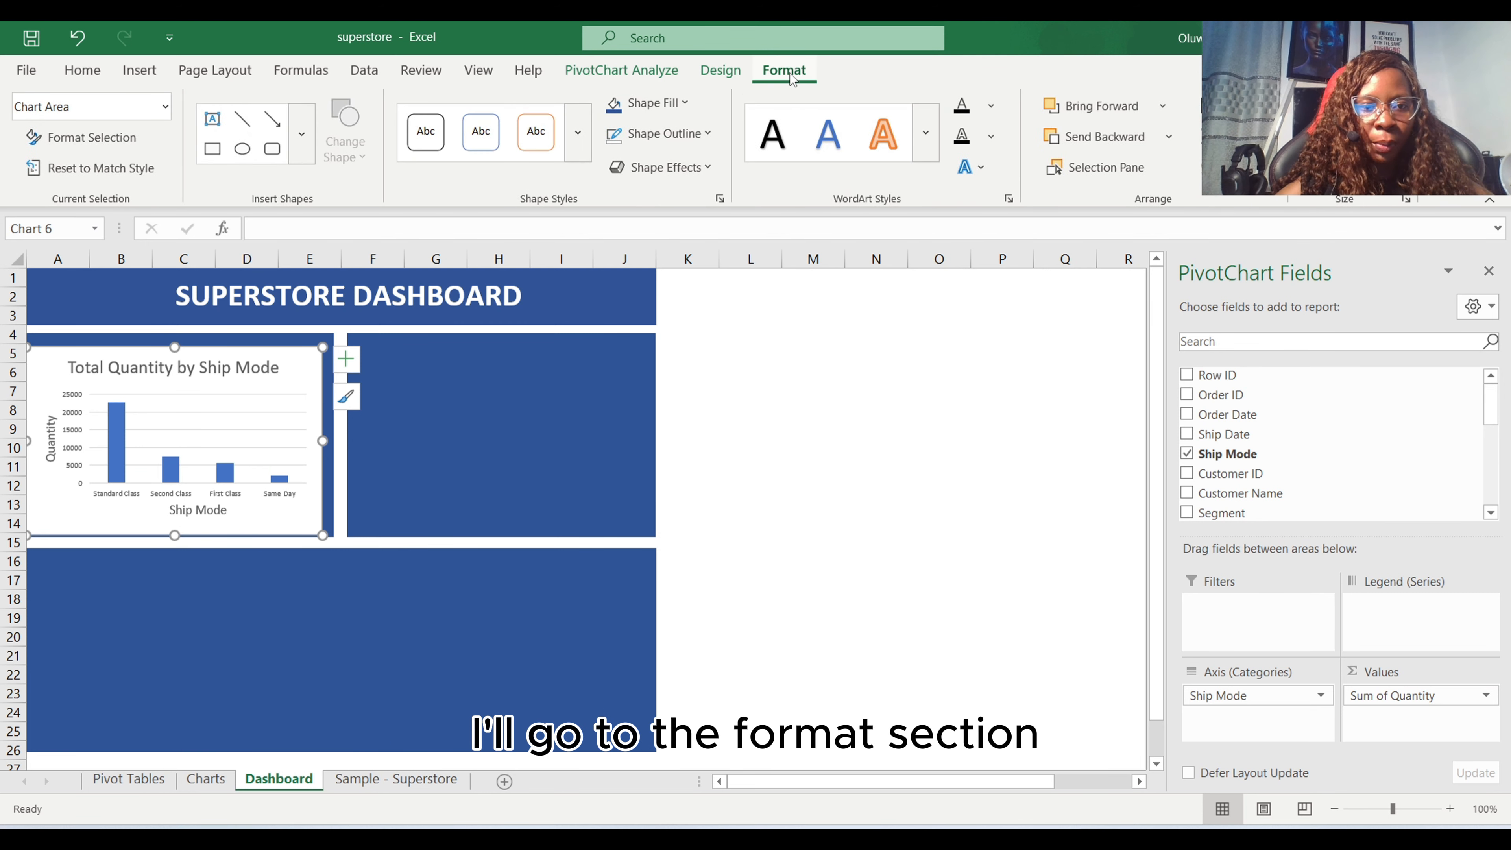
pyautogui.click(643, 104)
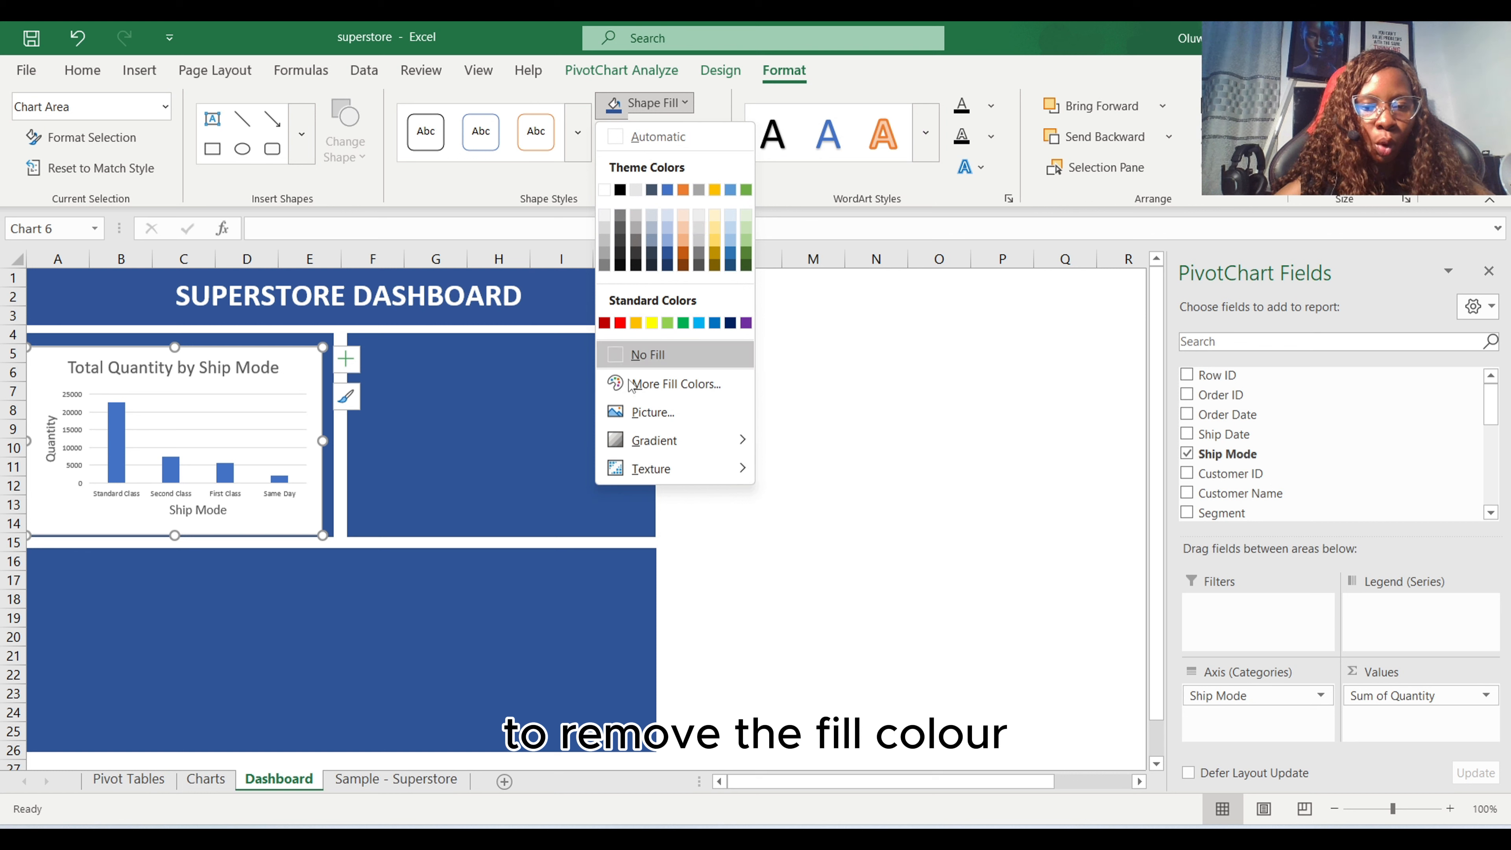
pyautogui.click(642, 356)
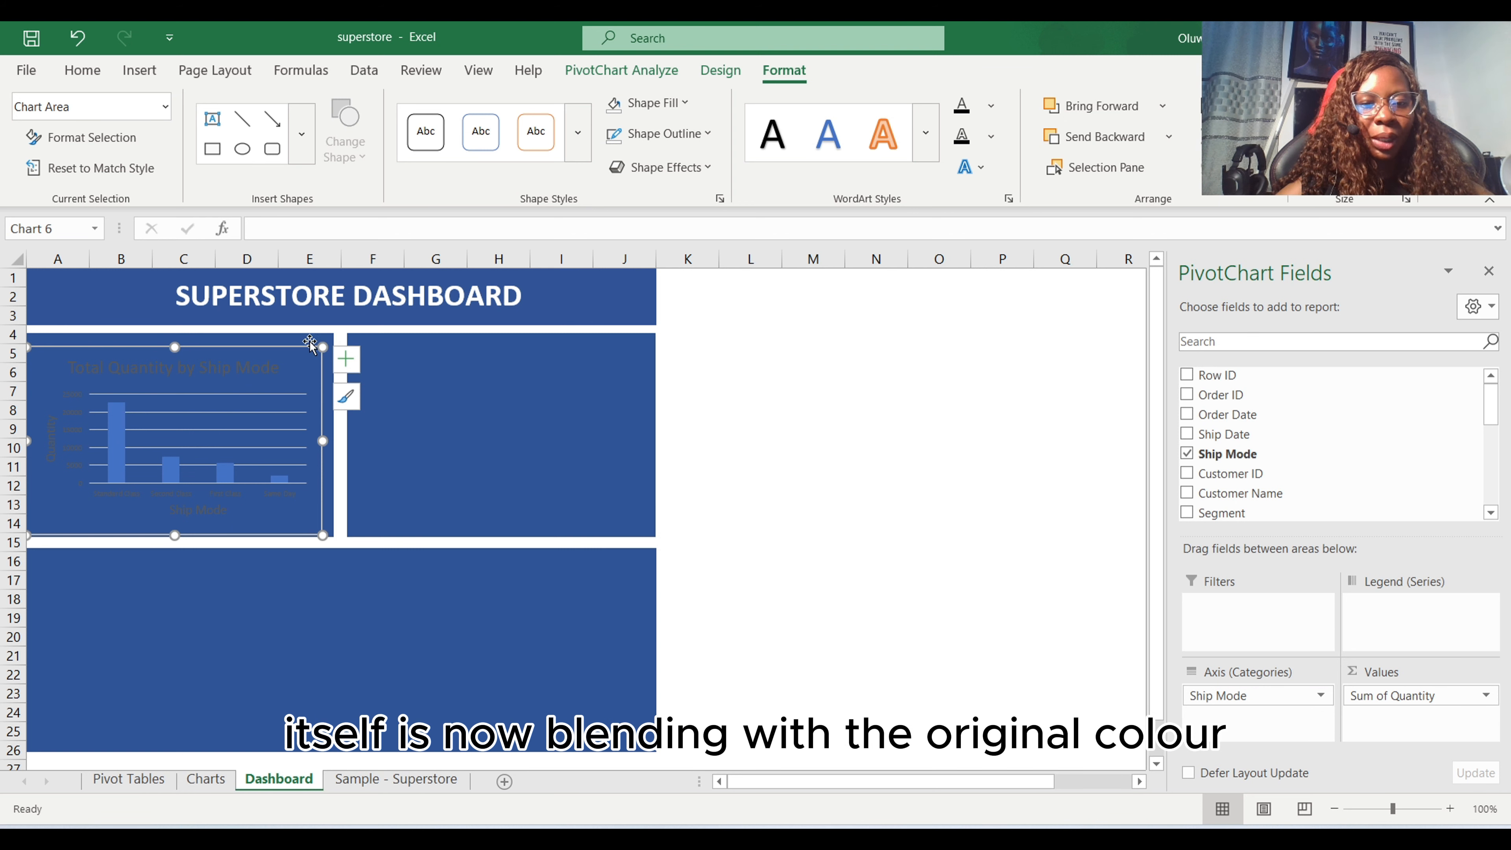
# Step: Make the chart title Total Quantity by Ship Mode white and bold
pyautogui.click(226, 375)
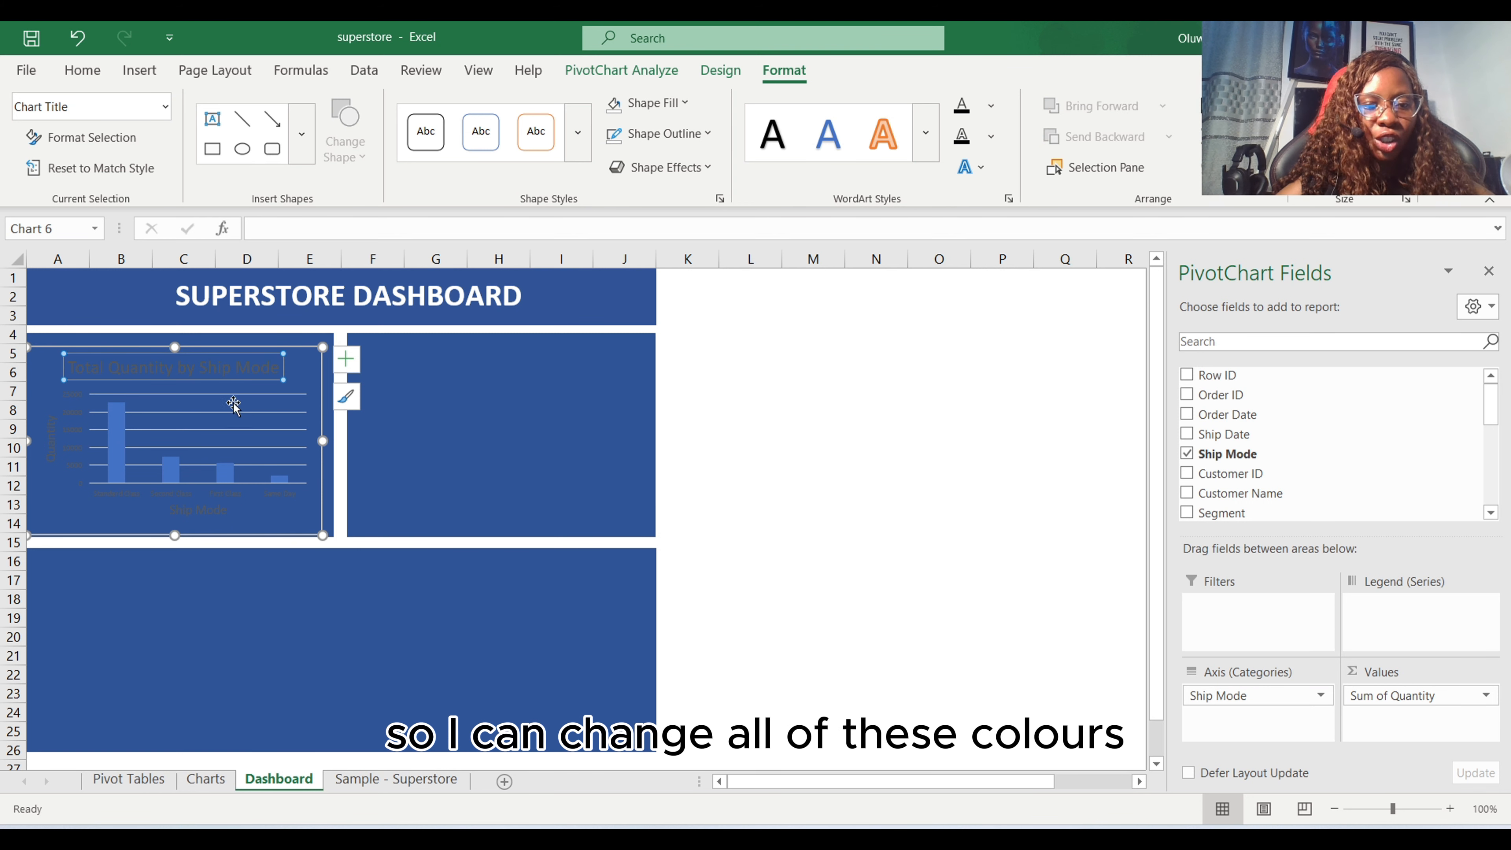
pyautogui.click(82, 69)
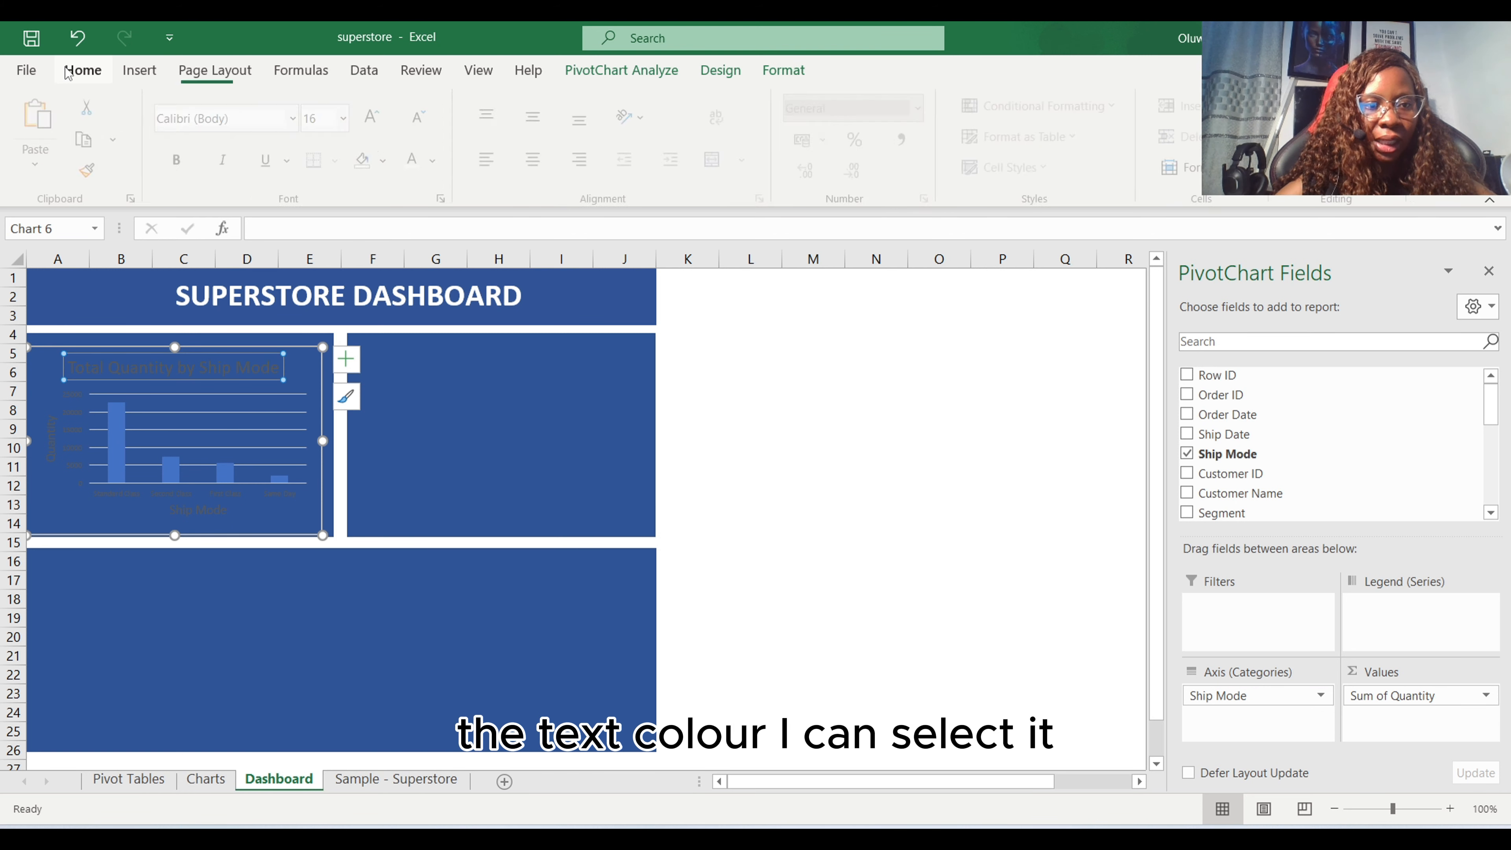
pyautogui.click(438, 160)
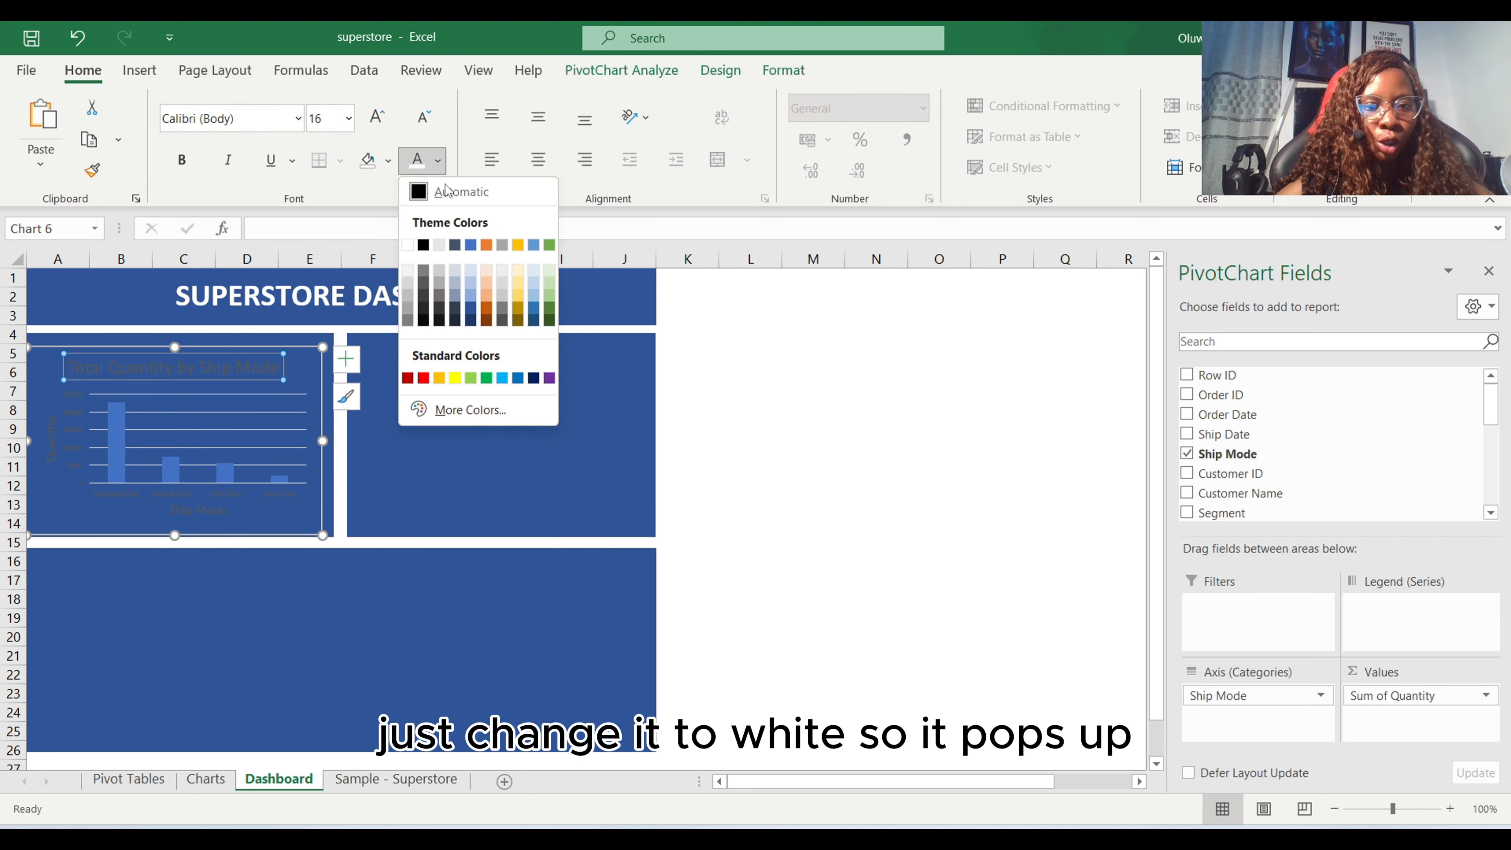
pyautogui.click(408, 249)
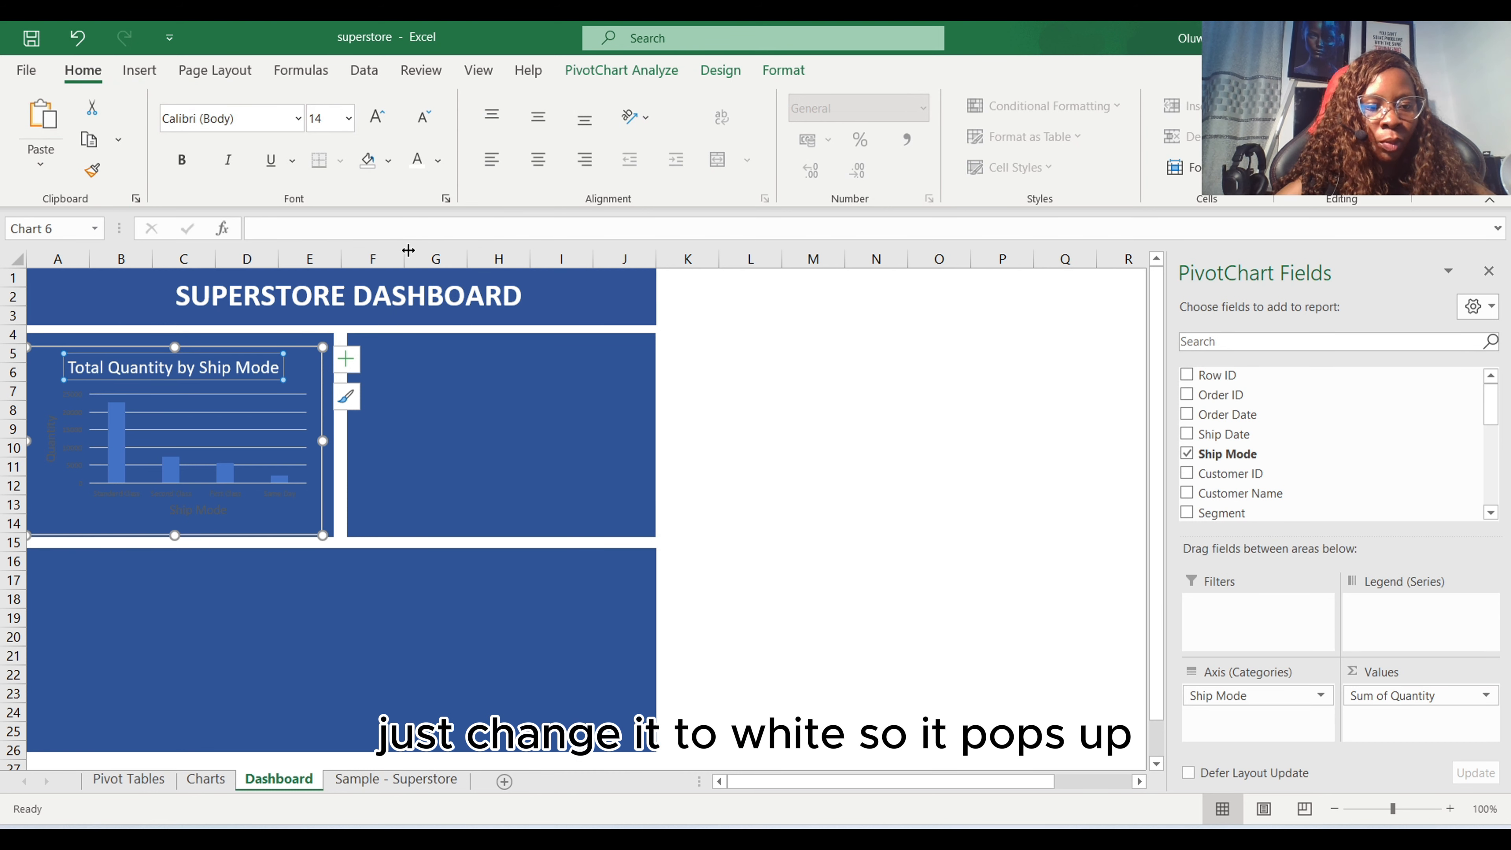
pyautogui.click(181, 159)
# Step: Change the ship mode chart's axis labels and axis titles to white text
pyautogui.click(76, 429)
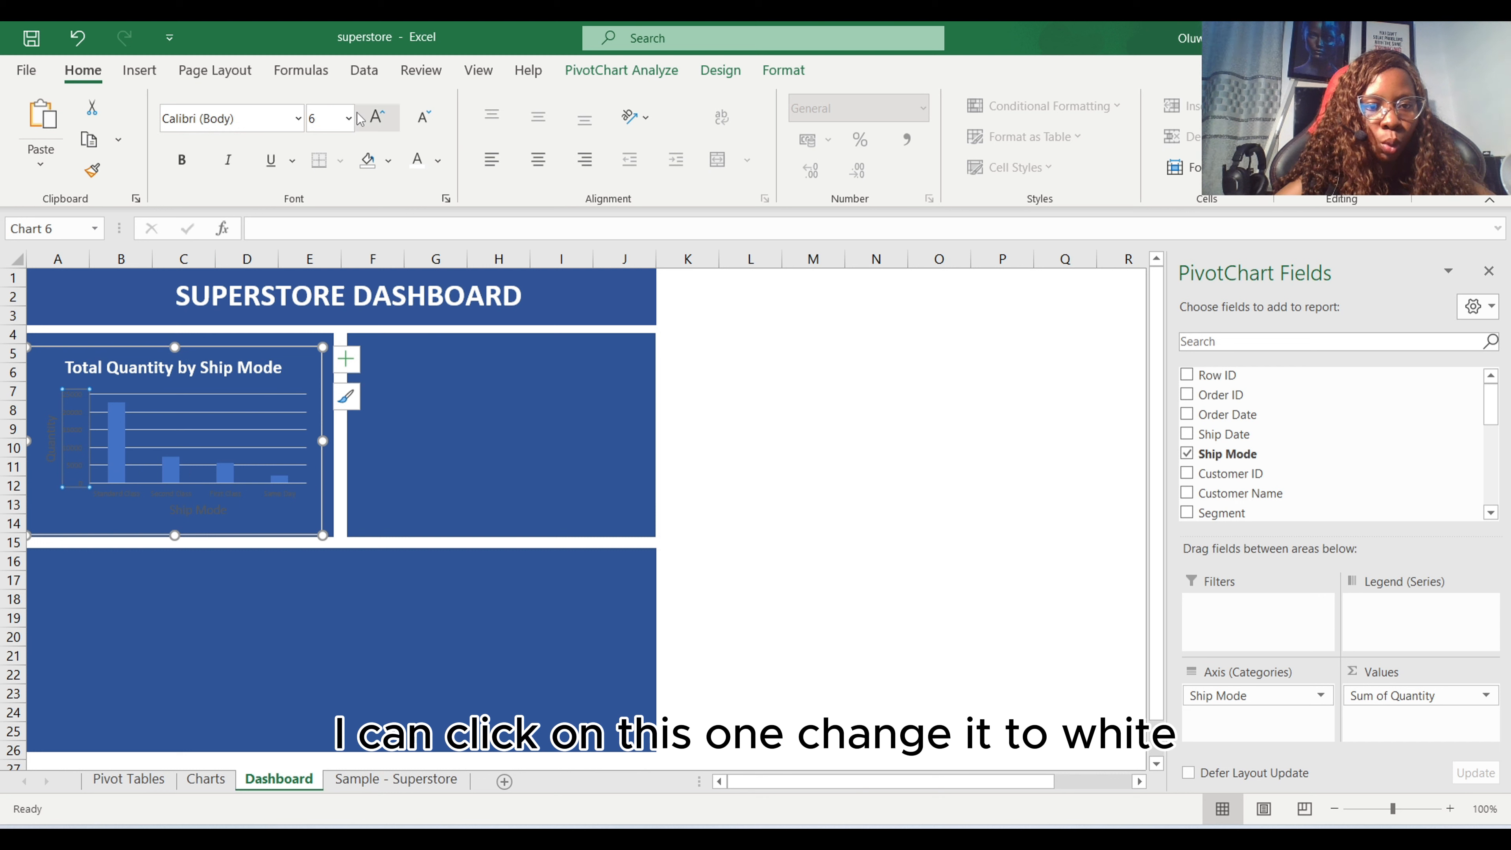
pyautogui.click(439, 160)
pyautogui.click(408, 250)
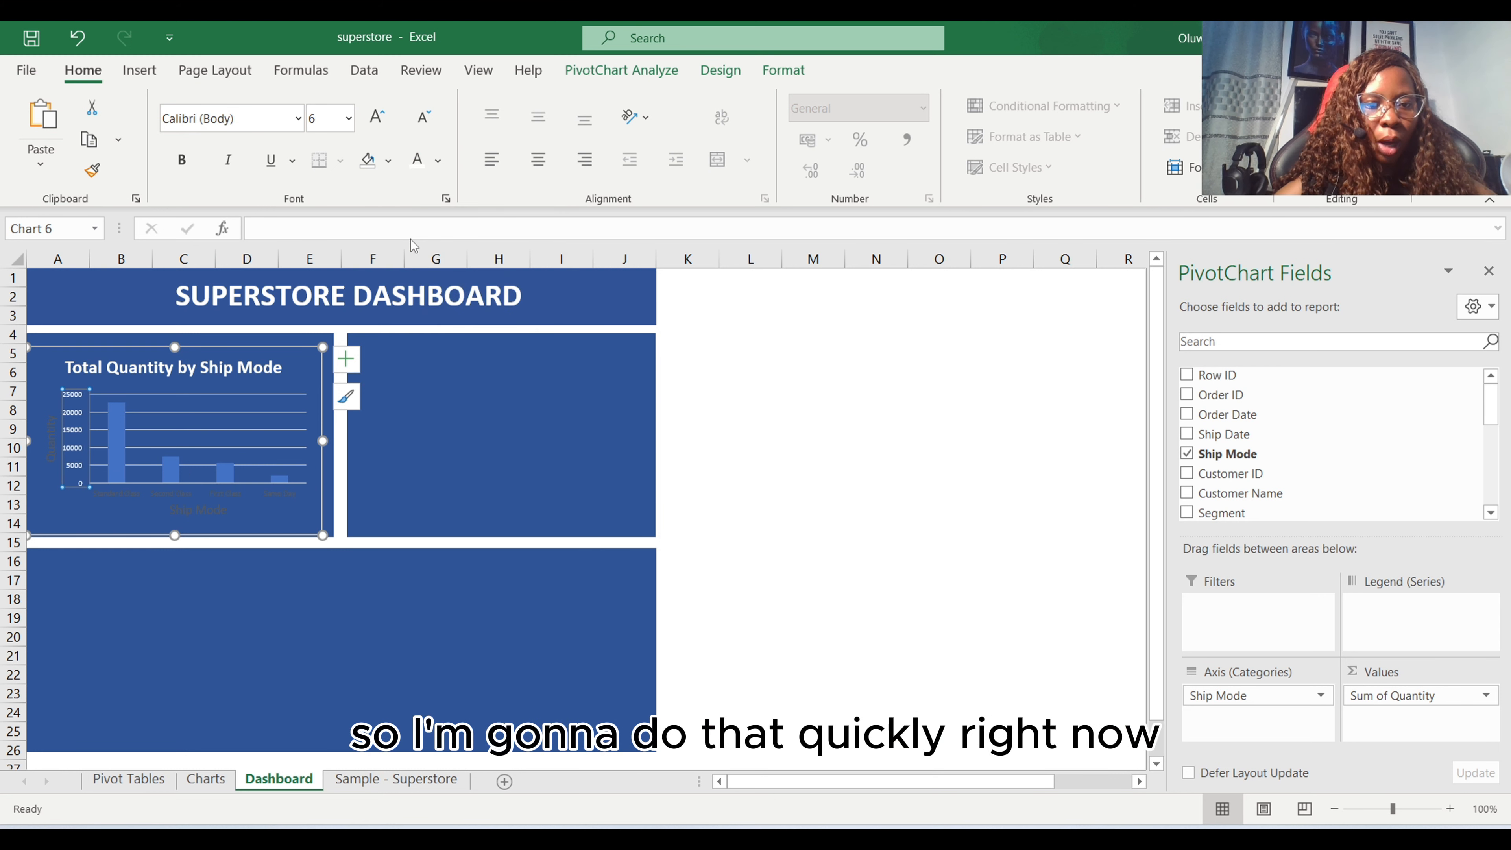
pyautogui.click(56, 442)
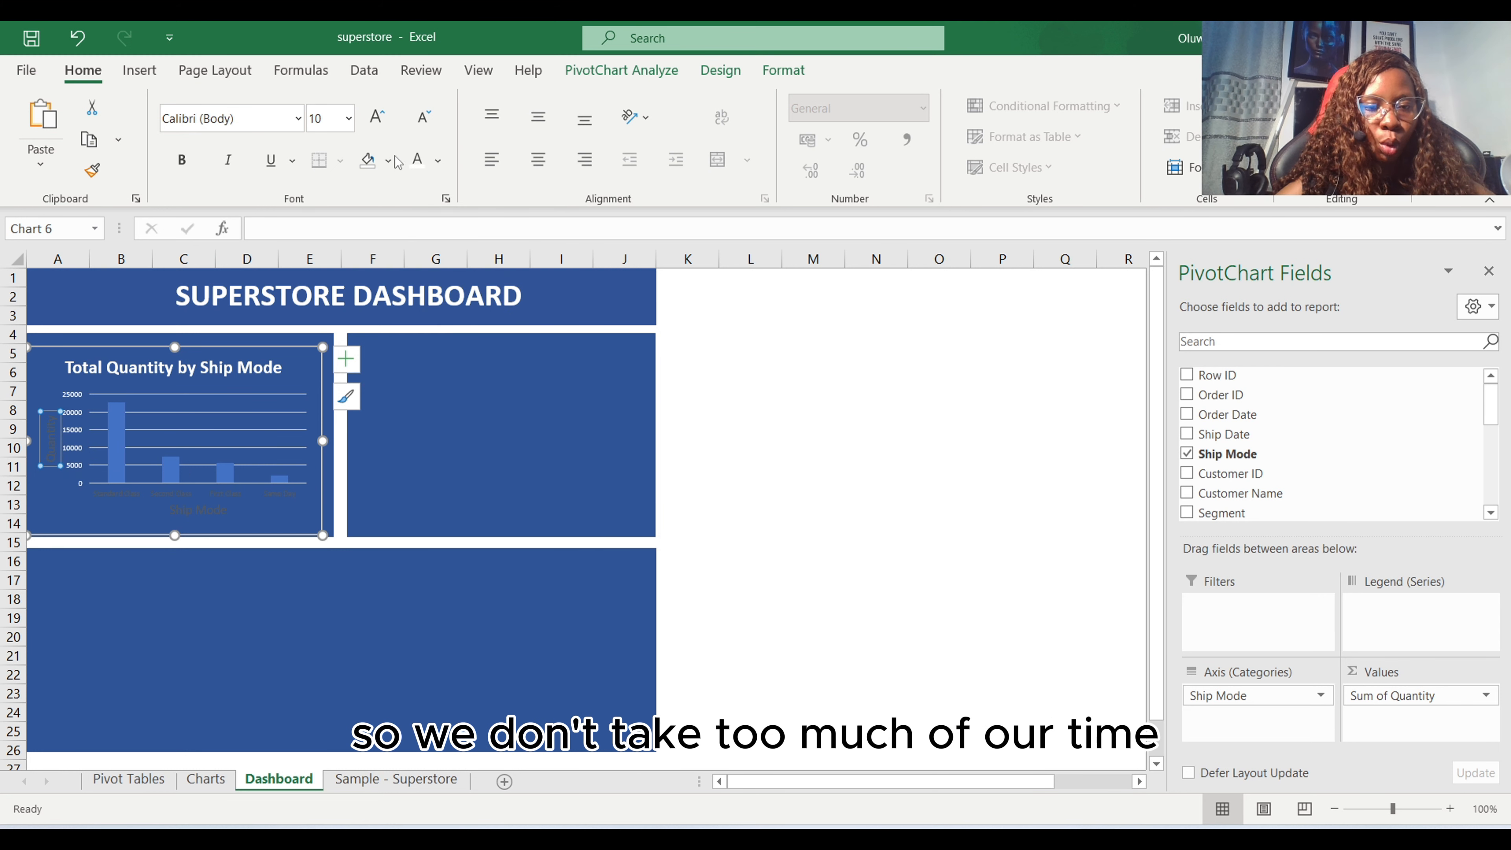
pyautogui.click(438, 160)
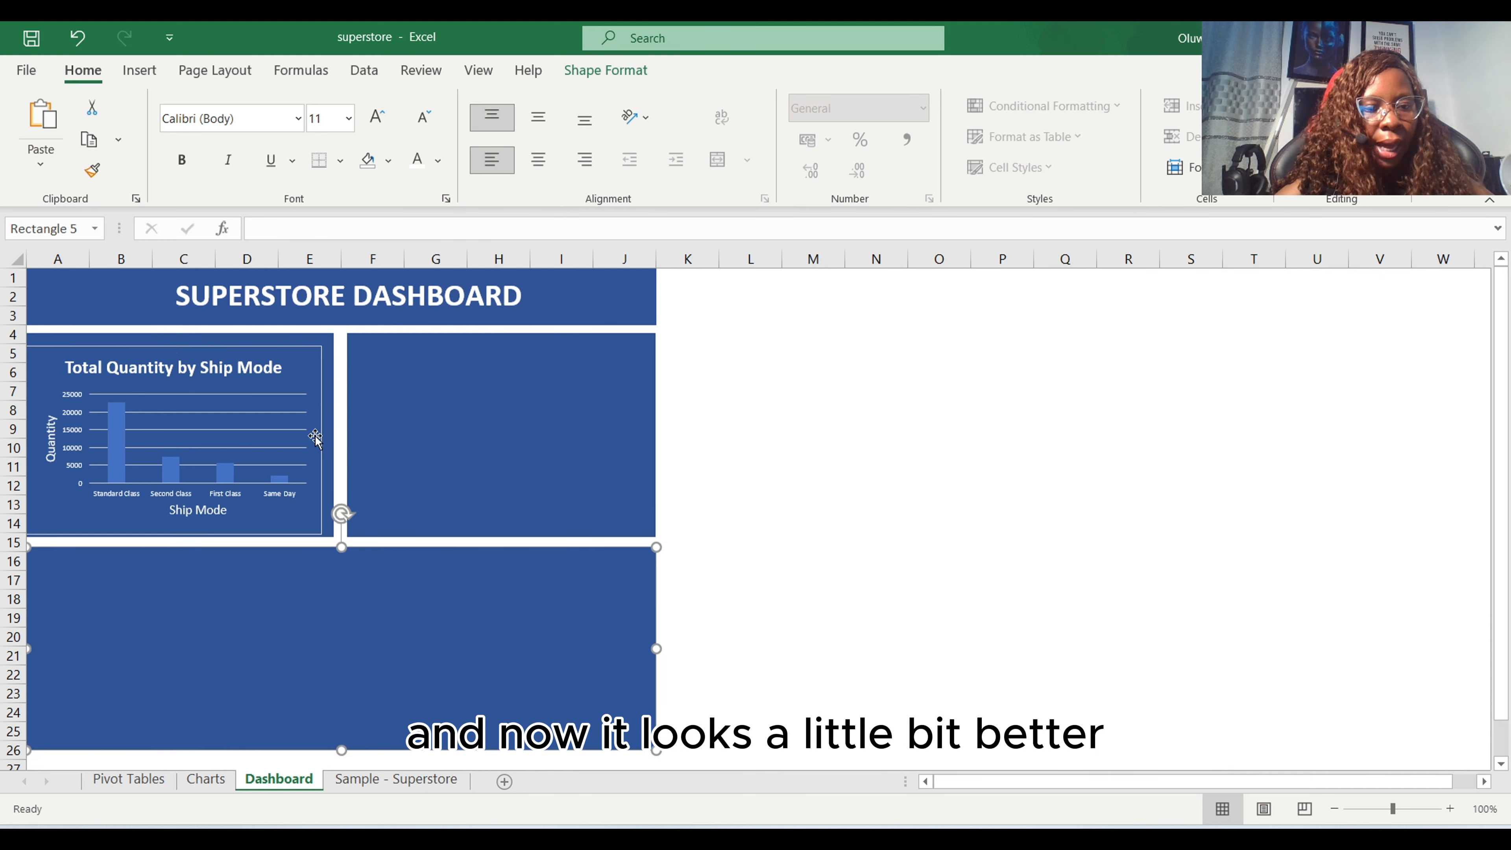
# Step: Remove the outline from the Total Quantity by Ship Mode chart area and deselect the chart
pyautogui.click(305, 352)
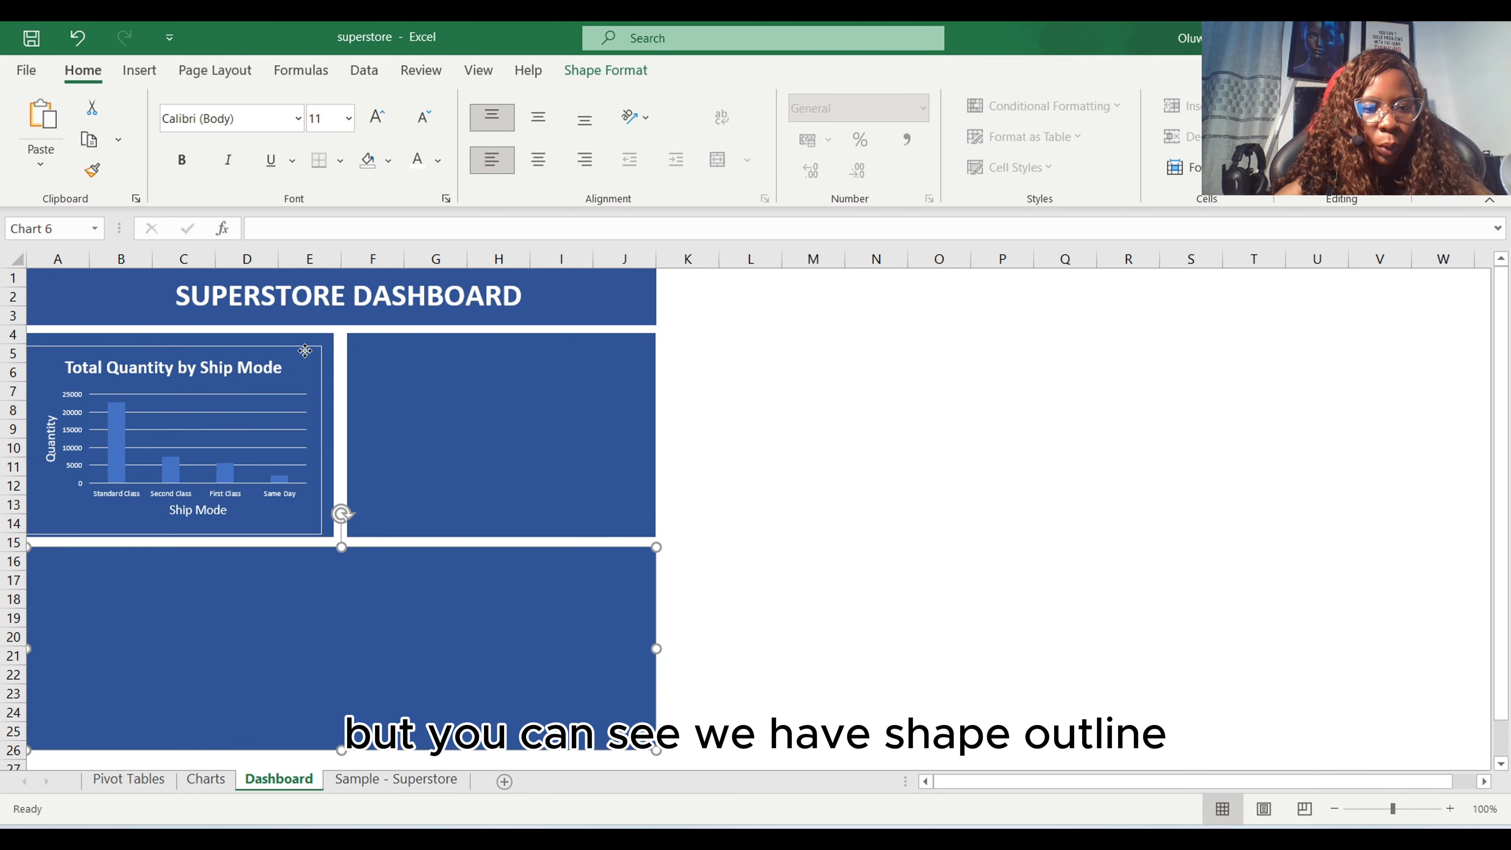
pyautogui.click(783, 70)
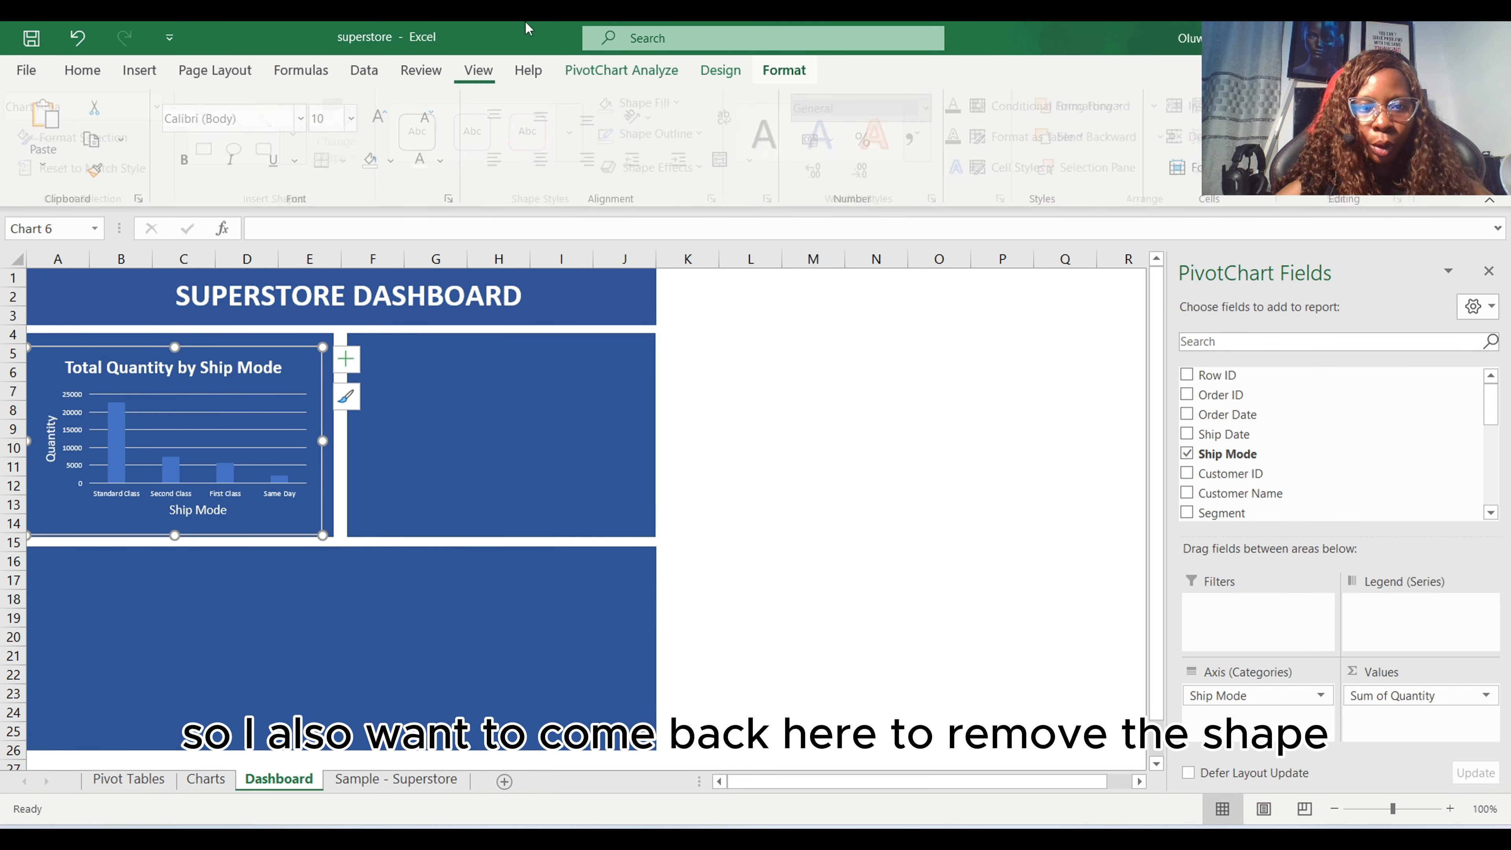
pyautogui.click(711, 133)
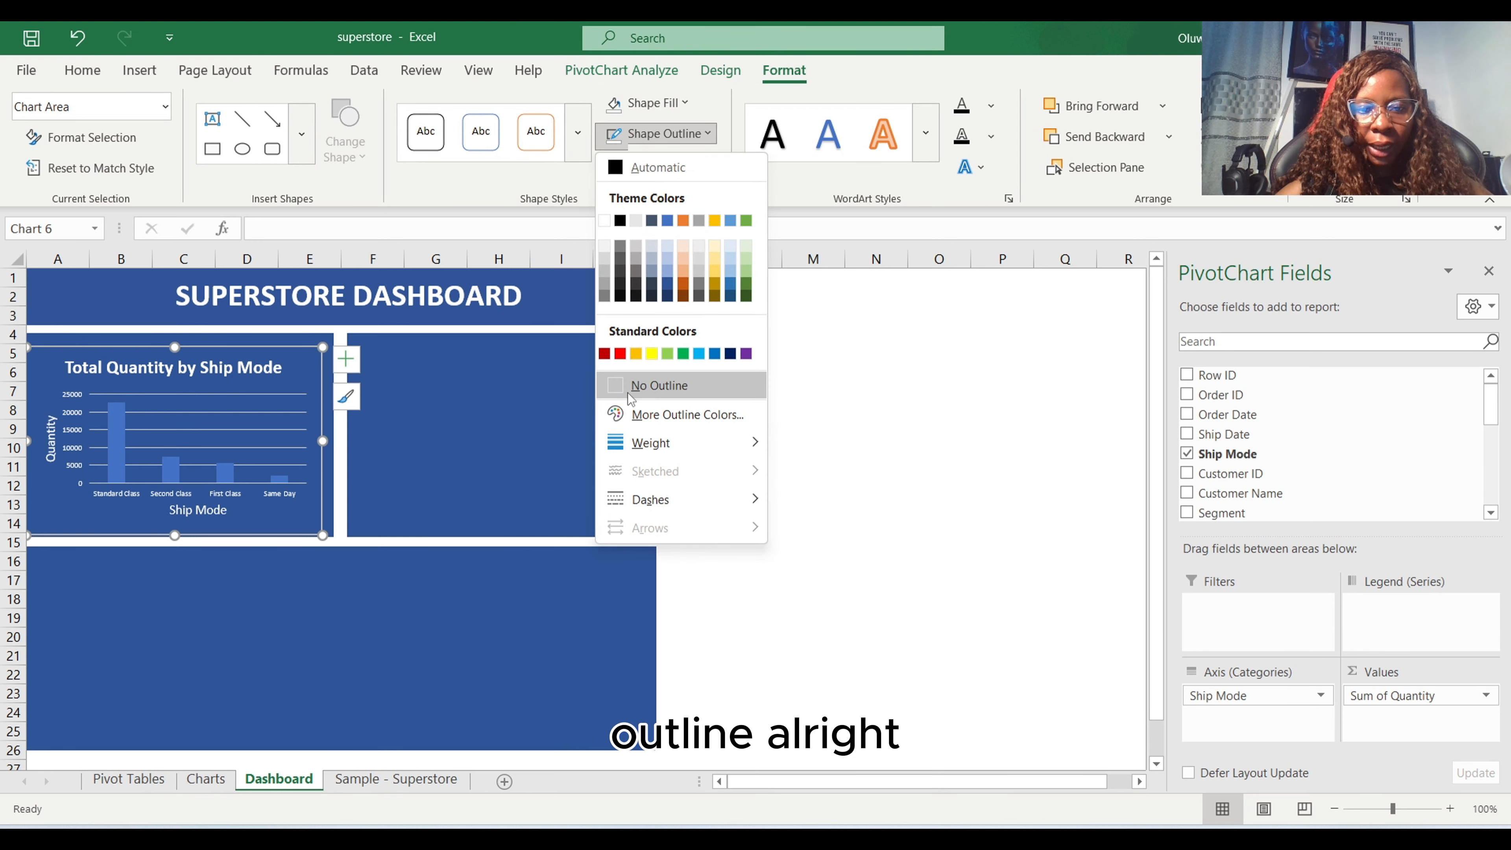
pyautogui.click(658, 383)
pyautogui.click(487, 391)
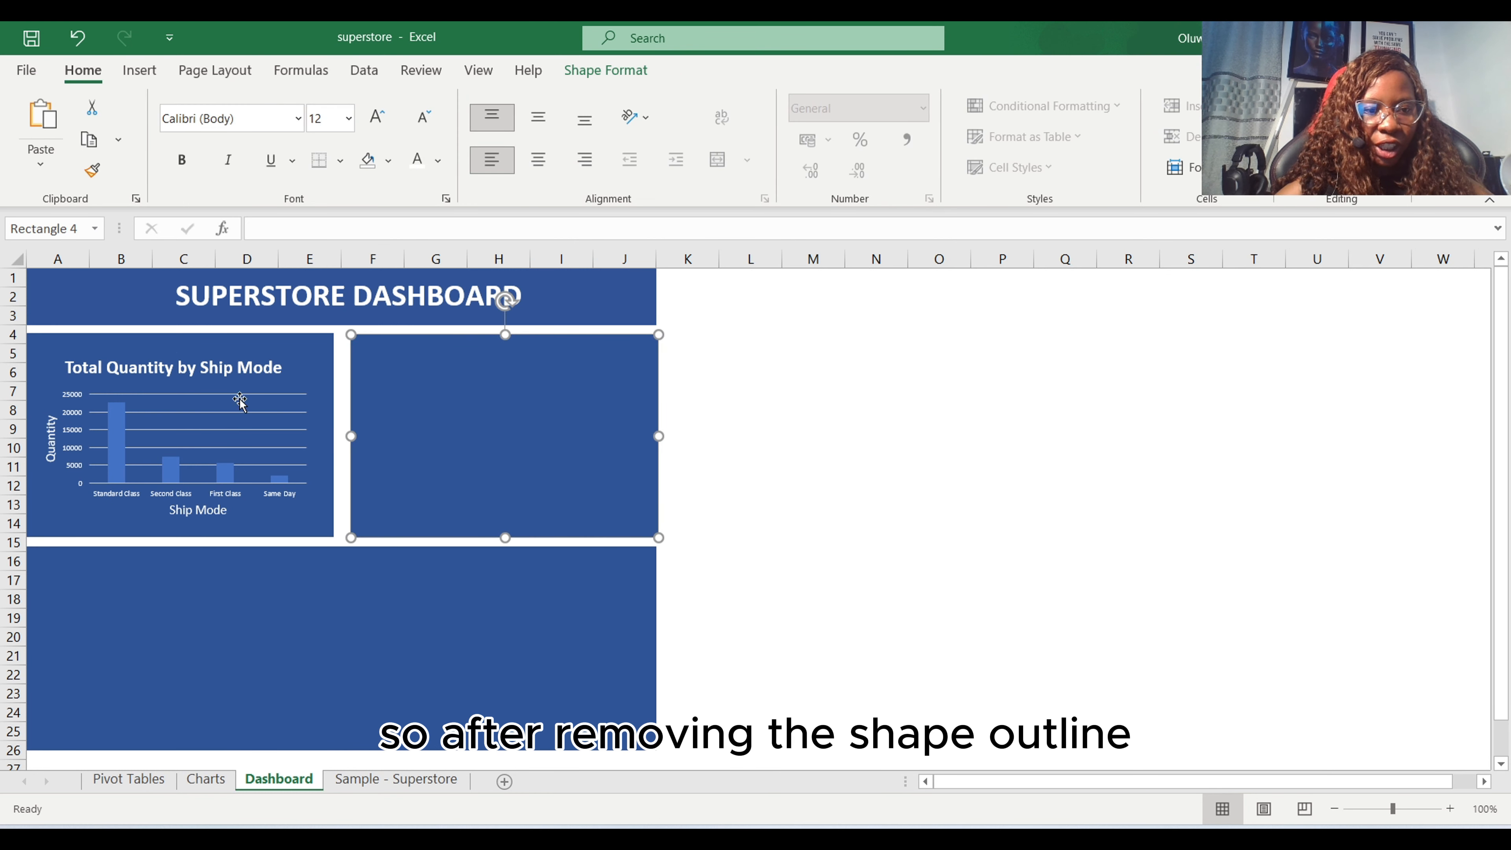
# Step: Recolor the bars of the Total Quantity by Ship Mode chart to a light blue theme color and deselect the chart
pyautogui.click(117, 448)
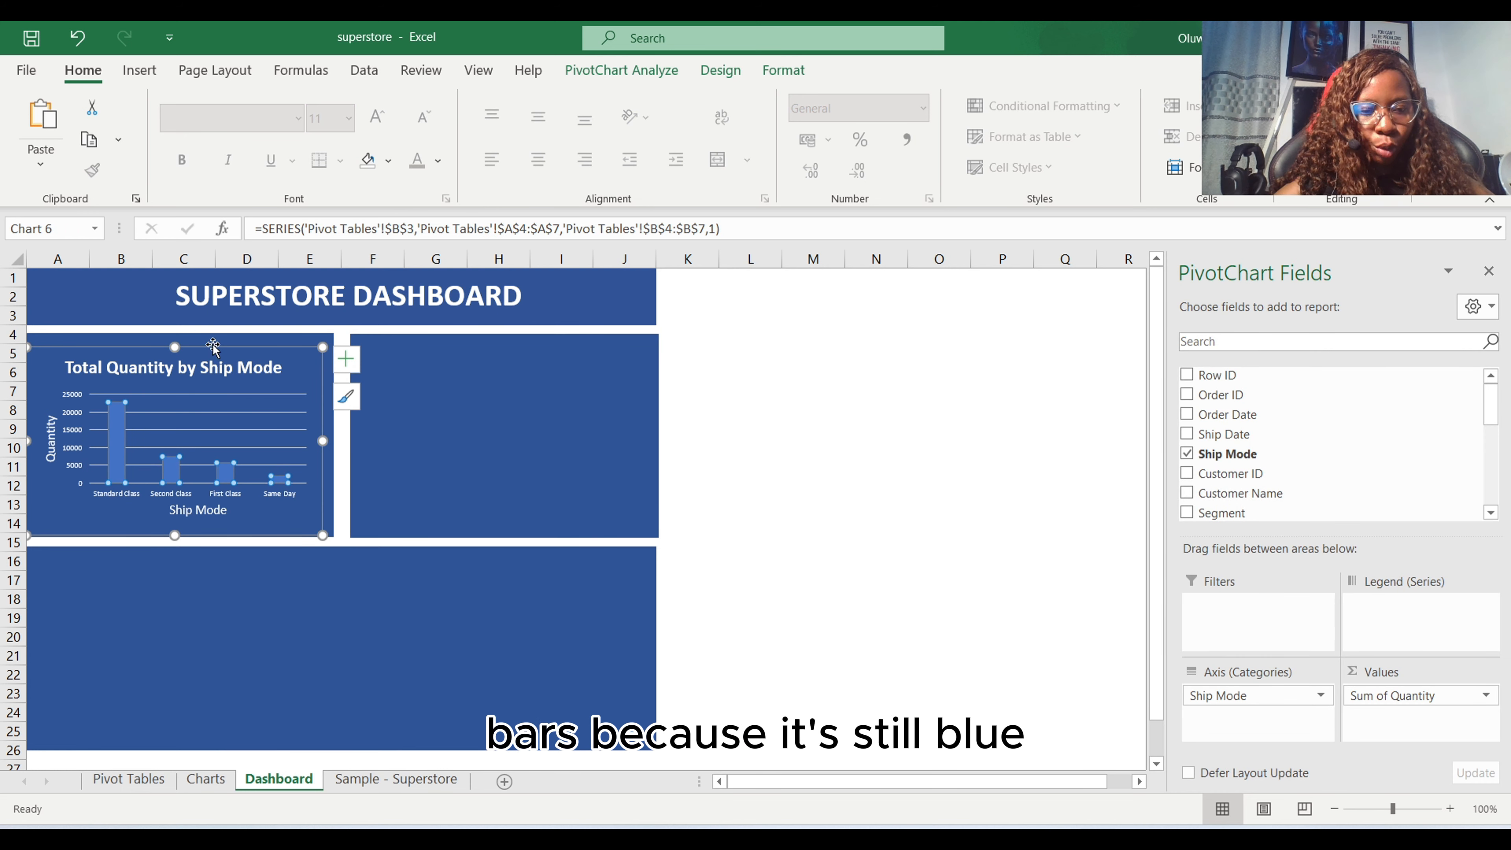
pyautogui.click(389, 160)
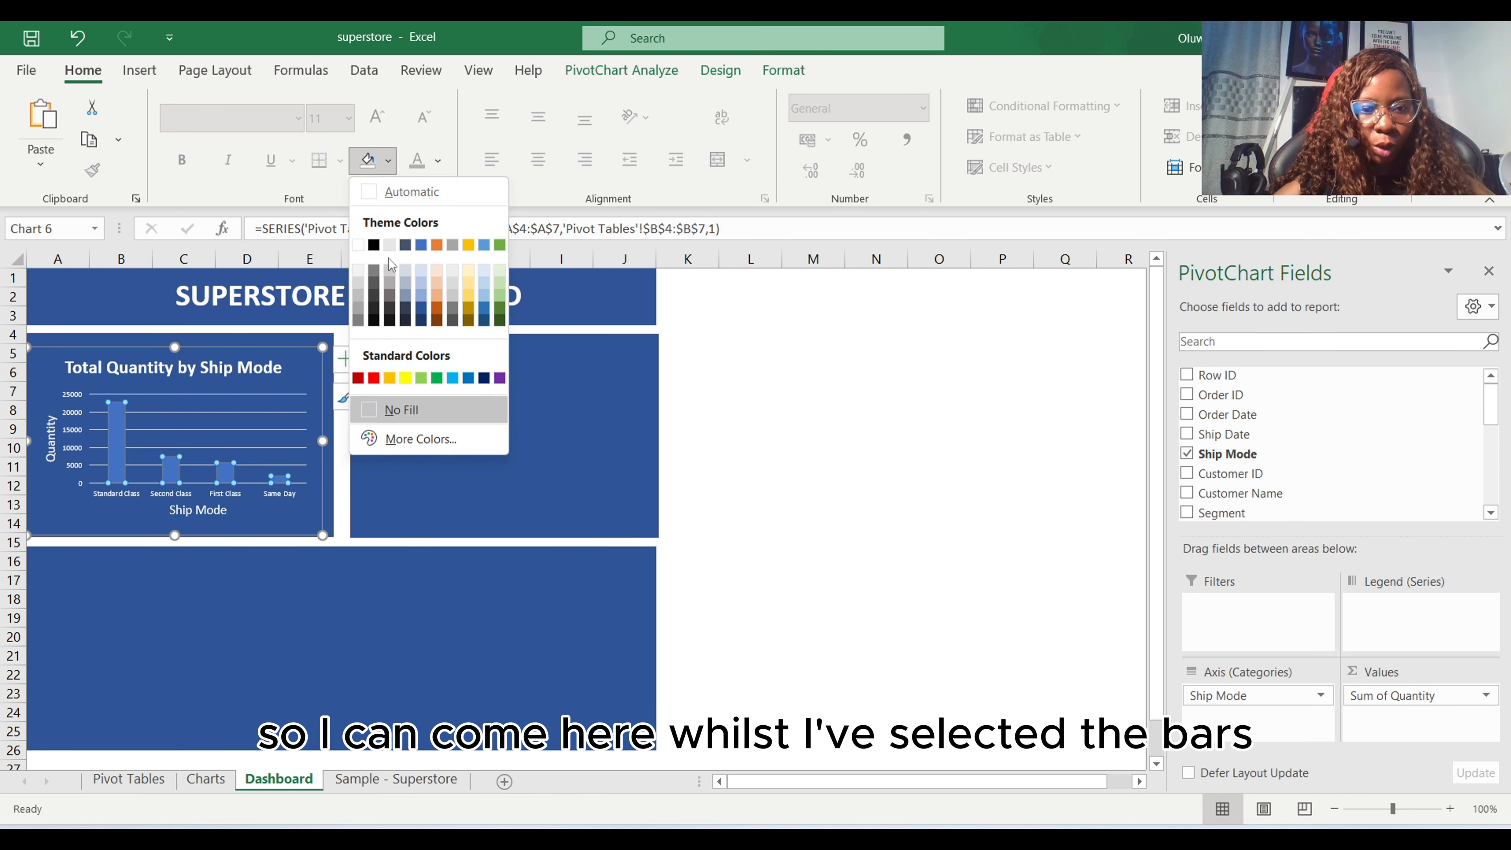
pyautogui.click(428, 282)
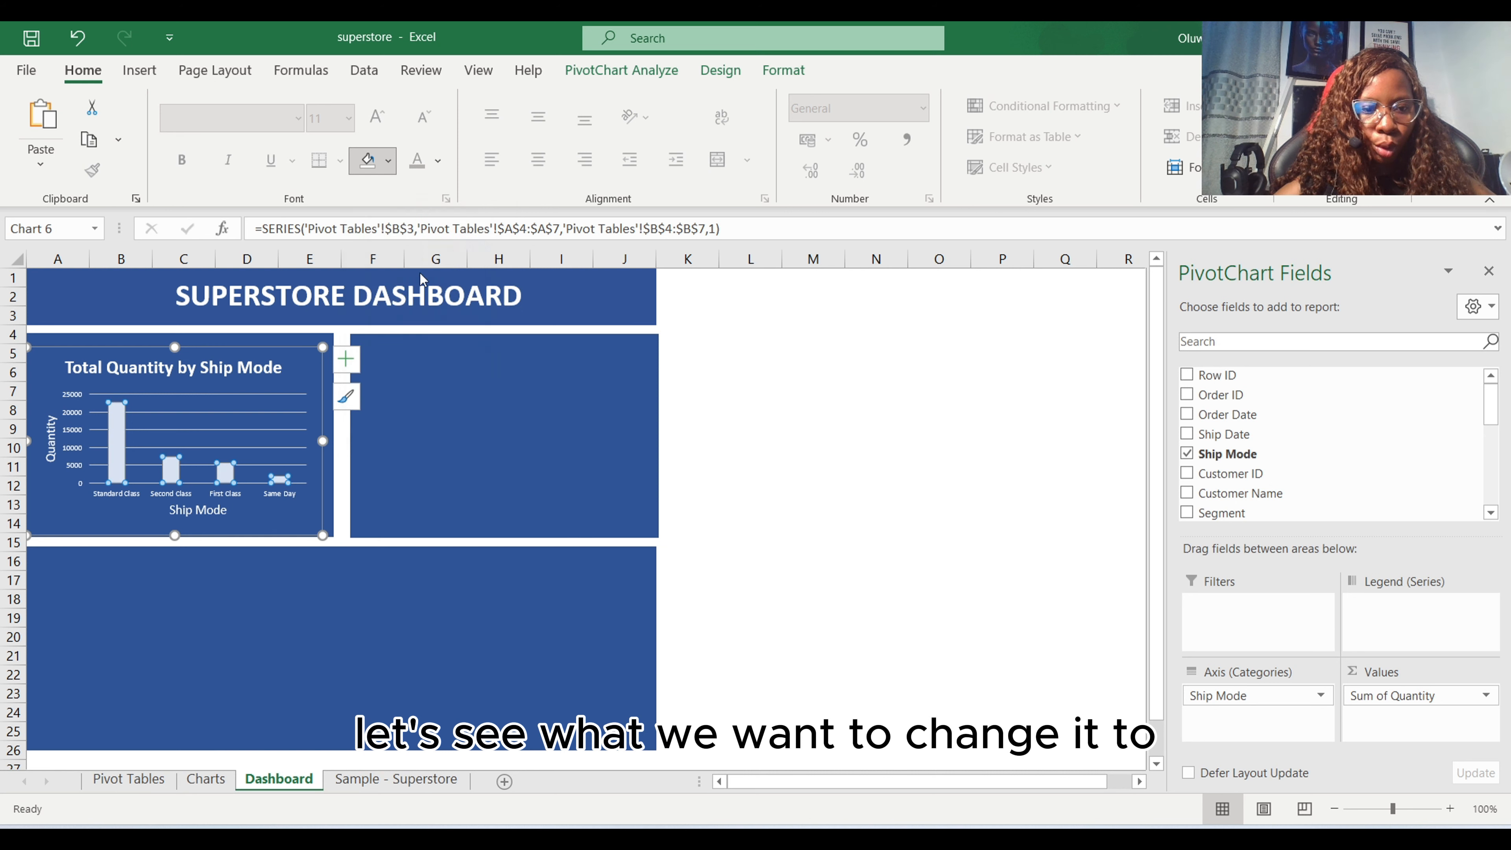
pyautogui.click(466, 426)
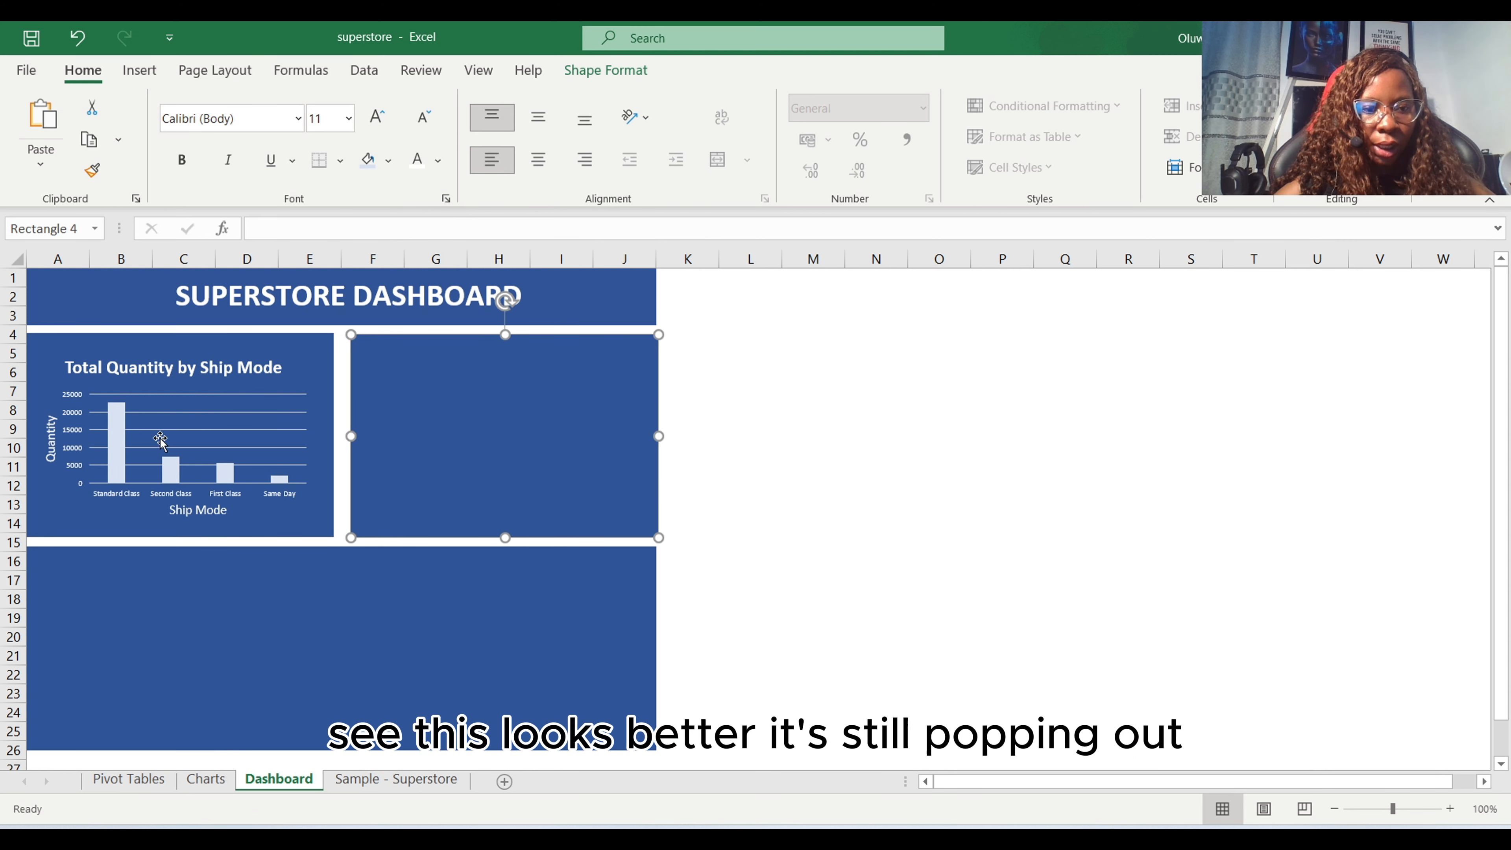
# Step: Enlarge the Total Quantity by Ship Mode chart upward and sideways so it fills its blue container
pyautogui.click(284, 475)
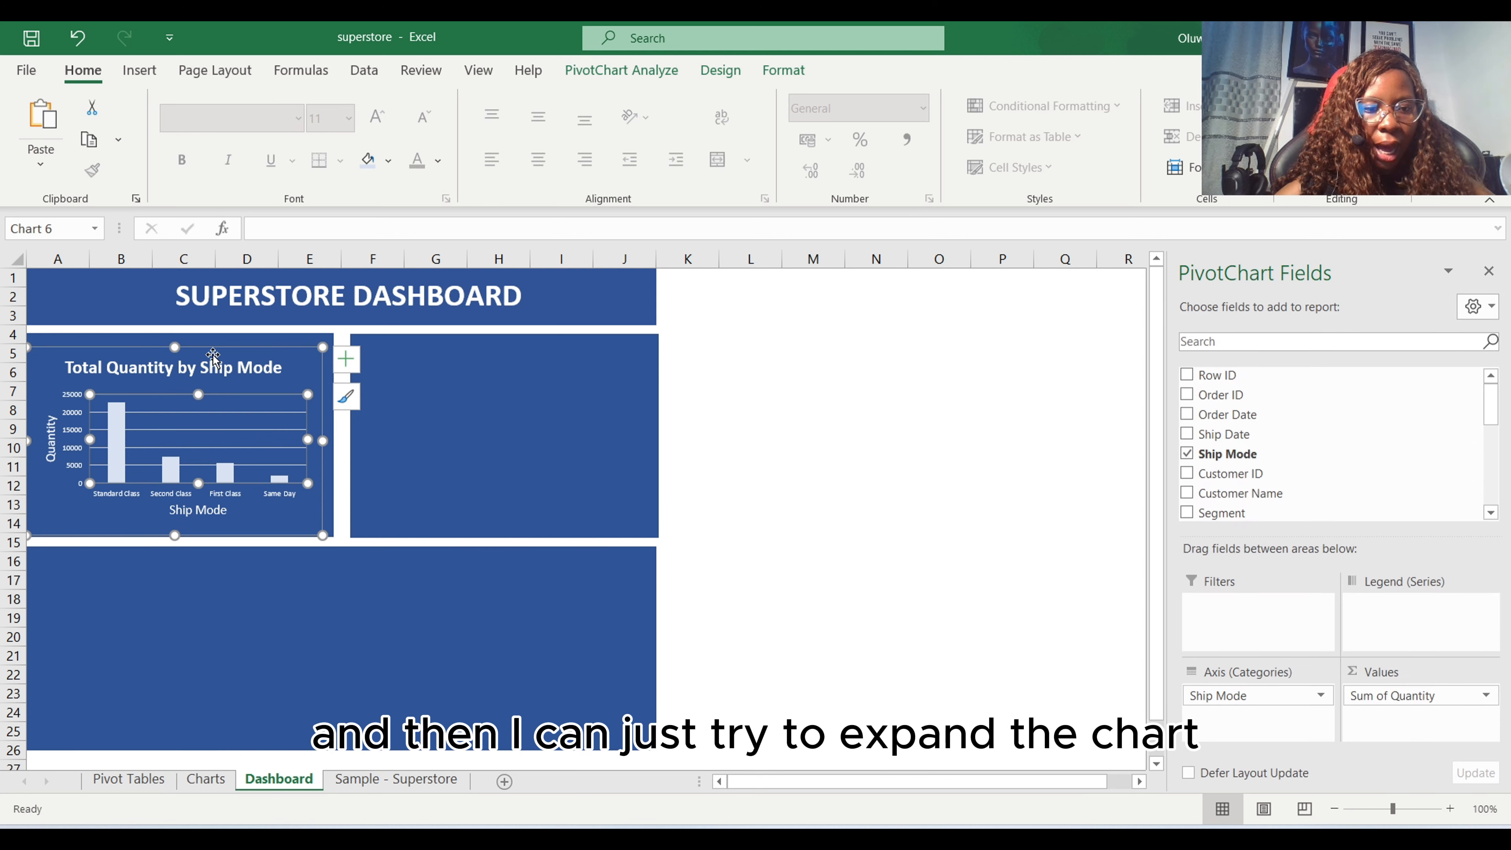
pyautogui.moveTo(175, 346); pyautogui.dragTo(175, 334)
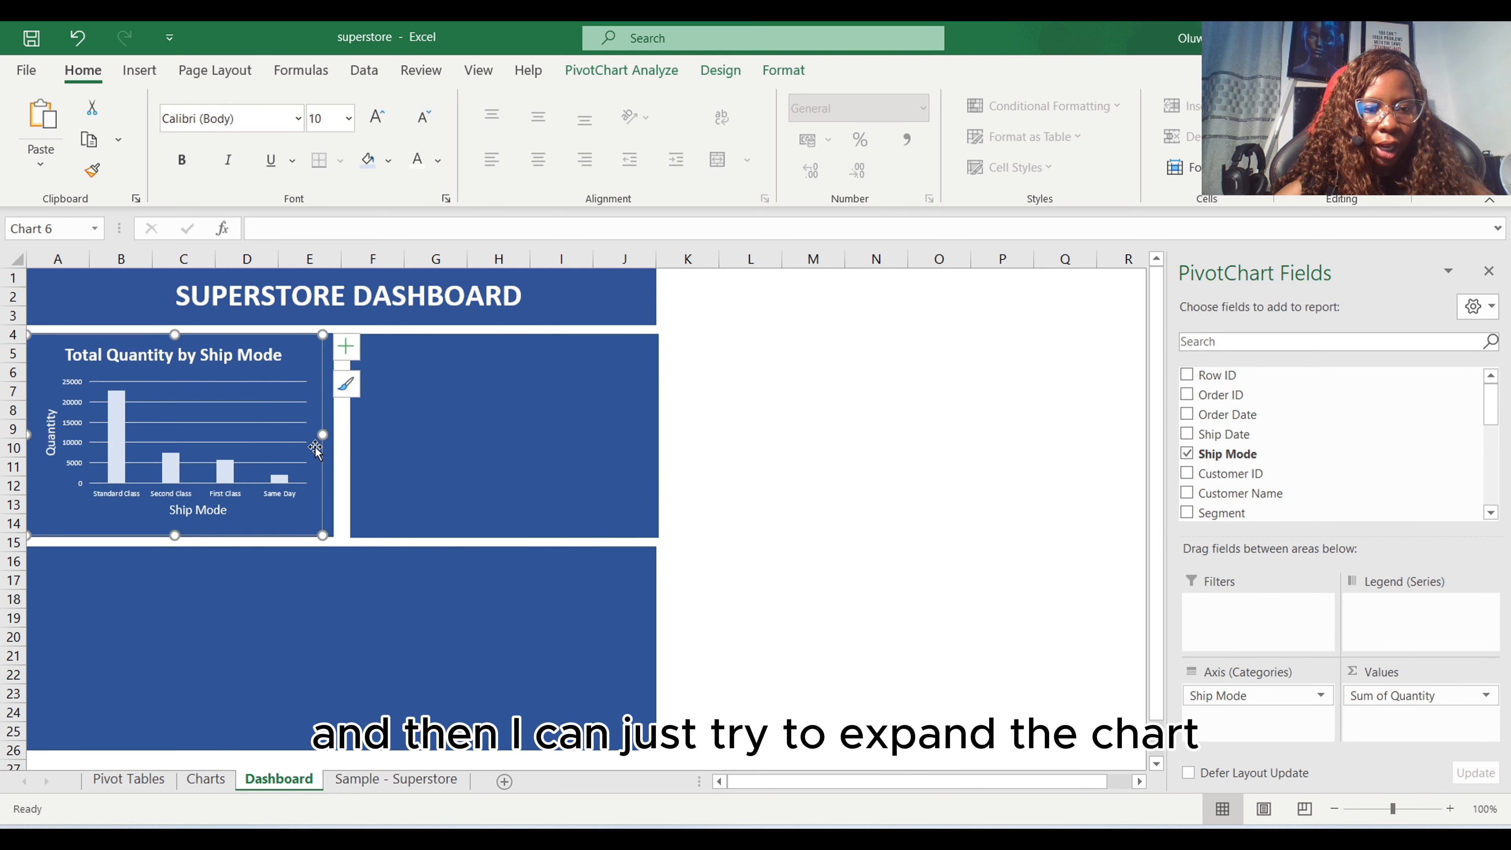
pyautogui.moveTo(322, 435); pyautogui.dragTo(336, 435)
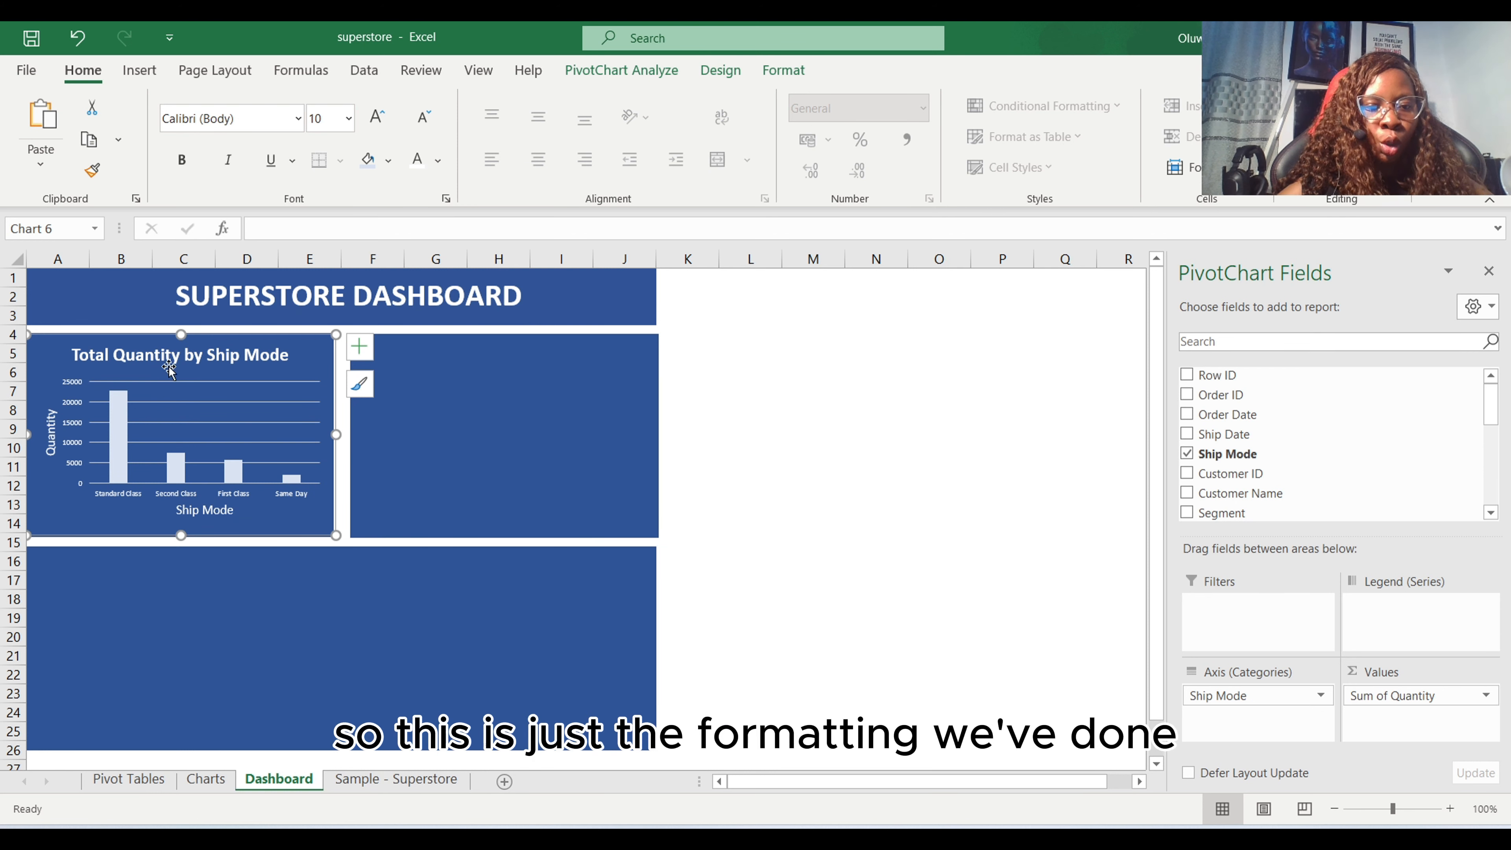
pyautogui.click(220, 354)
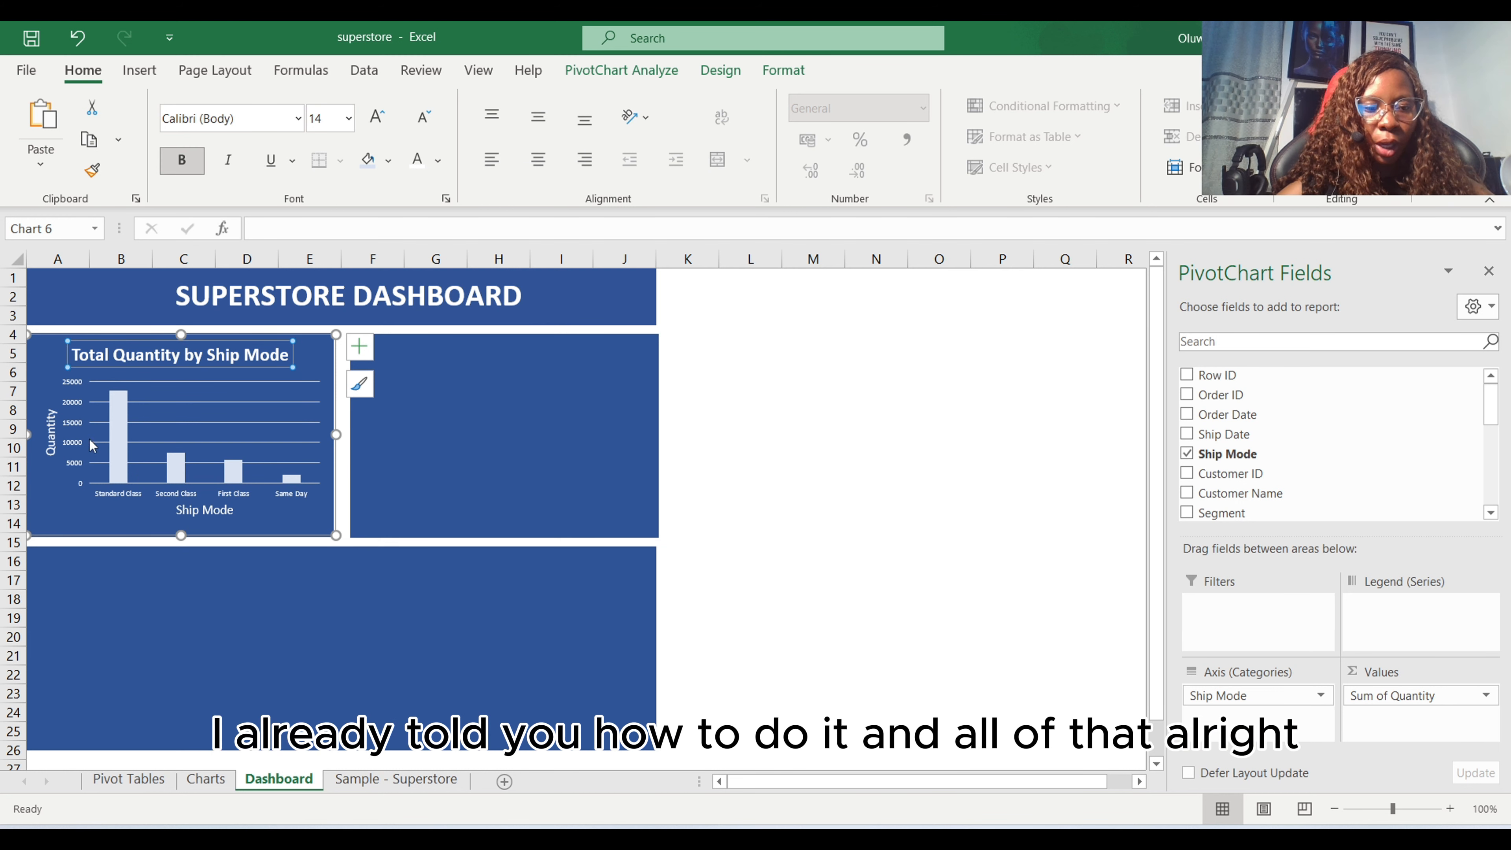
pyautogui.click(60, 440)
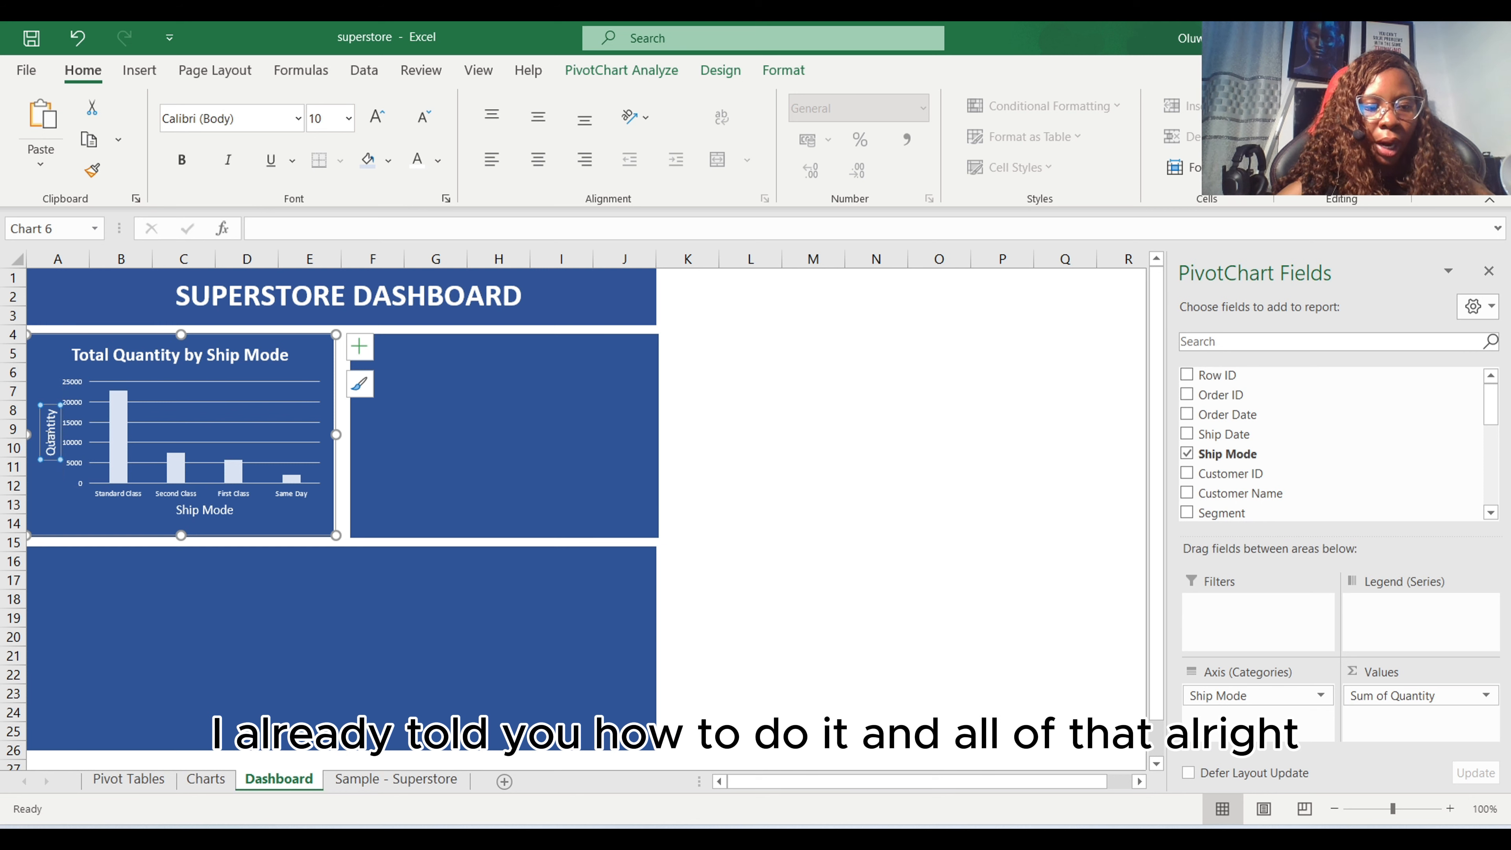
pyautogui.click(437, 581)
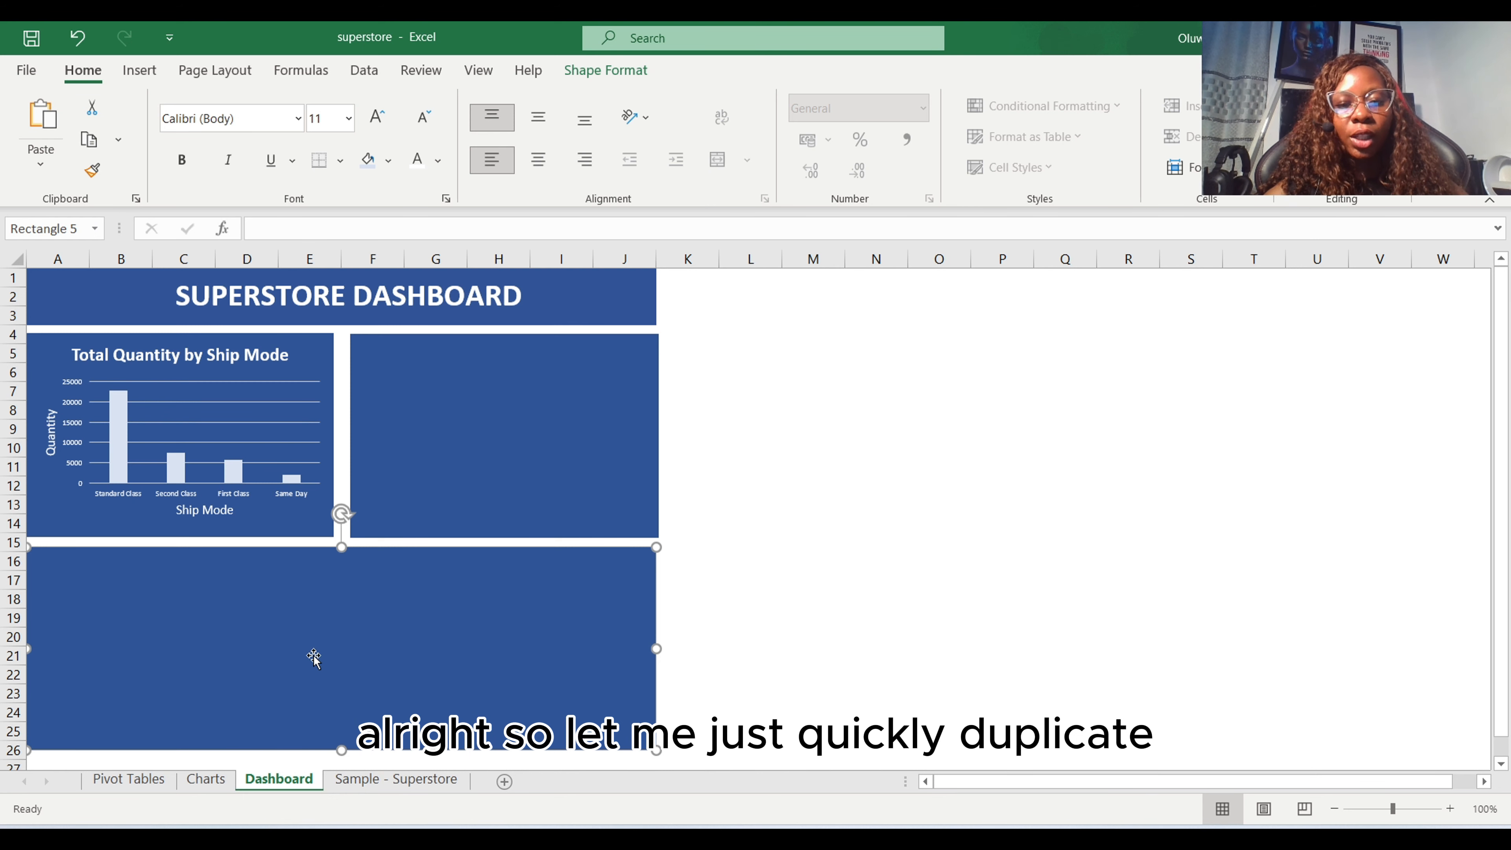
# Step: Look at the remaining charts on the Charts sheet and return to the Dashboard sheet
pyautogui.click(208, 781)
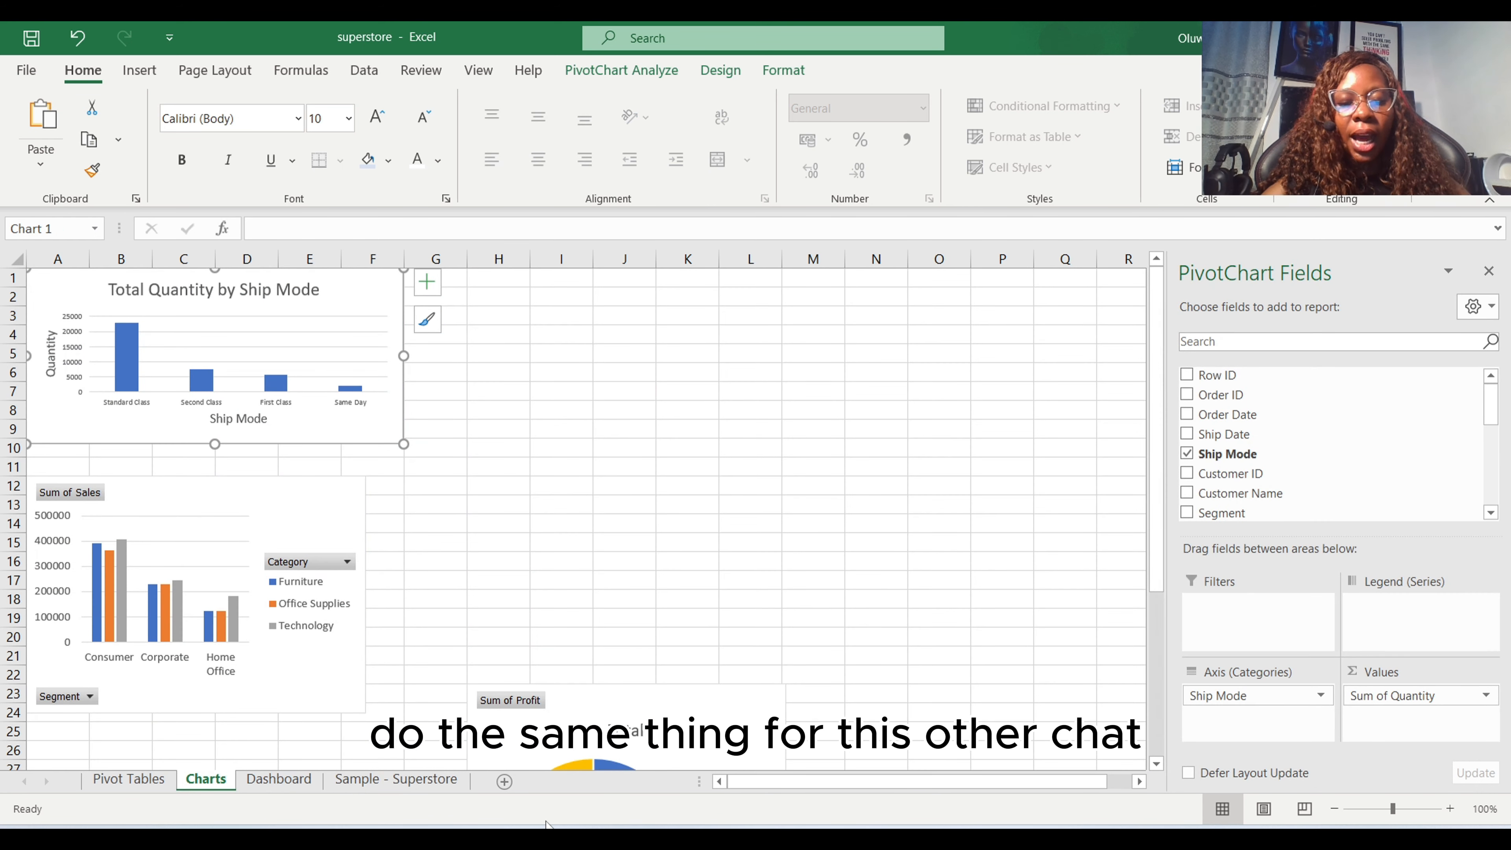
pyautogui.click(279, 779)
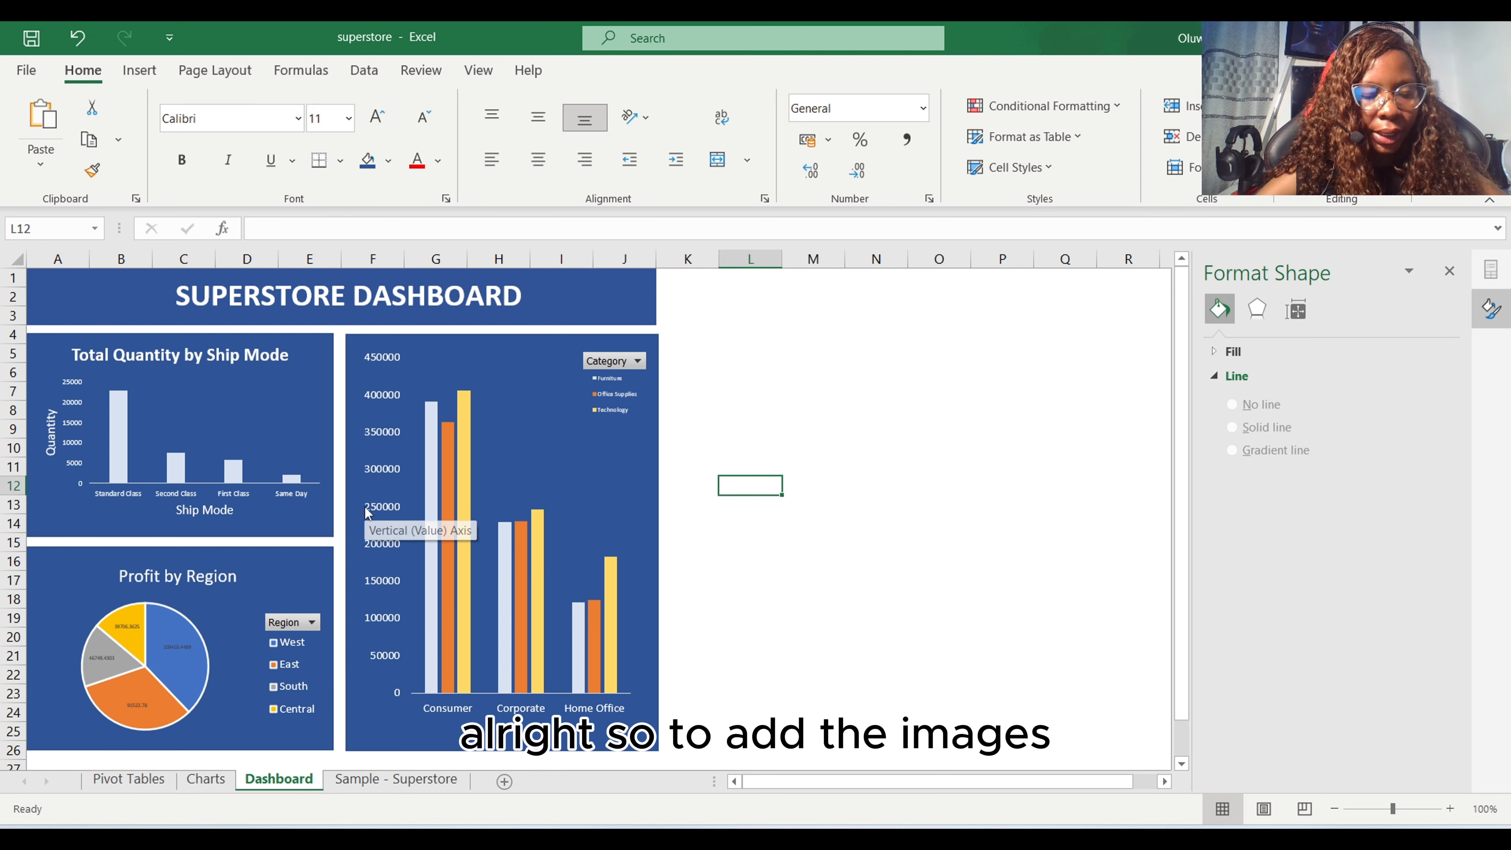
# Step: Insert the red-and-white data community banner picture into the Dashboard sheet
pyautogui.click(140, 70)
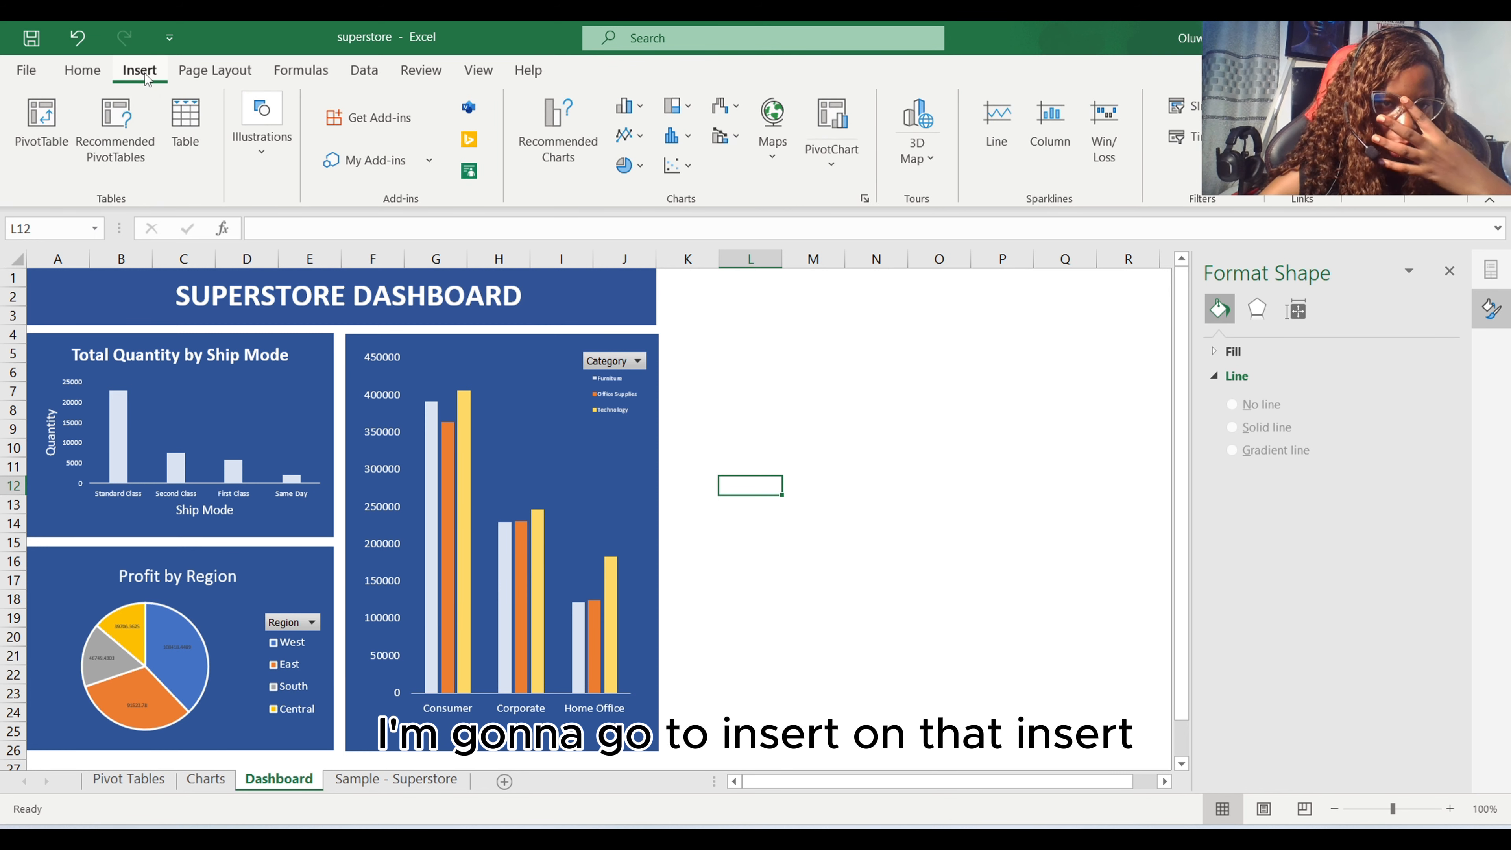
pyautogui.click(265, 160)
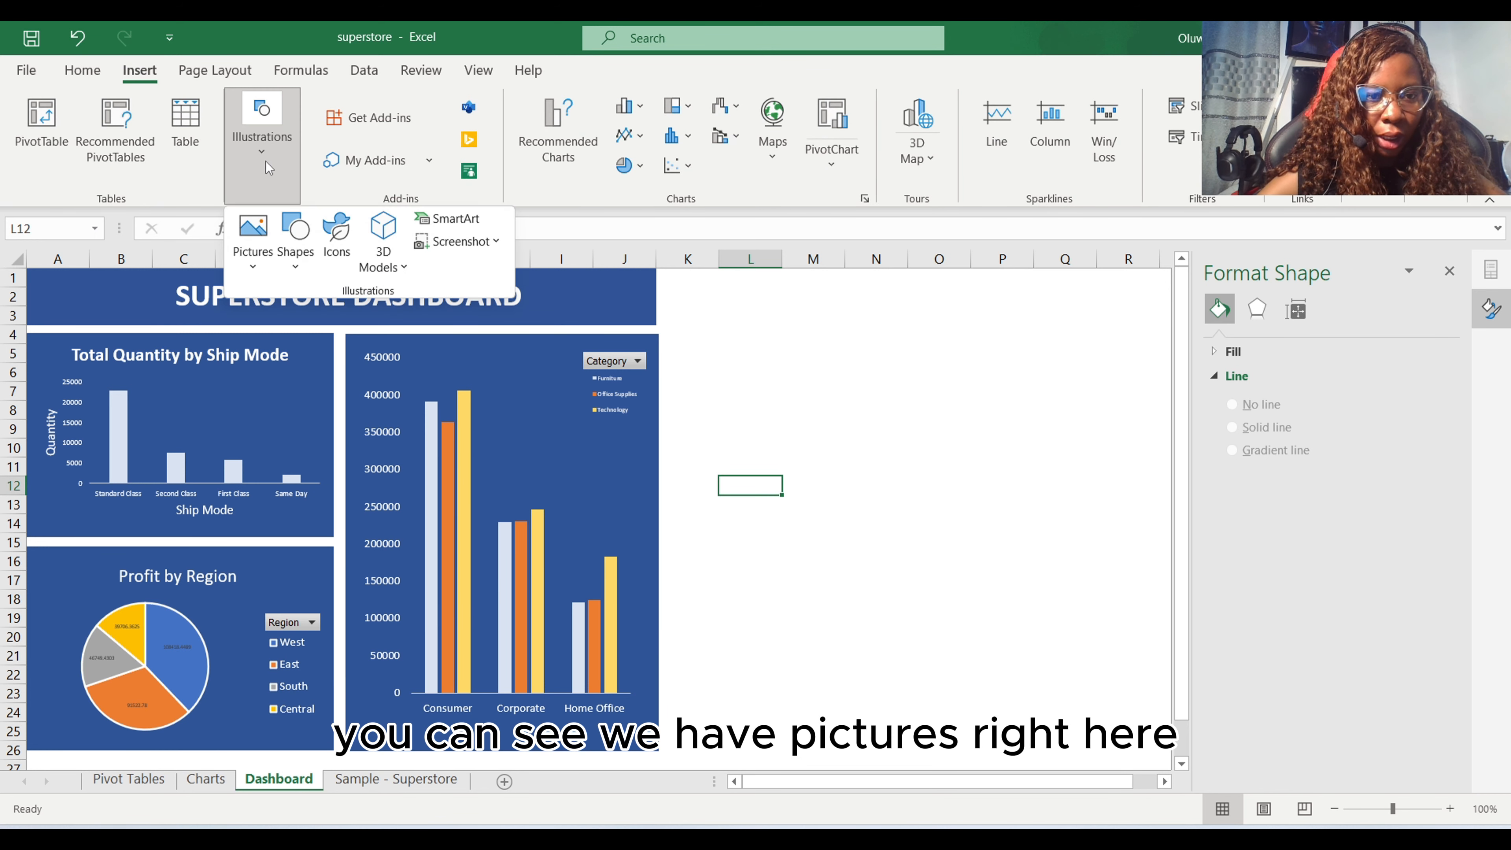
pyautogui.click(263, 267)
pyautogui.click(277, 326)
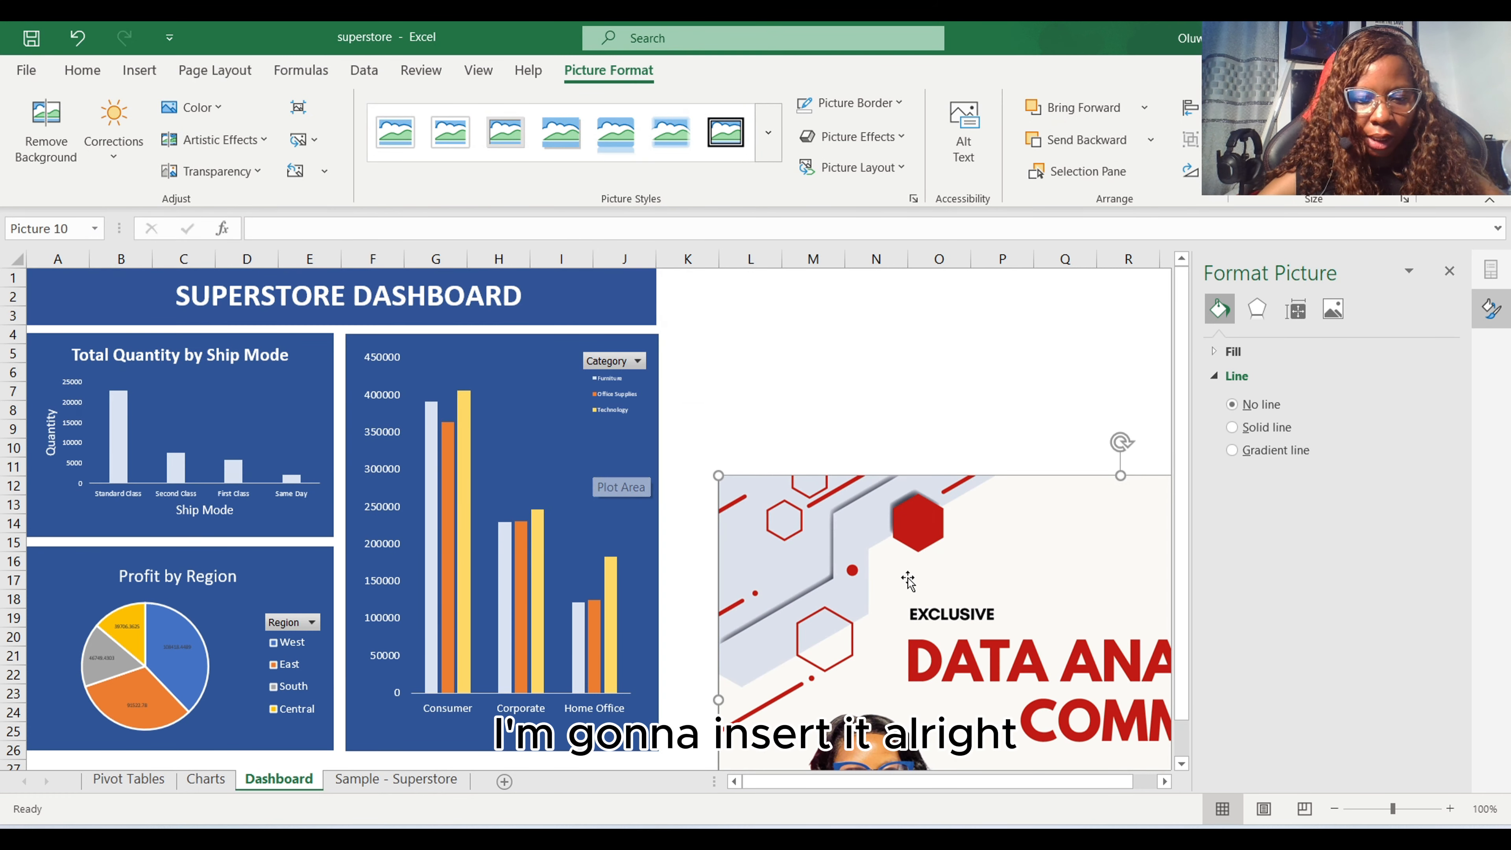
# Step: Shrink the inserted picture to logo size and place it in the title banner before SUPERSTORE DASHBOARD
pyautogui.moveTo(908, 581); pyautogui.dragTo(477, 411)
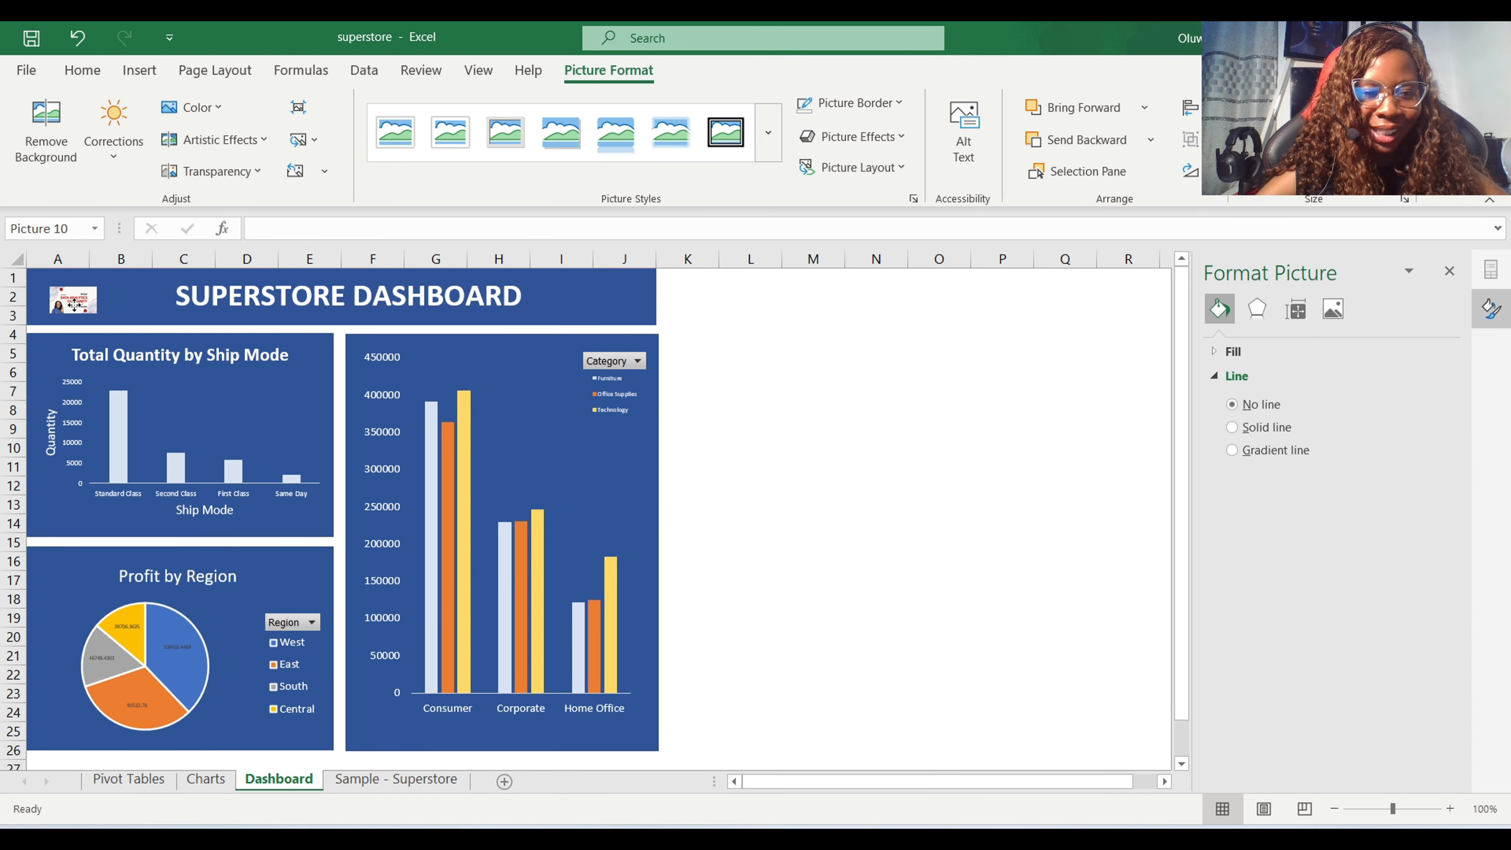
pyautogui.moveTo(74, 305); pyautogui.dragTo(71, 299)
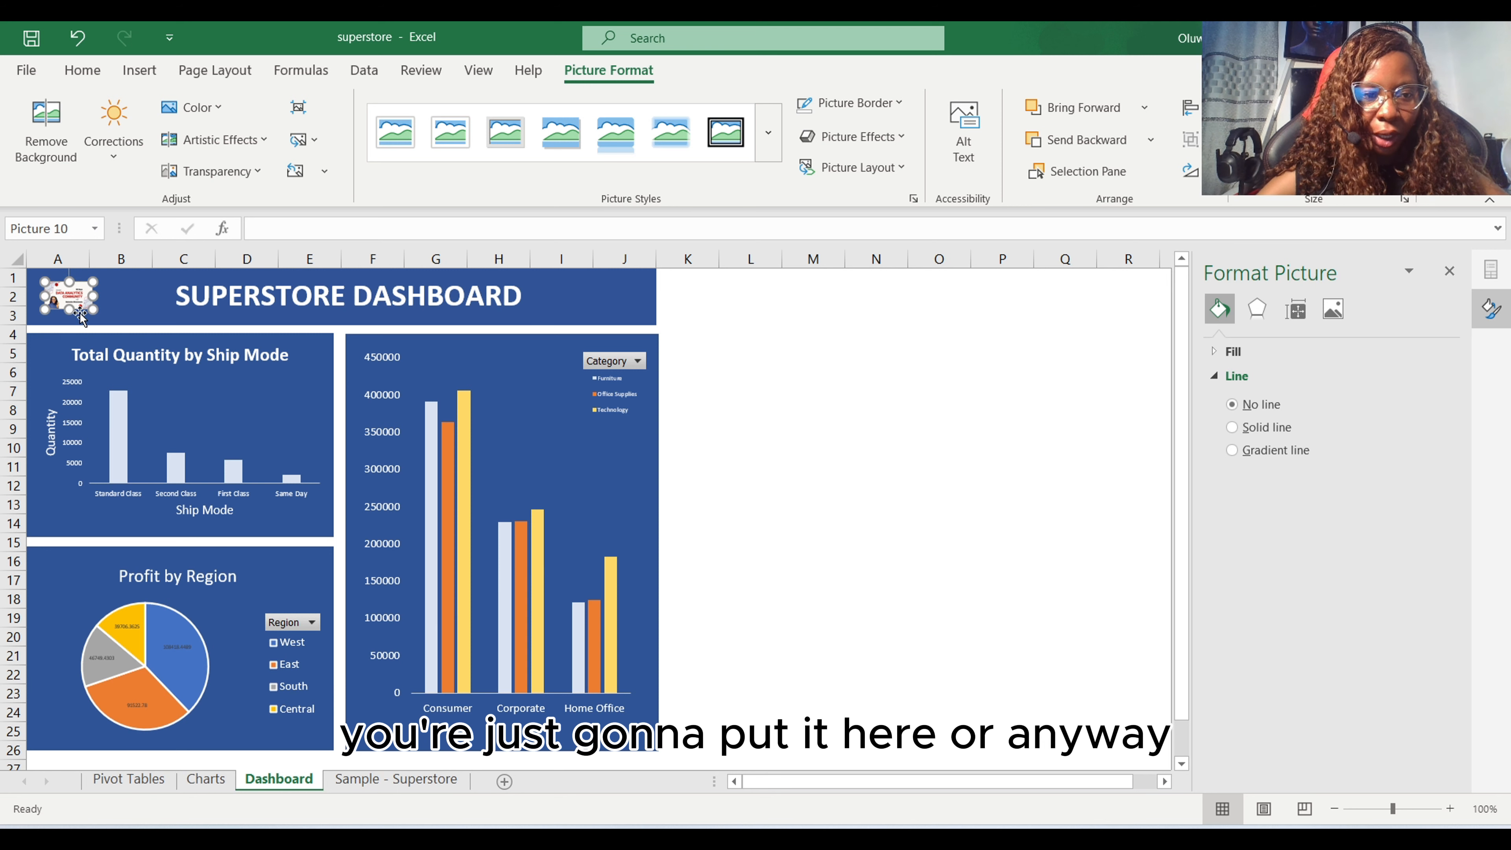
pyautogui.click(144, 298)
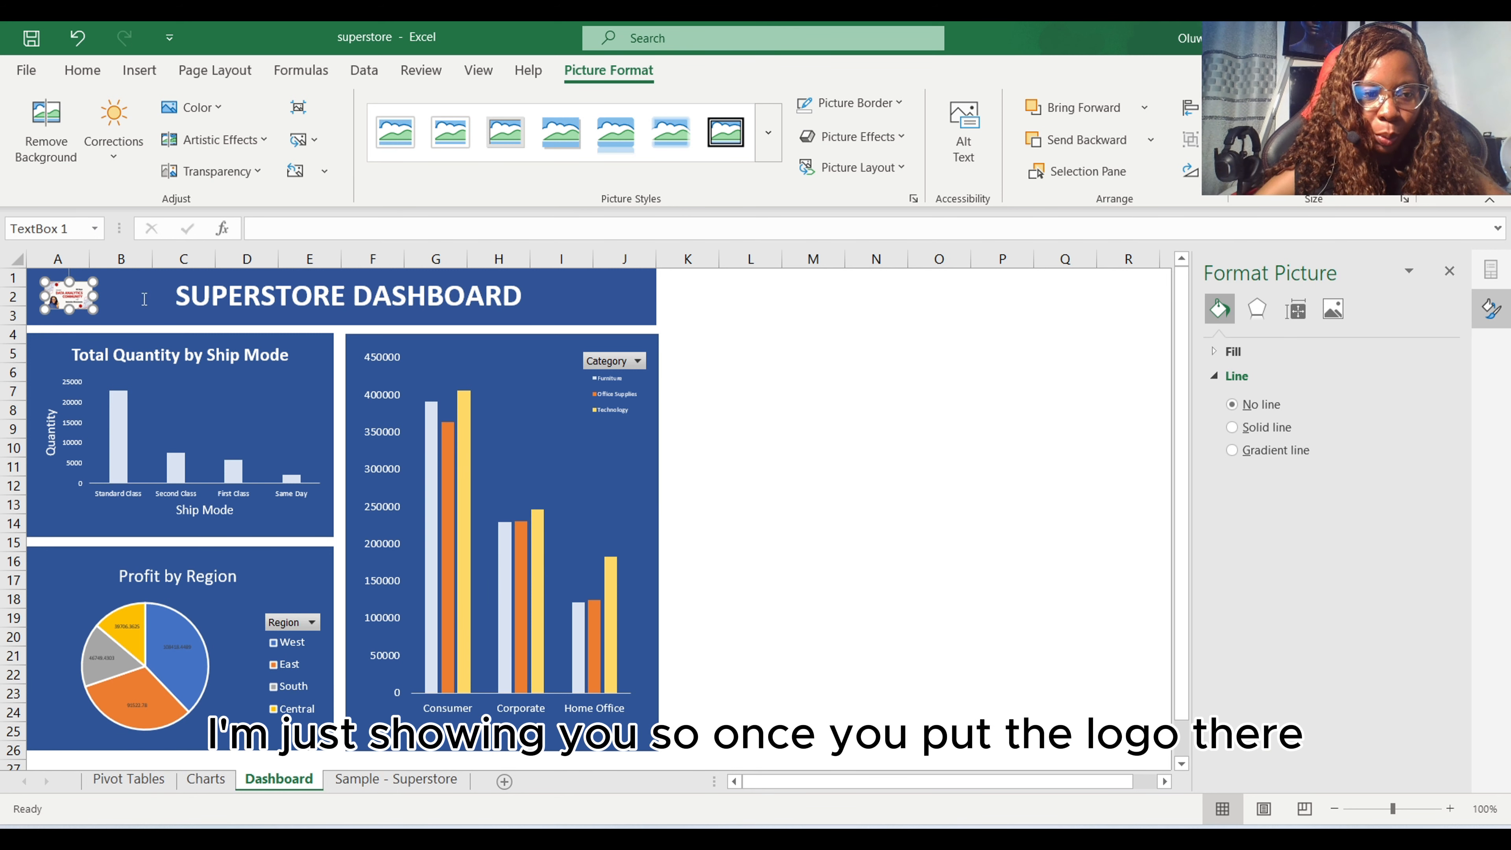
pyautogui.rightClick(70, 299)
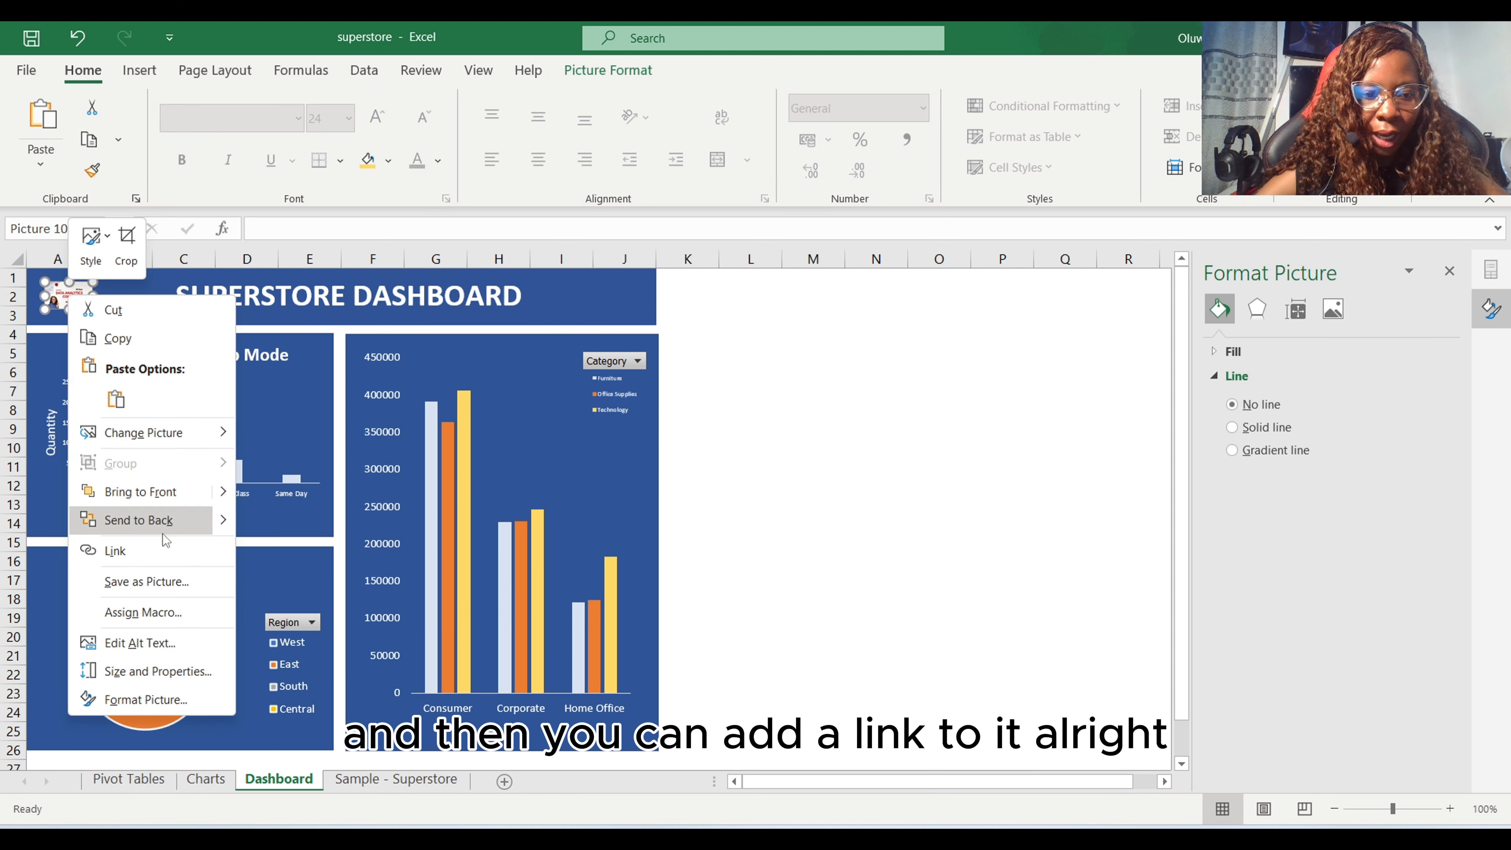
pyautogui.click(162, 550)
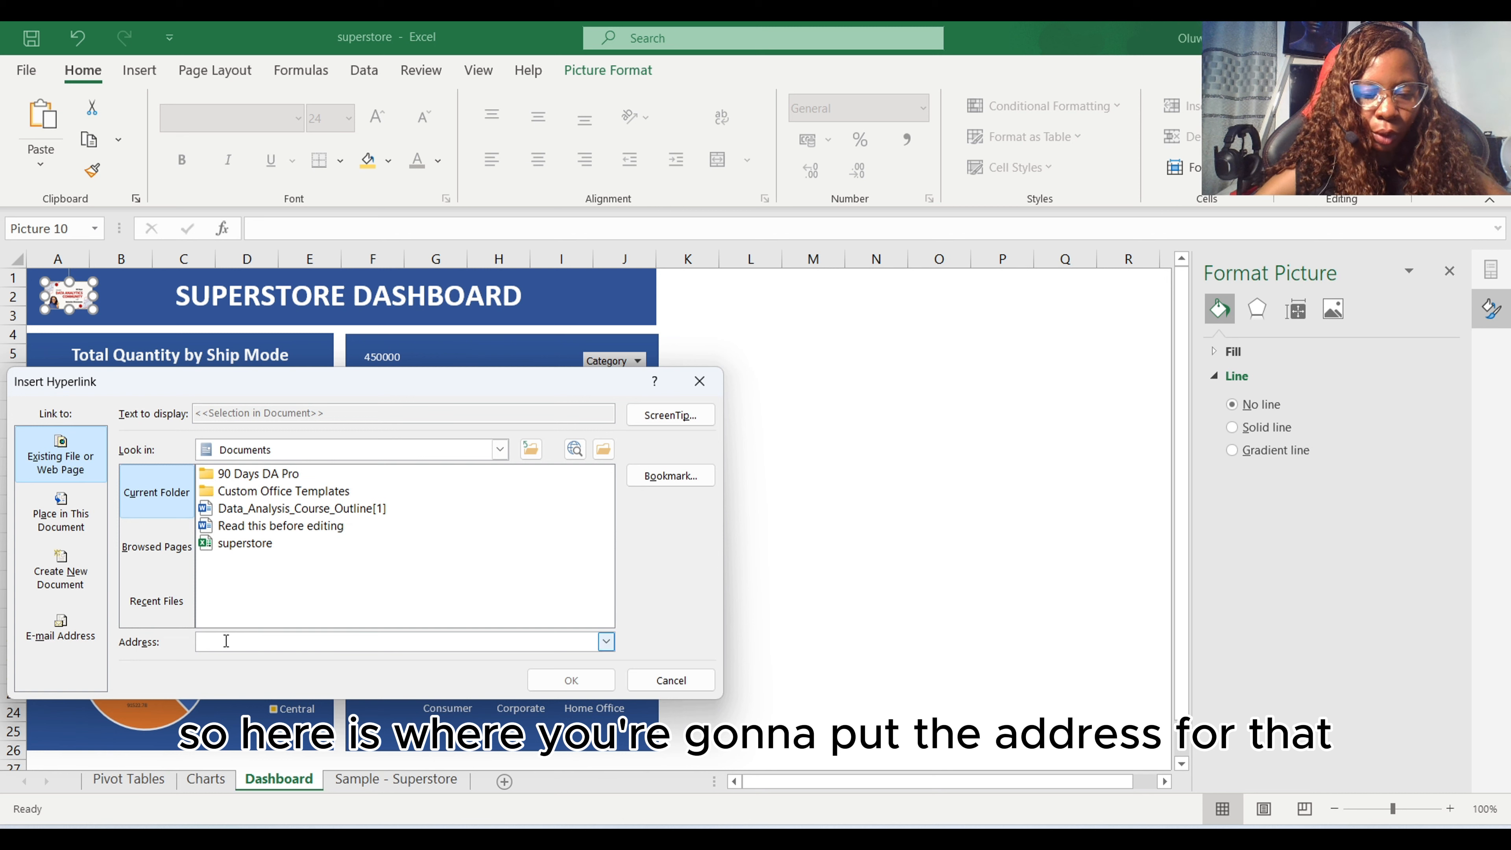
pyautogui.write('w')
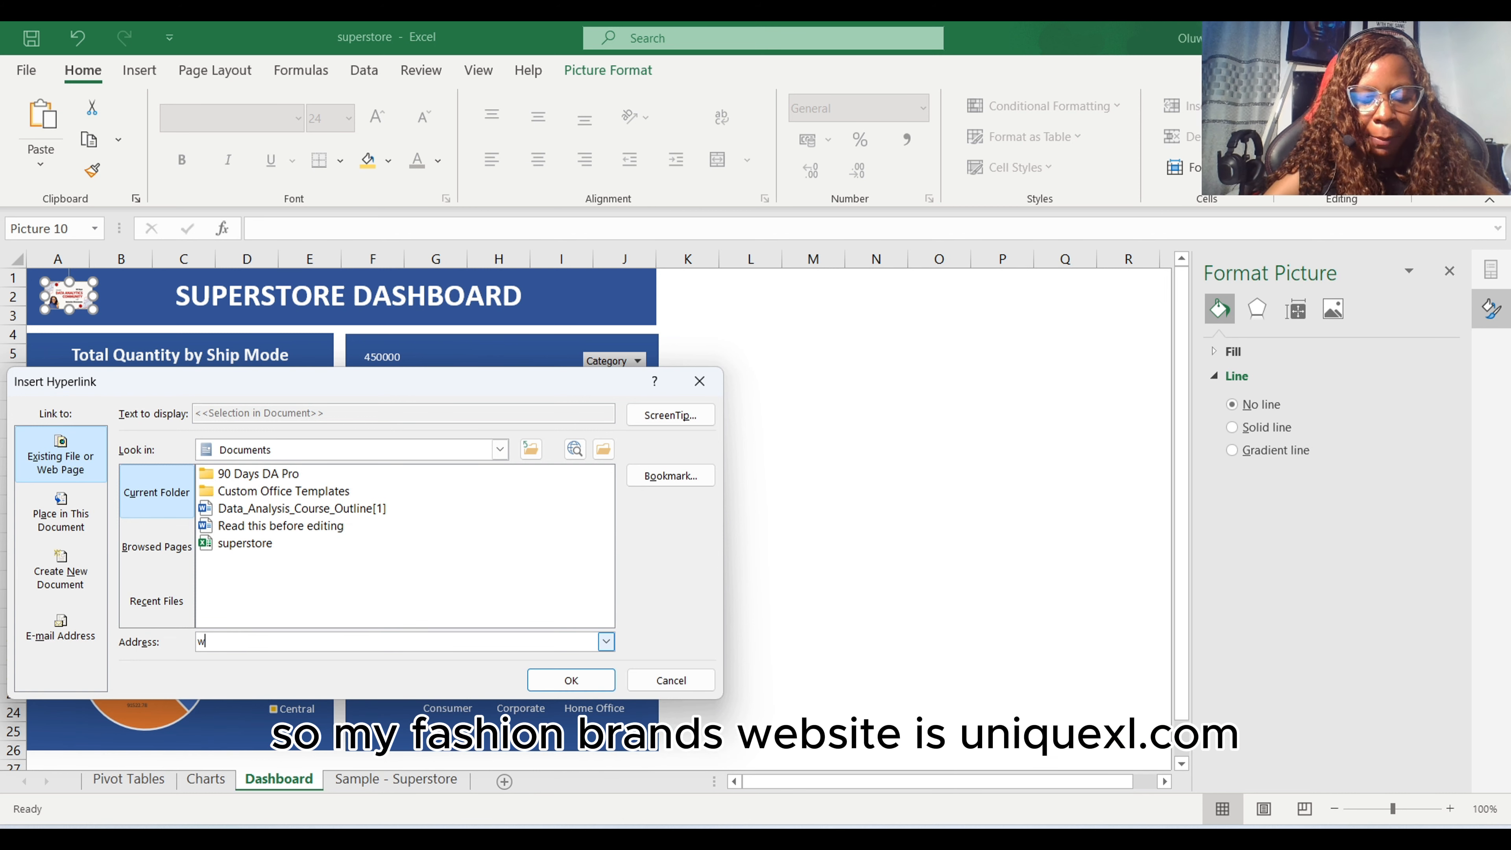
pyautogui.write('ww.un')
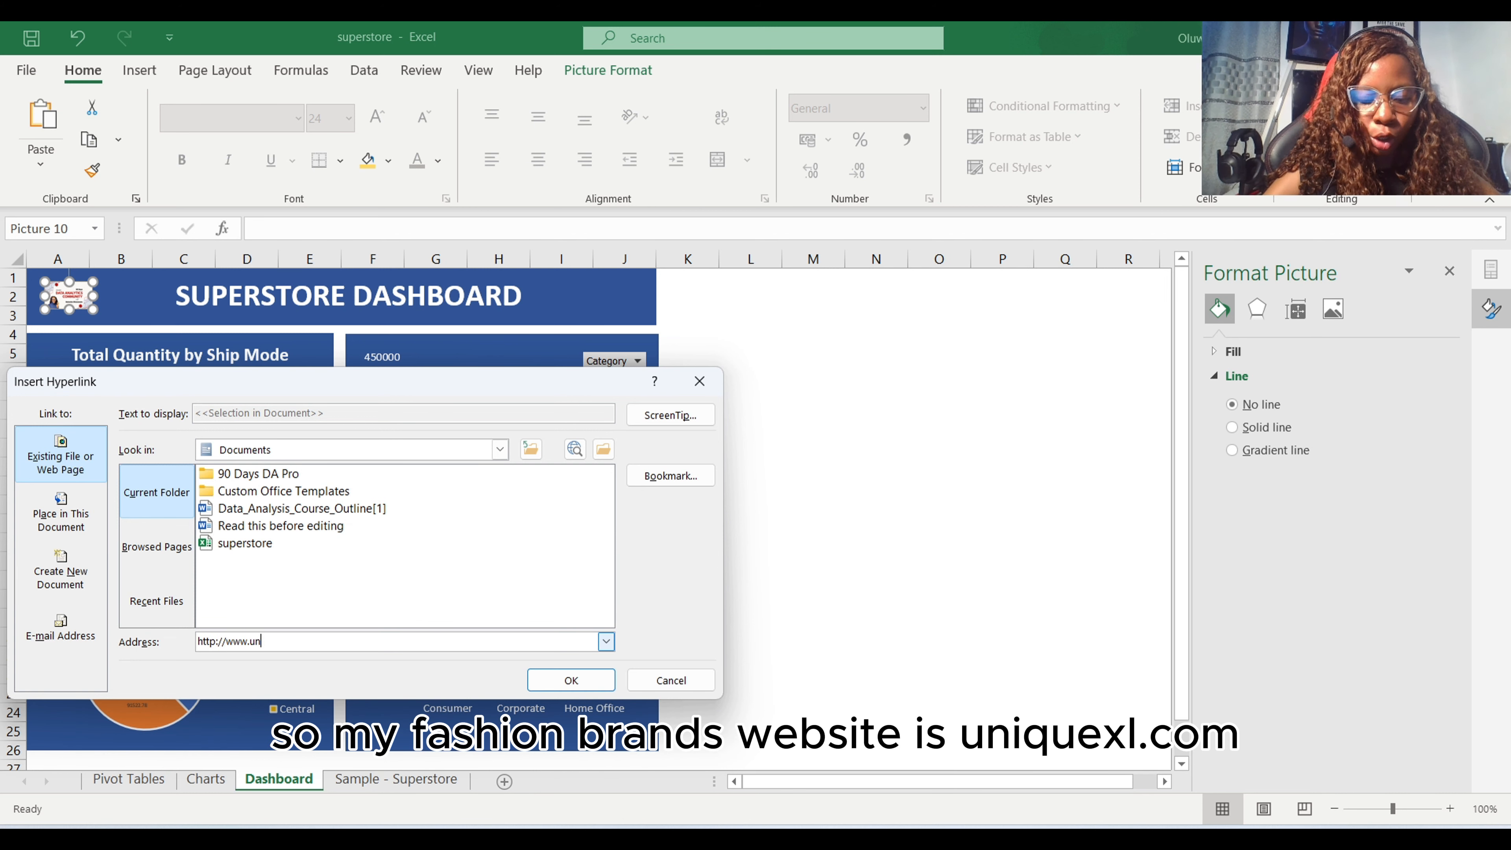
pyautogui.write('iquexcel.com')
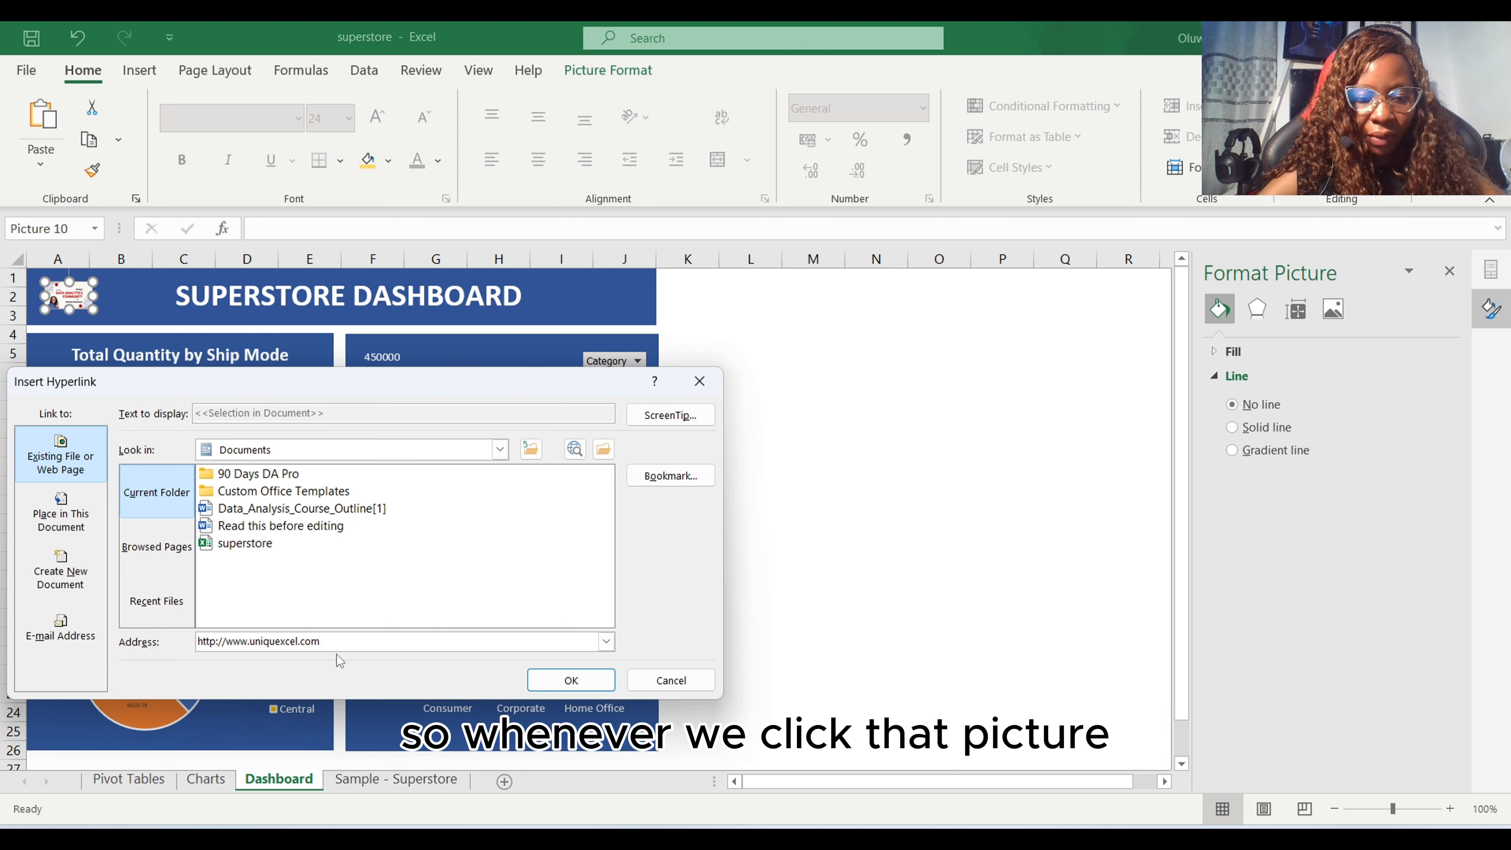
pyautogui.click(594, 676)
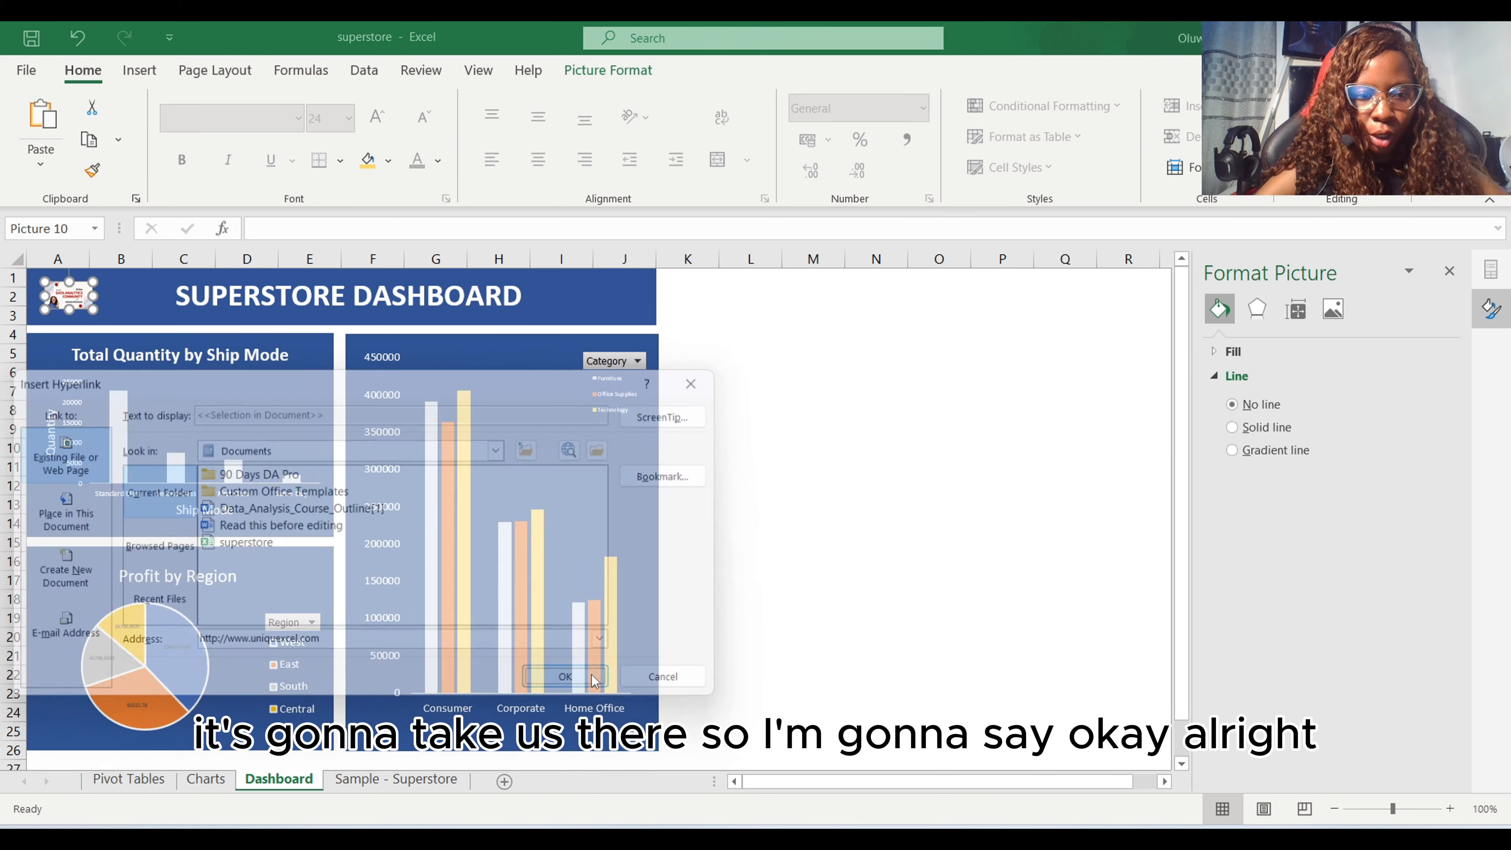
# Step: Deselect the logo picture and follow its hyperlink to test that it opens the website
pyautogui.click(315, 387)
pyautogui.press('Escape')
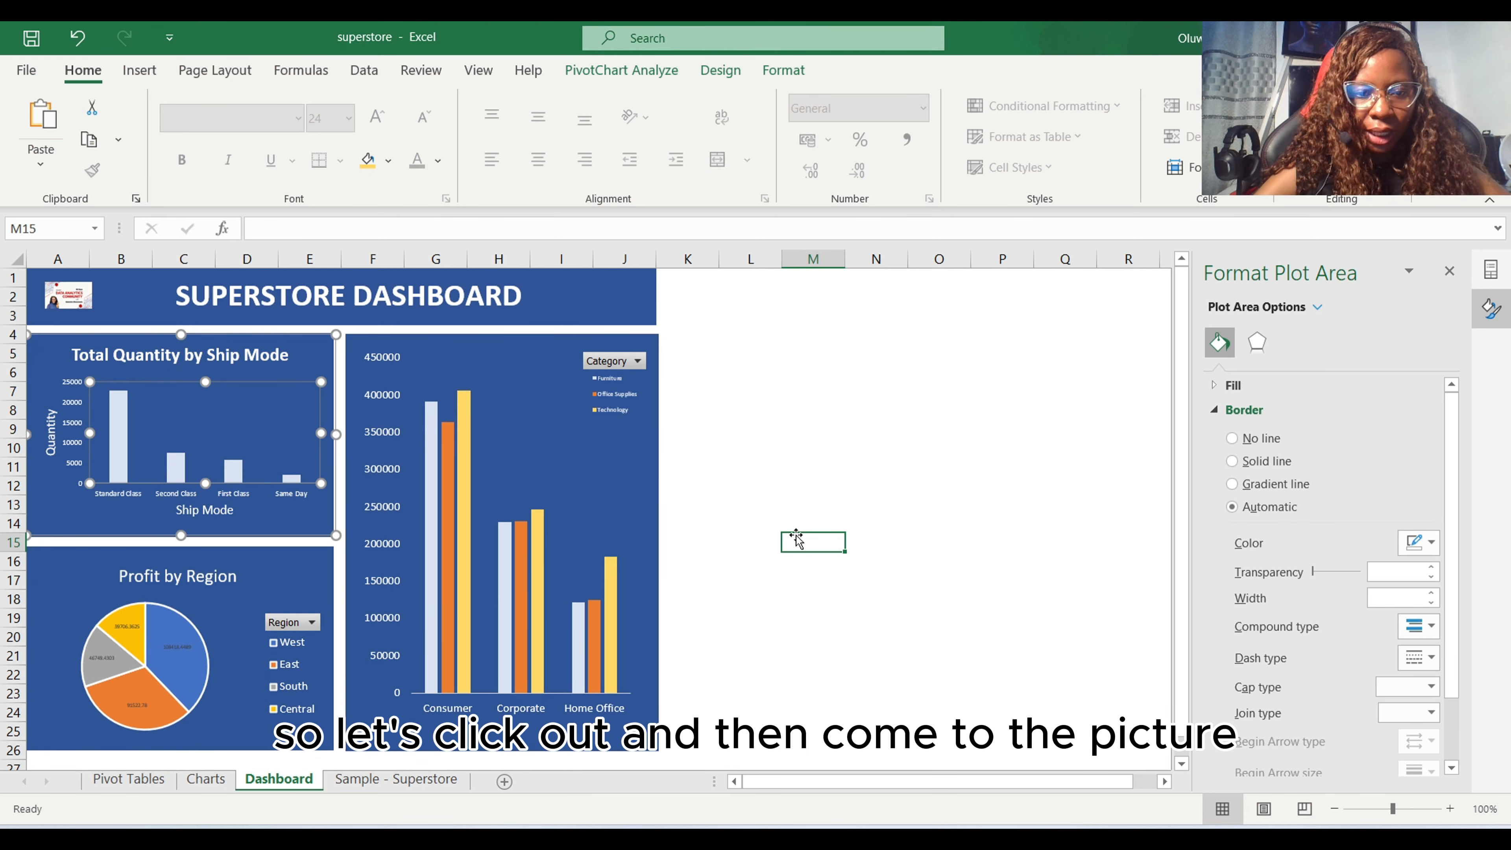
pyautogui.moveTo(66, 307)
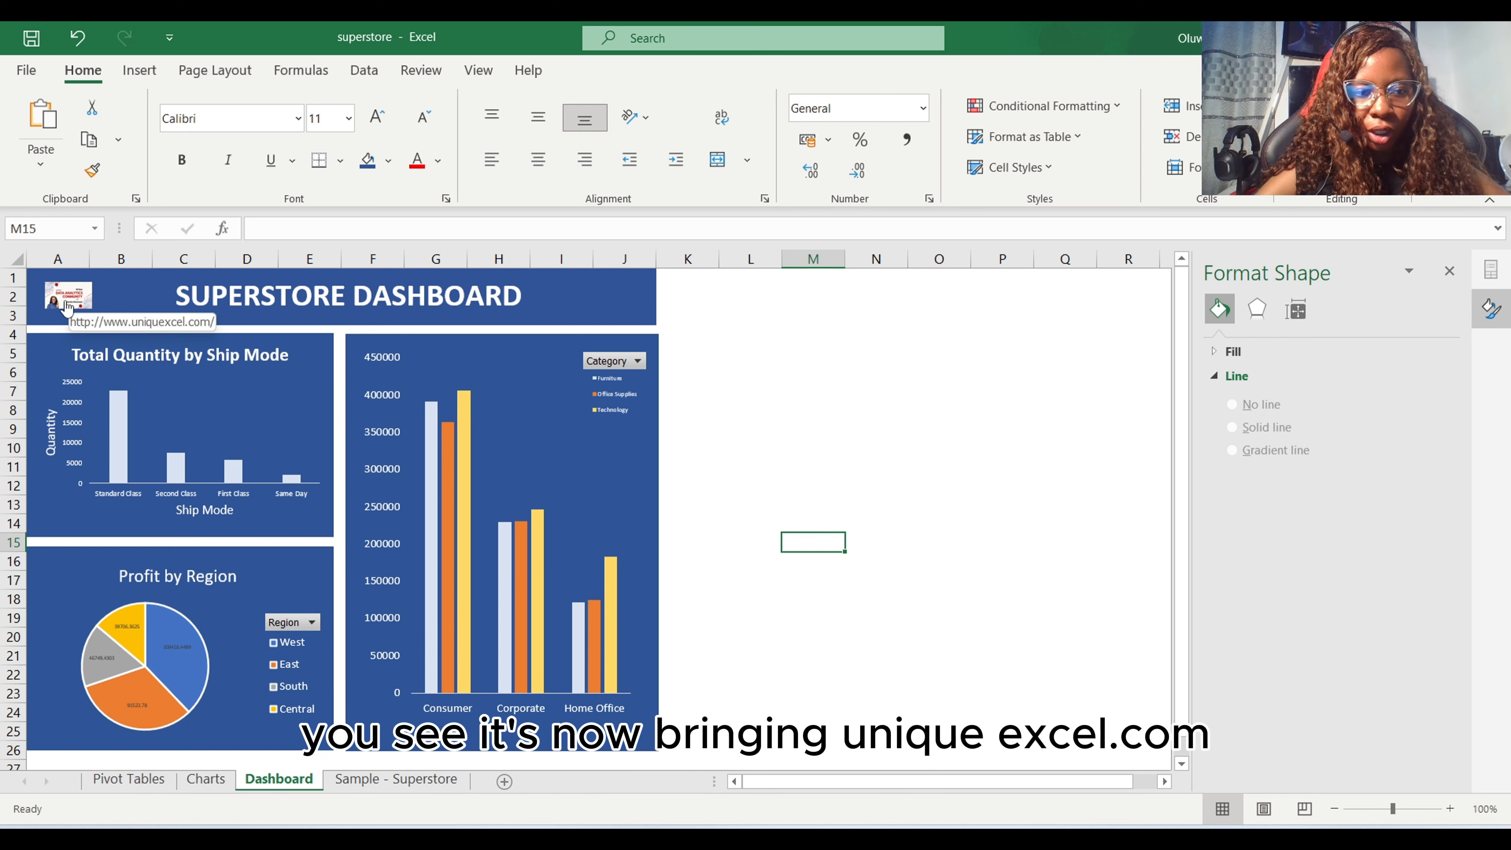
pyautogui.click(64, 299)
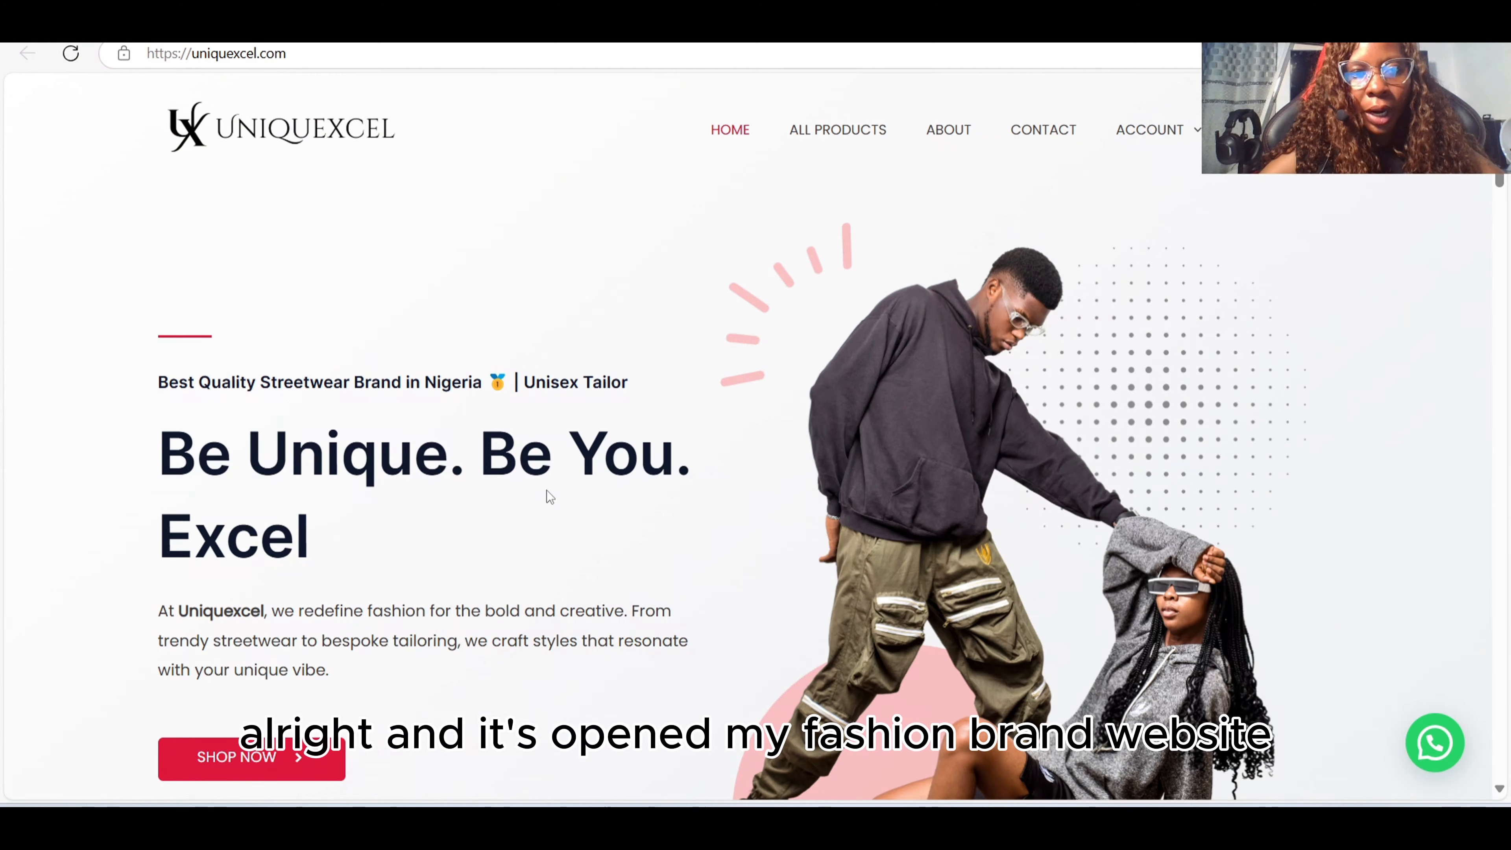
# Step: Look through the Uniquexcel home page, including its clothing categories and the products with their prices
pyautogui.scroll(-10, 814, 723)
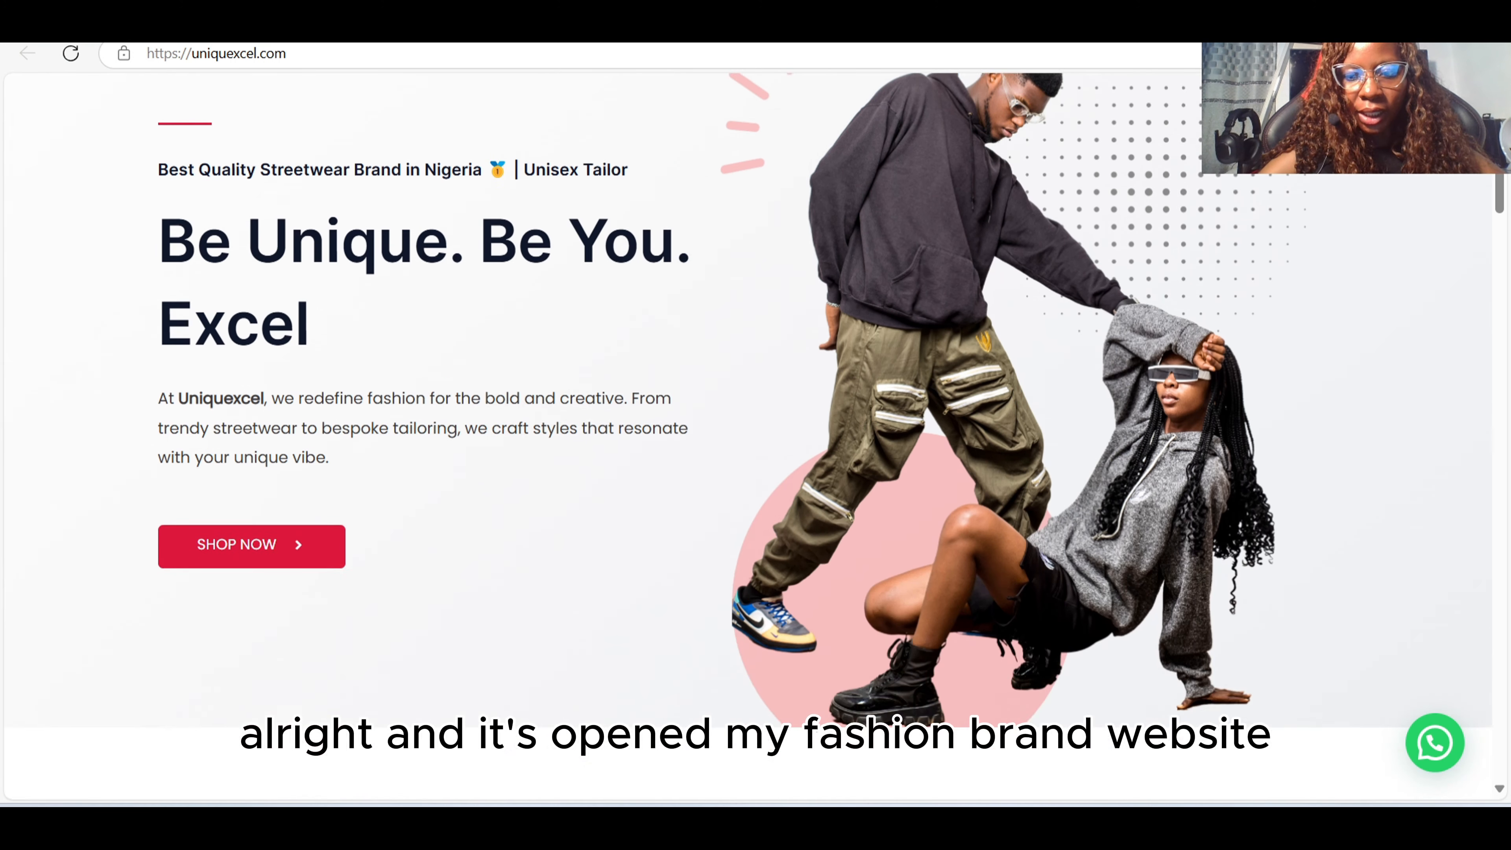
pyautogui.scroll(-4, 814, 723)
pyautogui.scroll(4, 803, 596)
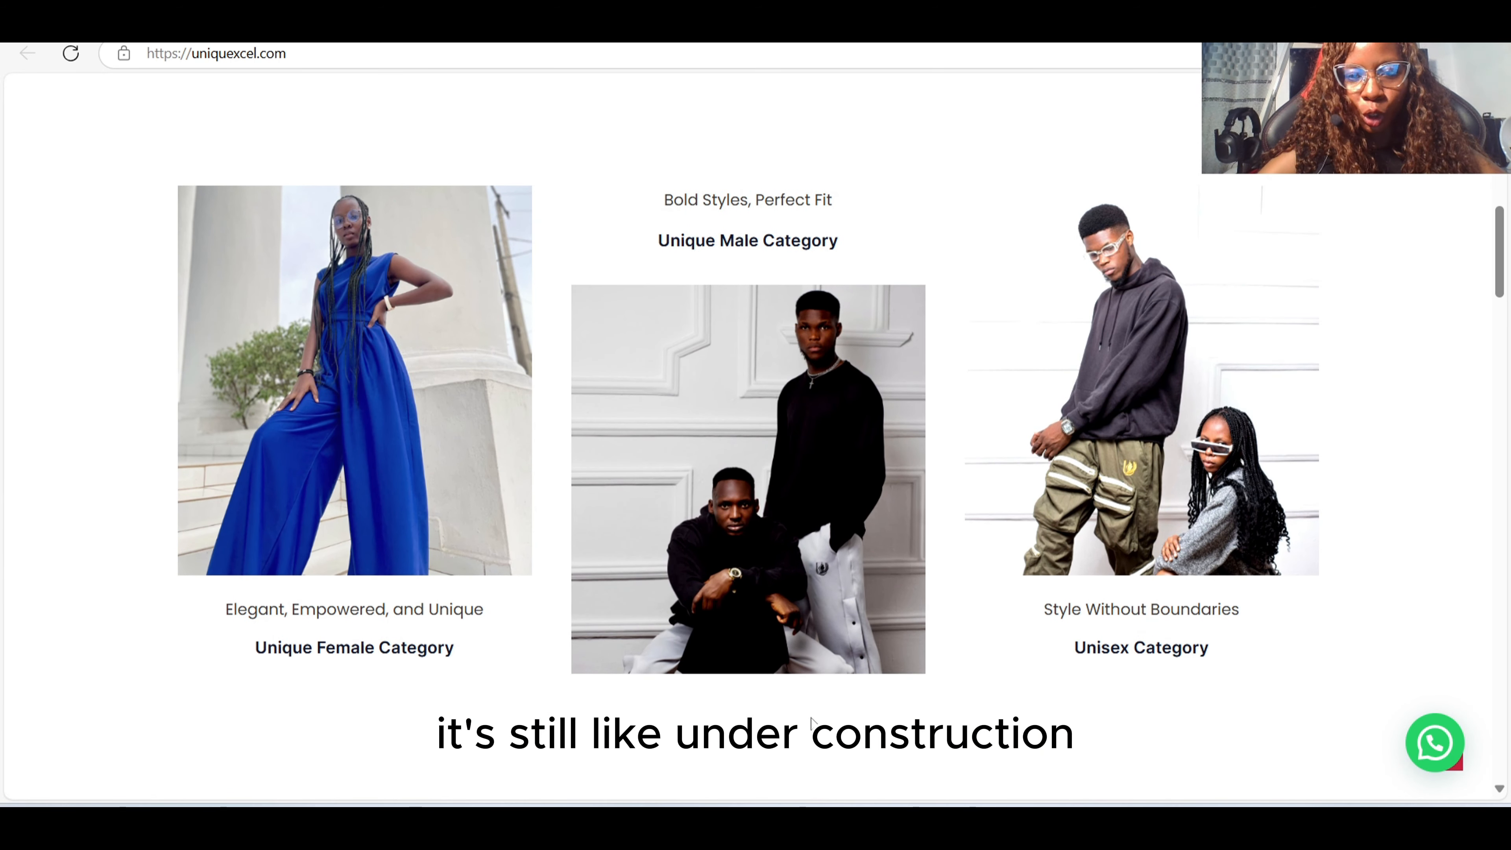
pyautogui.scroll(-2, 1231, 412)
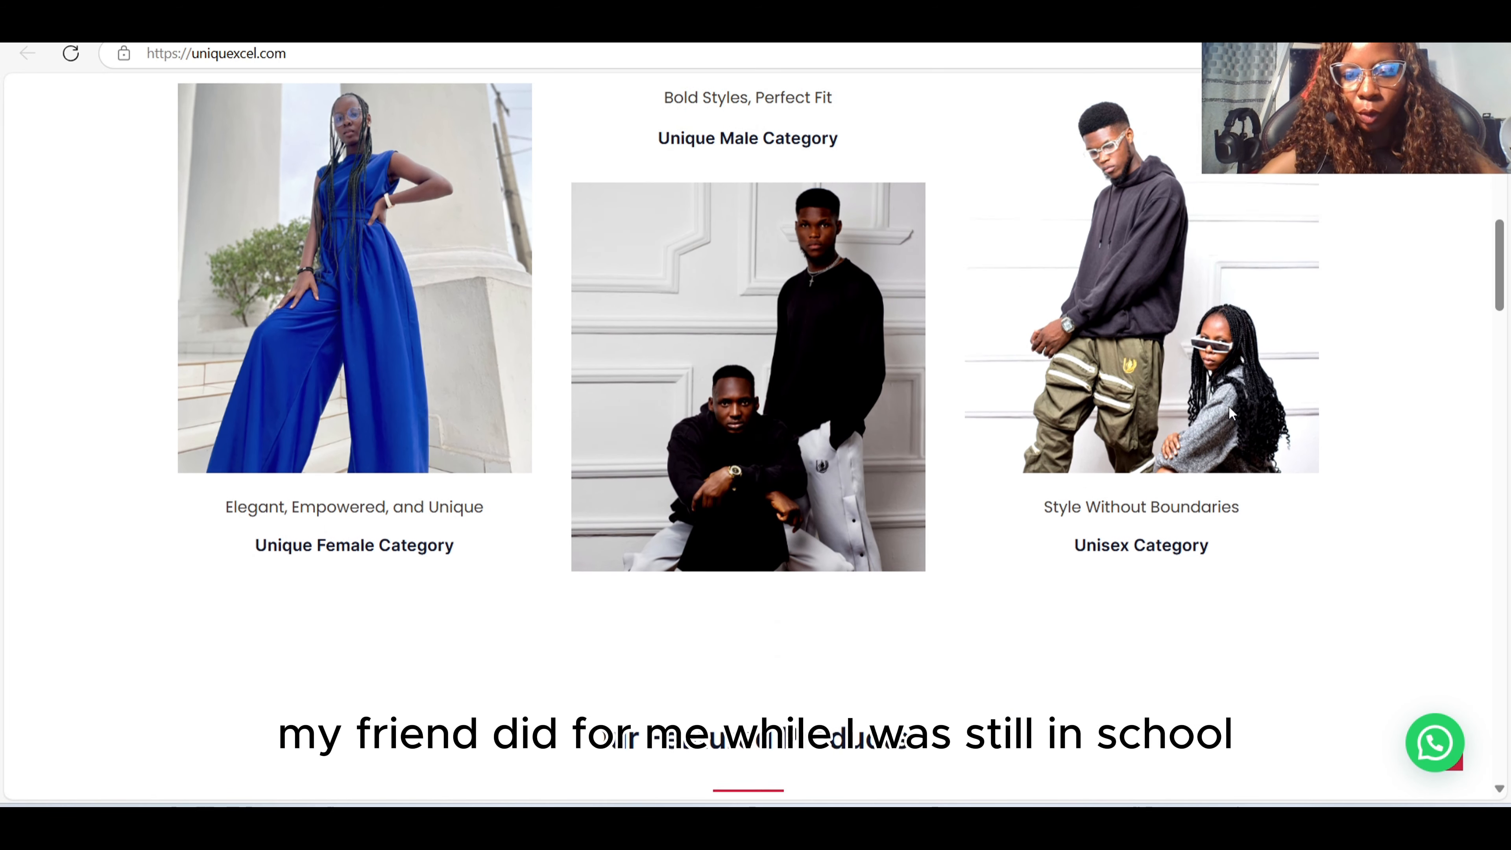
pyautogui.scroll(2, 1231, 412)
pyautogui.scroll(8, 1230, 413)
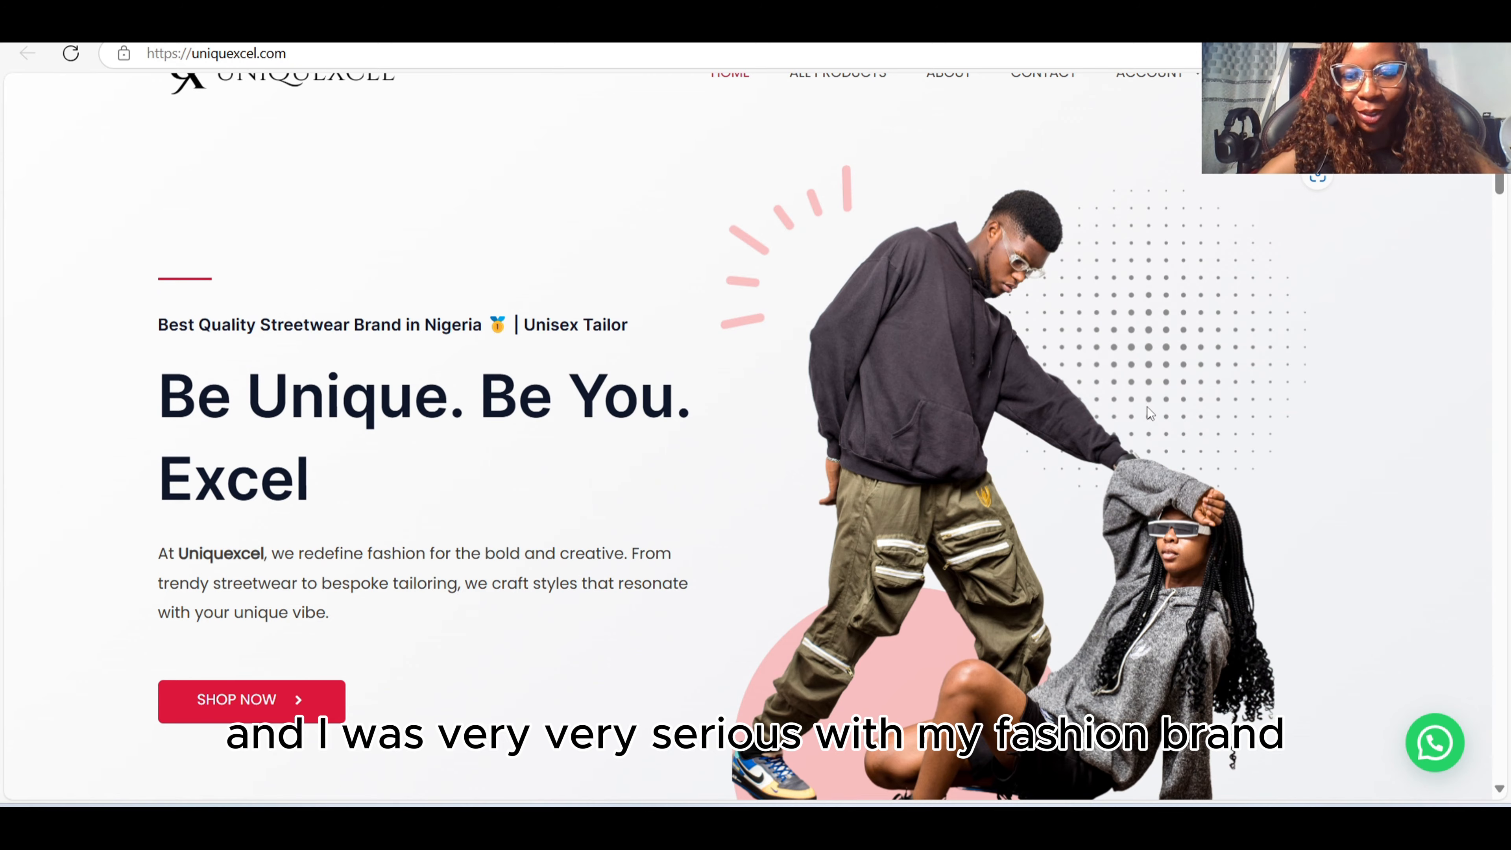
pyautogui.scroll(-4, 1187, 393)
pyautogui.scroll(-10, 1186, 393)
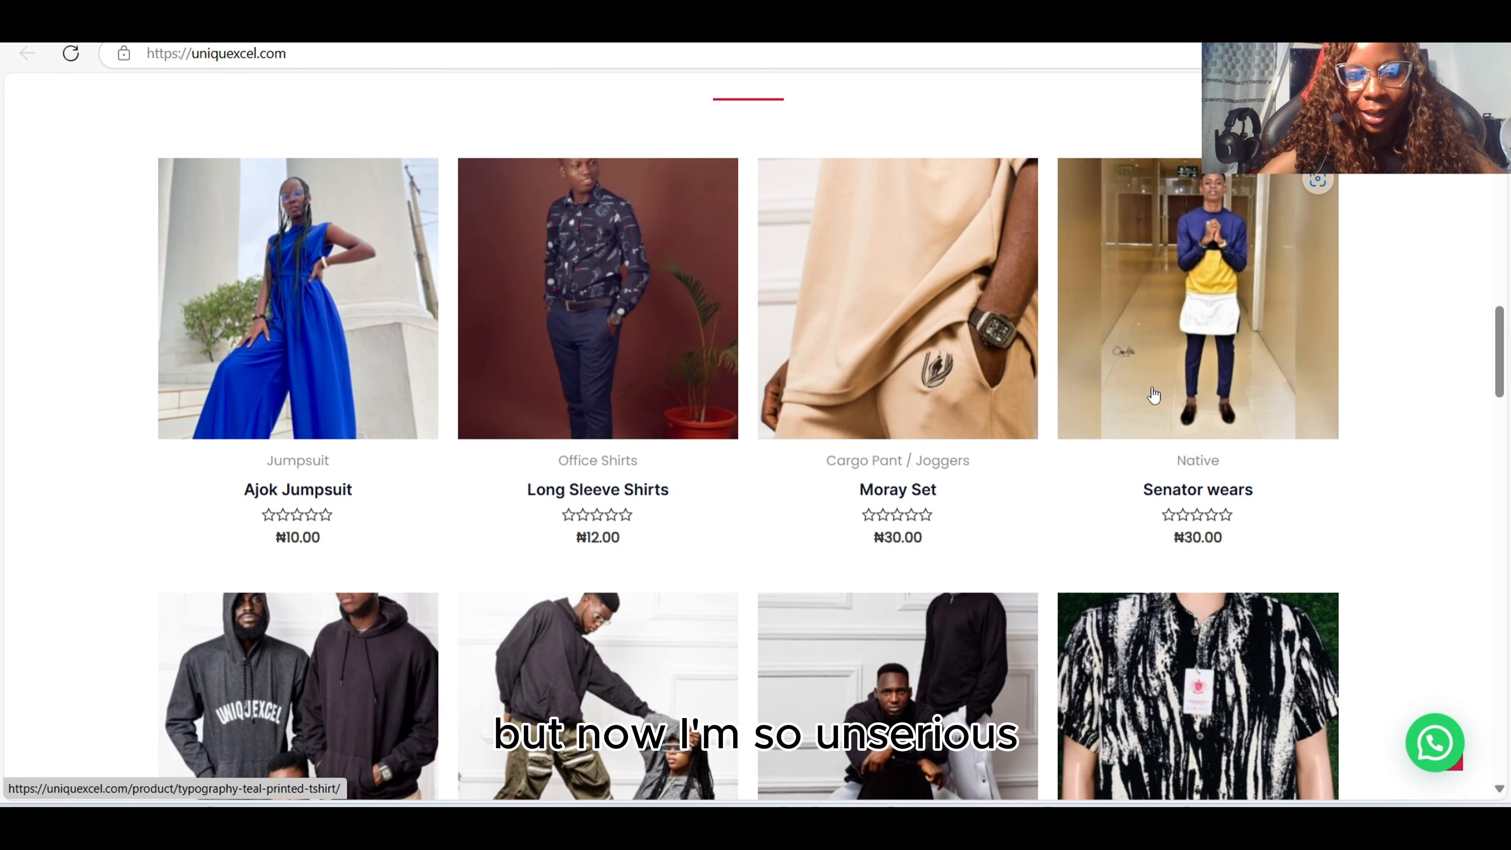
pyautogui.scroll(-8, 382, 565)
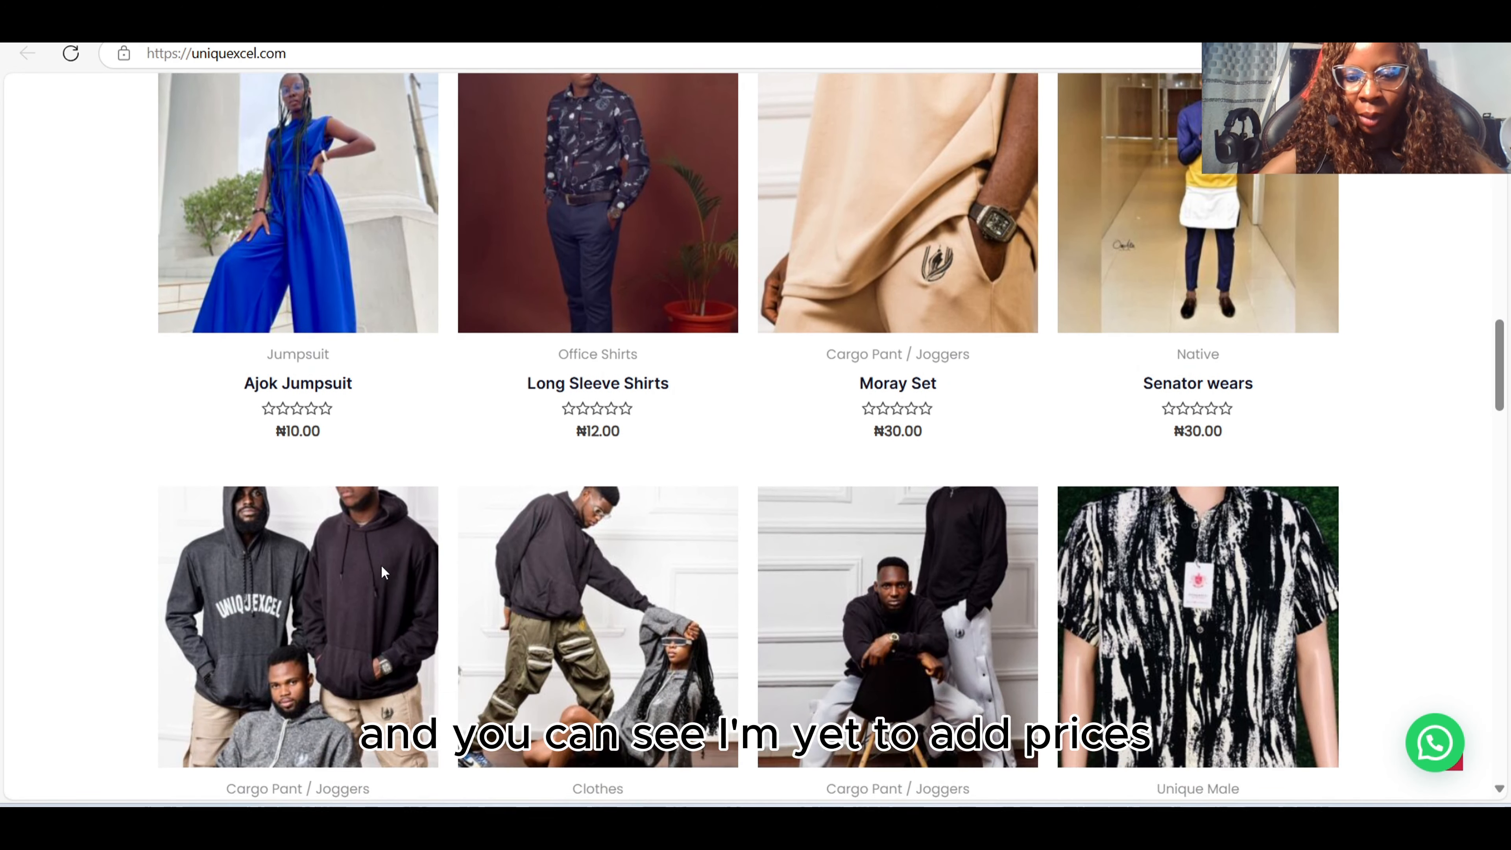
pyautogui.scroll(2, 383, 574)
pyautogui.scroll(12, 384, 573)
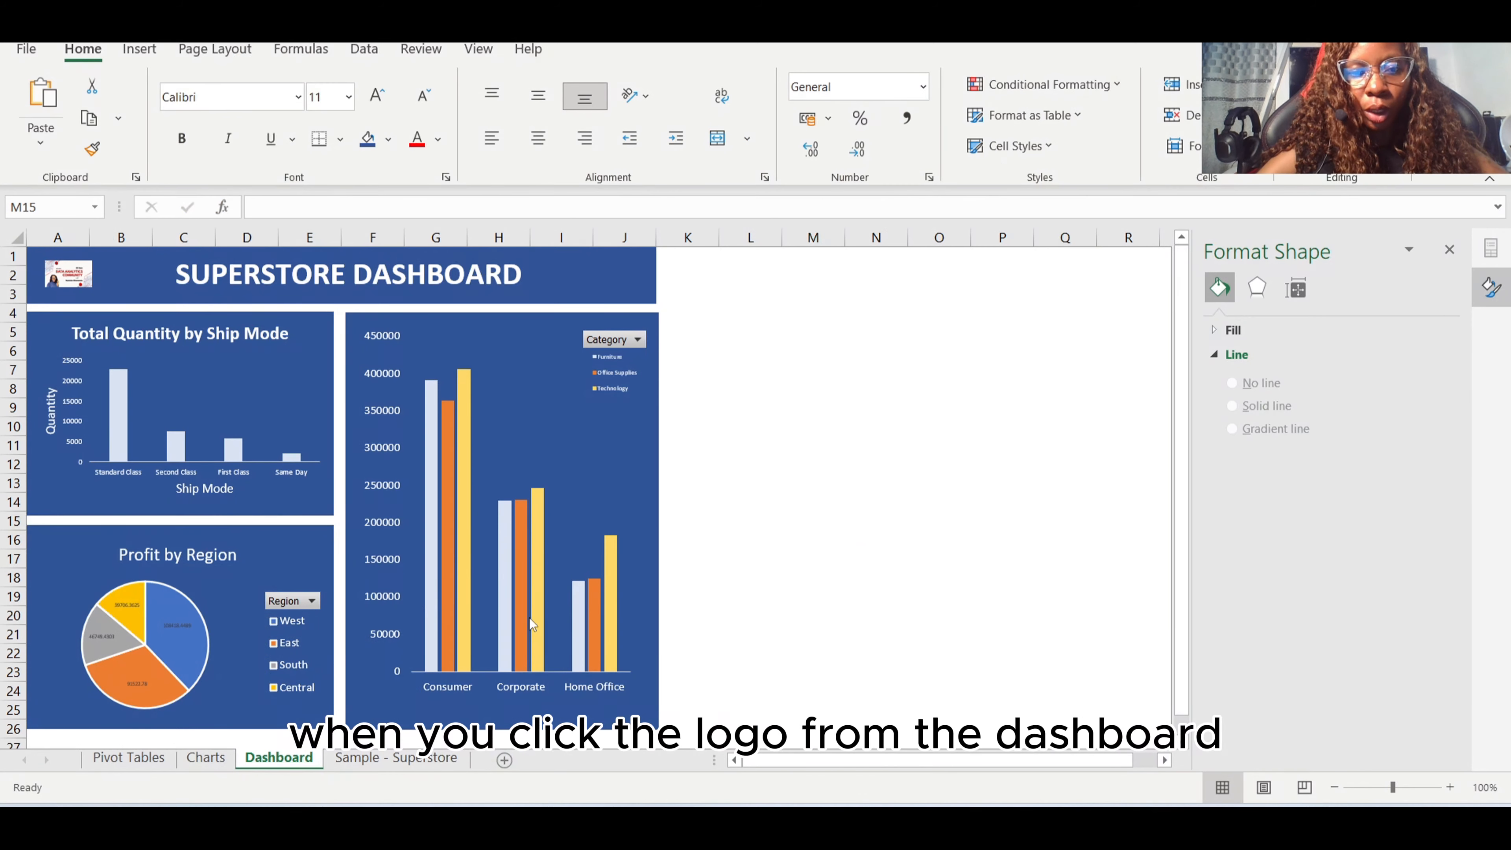
pyautogui.click(813, 521)
pyautogui.moveTo(93, 278)
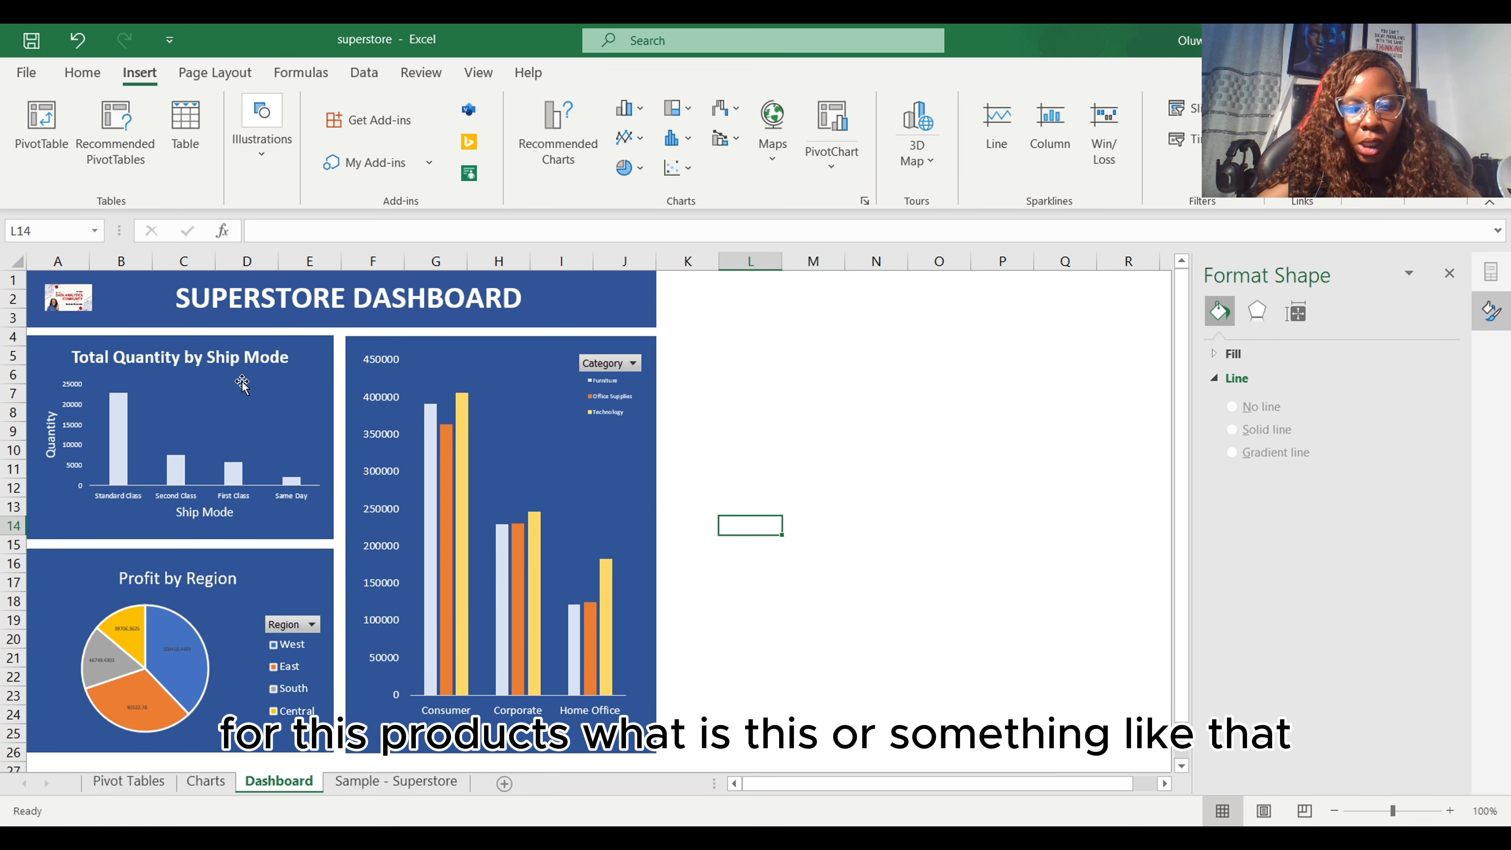
# Step: Insert a Category slicer for the quantity pivot table on the Pivot Tables sheet and shorten it to fit its three items
pyautogui.click(133, 783)
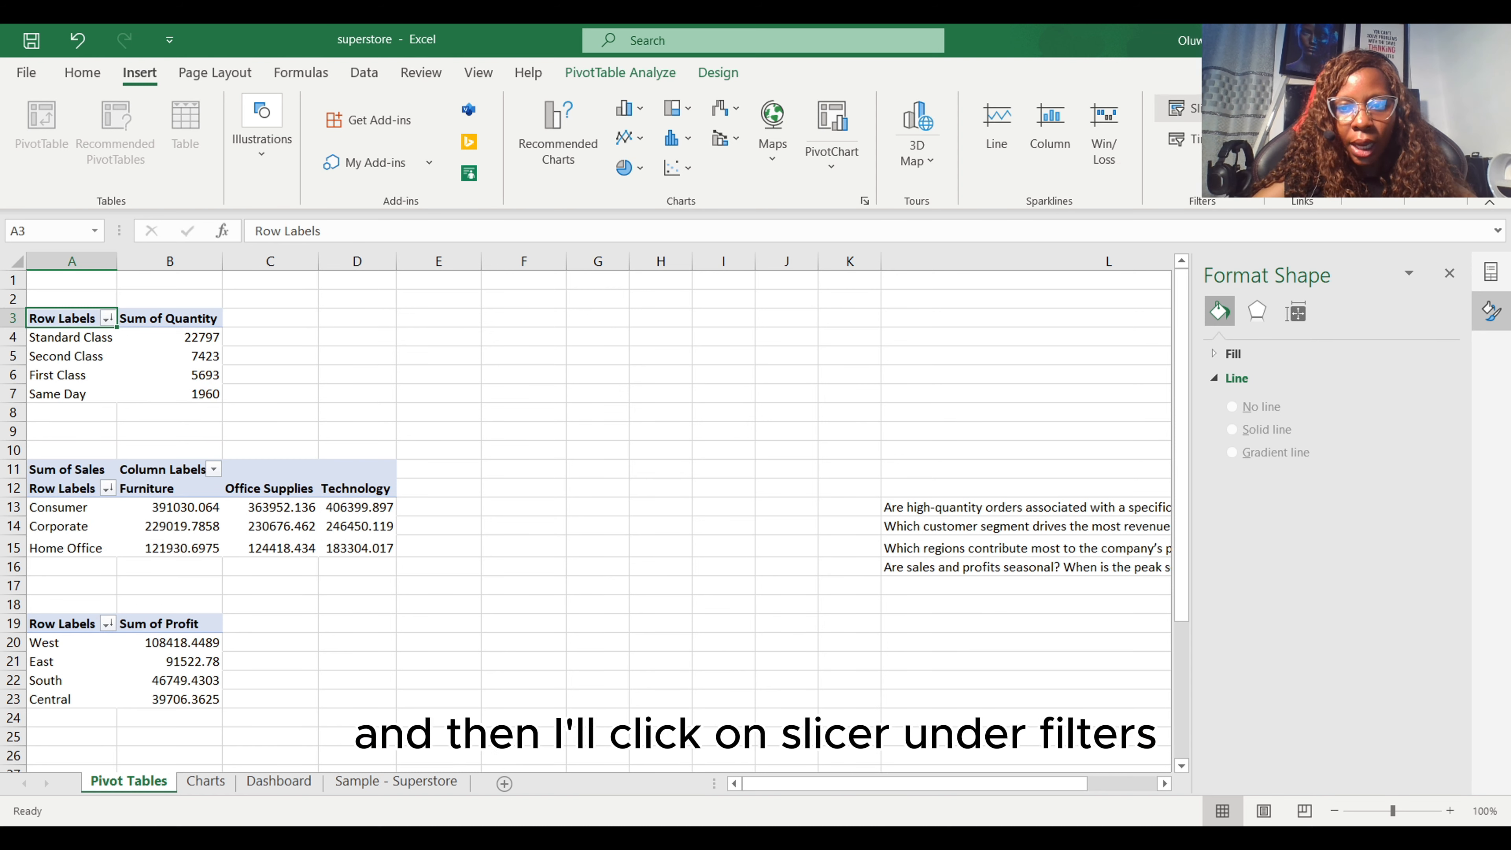
pyautogui.click(1181, 107)
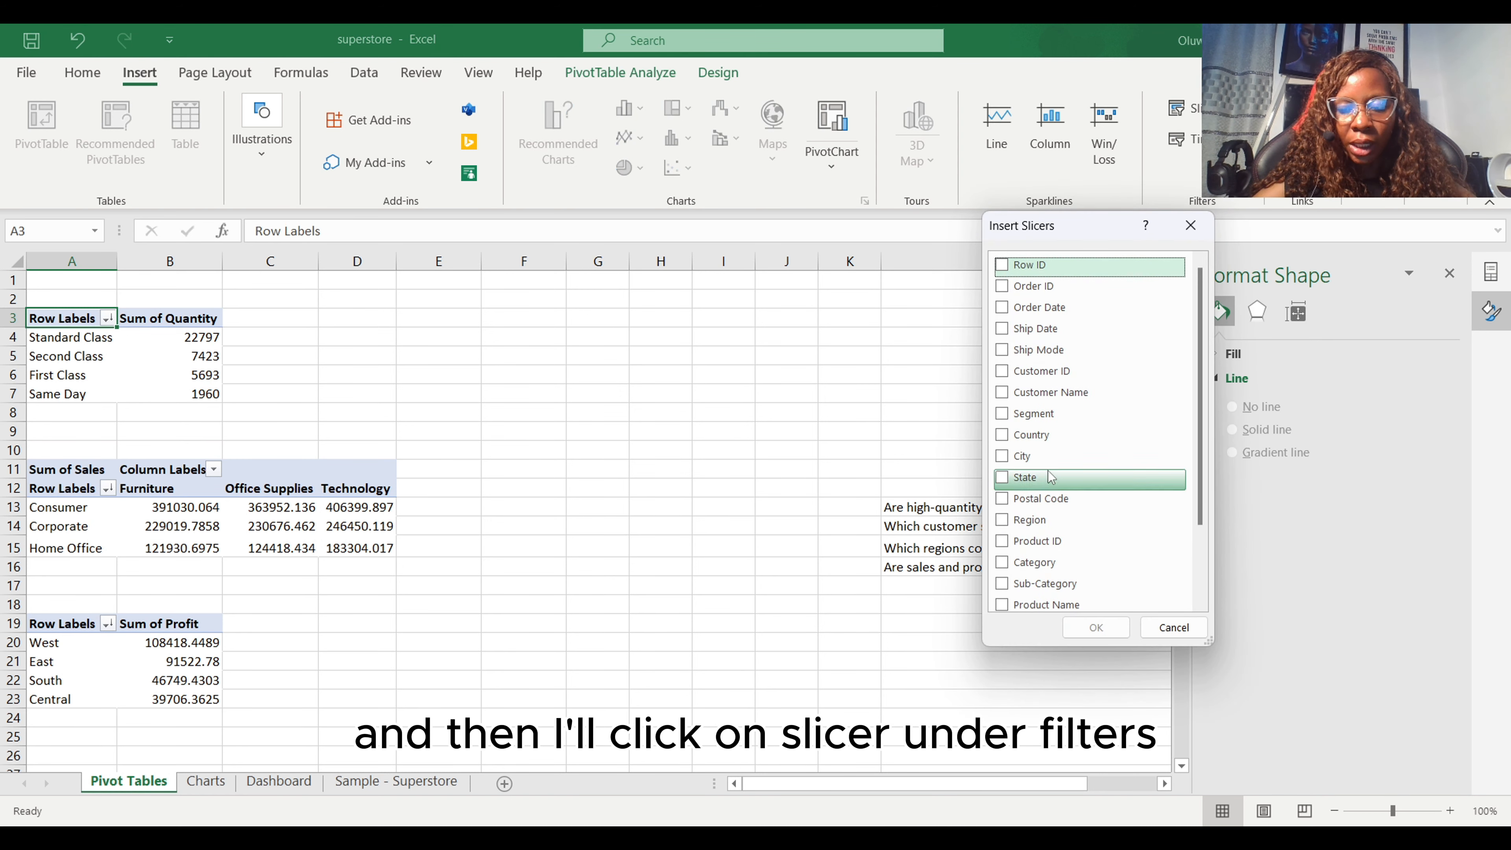
pyautogui.click(1032, 566)
pyautogui.click(1003, 565)
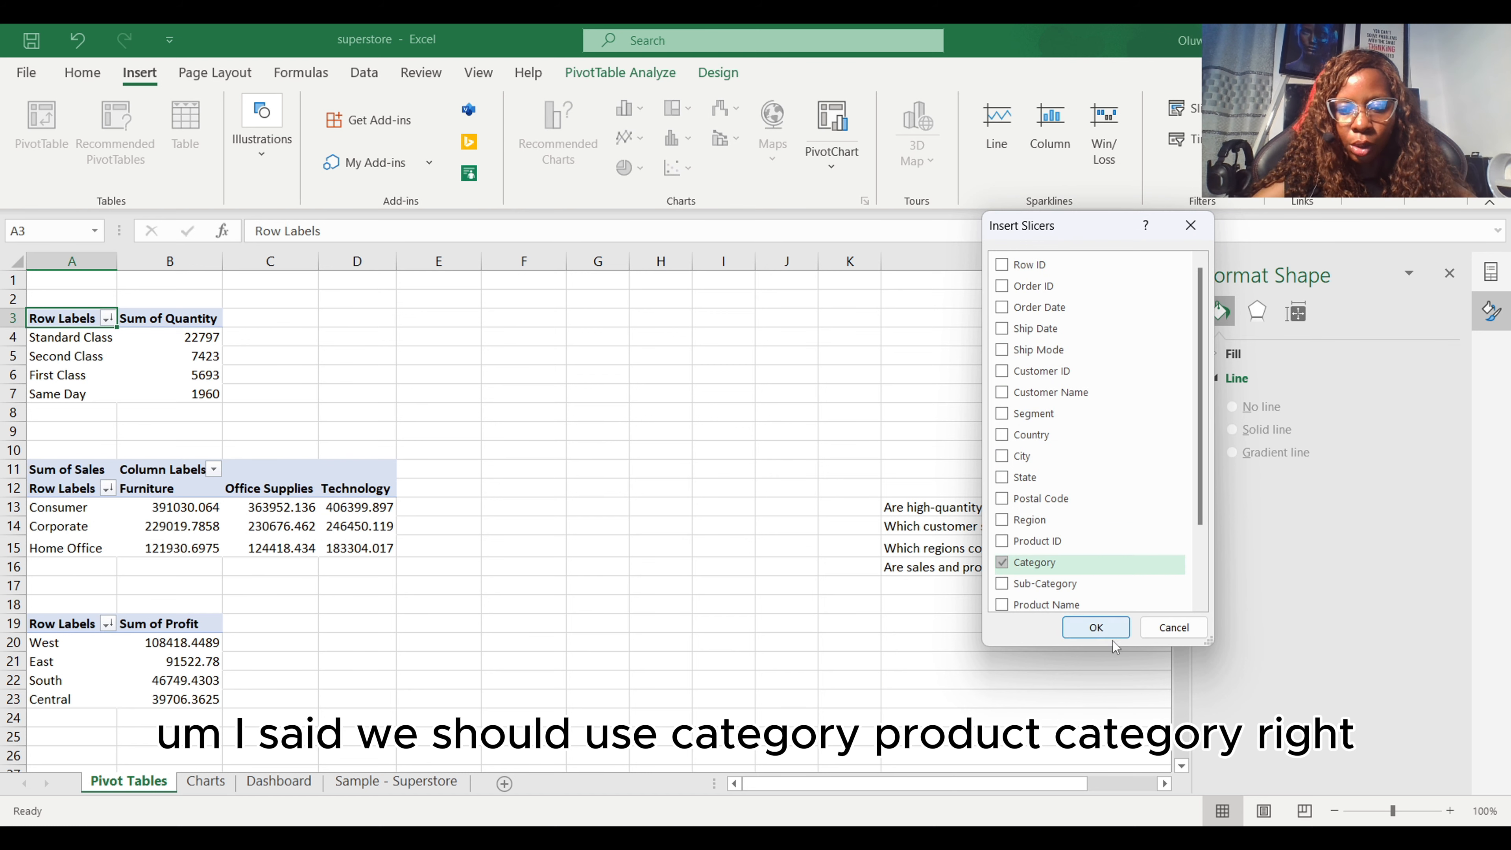
pyautogui.click(1096, 627)
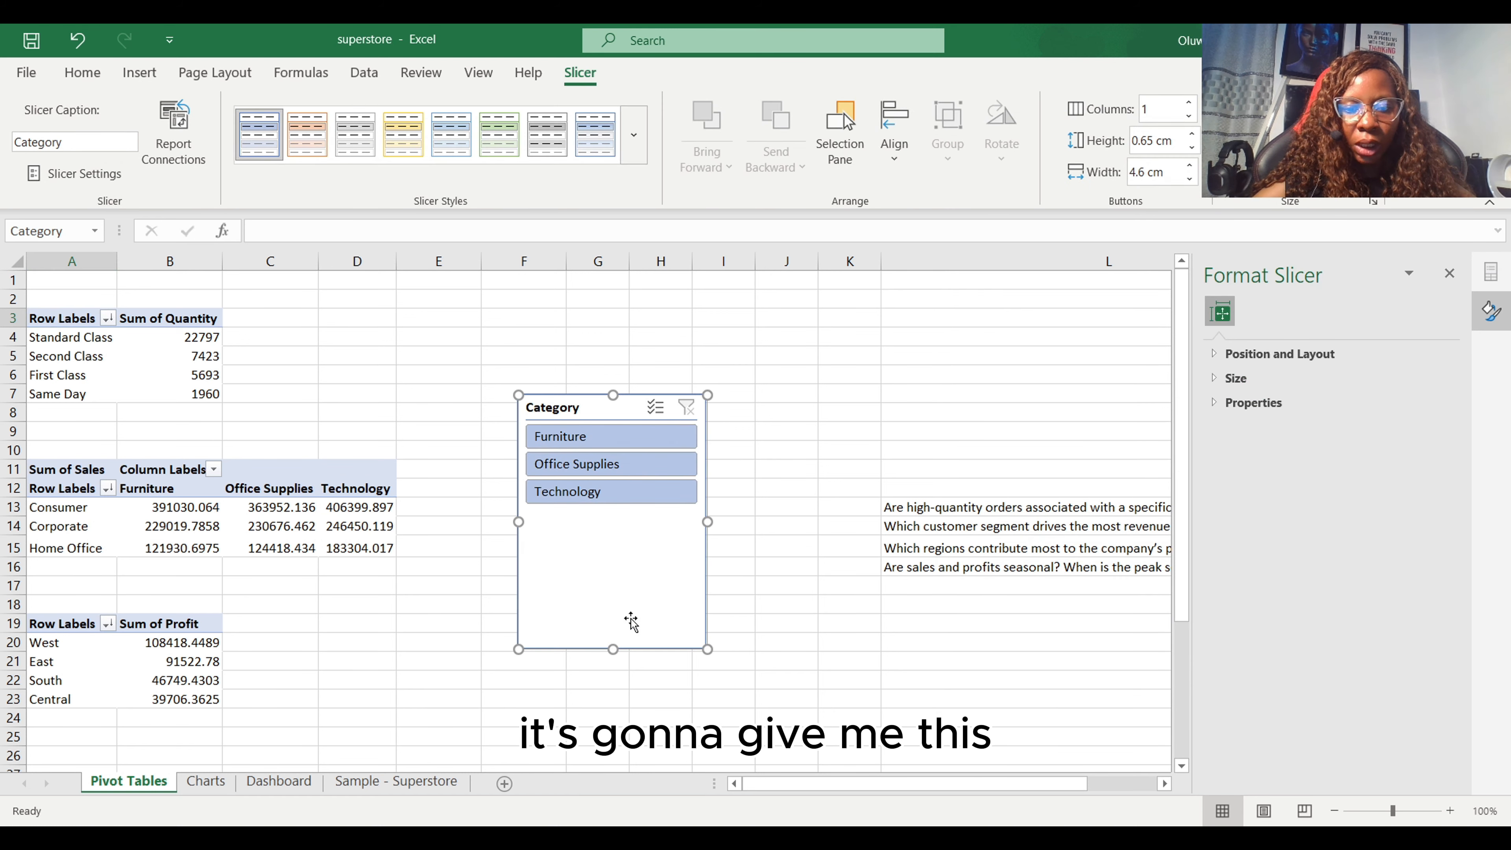
pyautogui.moveTo(613, 651); pyautogui.dragTo(613, 520)
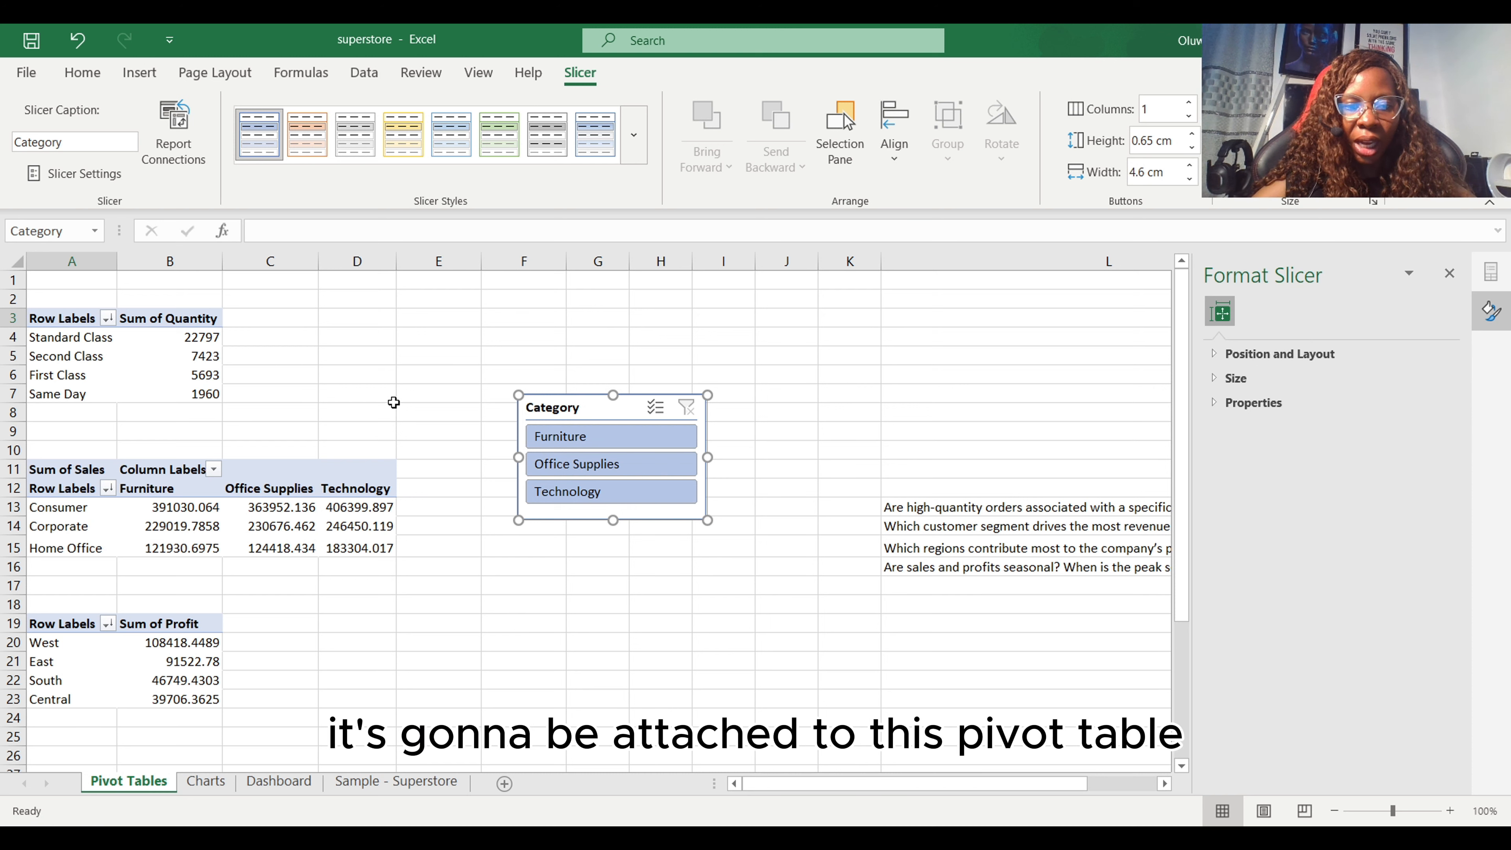
# Step: Test the Category slicer with Office Supplies, Technology and Furniture in turn, and clear its filter
pyautogui.click(634, 462)
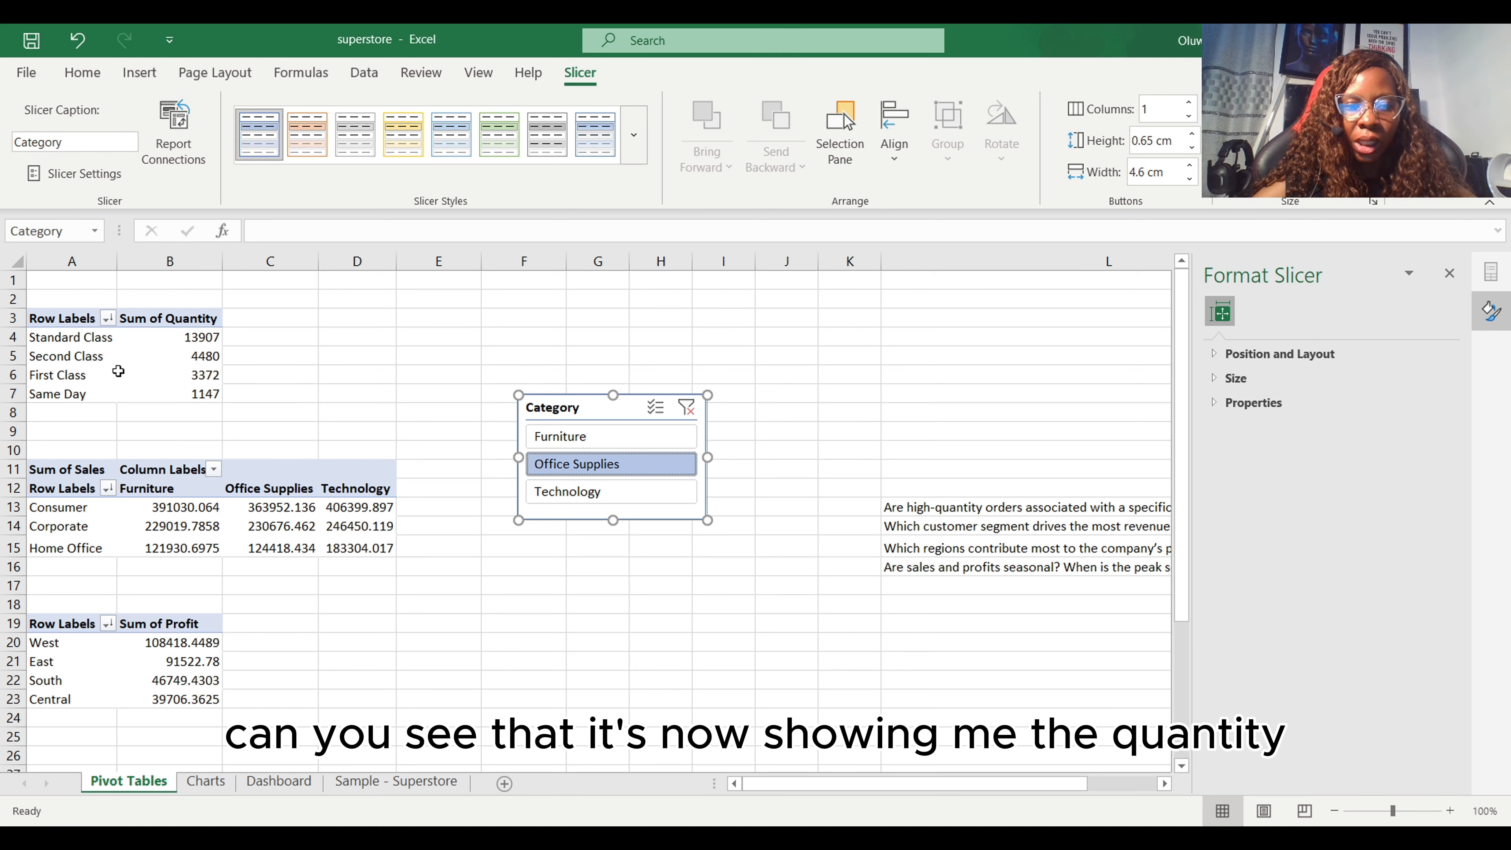
pyautogui.click(613, 495)
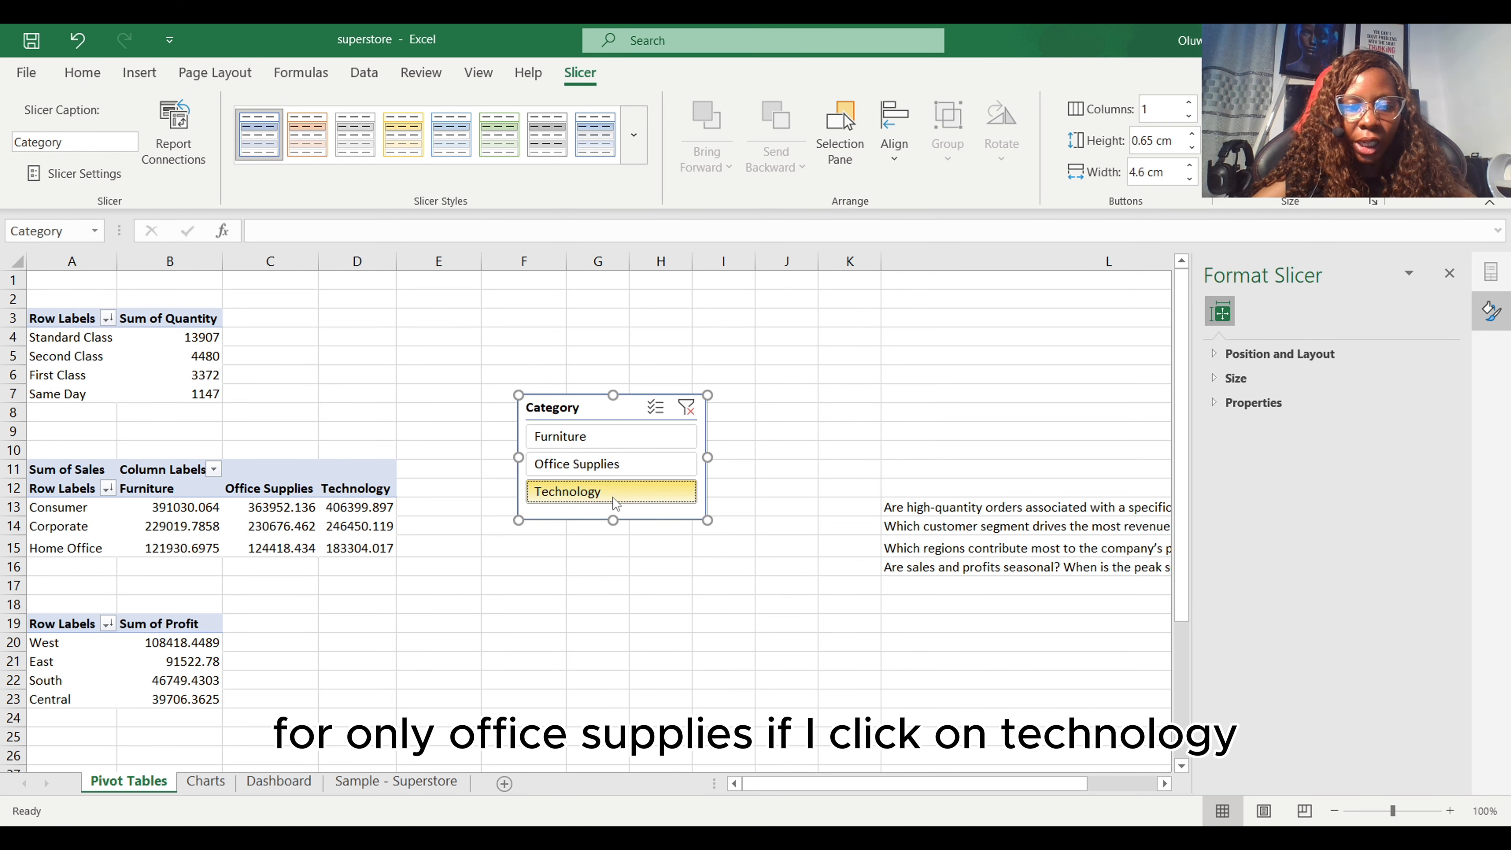
pyautogui.click(617, 442)
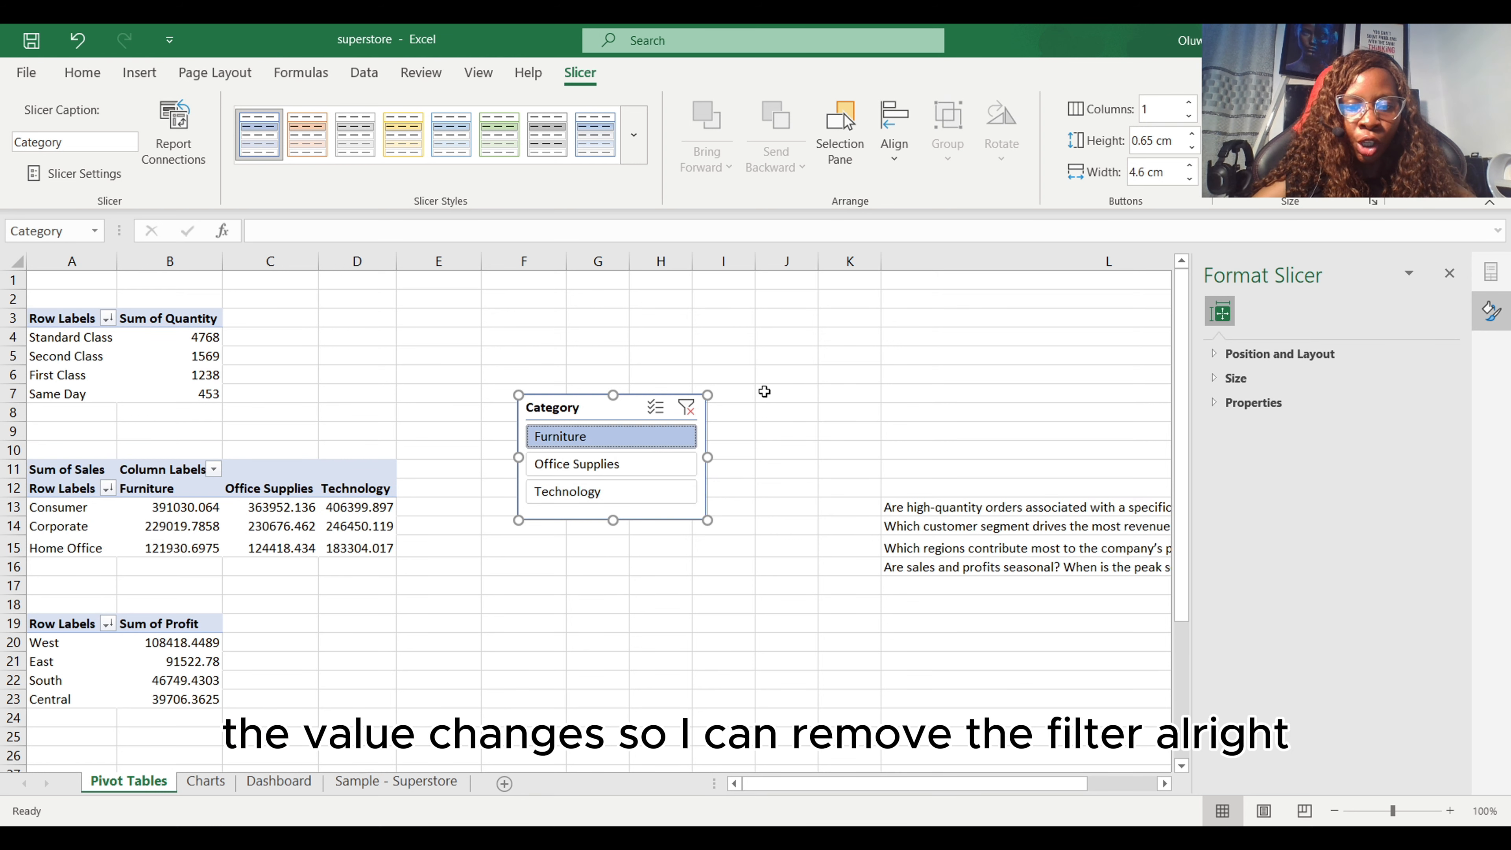
pyautogui.click(686, 407)
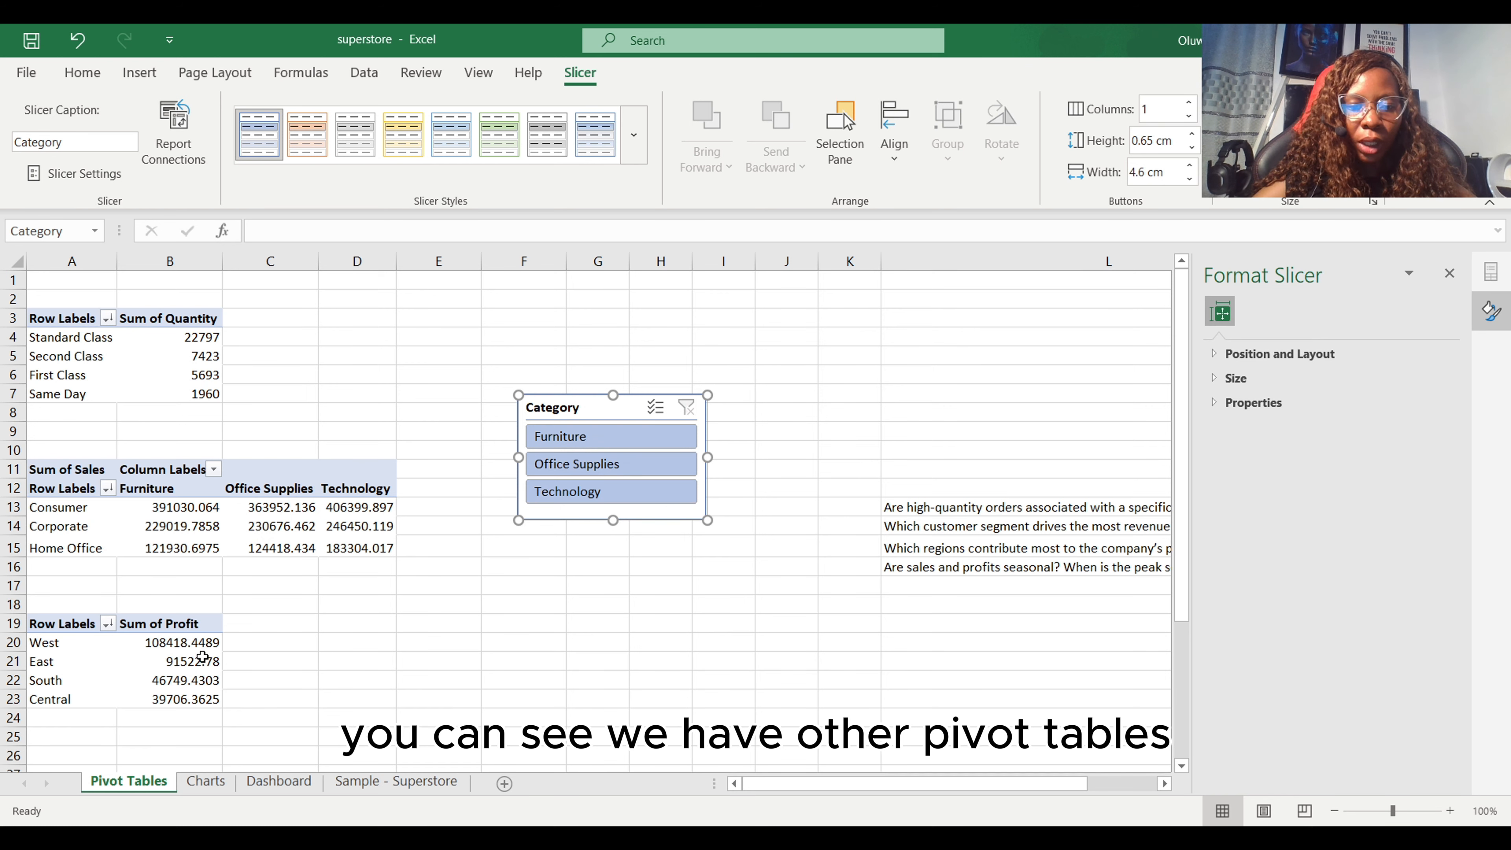
# Step: Connect the Category slicer to PivotTable2 and PivotTable3 as well, and try it with Office Supplies and Technology
pyautogui.rightClick(581, 411)
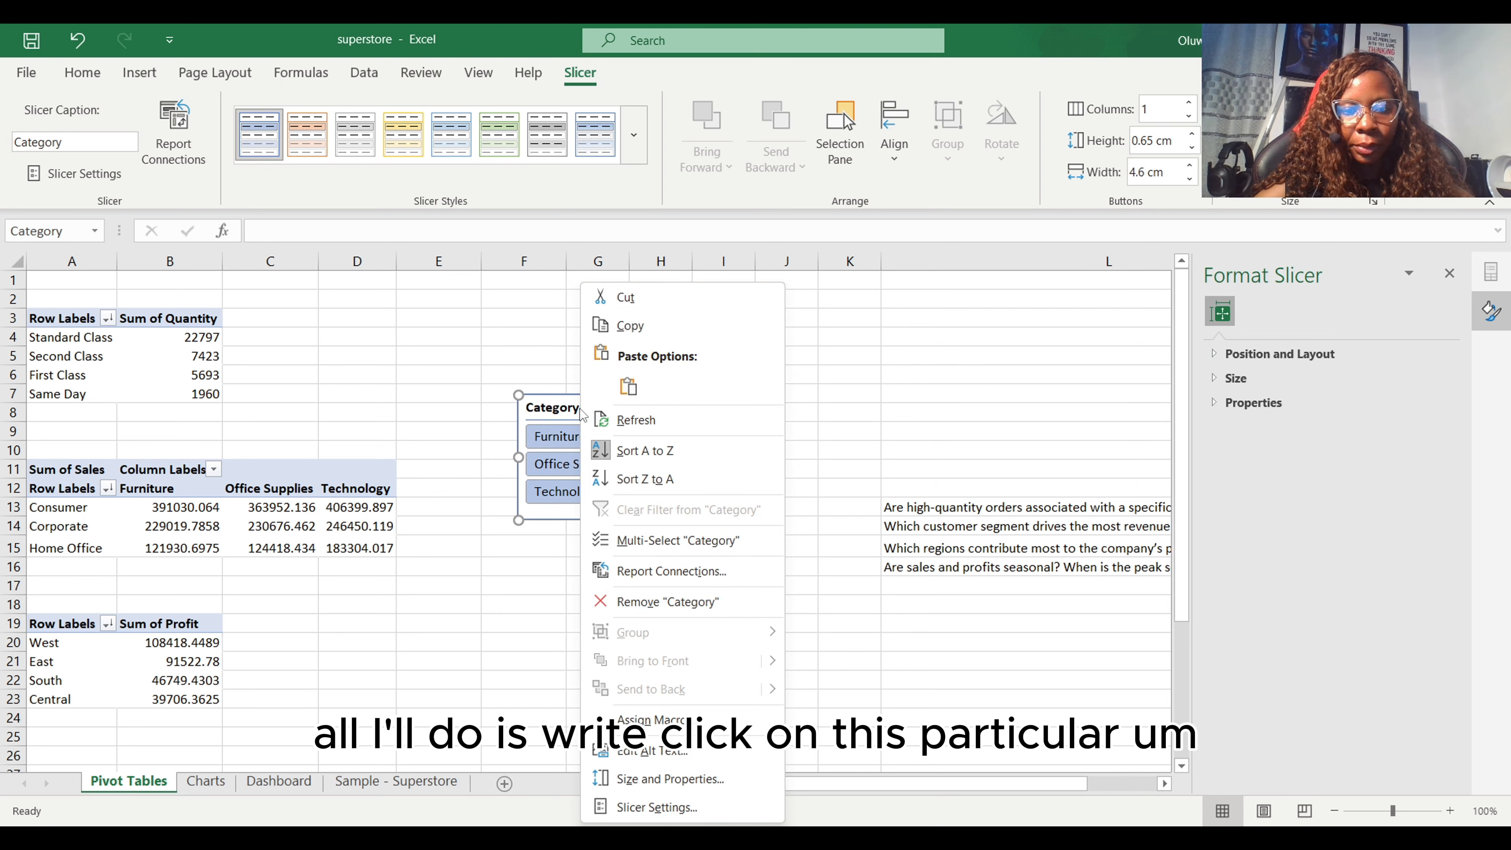
pyautogui.click(665, 572)
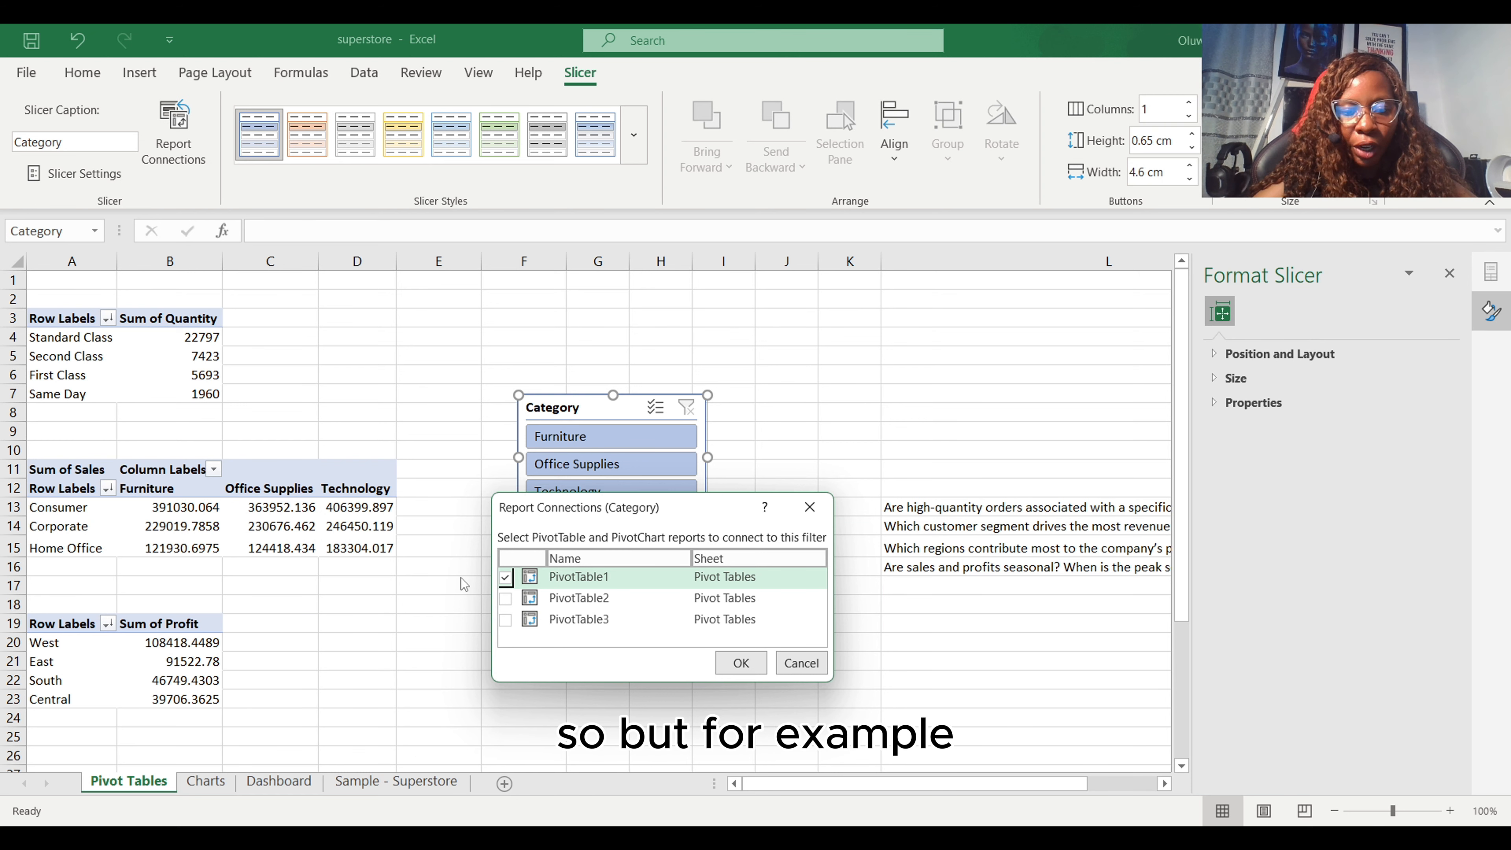
pyautogui.click(506, 598)
pyautogui.click(506, 619)
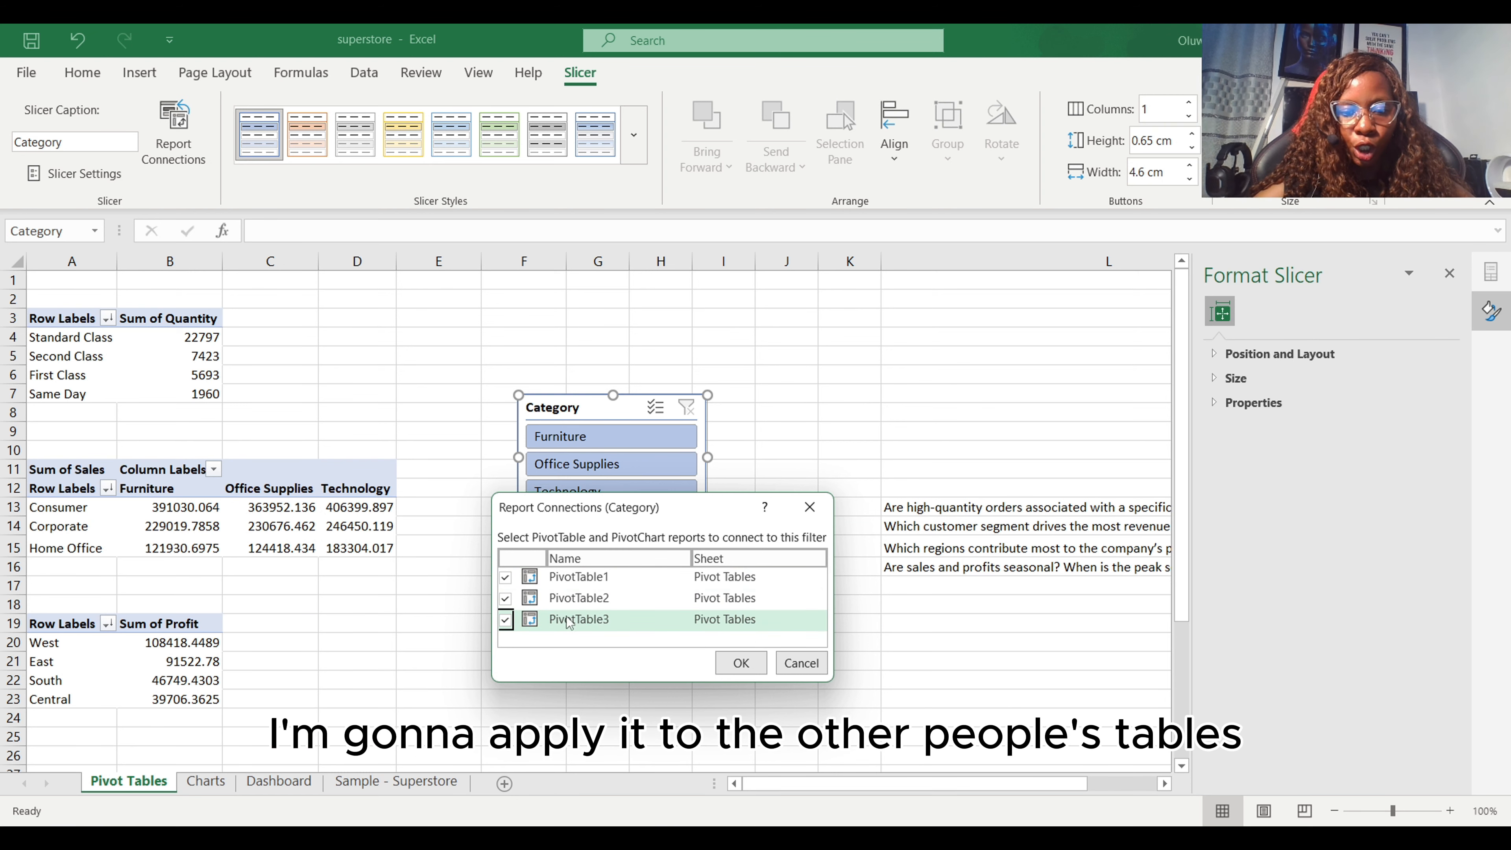
pyautogui.click(740, 663)
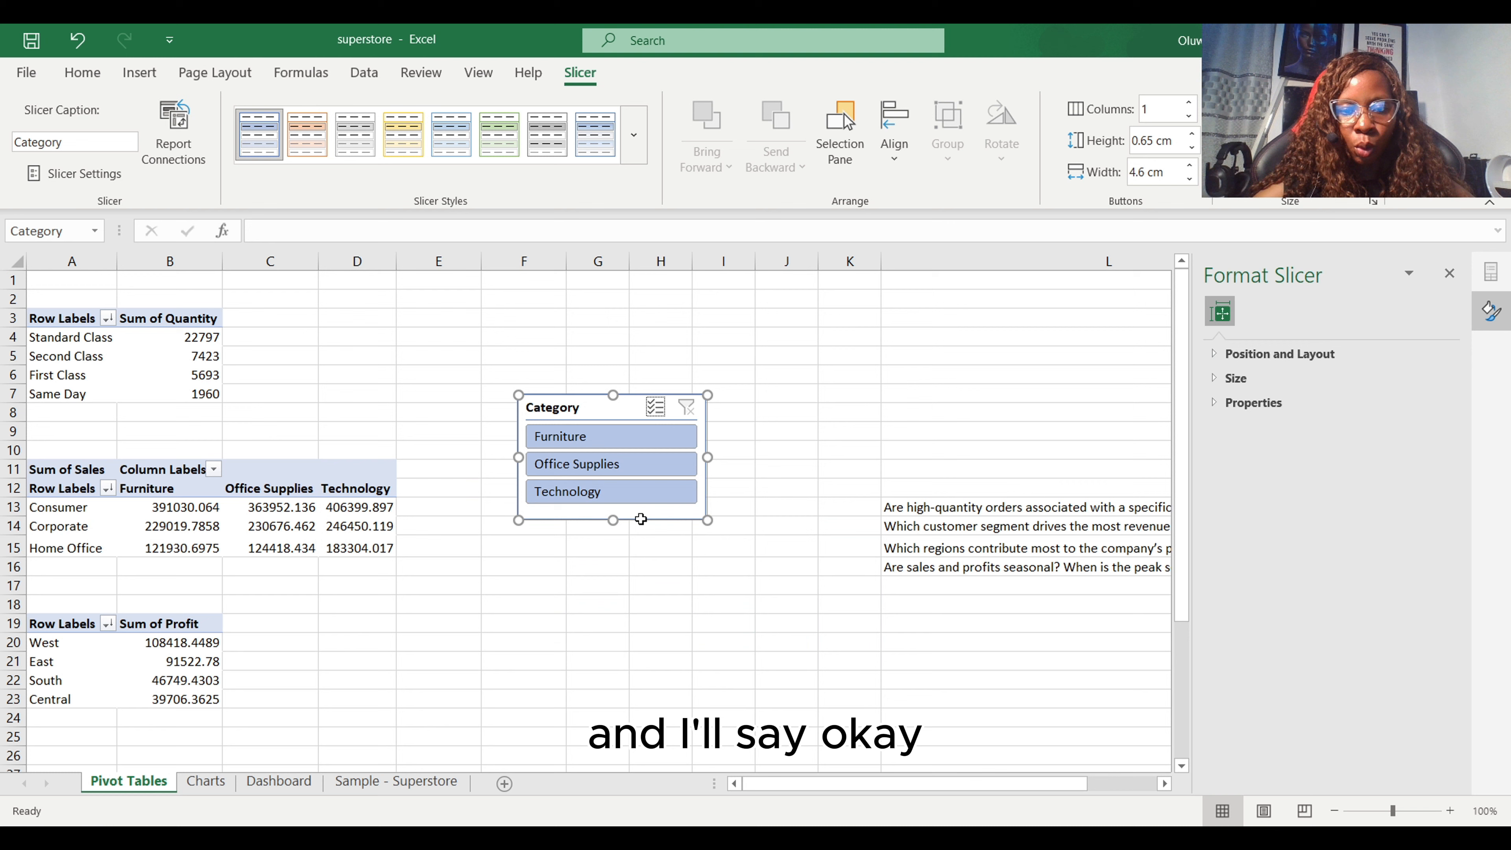
pyautogui.click(610, 469)
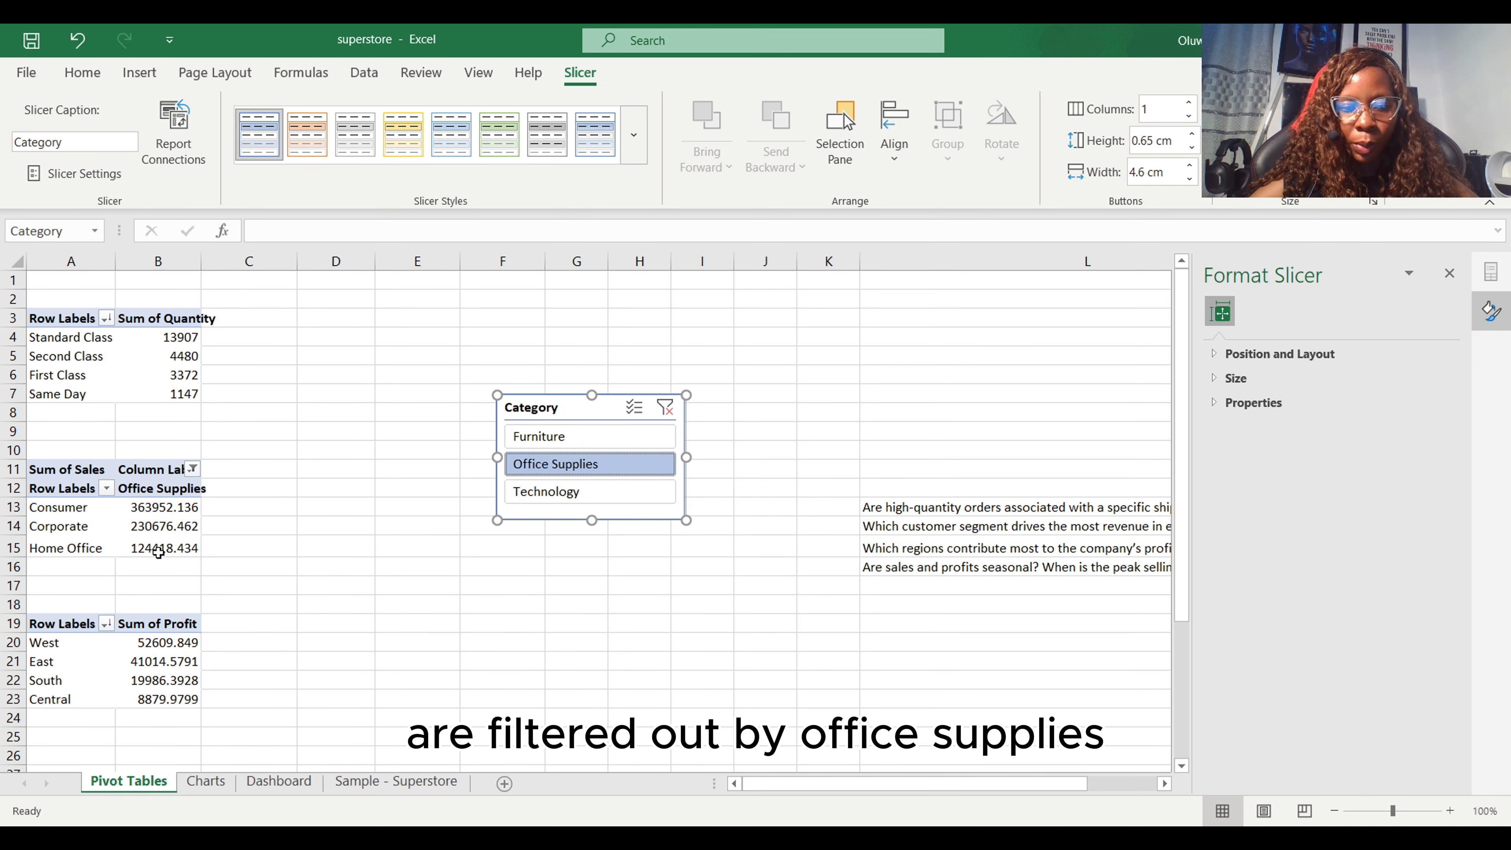
pyautogui.click(539, 491)
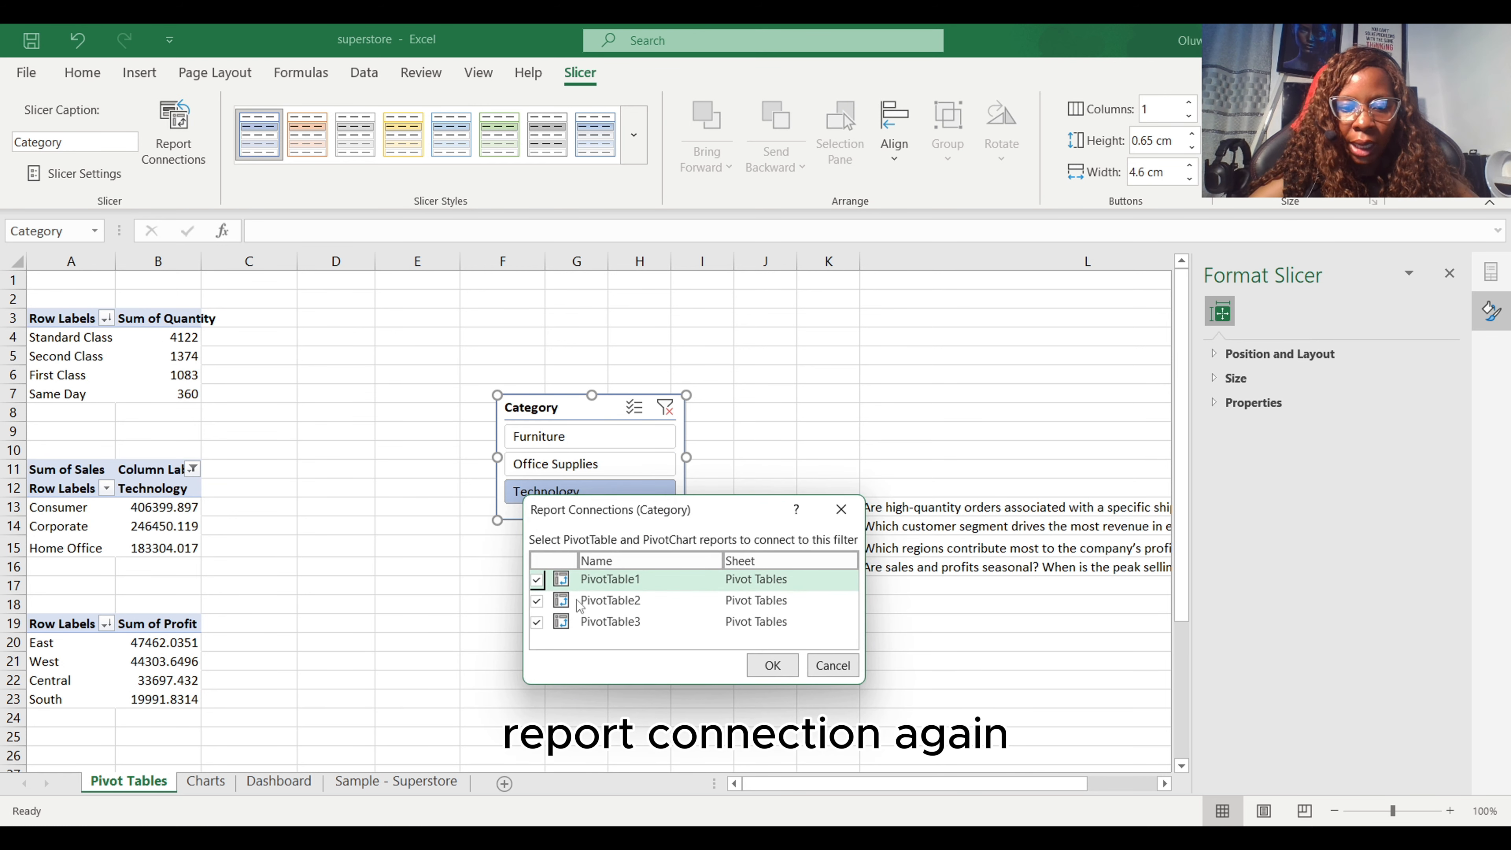
# Step: Disconnect PivotTable2 from the Category slicer and test the slicer with Furniture and Technology, ending on Office Supplies
pyautogui.click(537, 600)
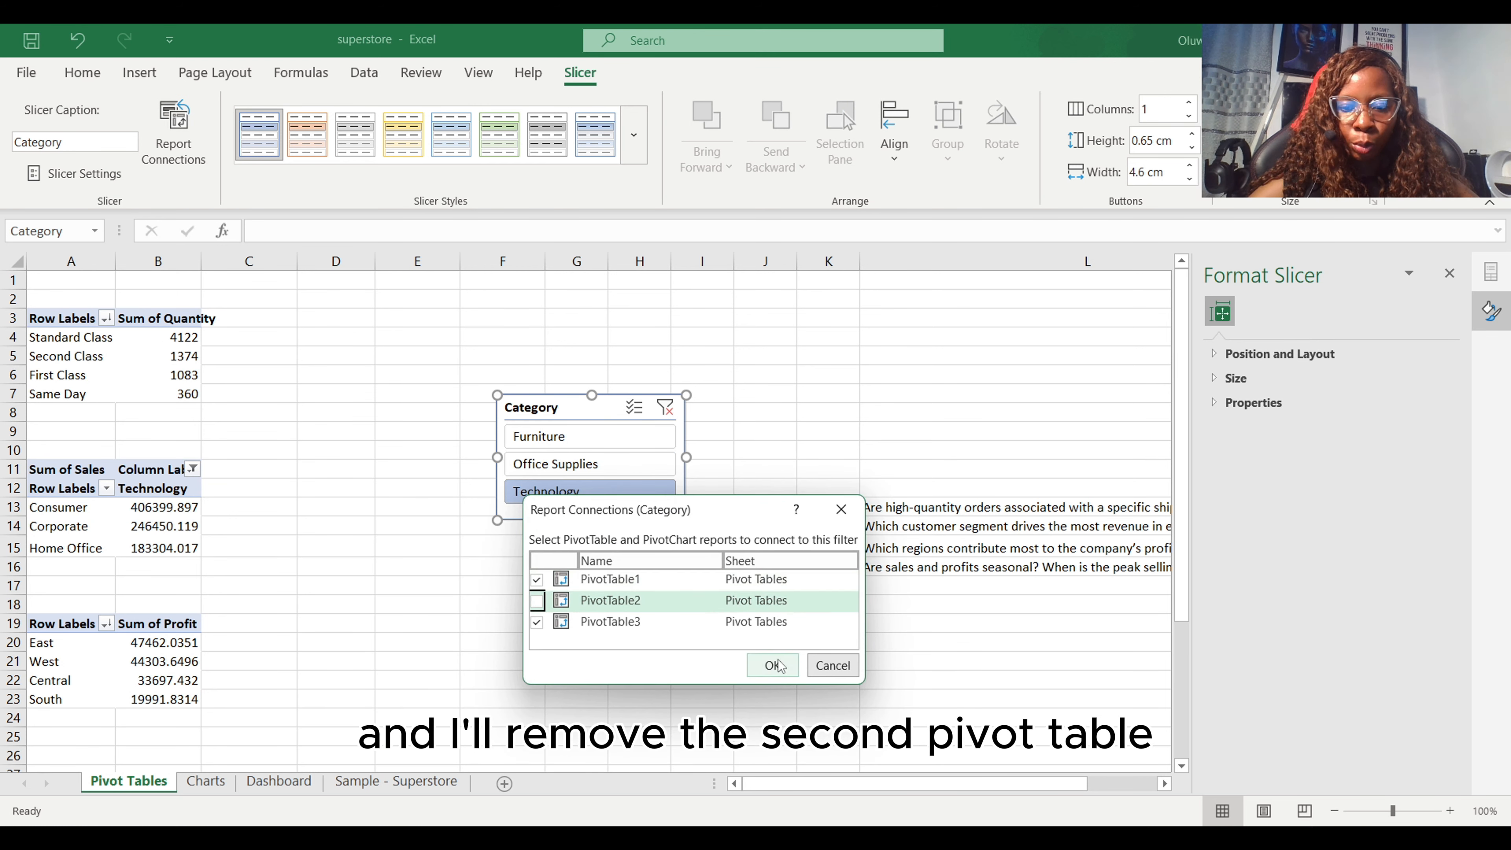
pyautogui.click(773, 665)
pyautogui.click(635, 468)
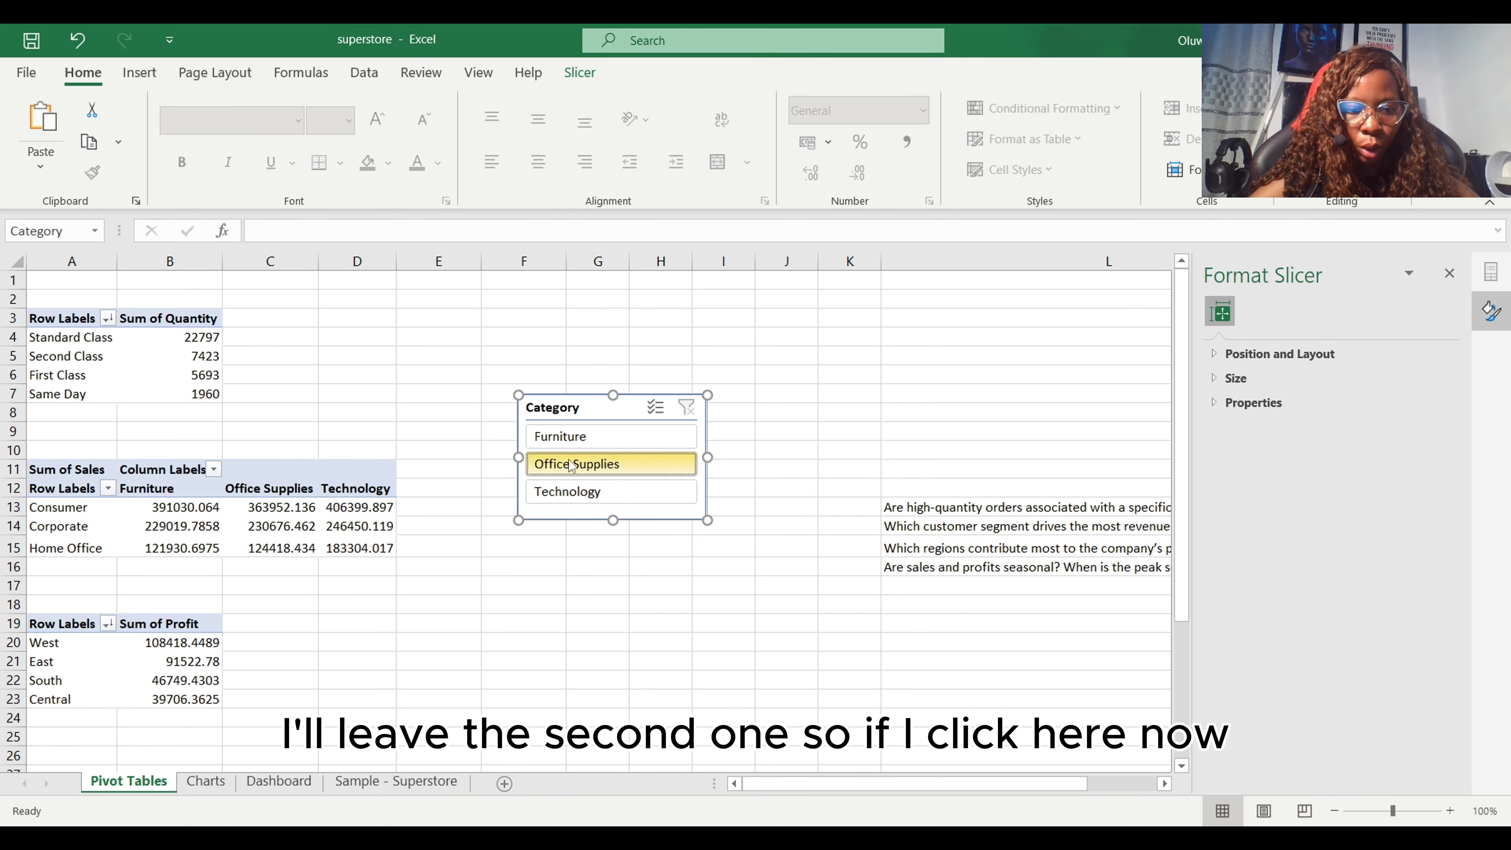
pyautogui.click(571, 466)
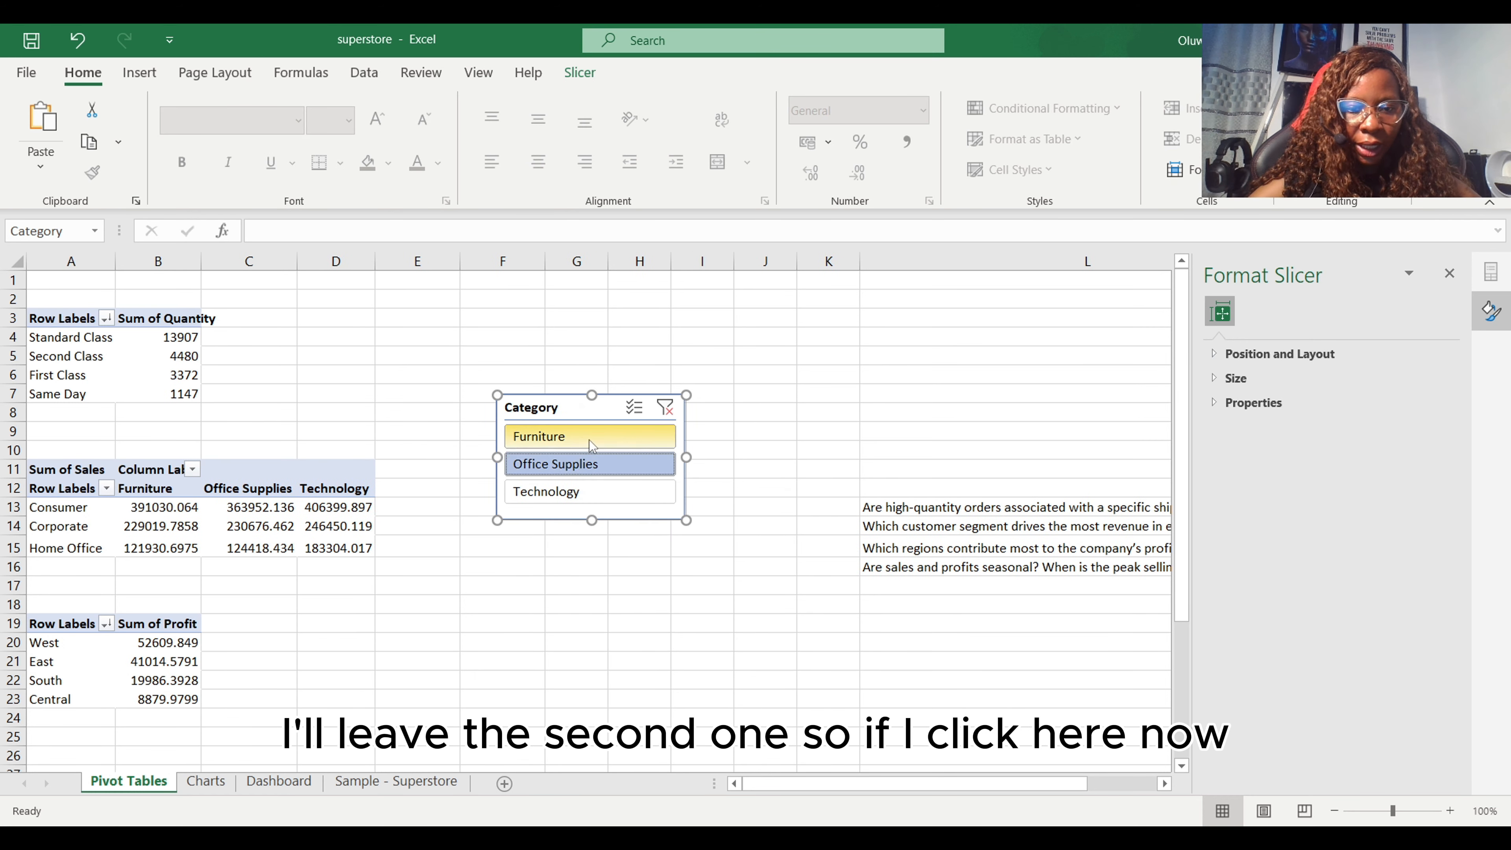
pyautogui.click(554, 438)
pyautogui.click(545, 492)
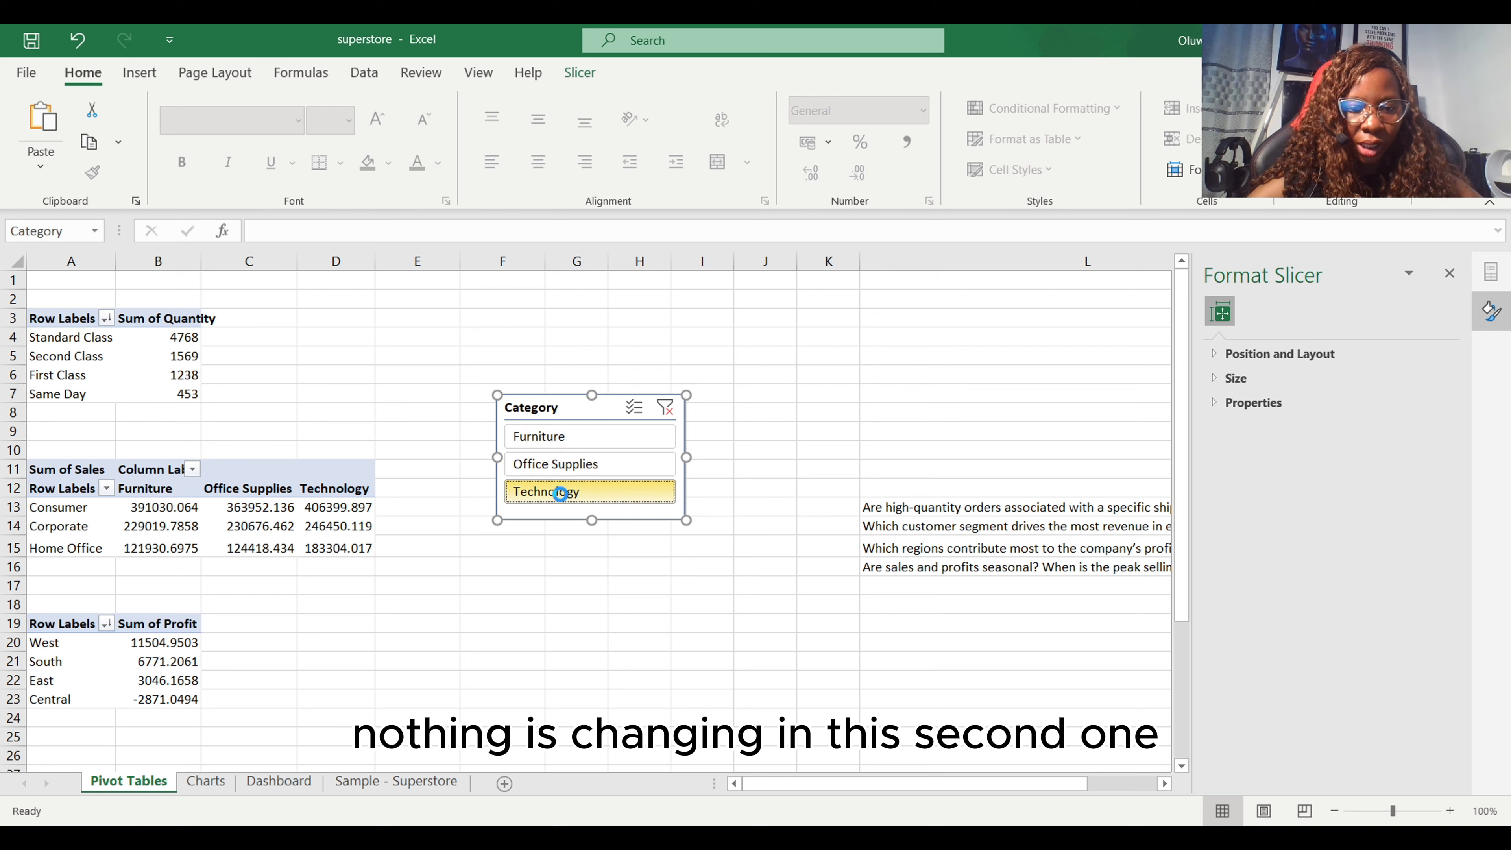
pyautogui.click(556, 465)
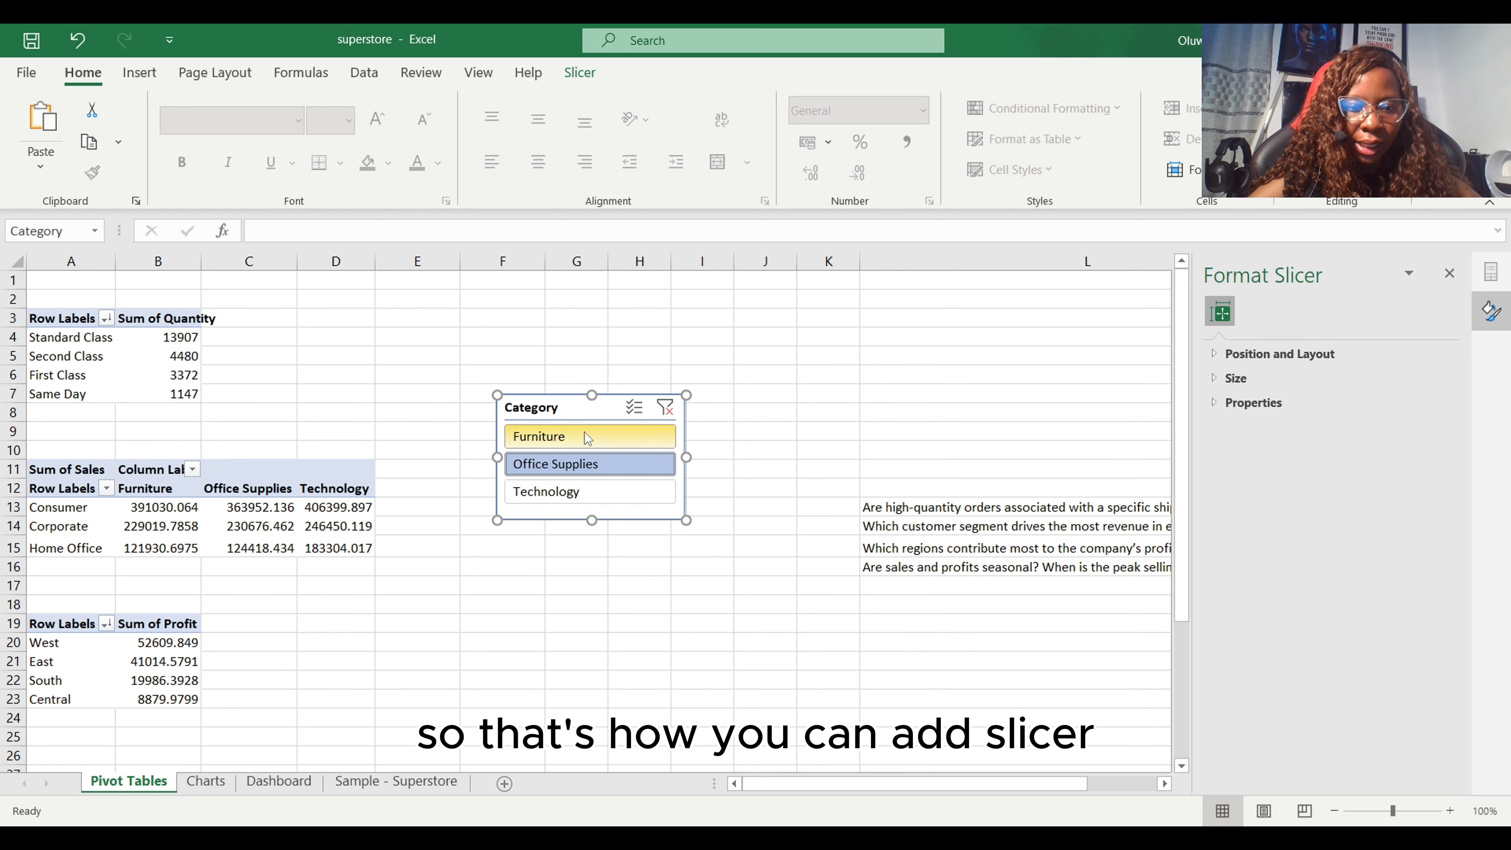
# Step: Cut the Category slicer from the Pivot Tables sheet and paste it at cell K3 of the Dashboard sheet
pyautogui.hotkey('ctrl', 'x')
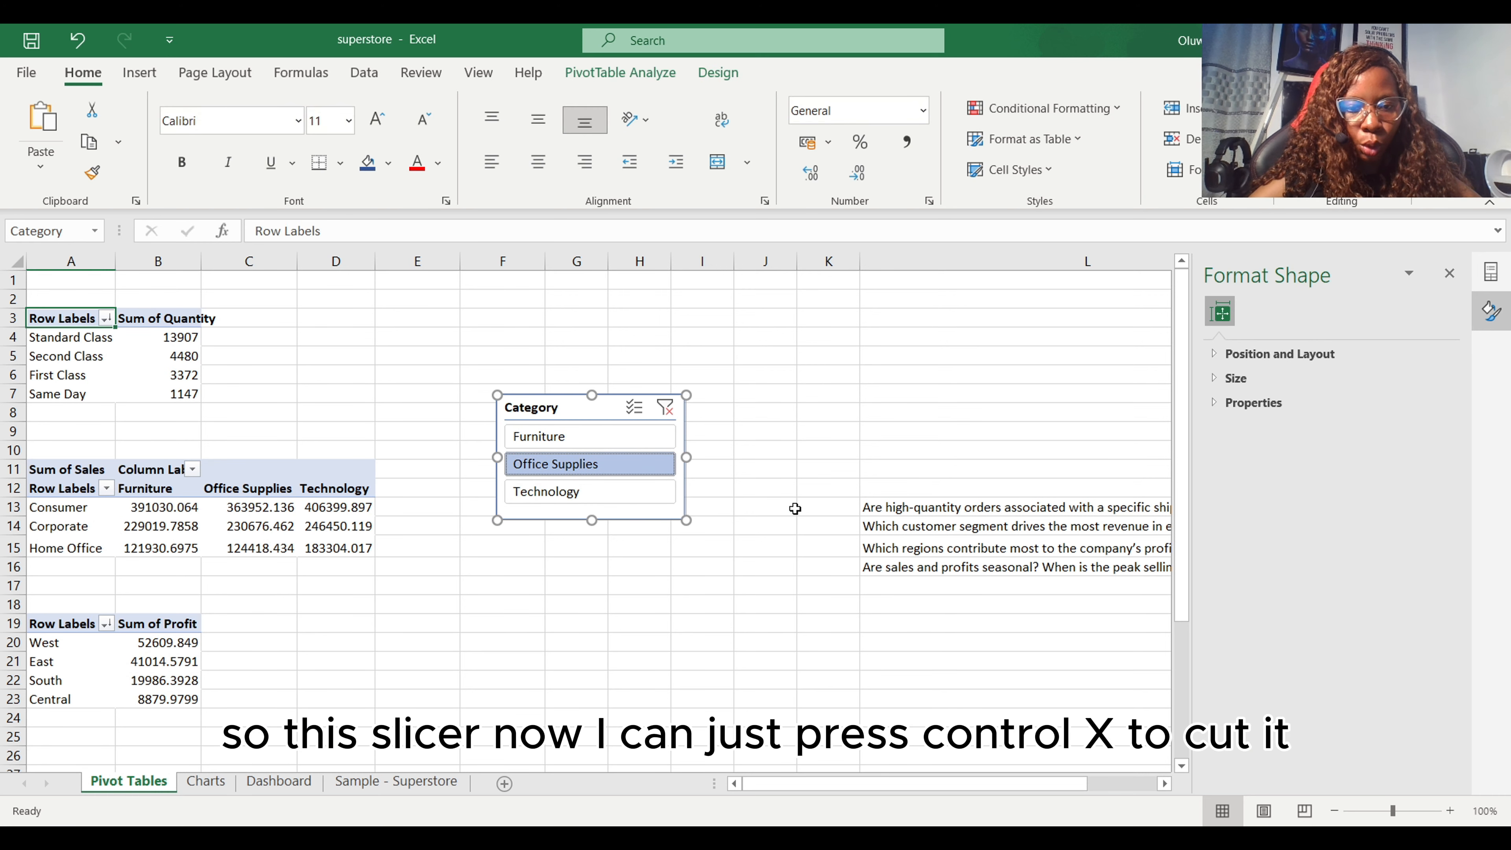
pyautogui.click(562, 413)
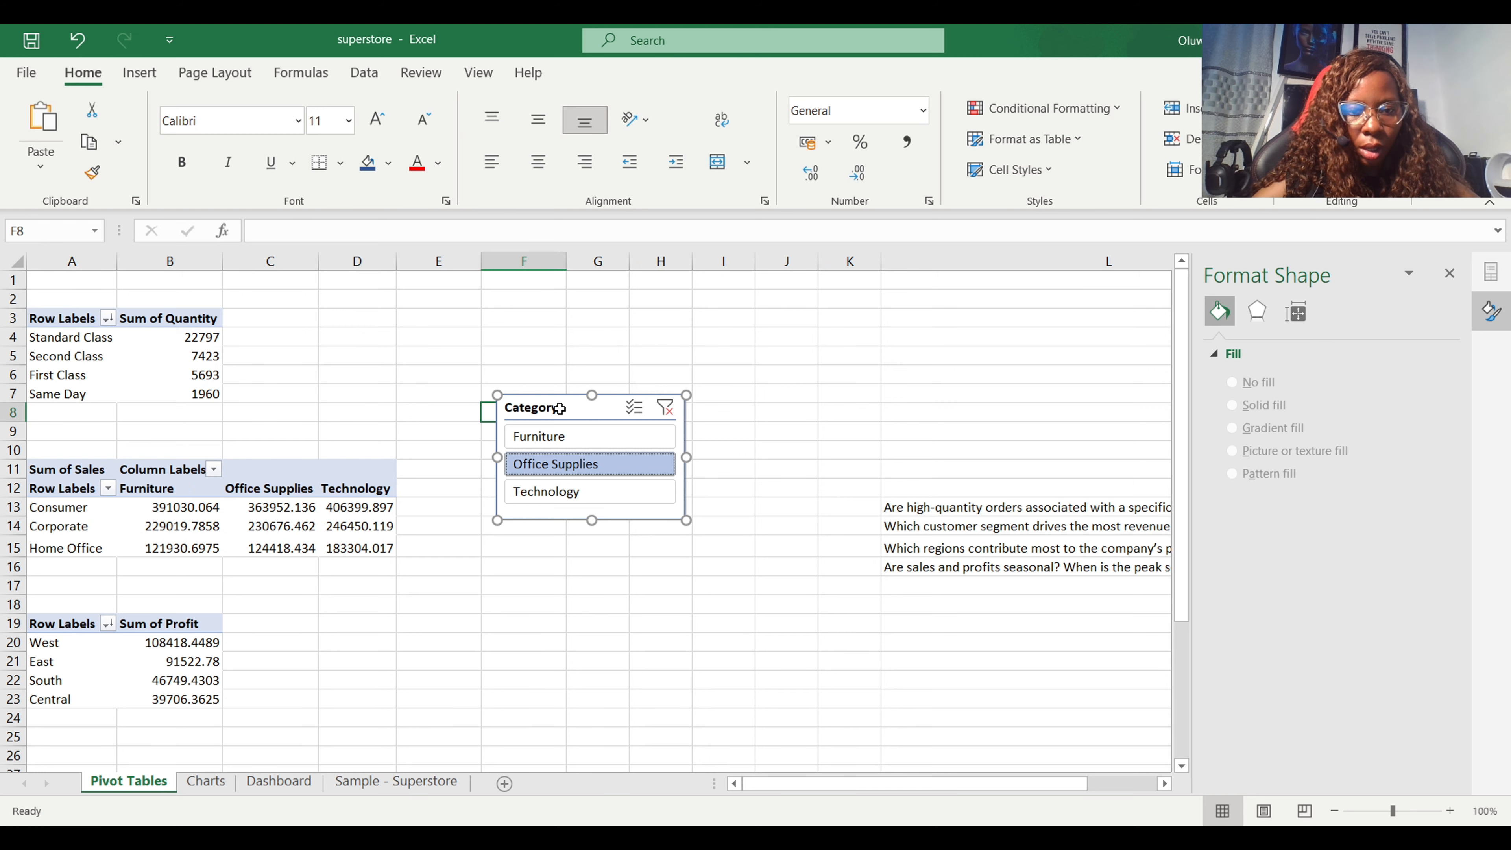
pyautogui.click(279, 781)
pyautogui.click(694, 319)
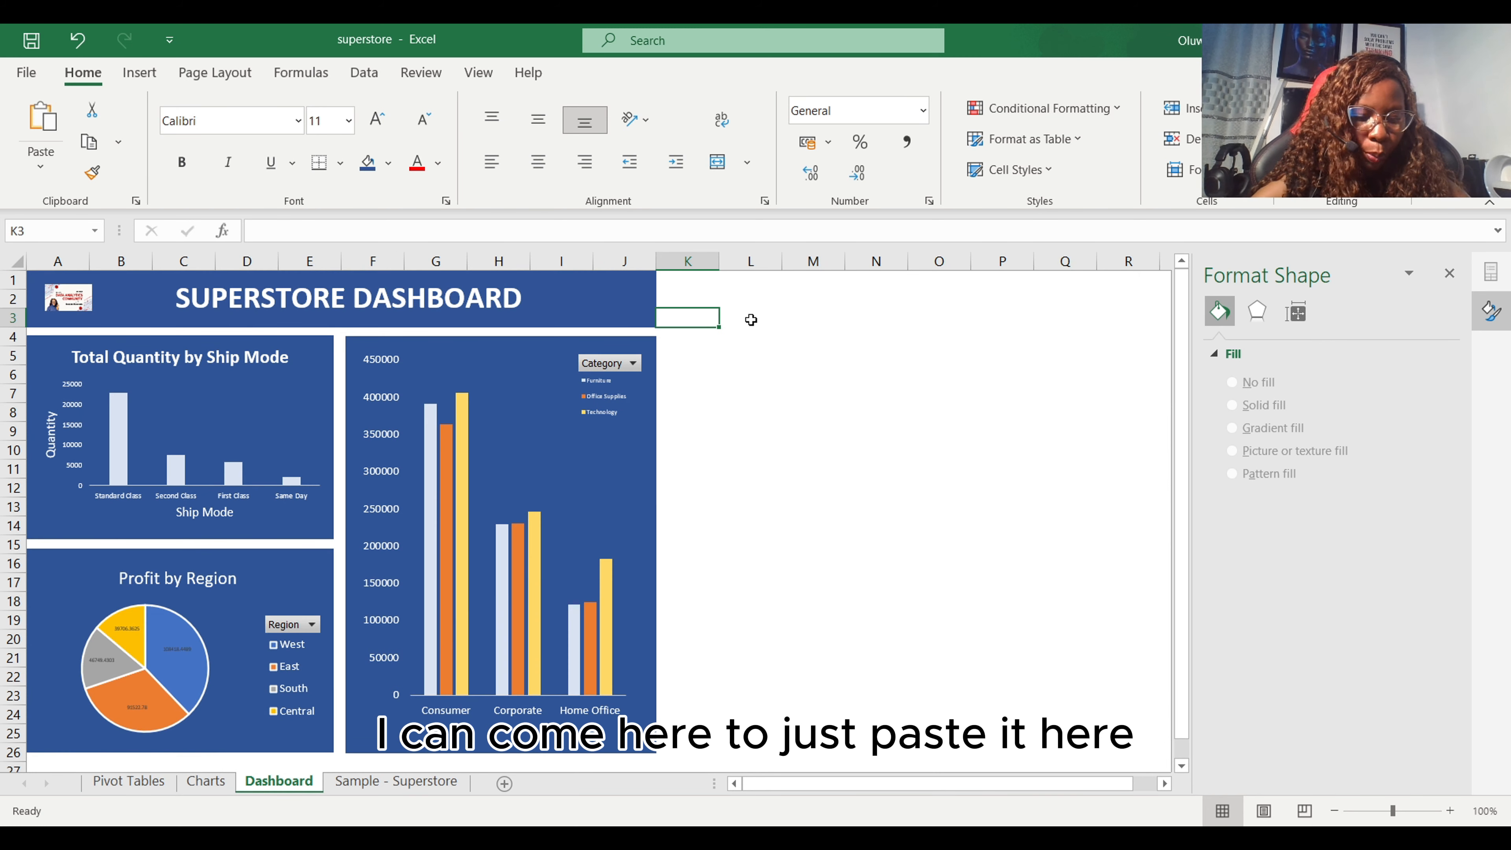
pyautogui.hotkey('ctrl', 'v')
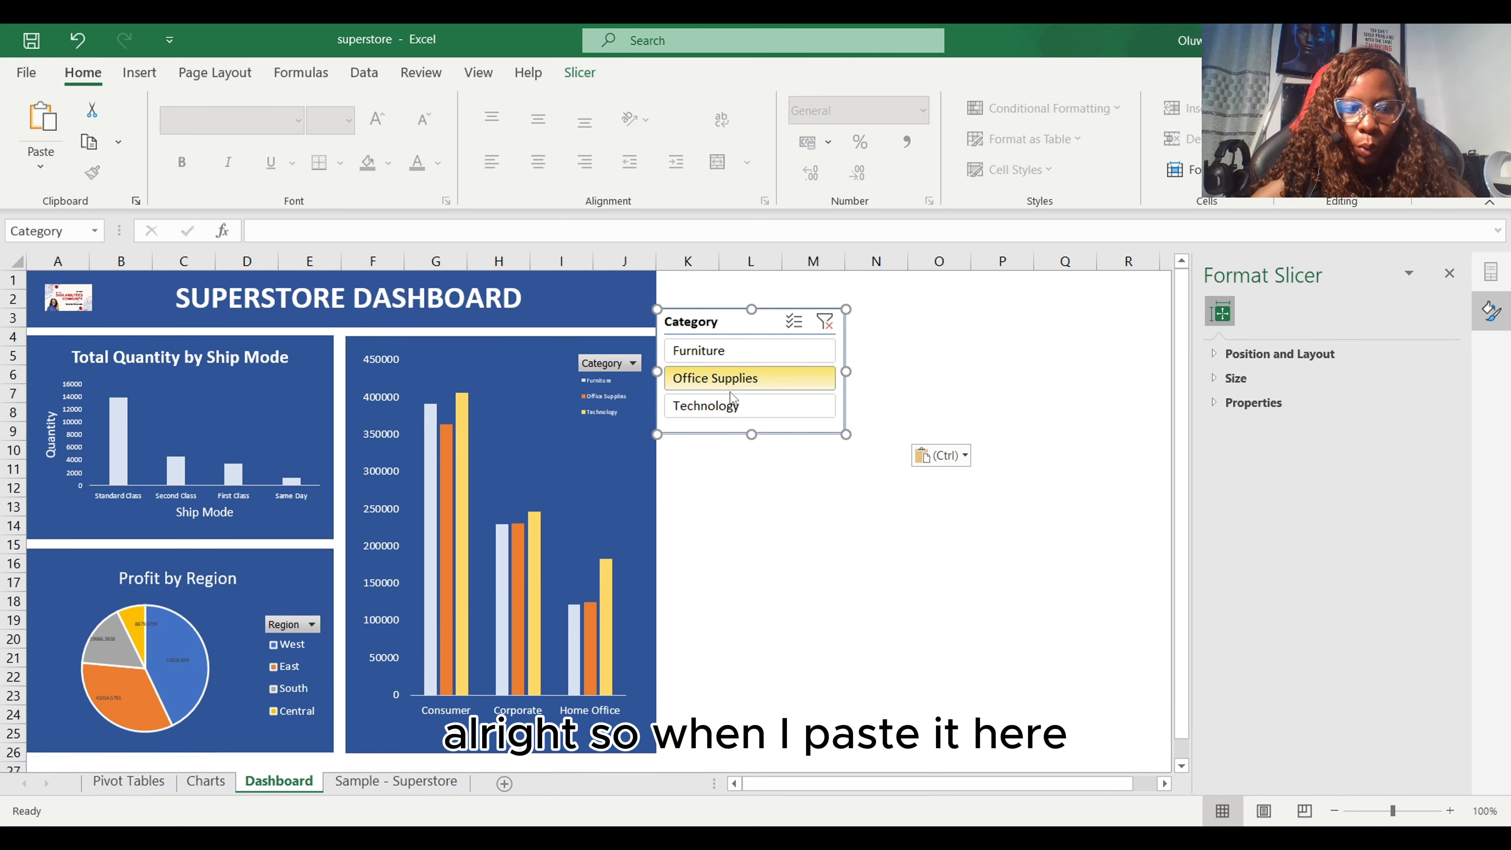
# Step: Filter the dashboard charts by Furniture, Office Supplies and Technology in turn with the Category slicer, and clear its filter
pyautogui.click(733, 356)
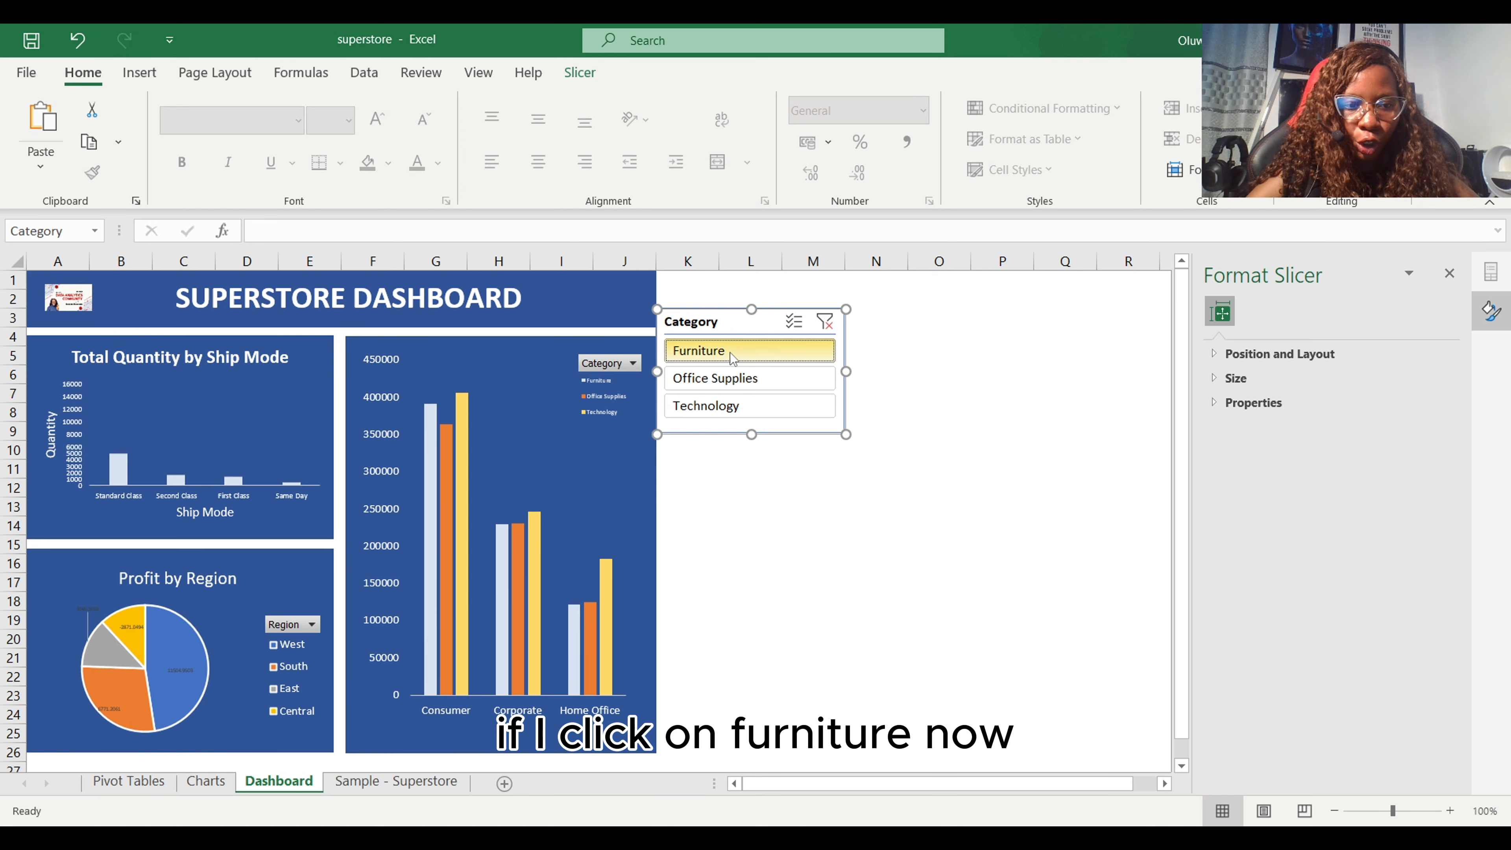
pyautogui.click(737, 379)
pyautogui.click(746, 407)
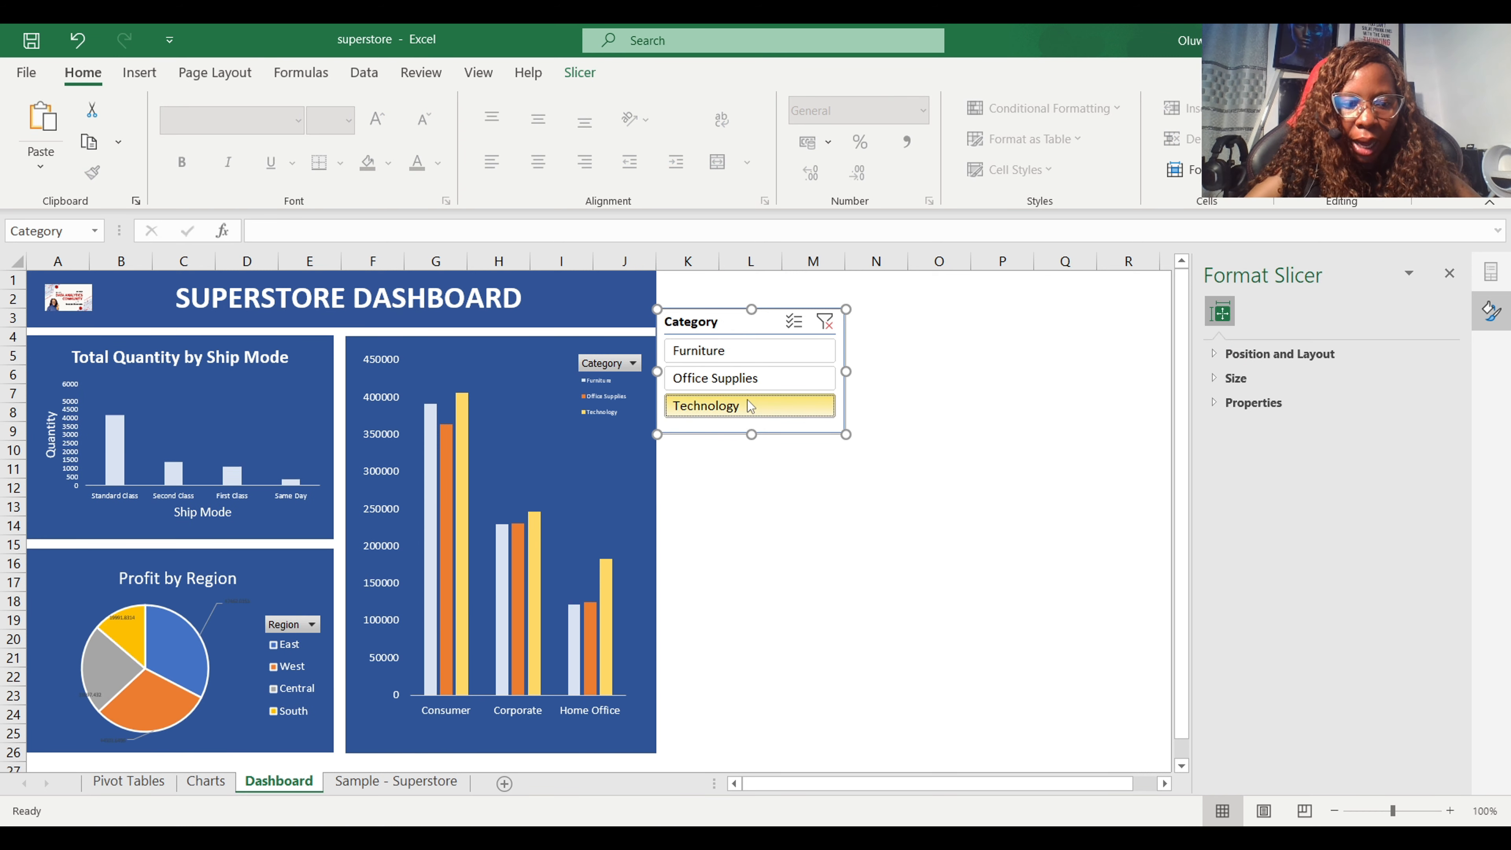
pyautogui.click(743, 386)
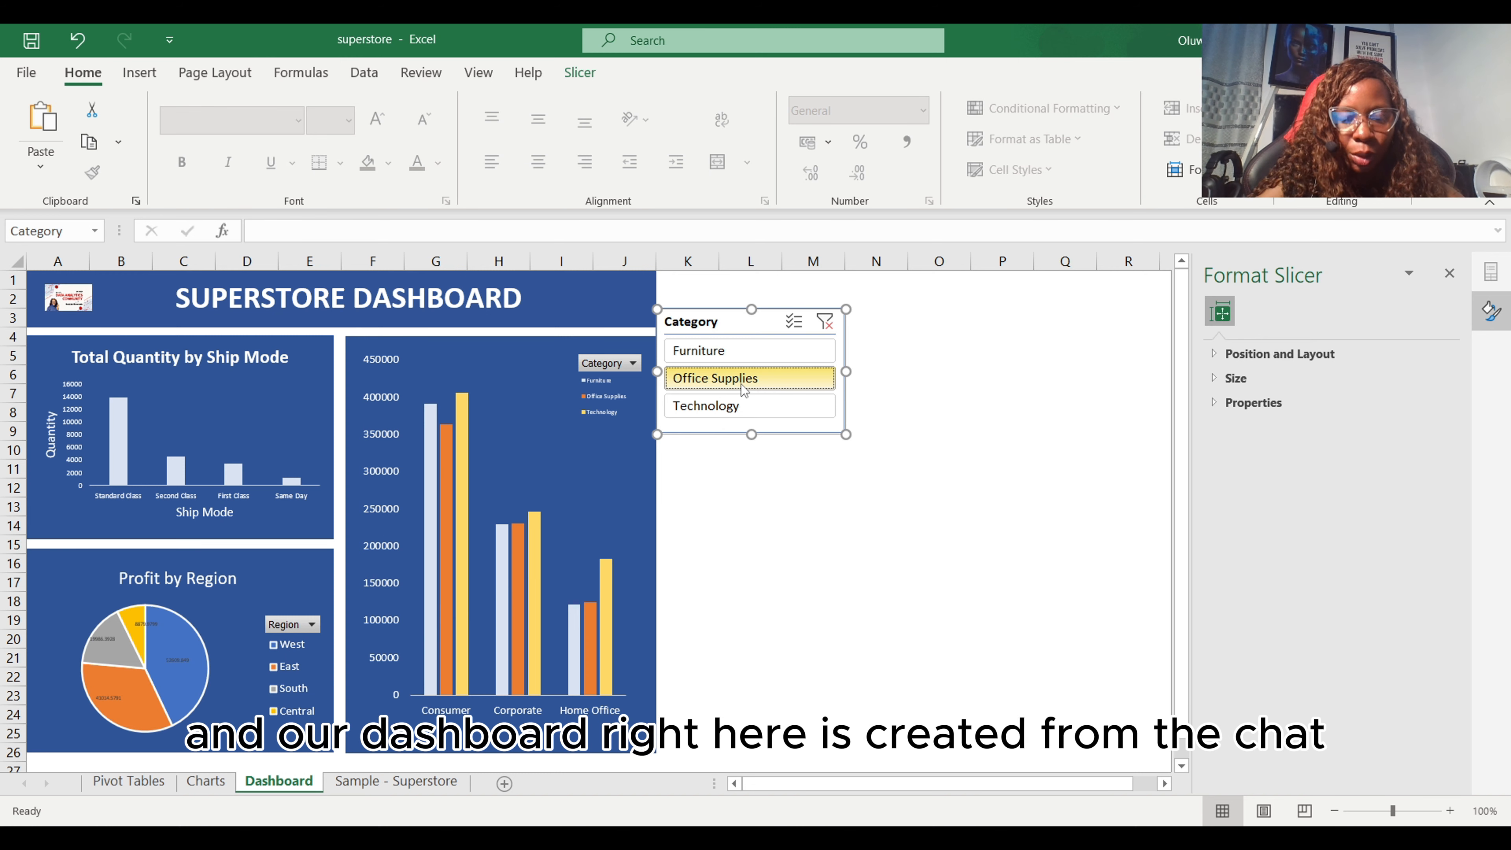
pyautogui.click(743, 407)
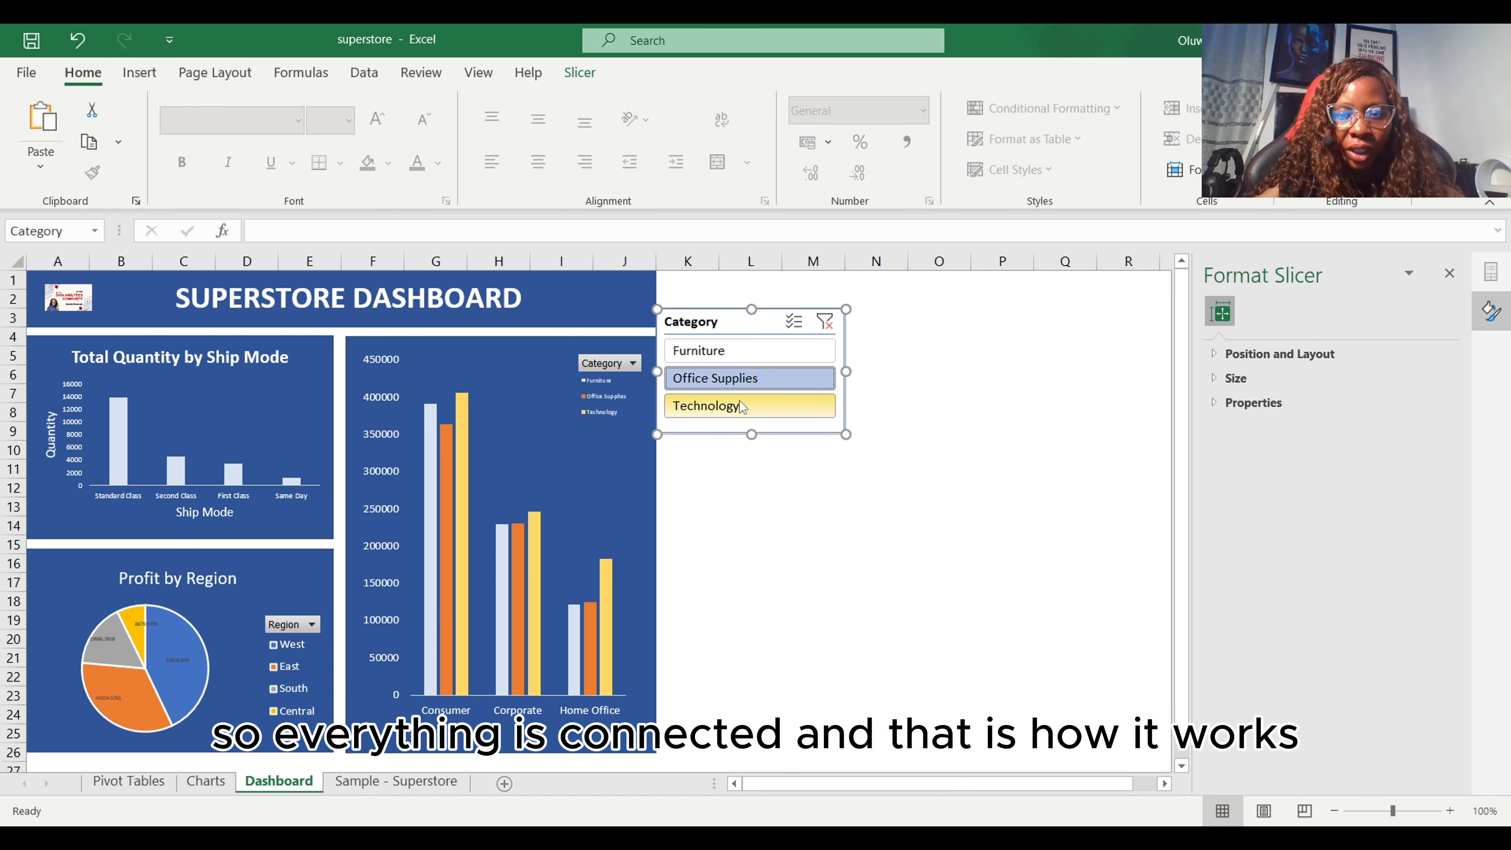
pyautogui.click(750, 351)
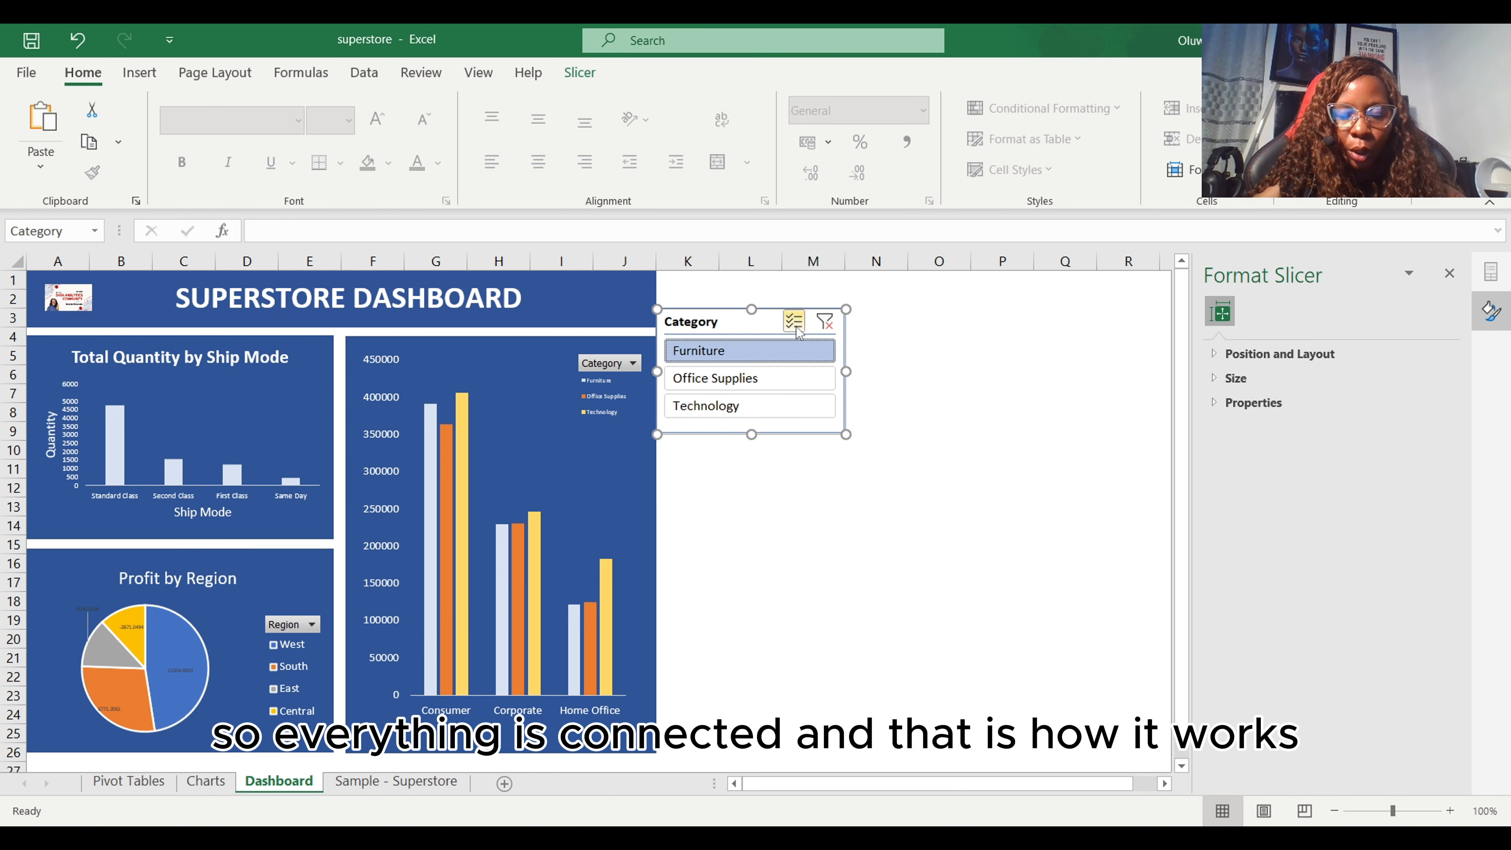
pyautogui.click(825, 322)
# Step: Place the Category slicer beside the title banner, starting at row 1 over columns K to M, and deselect it
pyautogui.moveTo(797, 323); pyautogui.dragTo(967, 352)
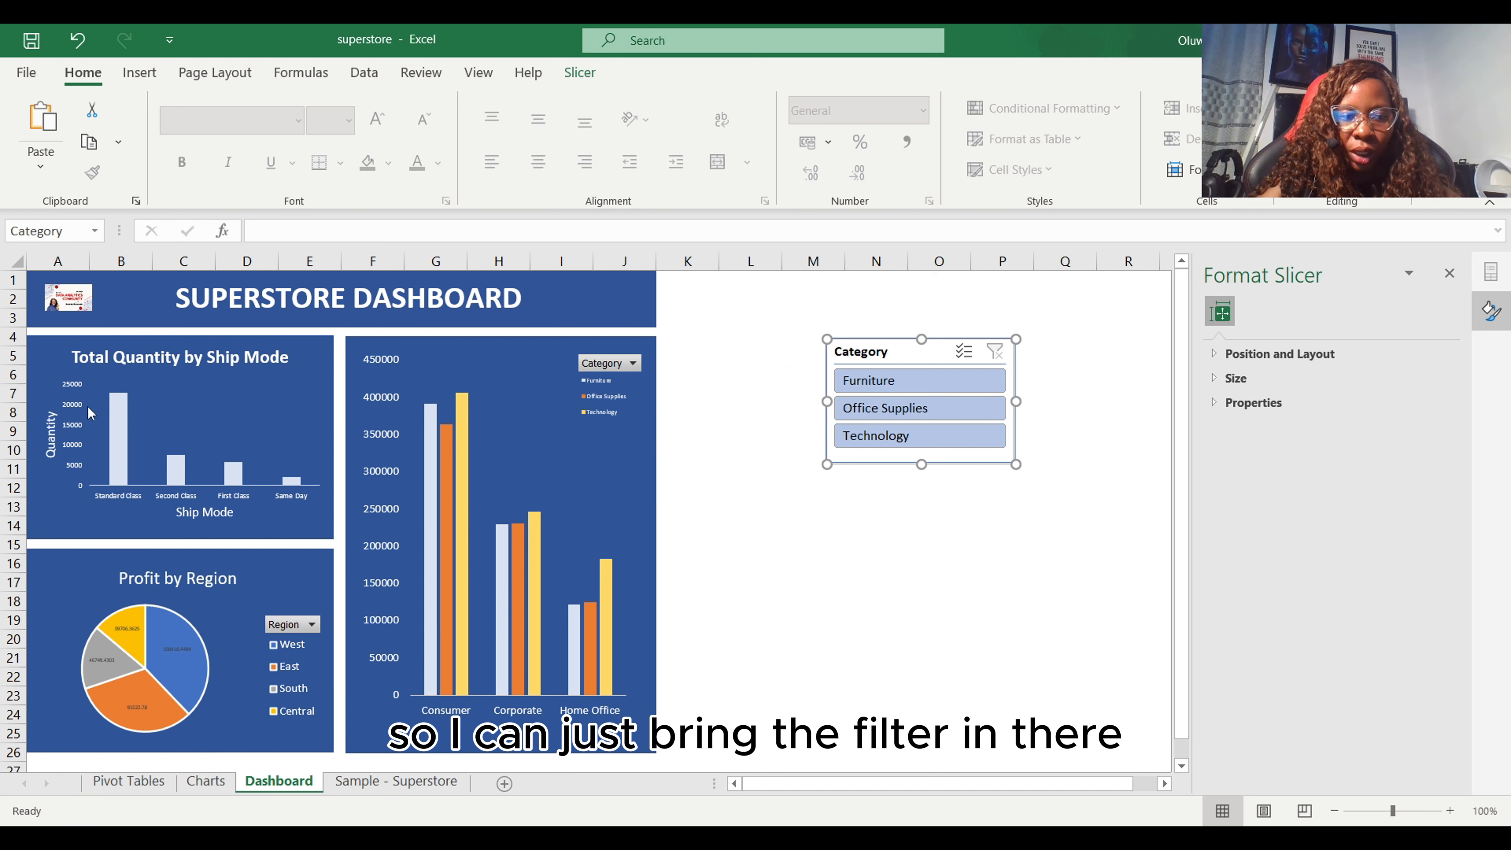
pyautogui.moveTo(888, 345); pyautogui.dragTo(740, 277)
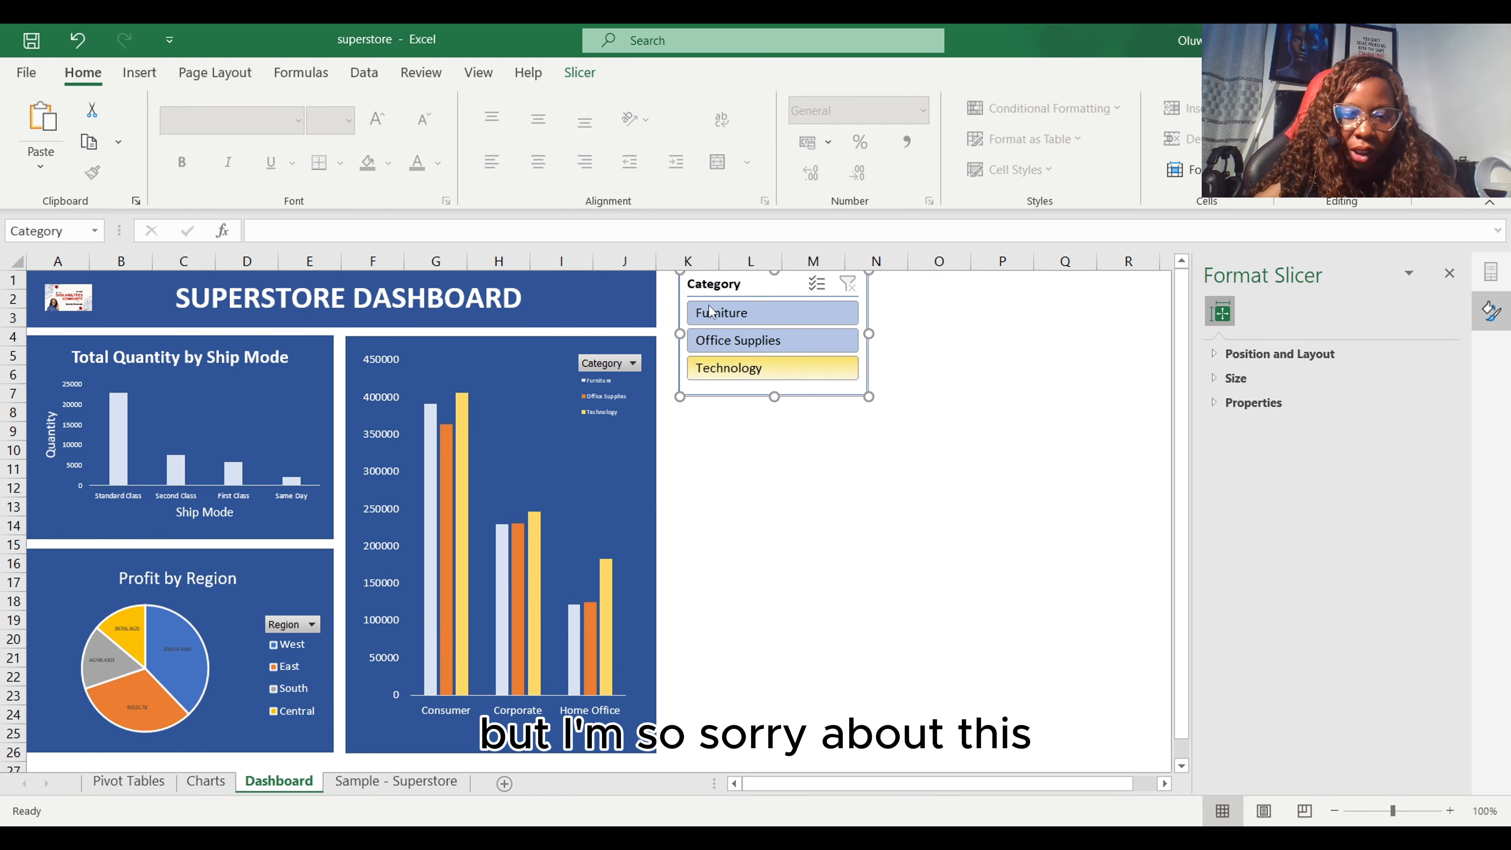
pyautogui.click(765, 488)
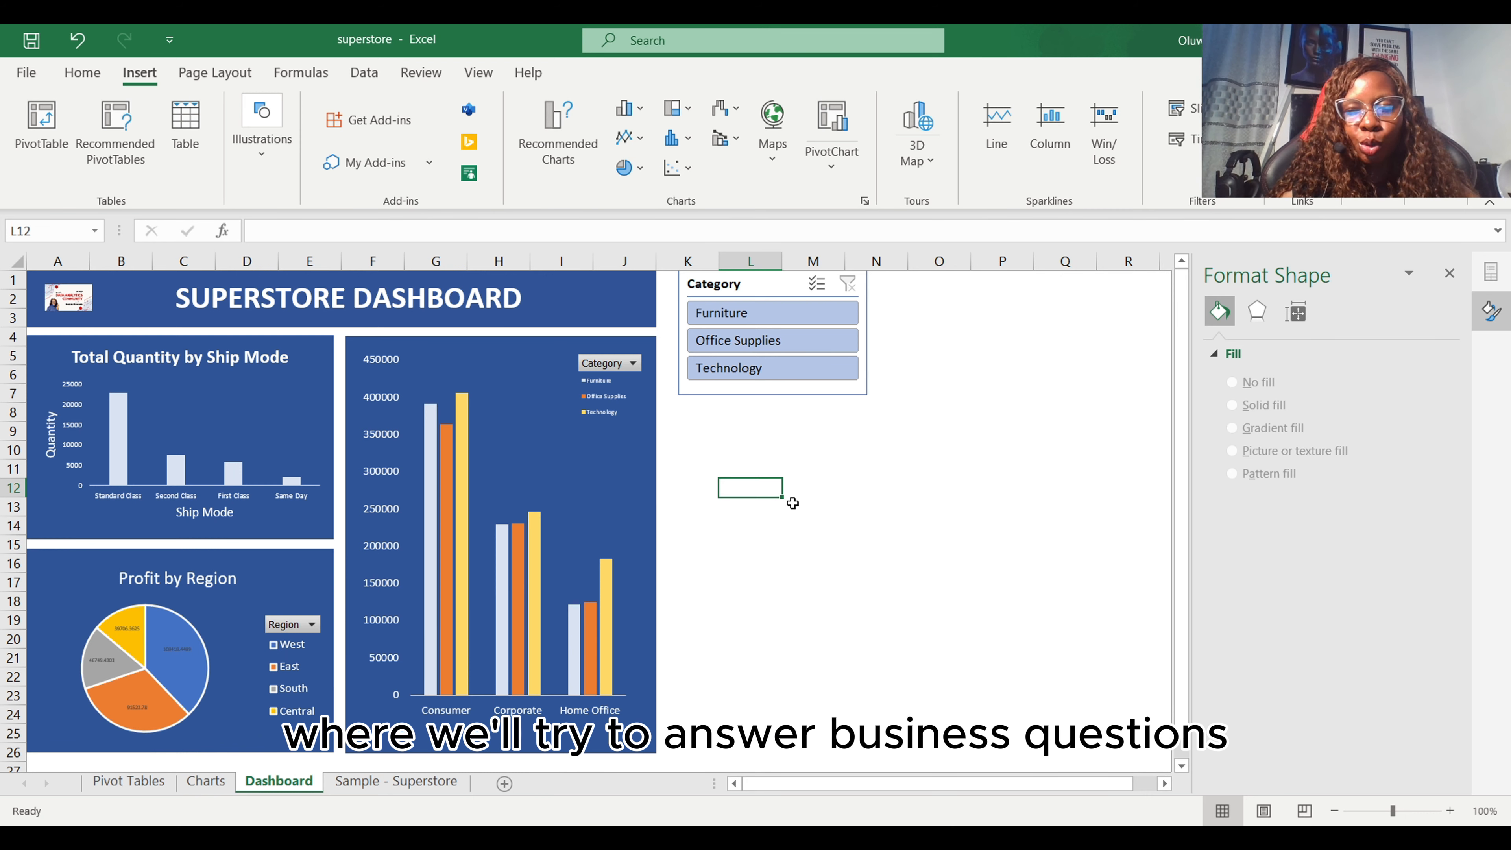